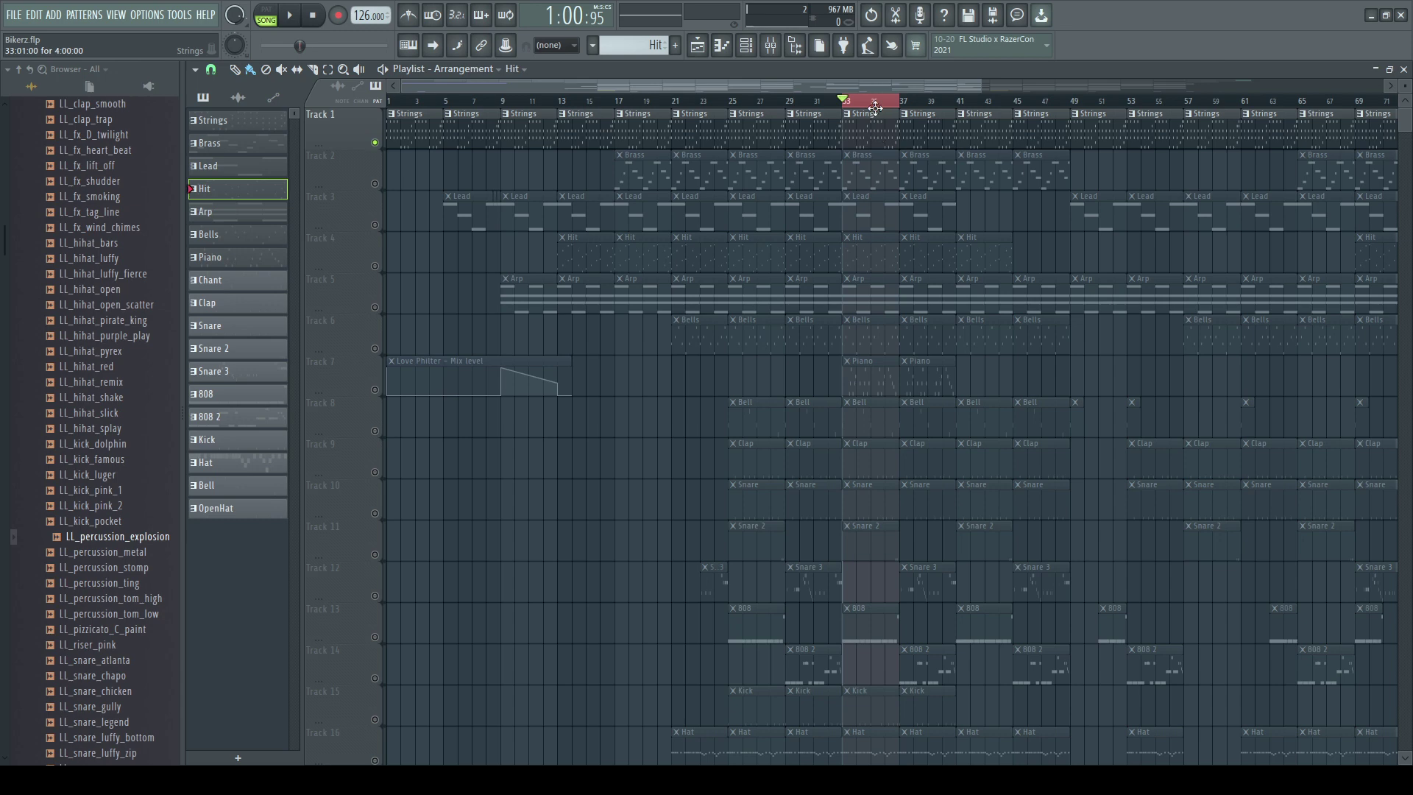
Step: Look over the project's instrument channels in the Channel rack, closing it when done
left_click(759, 50)
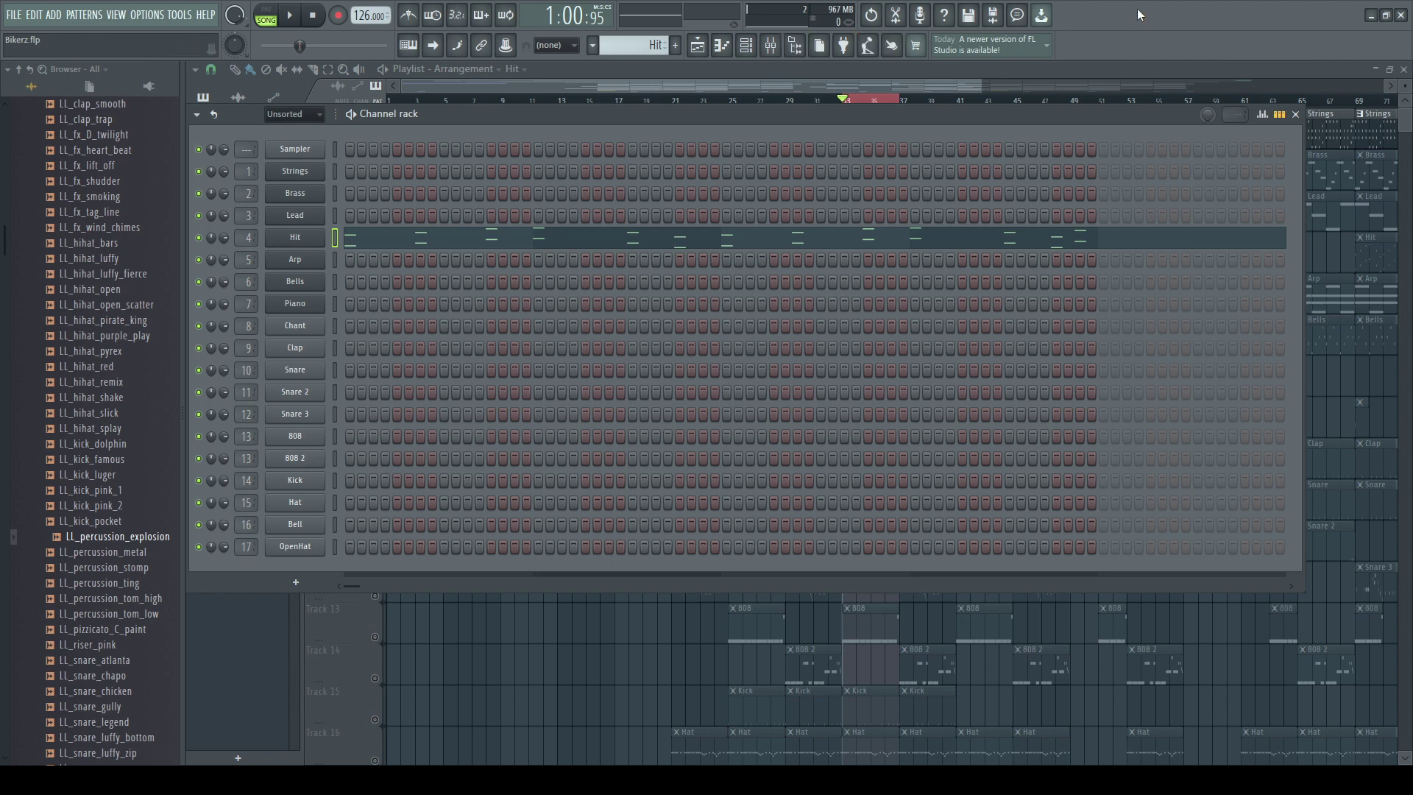
left_click(1295, 114)
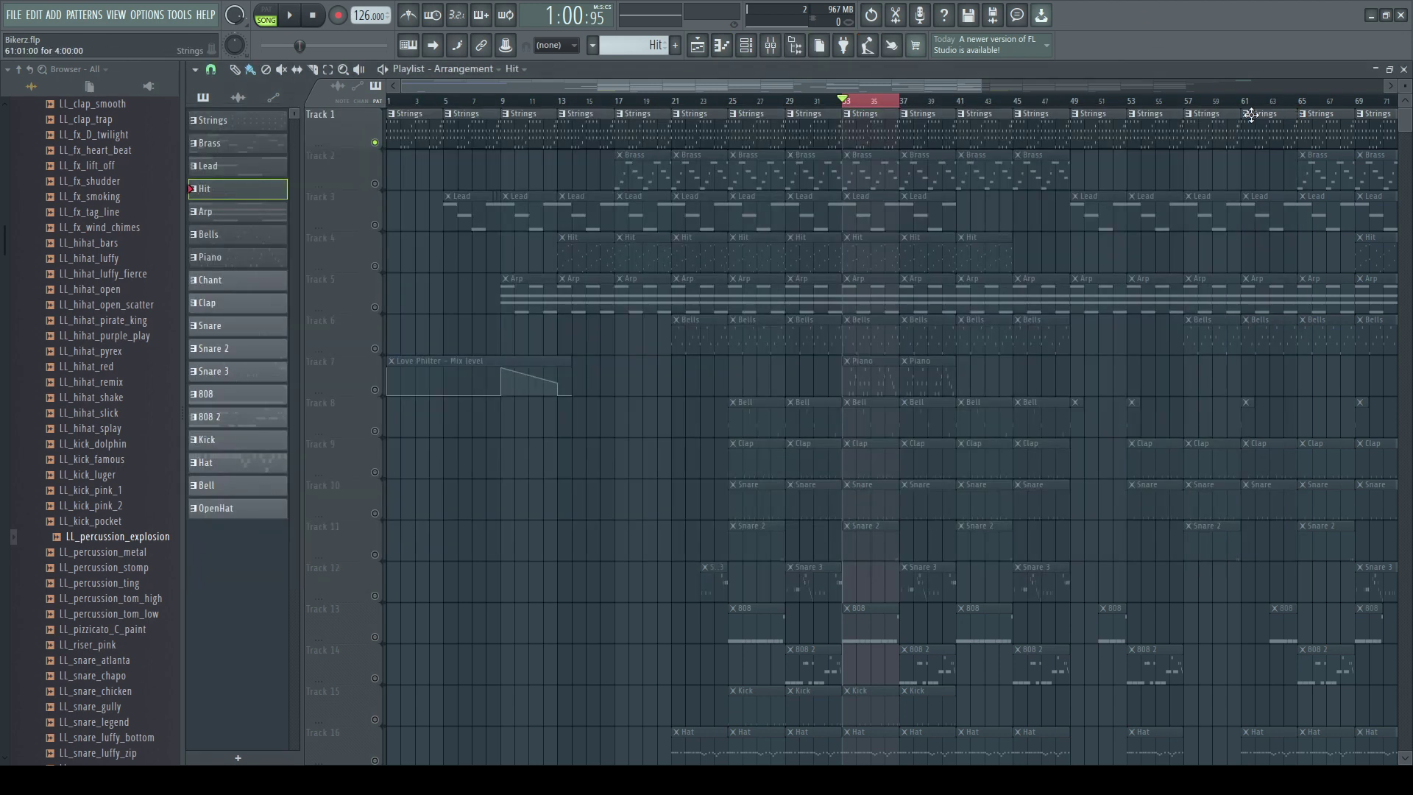
Step: Open the Strings clip at bar 33 in the piano roll and play back its chords from bar 1
double_click(870, 123)
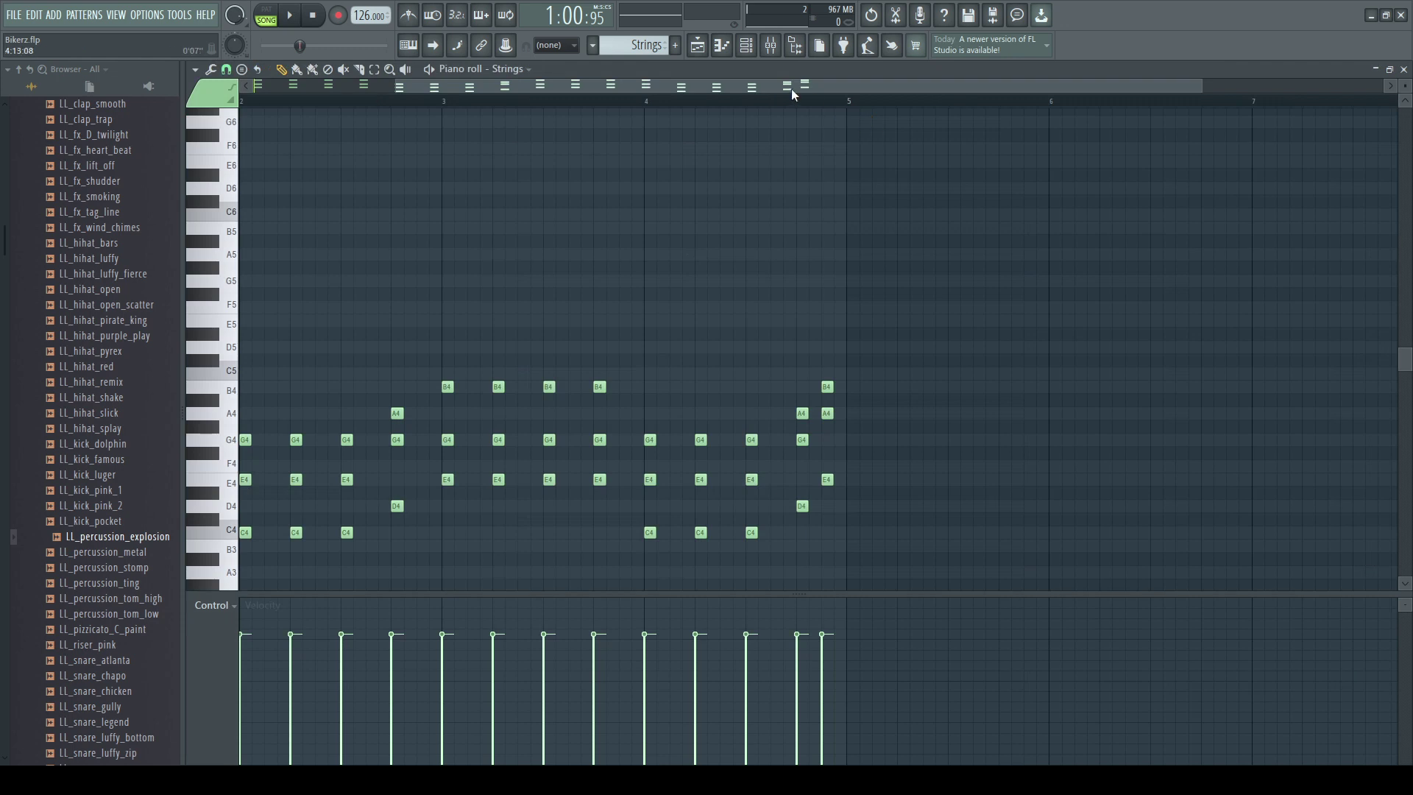
scroll(662, 95, "up", 2)
scroll(569, 227, "down", 1)
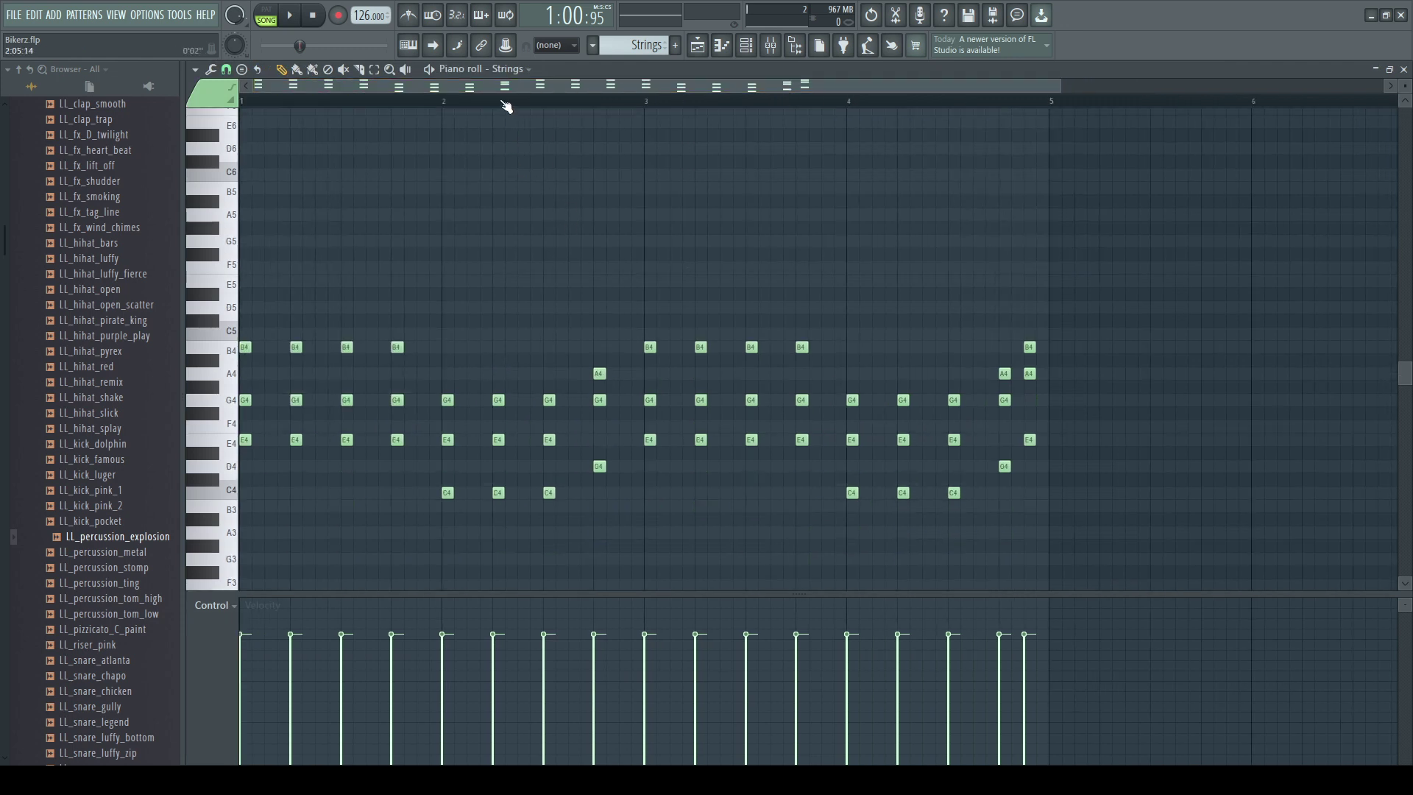
scroll(506, 99, "up", 2)
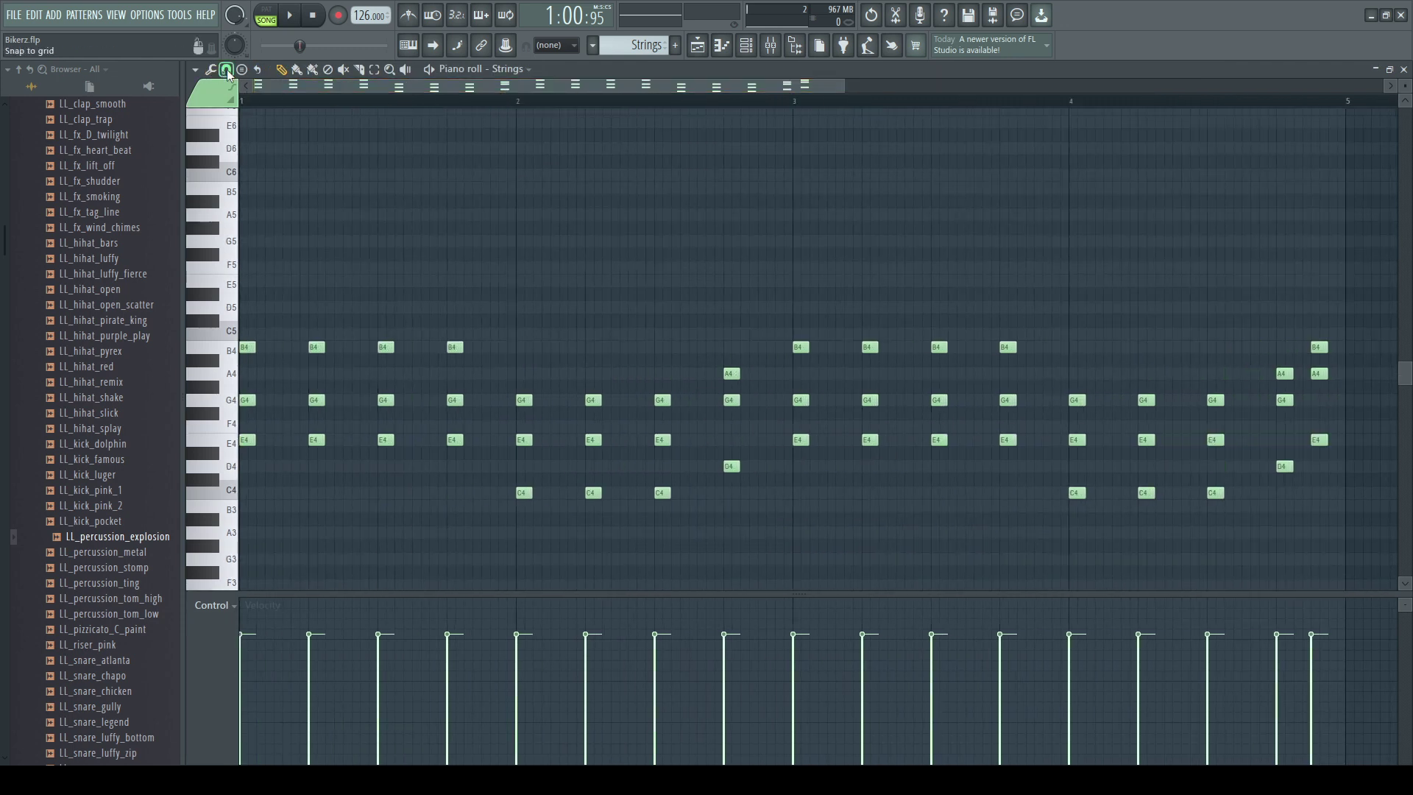
scroll(474, 213, "down", 1)
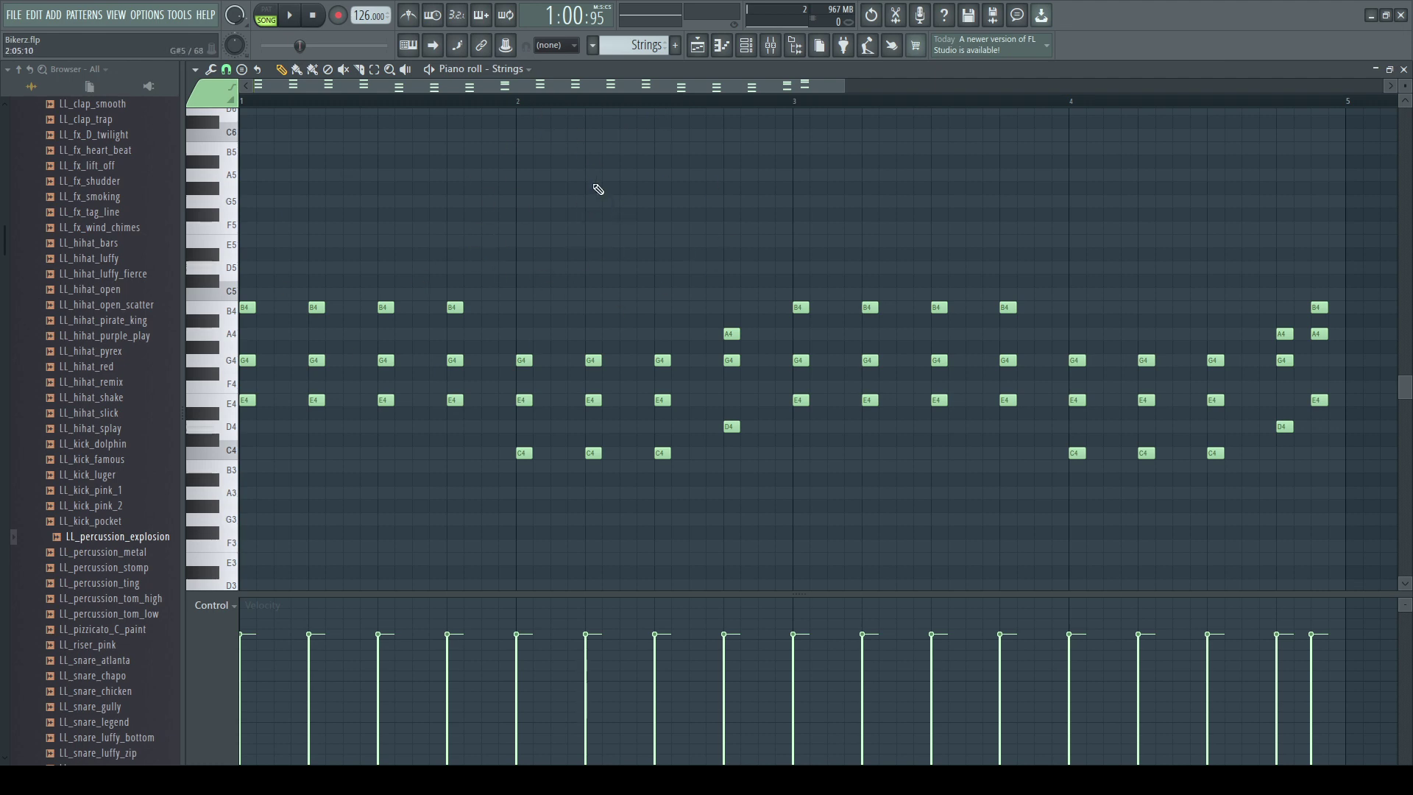
left_click(292, 25)
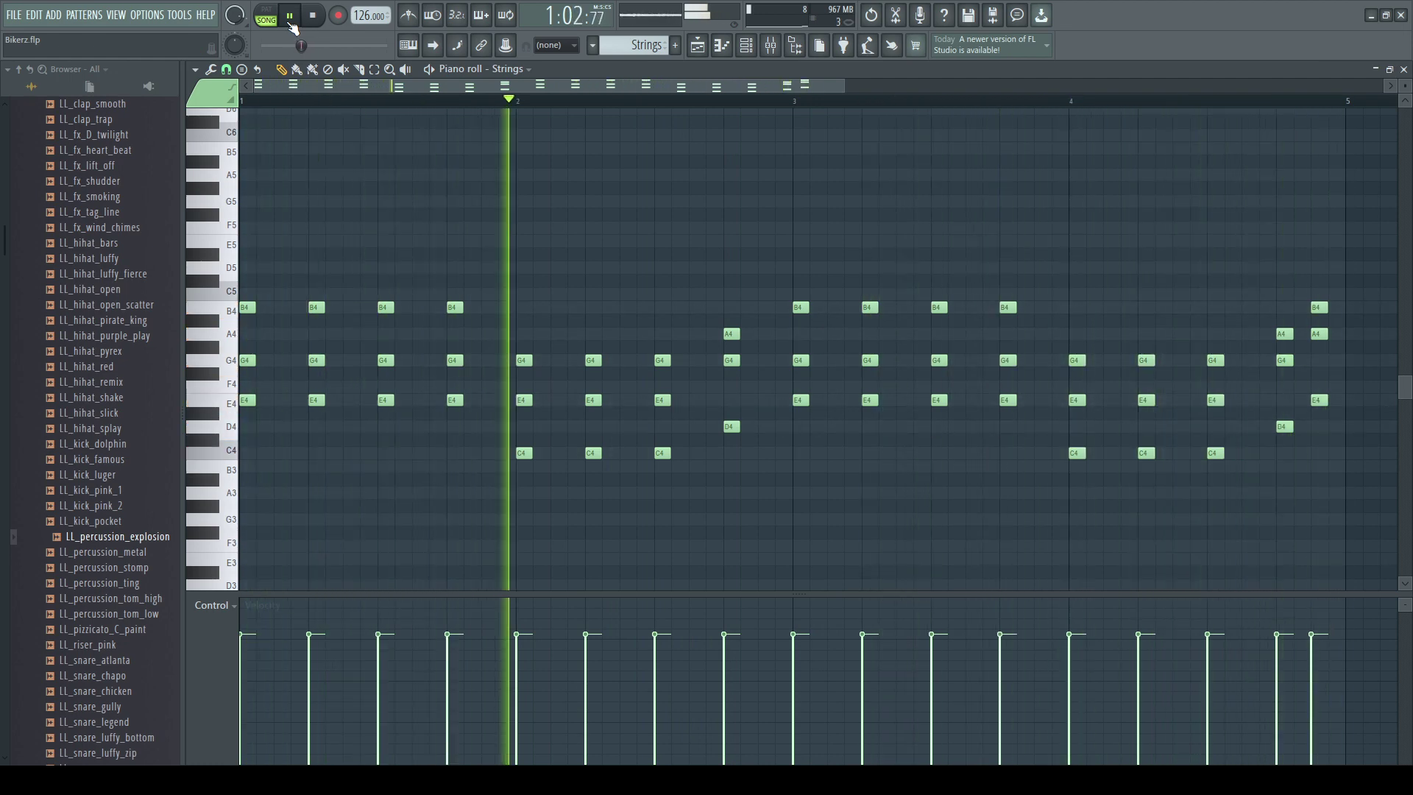
left_click(292, 26)
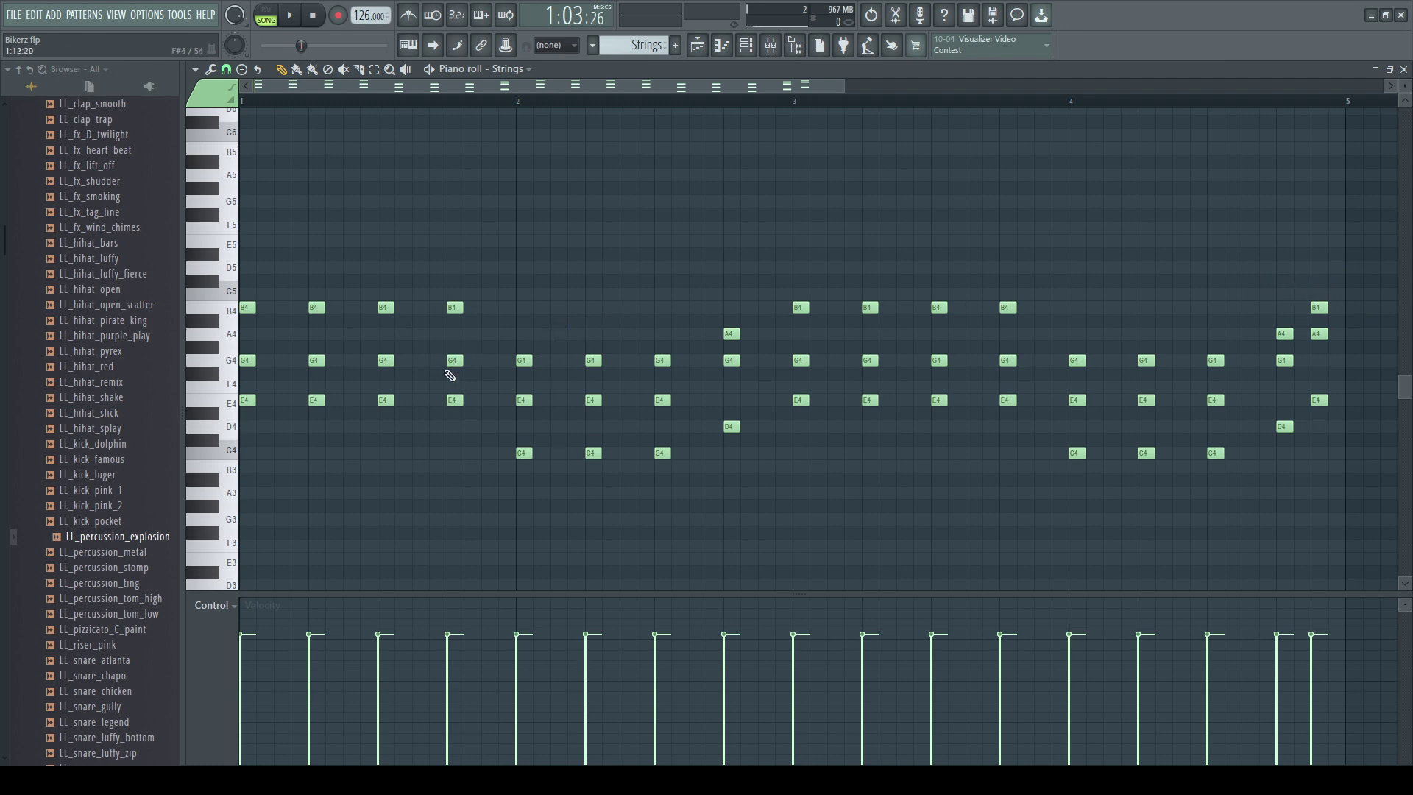
Step: Duplicate the fourth Strings chord just before bar 2, lower it to C4, D#4 and G4, and deselect it
left_click_drag(457, 430, 453, 251)
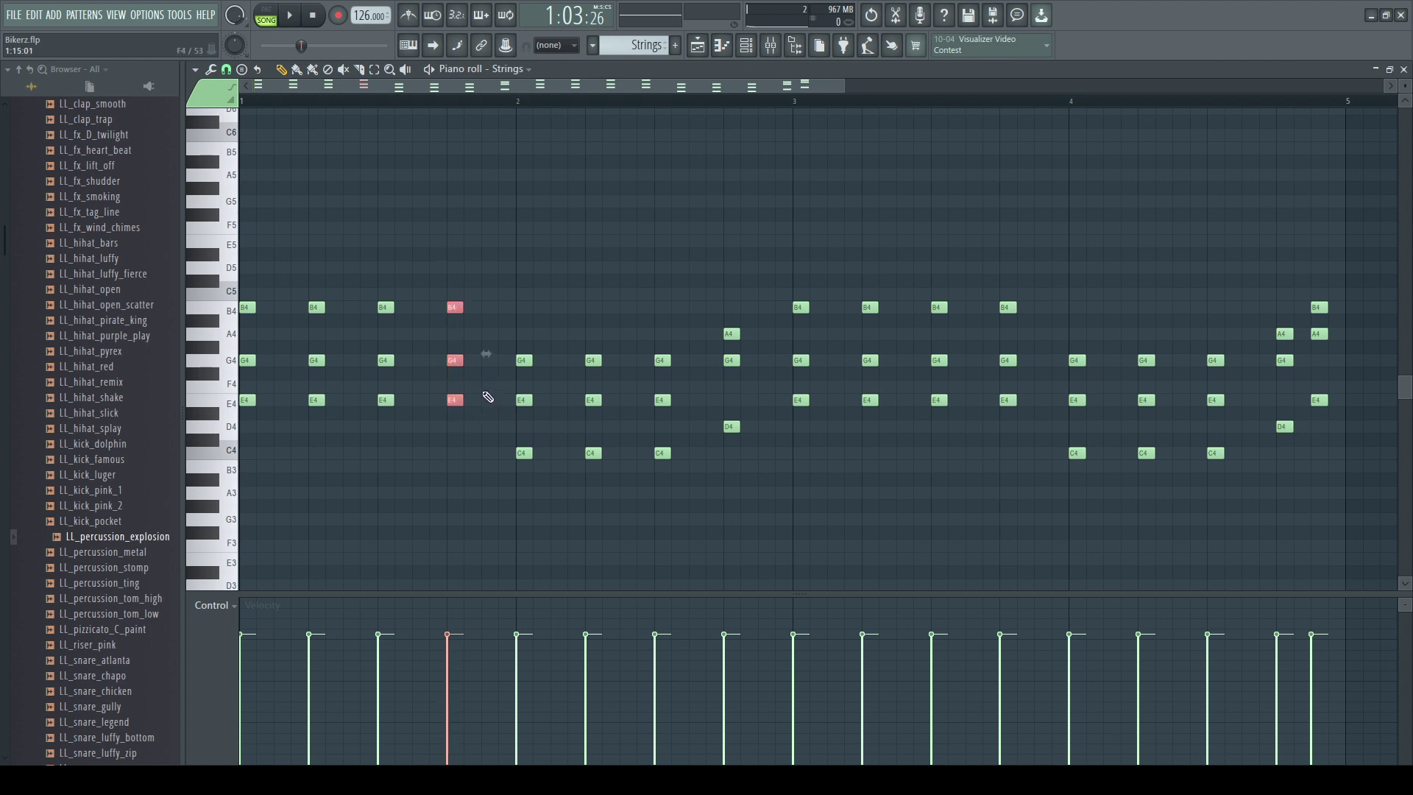
key("ctrl+b")
left_click_drag(475, 402, 493, 456)
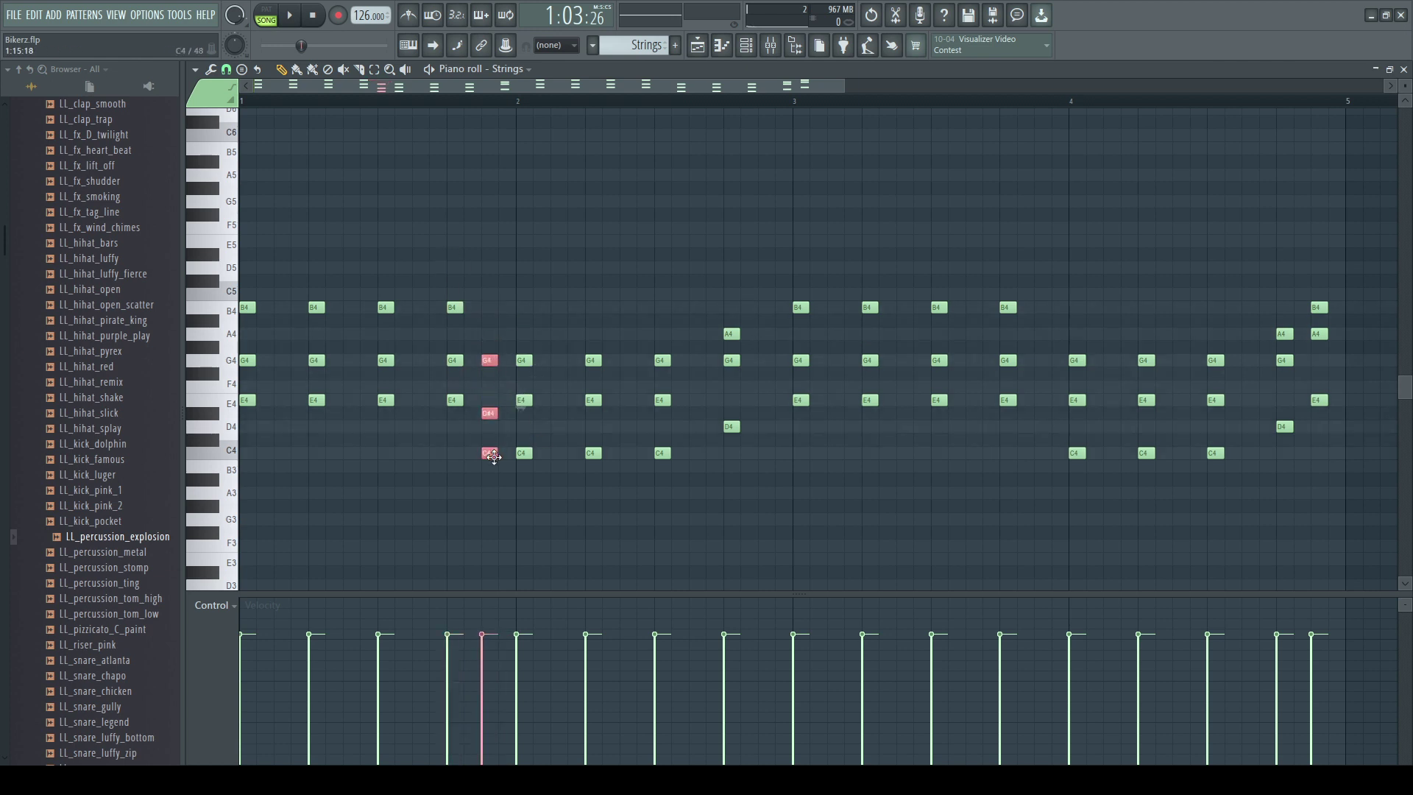
left_click(595, 500)
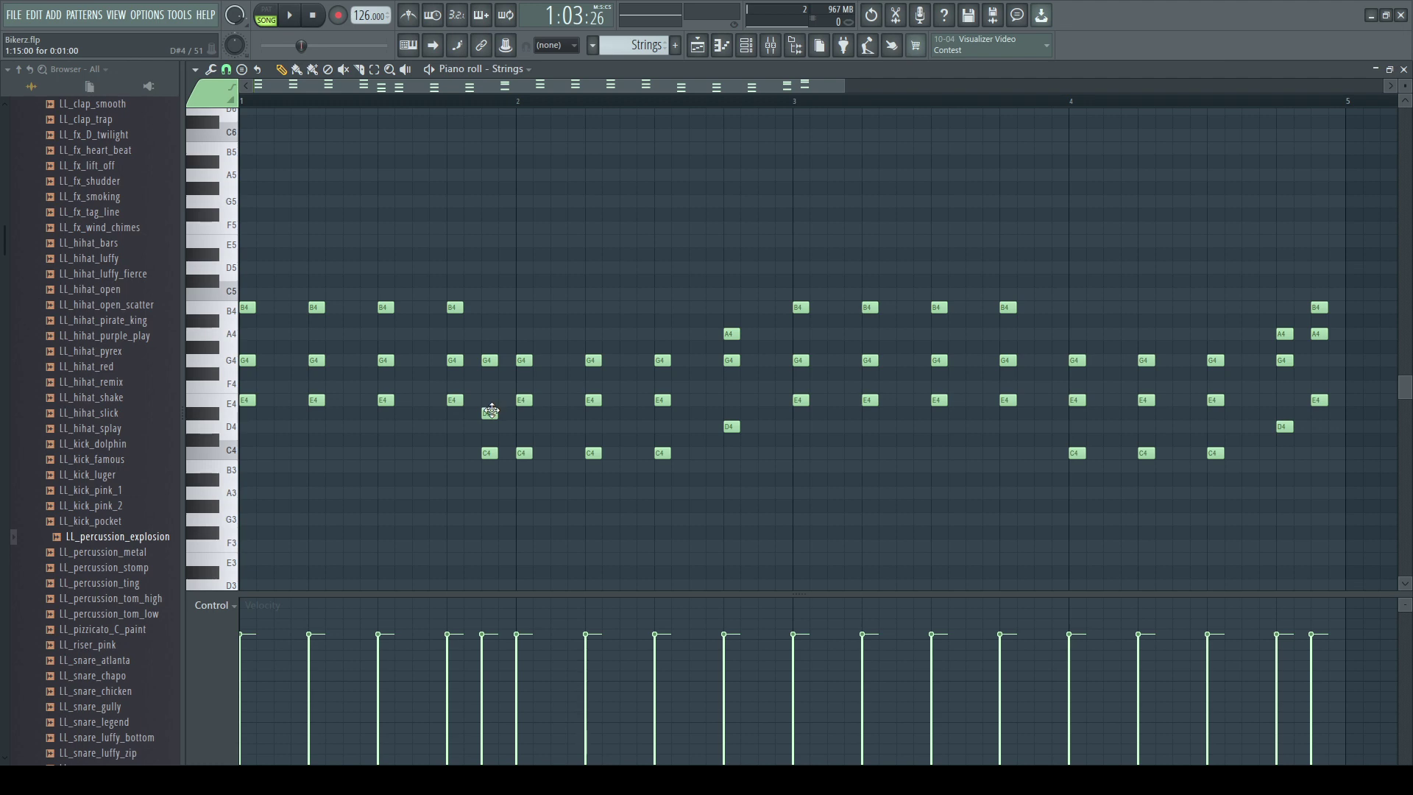
Step: Delete the three notes of the extra chord just before bar 2 from the Strings pattern
right_click(491, 411)
right_click(490, 453)
right_click(489, 360)
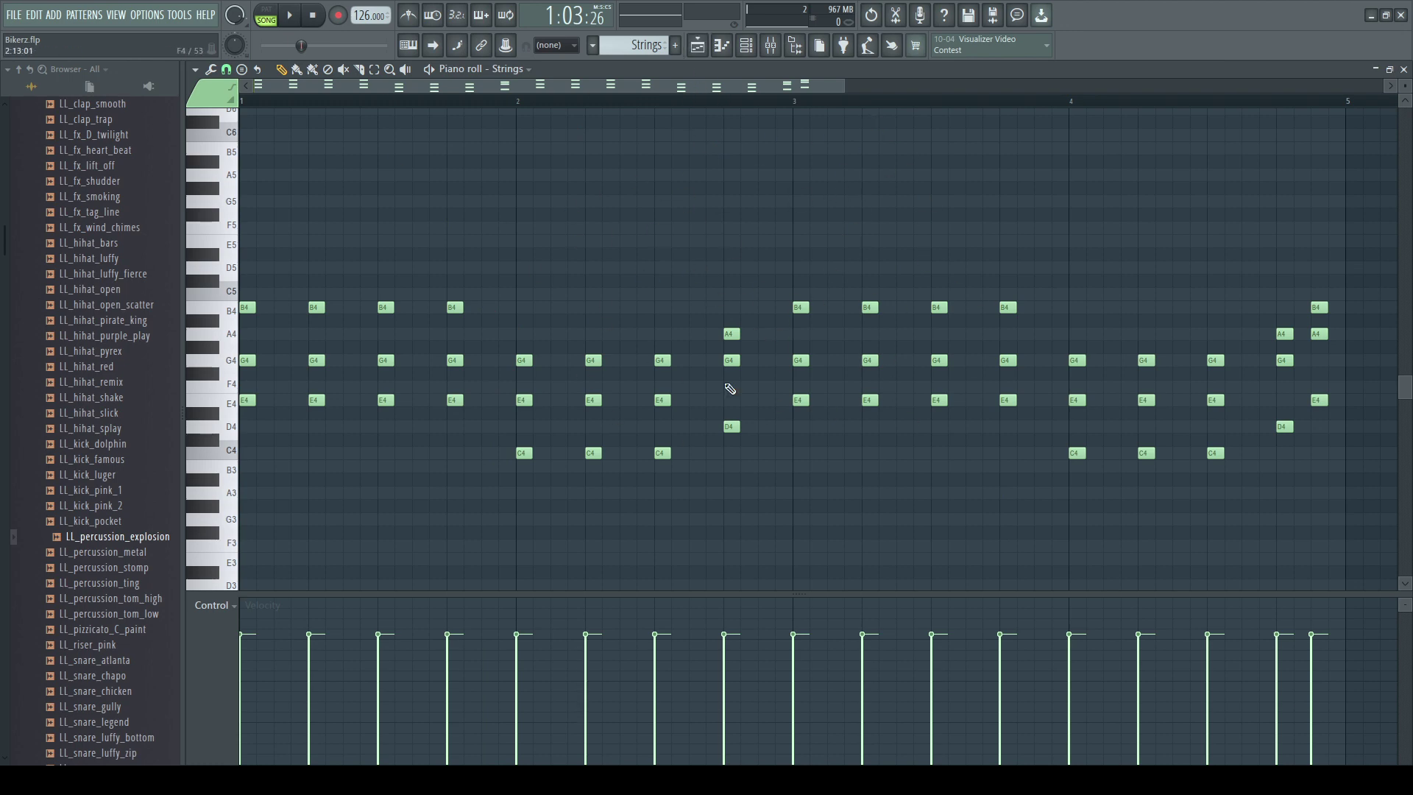
Step: Return to the playlist, move the playhead to bar 33 and switch the solo from the Strings track to Brass
left_click(699, 47)
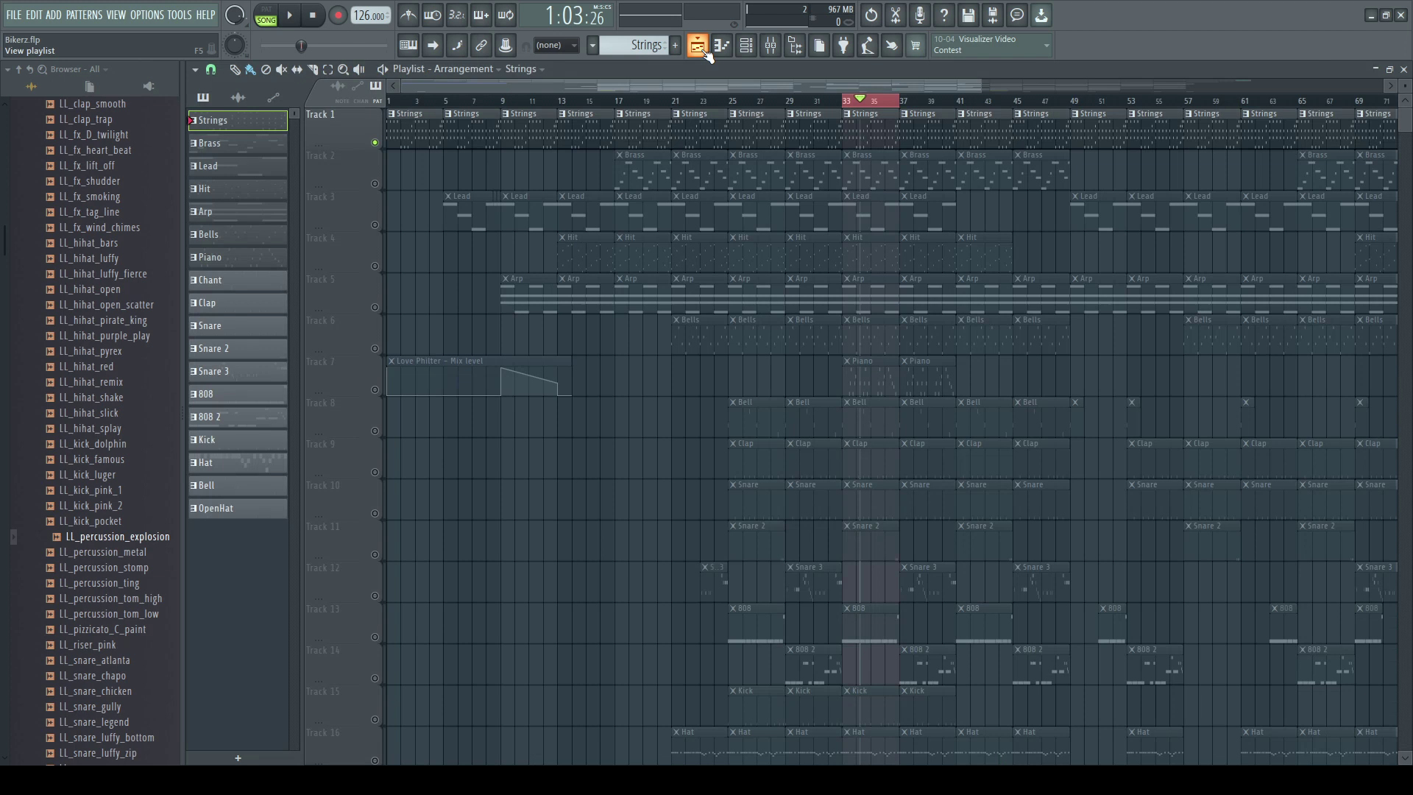
left_click(861, 104)
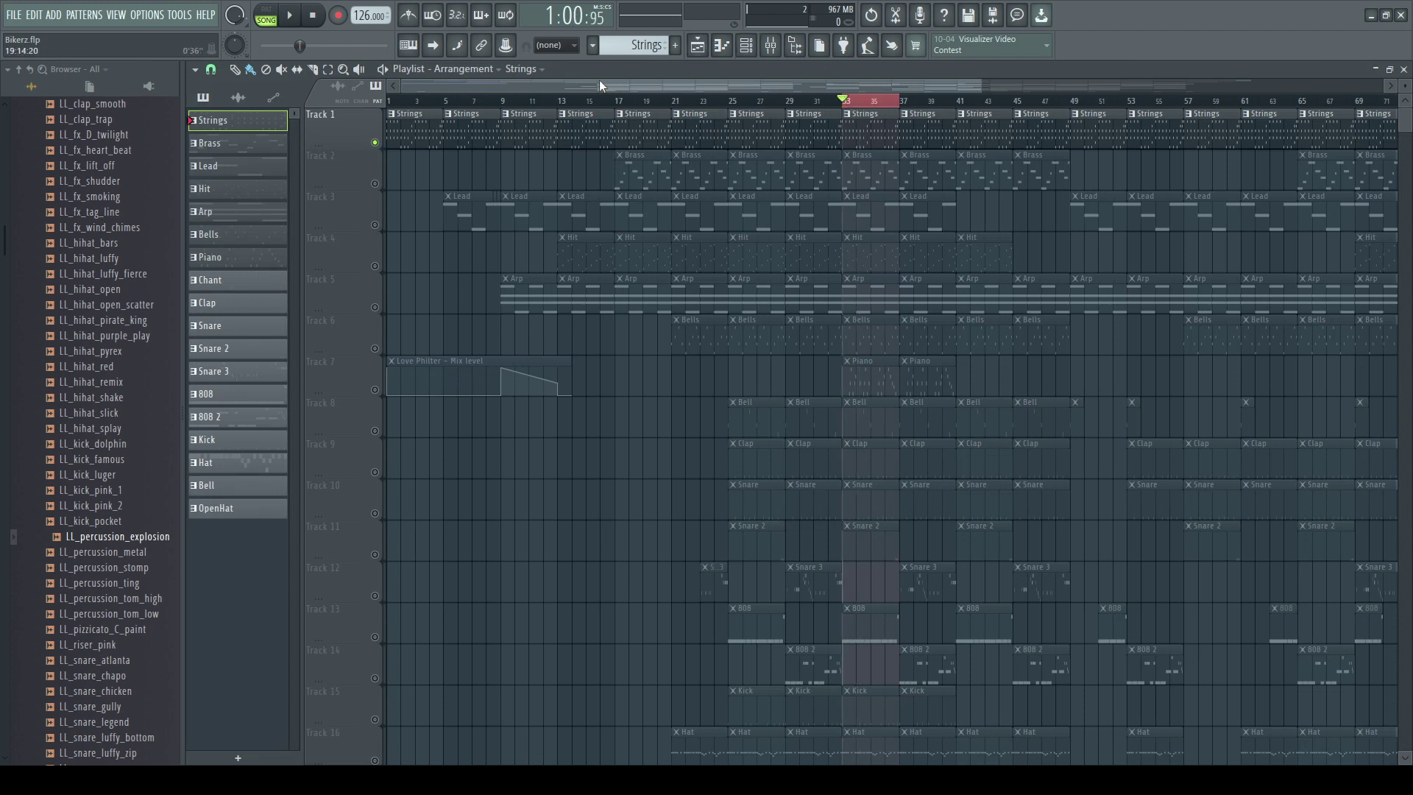
left_click(377, 145)
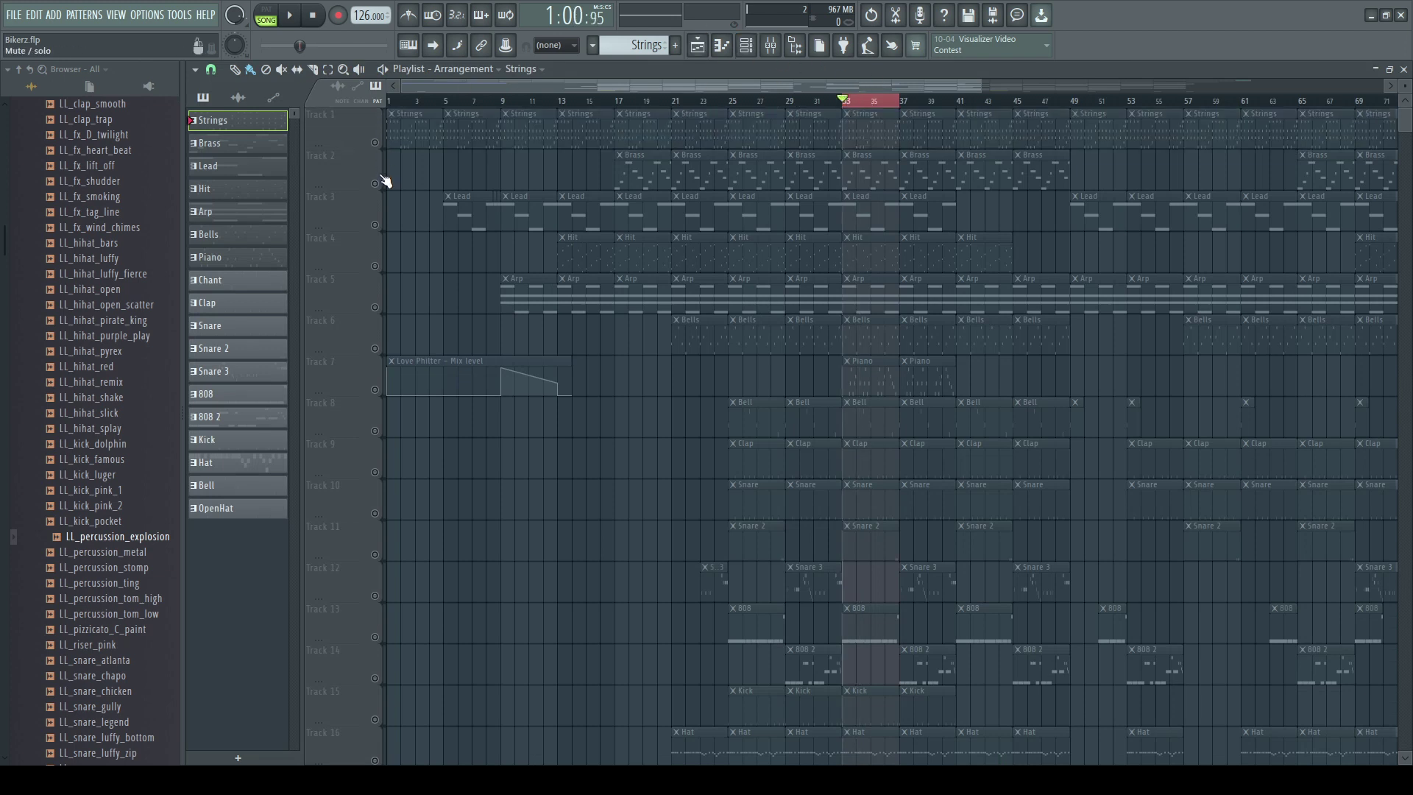
right_click(377, 183)
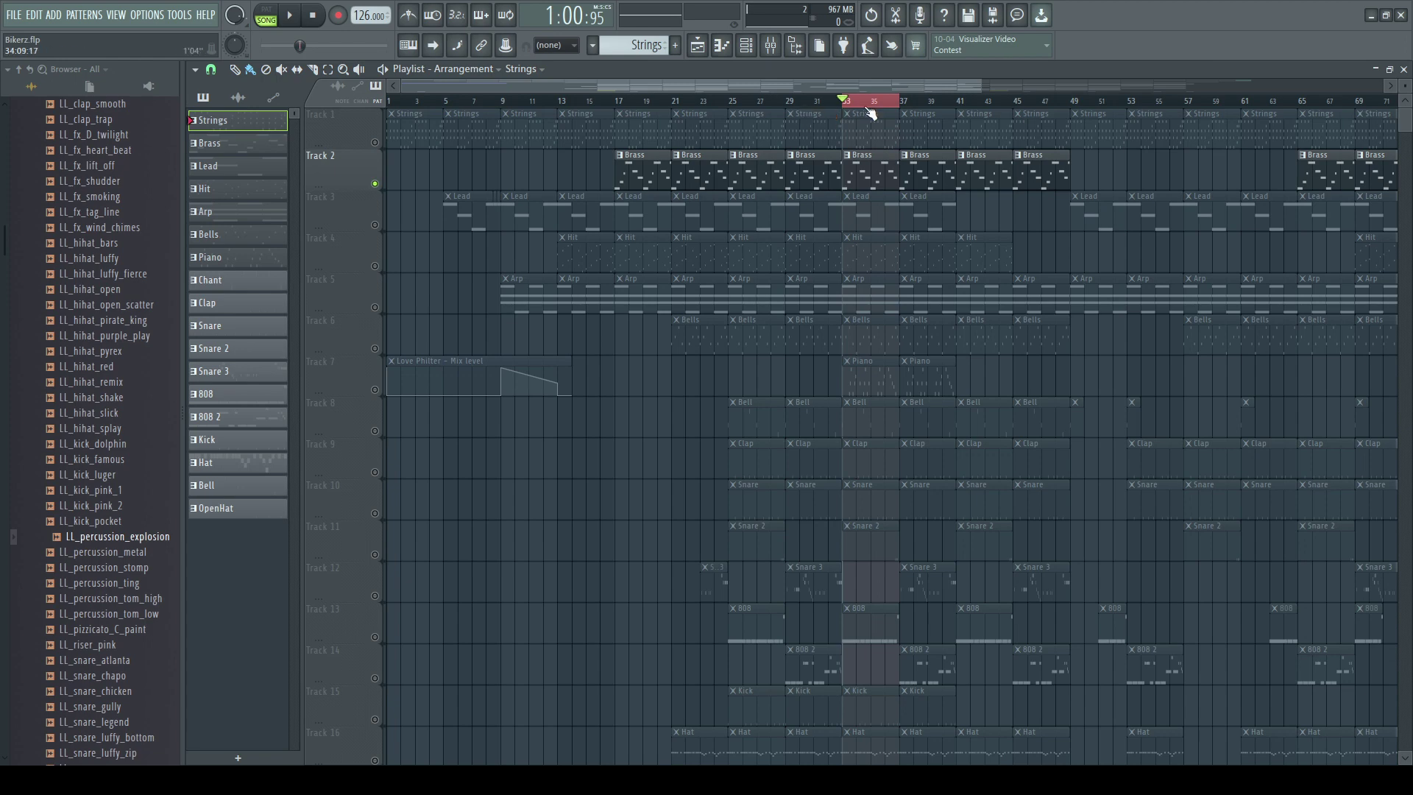
Step: Open the Brass clip at bar 33 in the piano roll and inspect the Nexus 3 instrument used by its channel
double_click(866, 174)
left_click_drag(801, 87, 616, 91)
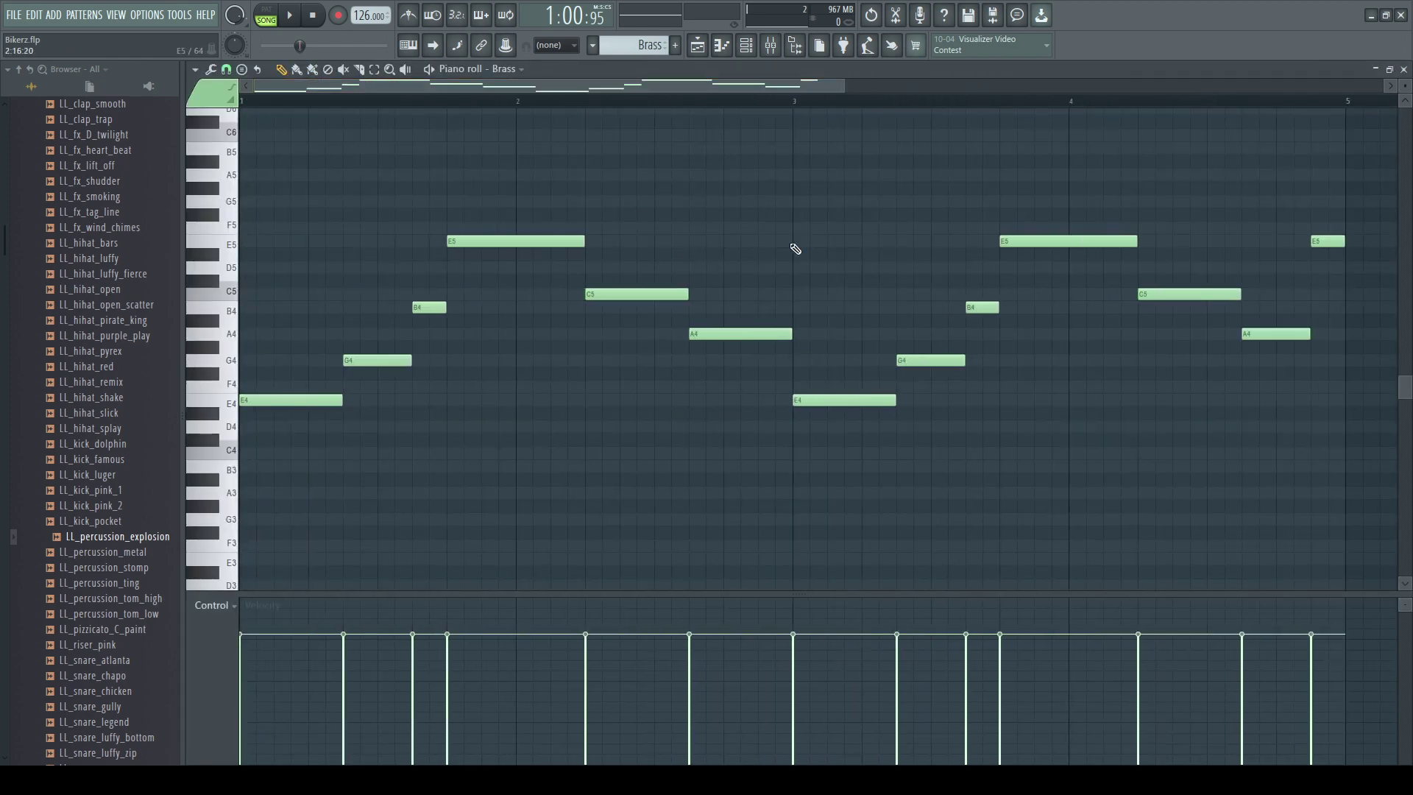
left_click(748, 51)
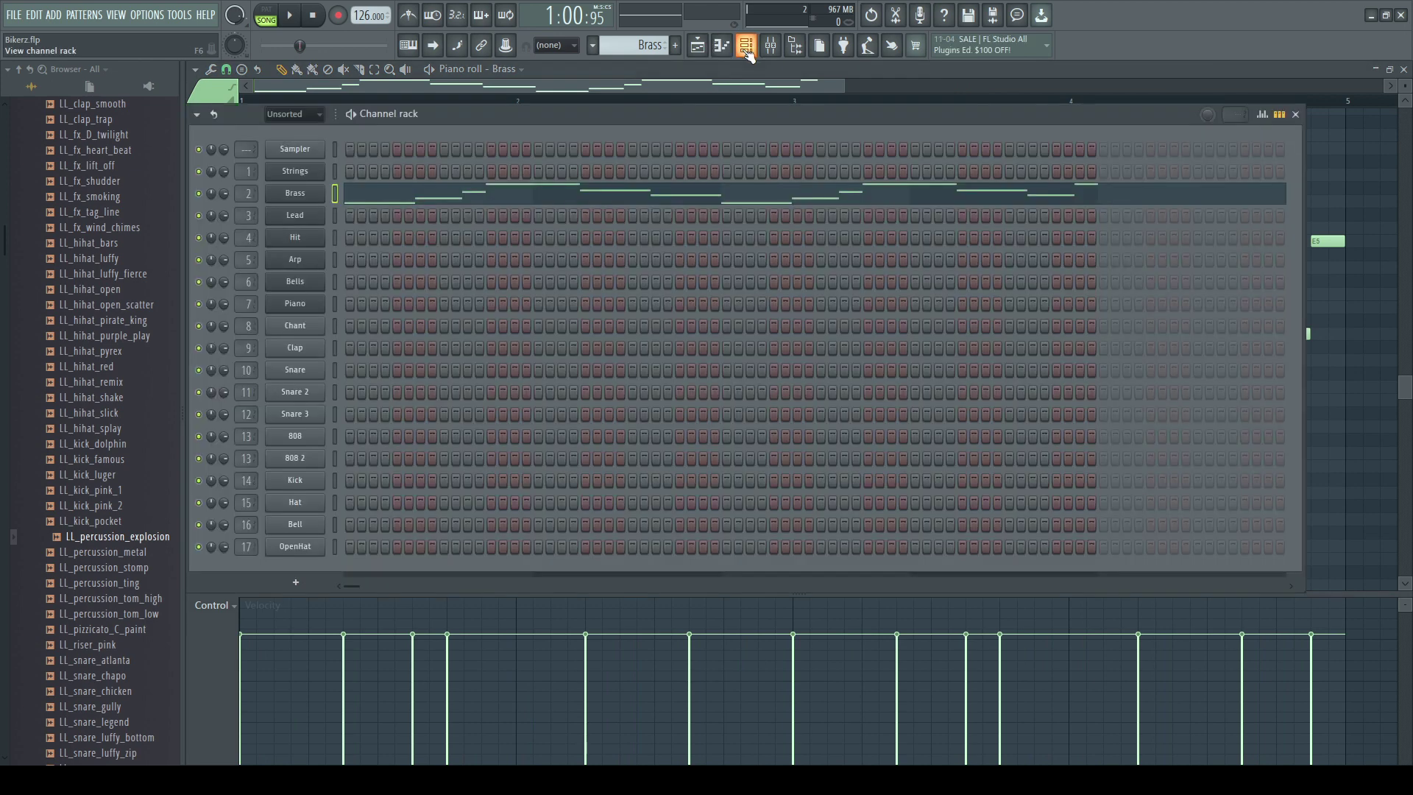
left_click(299, 196)
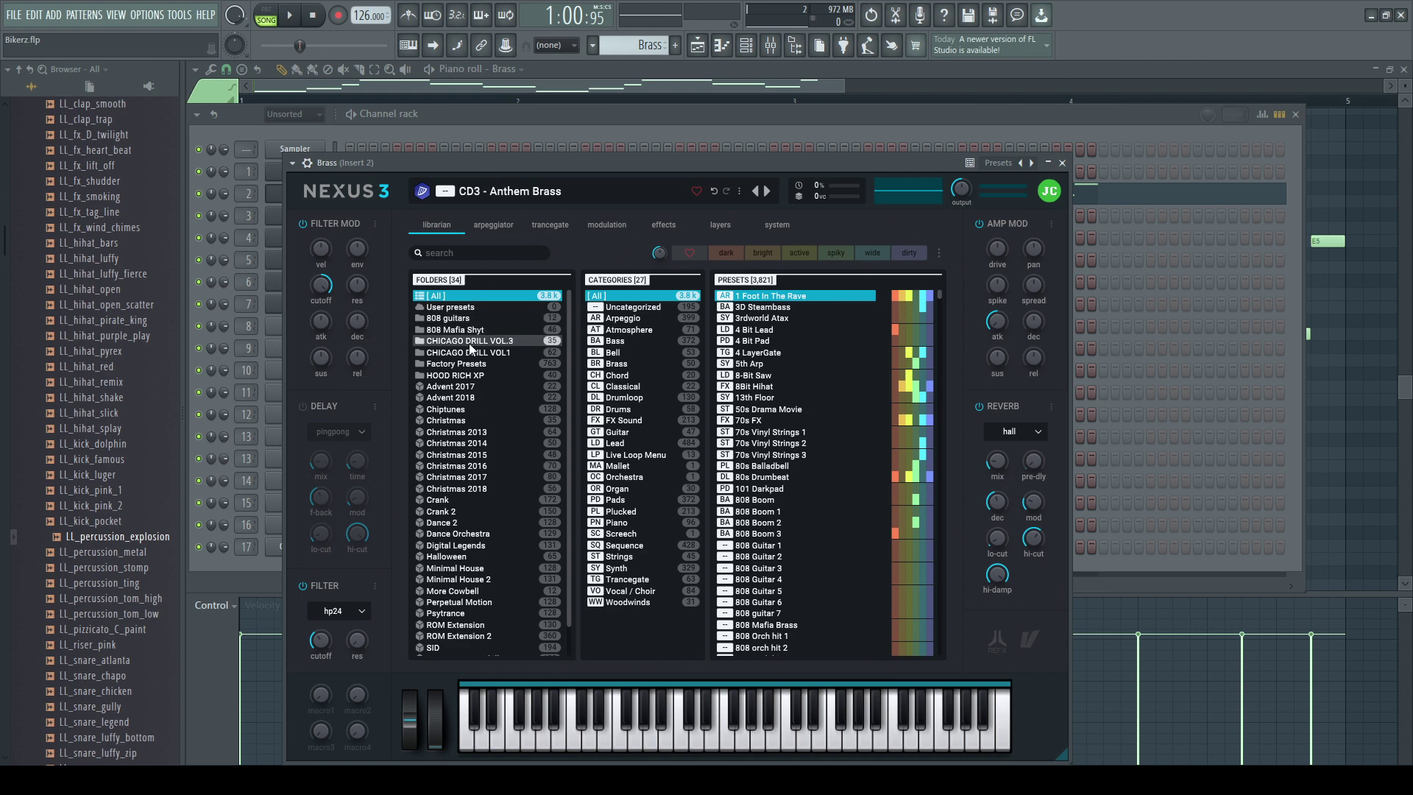
left_click(1062, 163)
Step: Play back the Brass melody in the piano roll and stop the playback
left_click(699, 47)
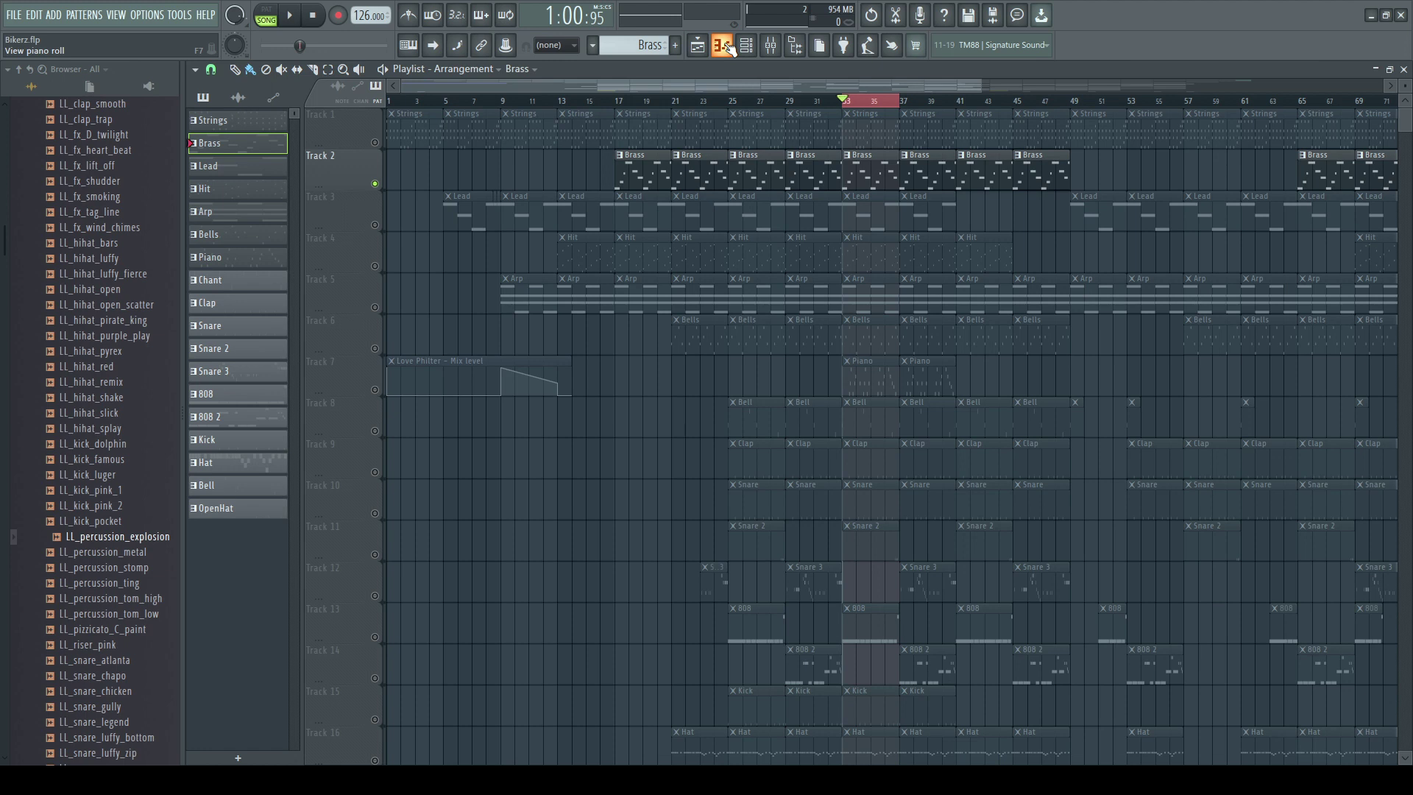
left_click(727, 46)
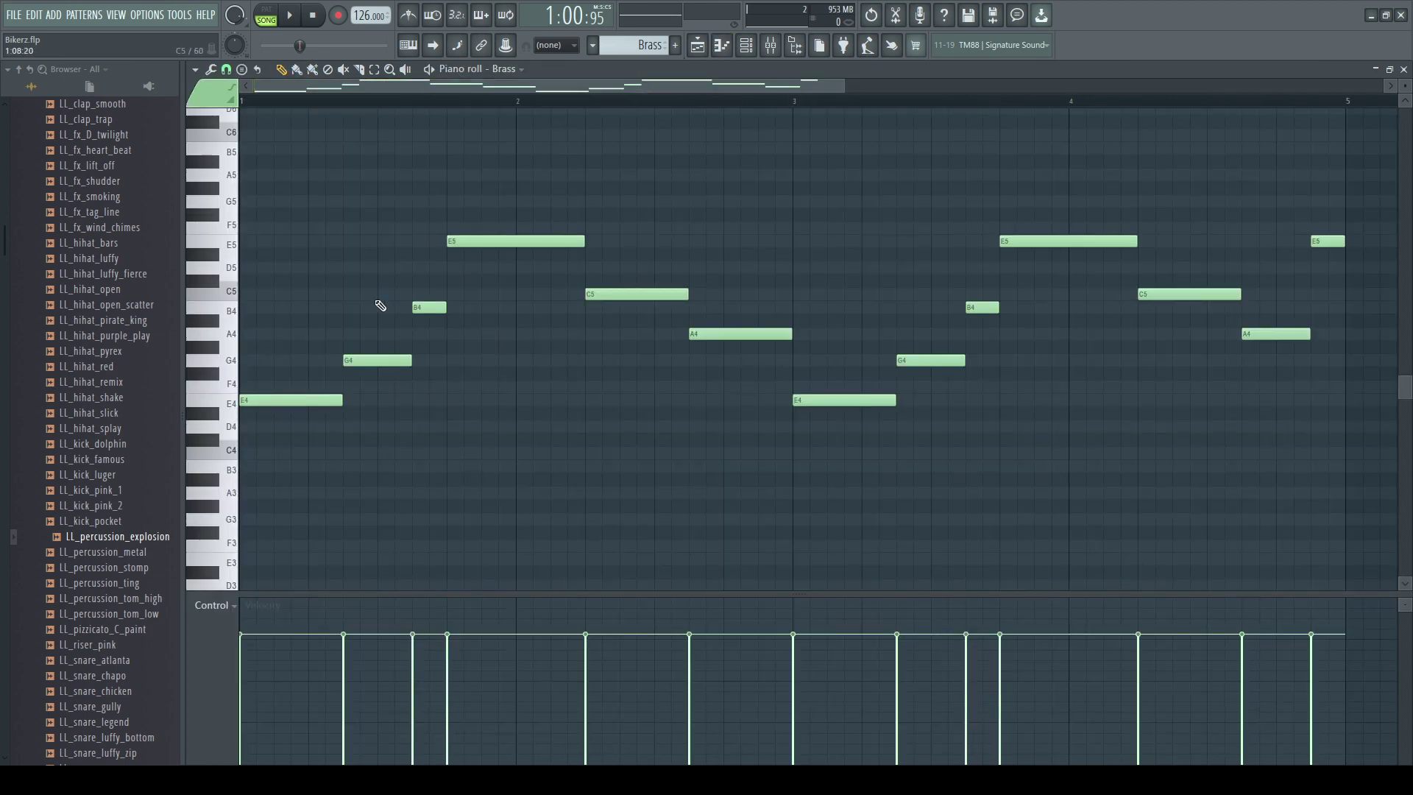
key("space")
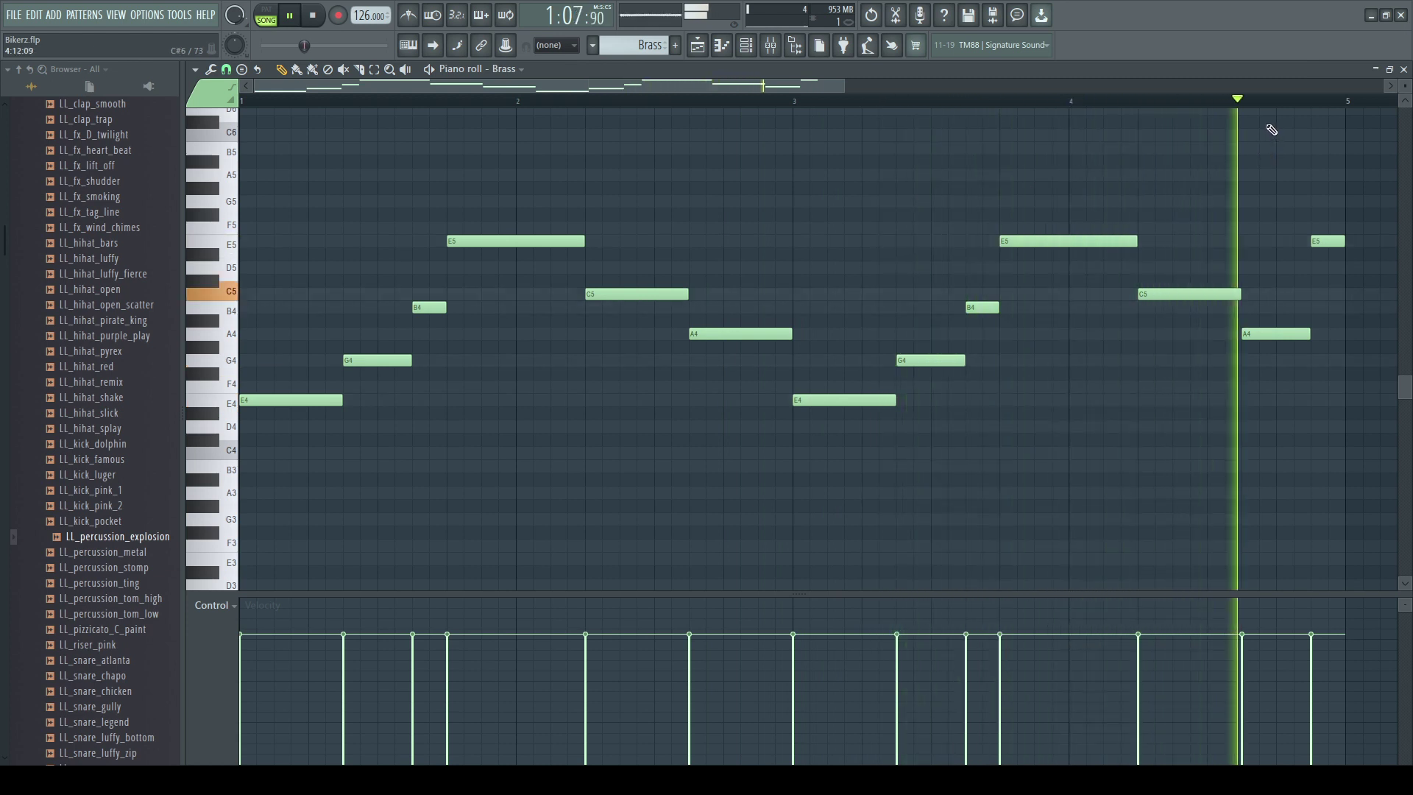
key("space")
Step: Return to the playlist, mute the Brass track and enable only the Lead track
left_click(697, 48)
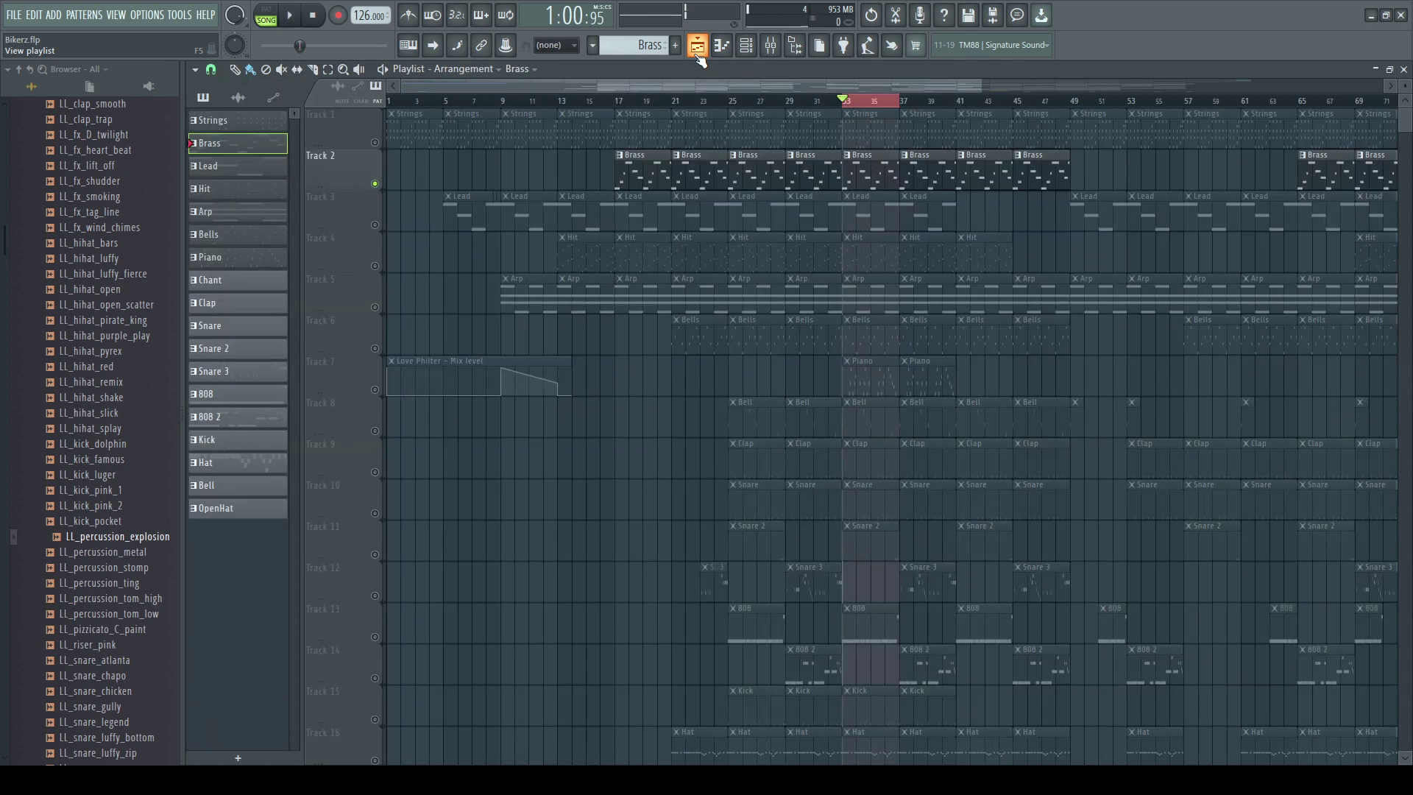
left_click(375, 184)
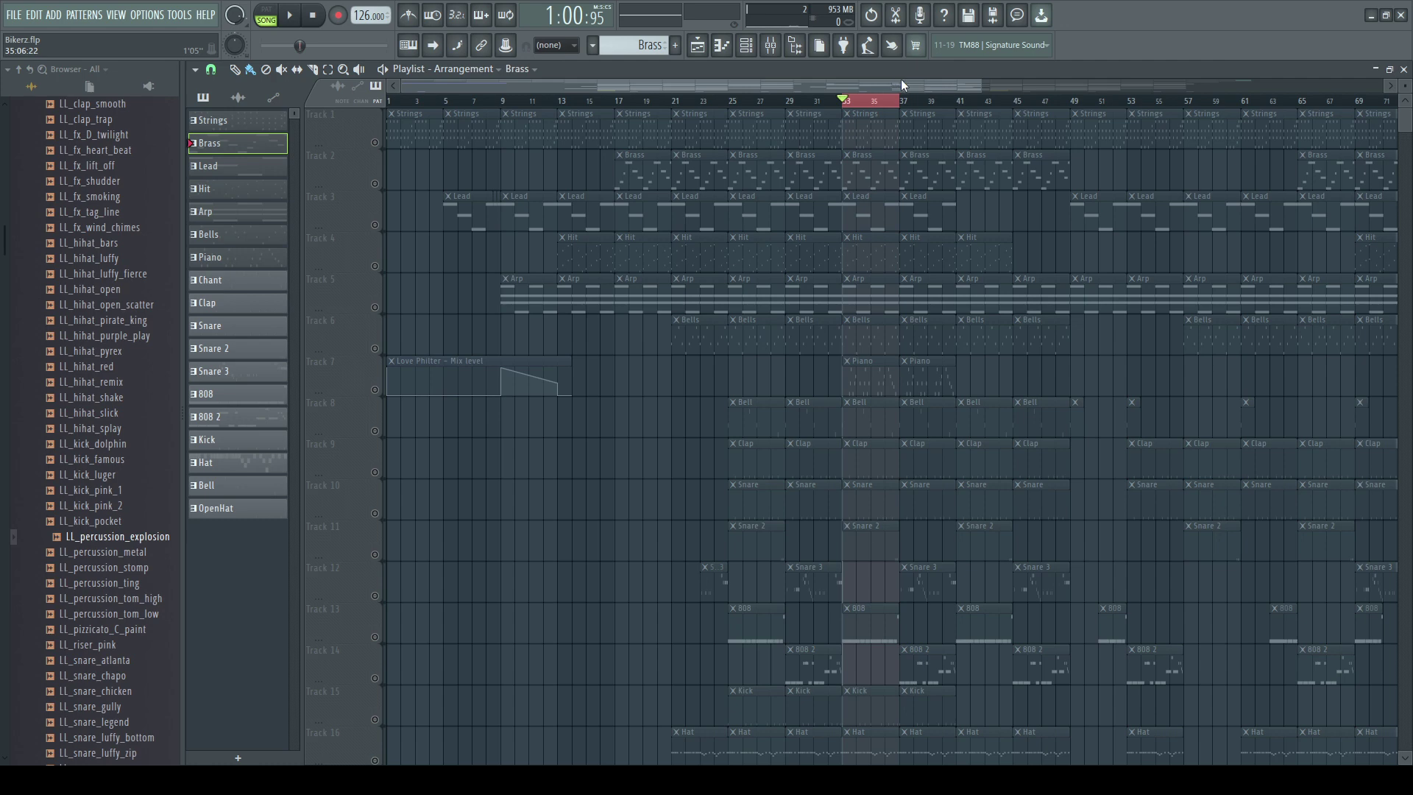
left_click(374, 225)
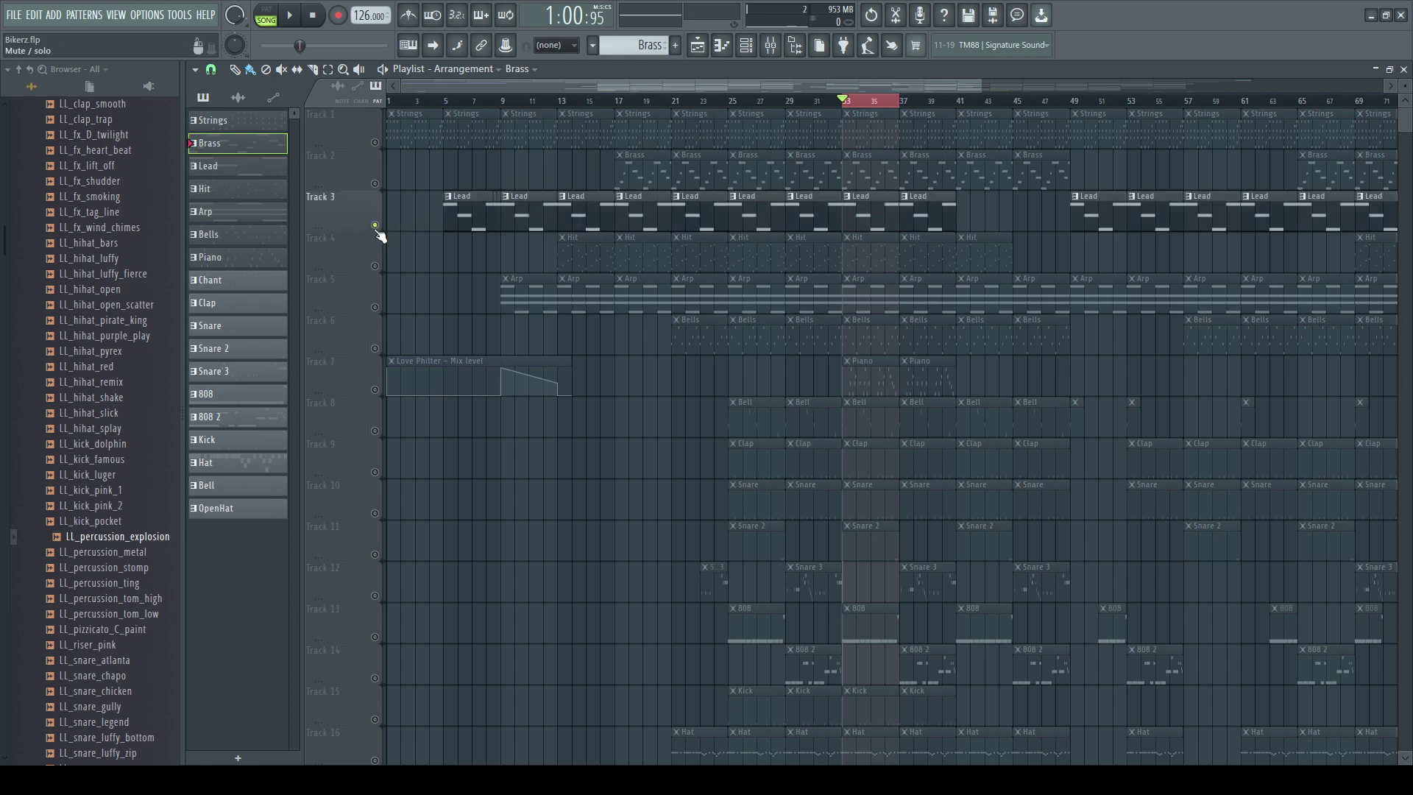
Step: Open the Lead clip at bar 33 in the piano roll and play back its long notes from bar 1
double_click(863, 212)
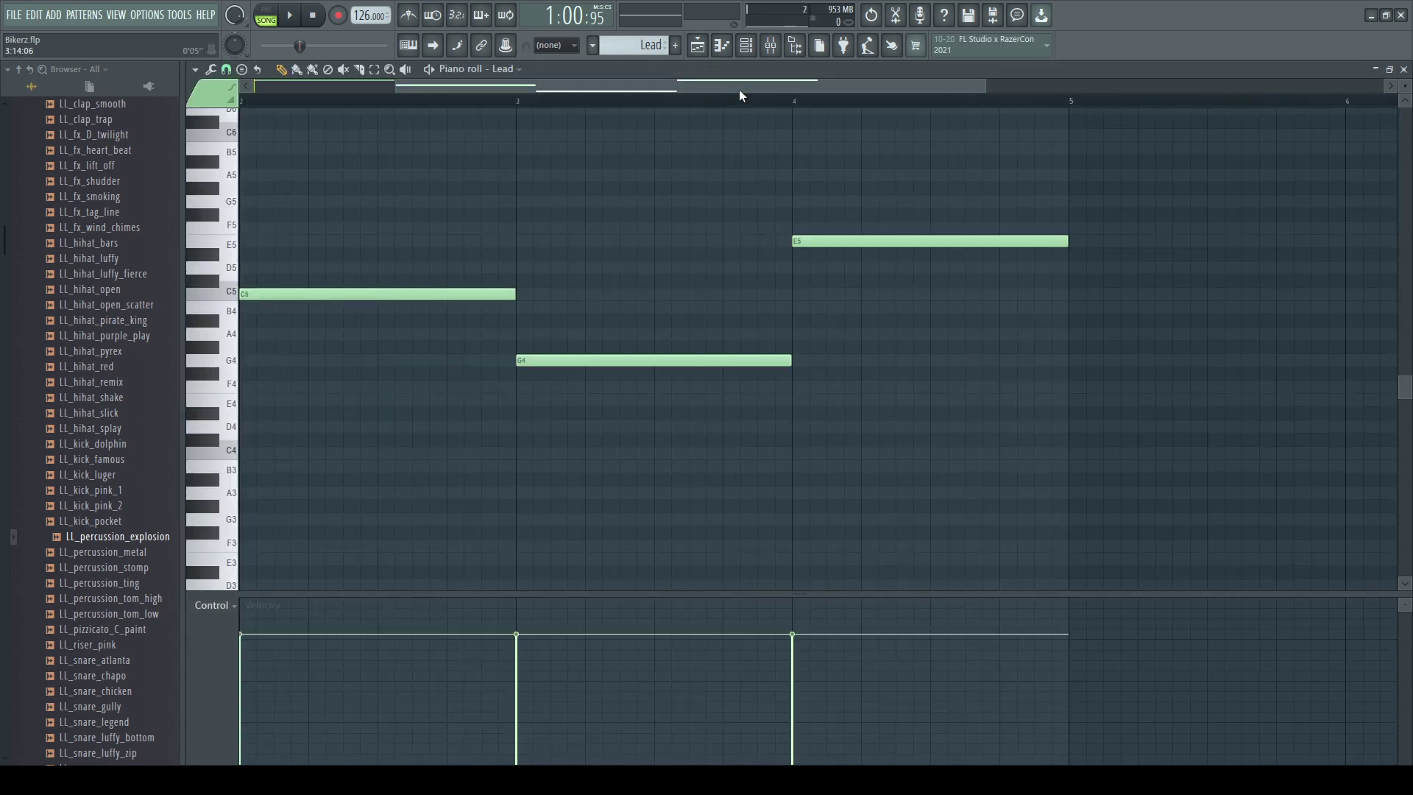
left_click_drag(739, 90, 565, 104)
key("space")
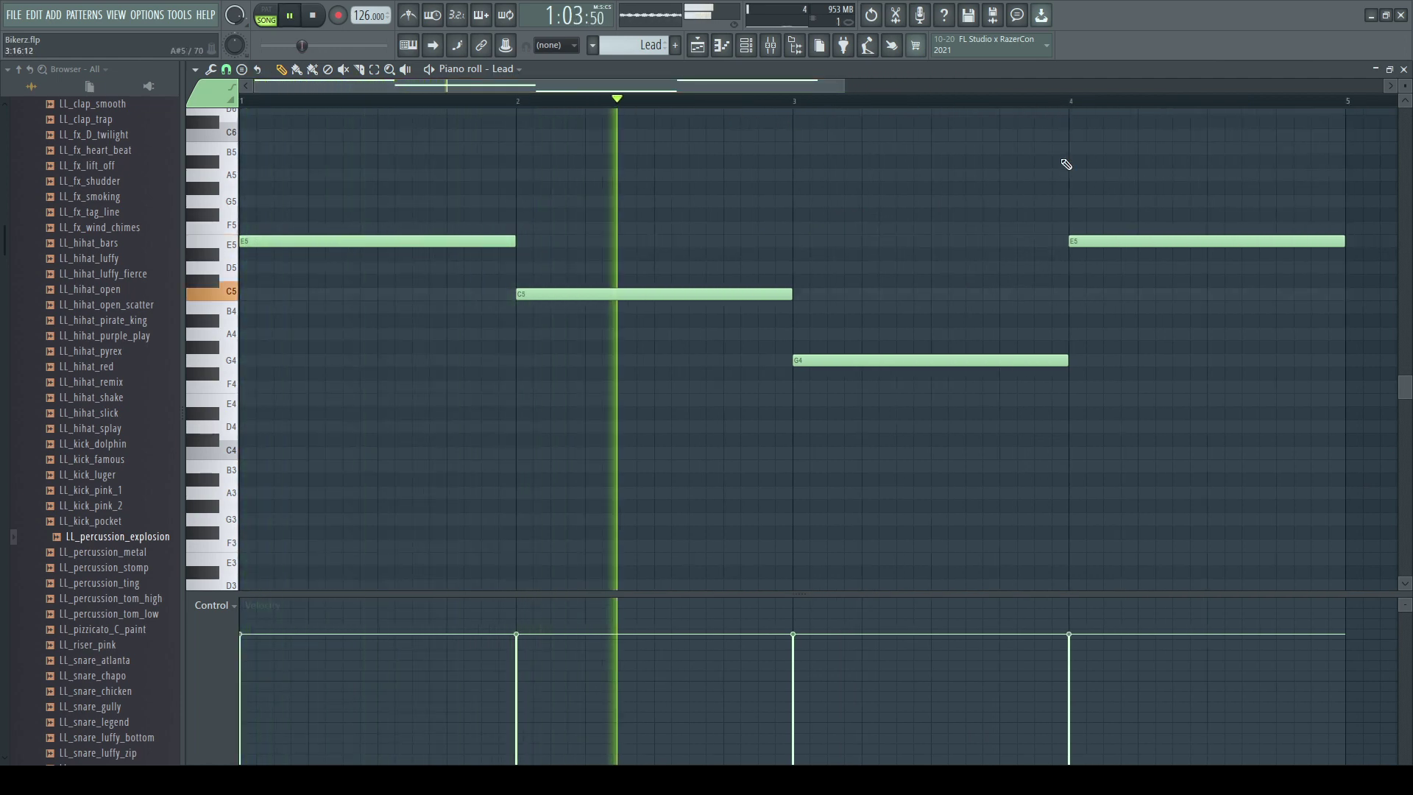
scroll(998, 201, "up", 1)
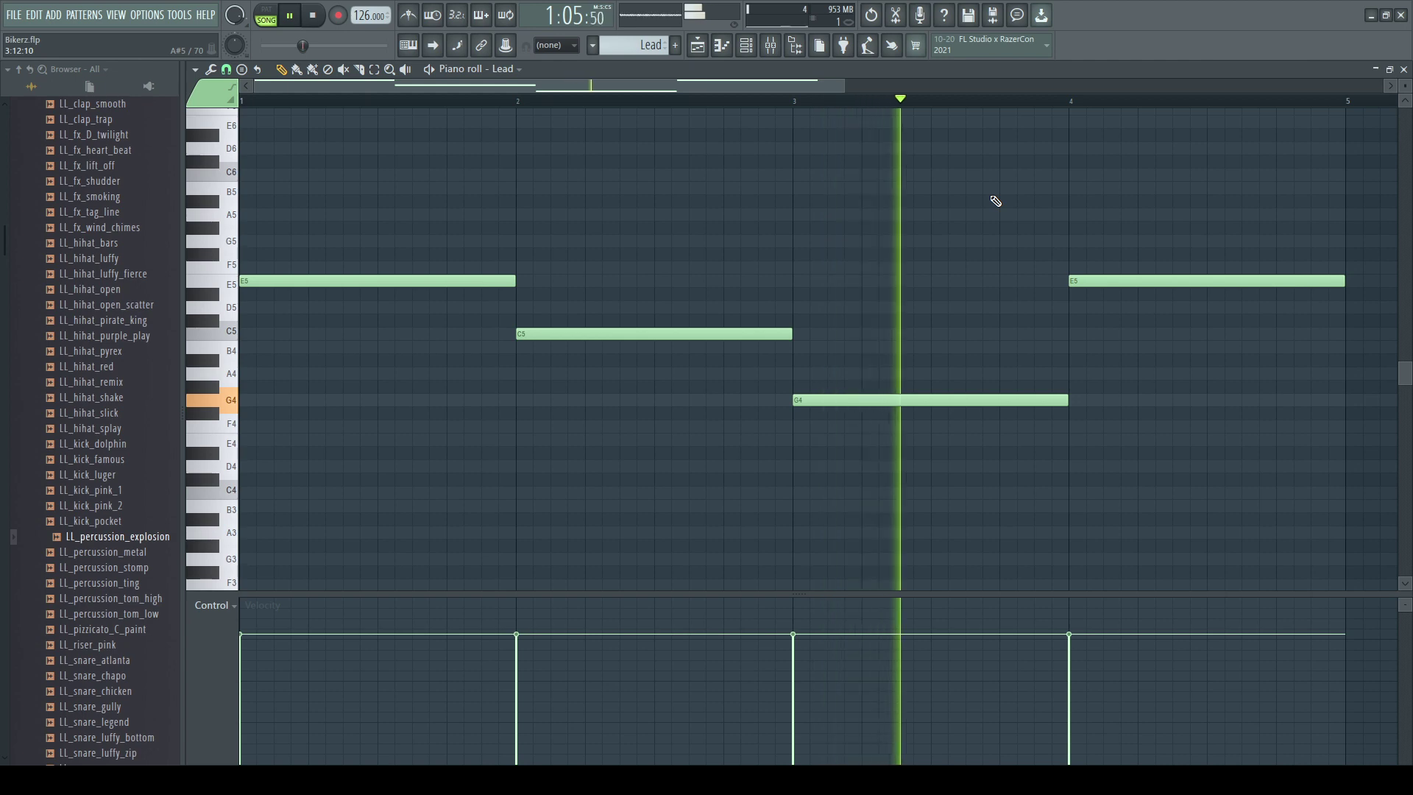
key("space")
Step: Inspect the Lead channel's Nexus 3 instrument from the Channel rack and close the plugin window
left_click(697, 46)
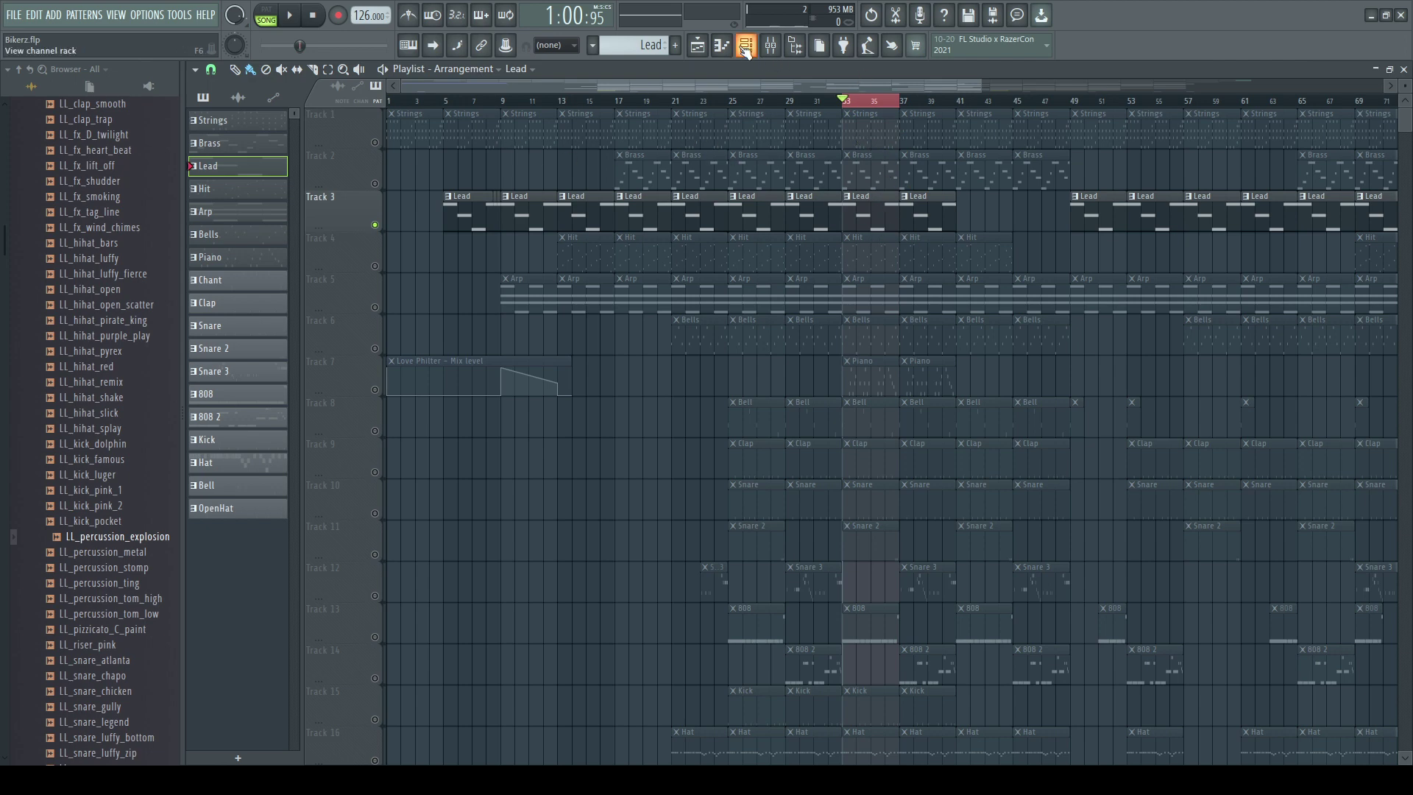
key("F6")
left_click(314, 220)
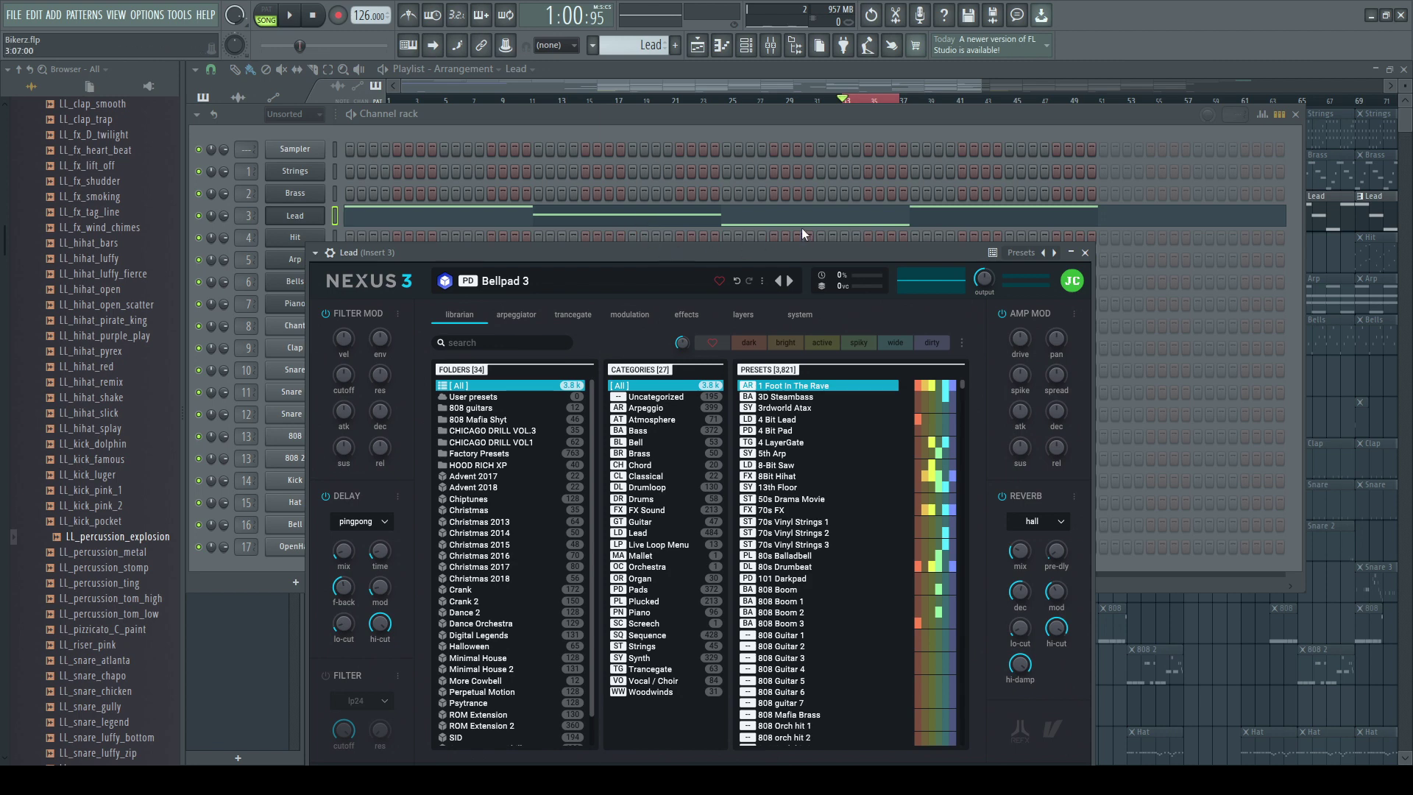
left_click(1085, 252)
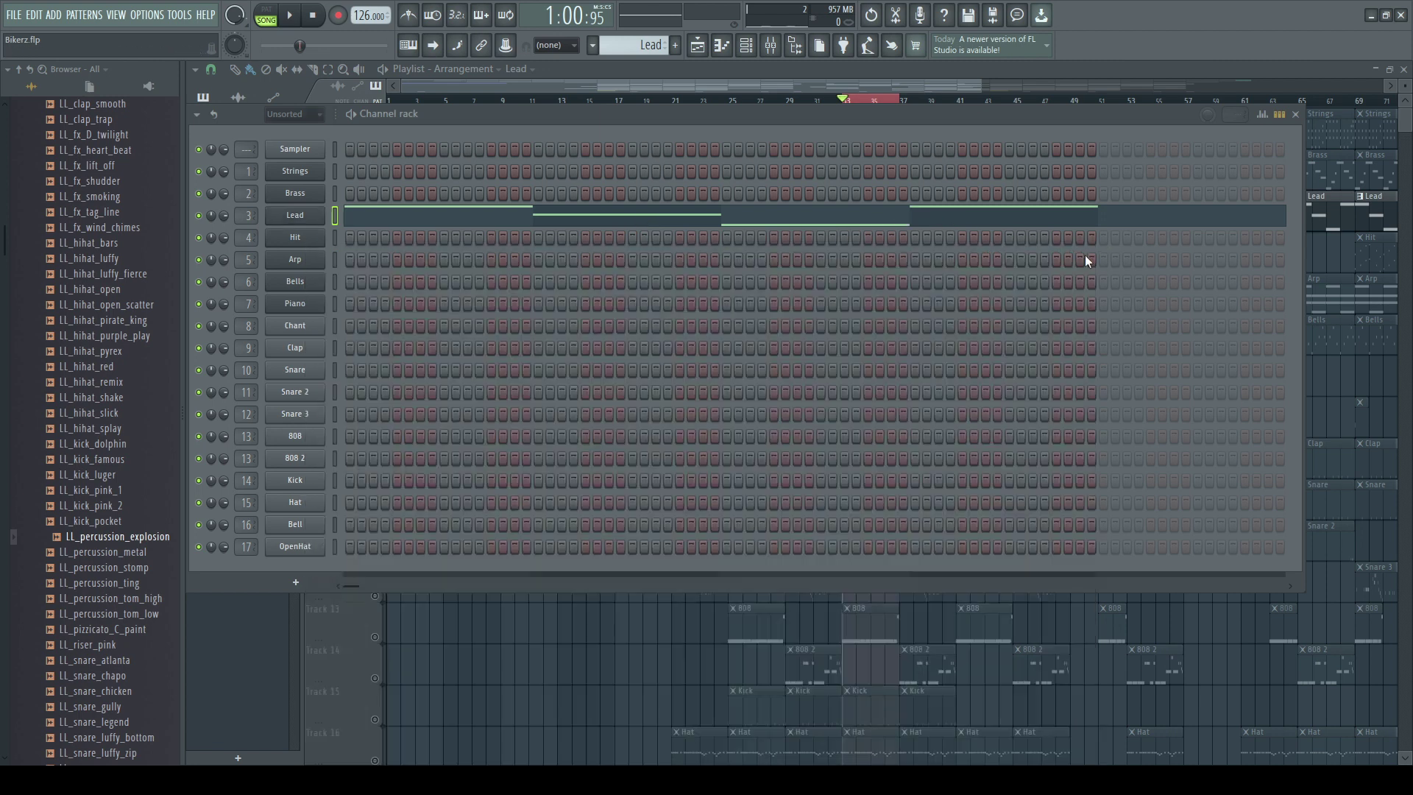
Step: Return to the playlist, mute the Lead track and enable only the Hit track
left_click(698, 45)
left_click(376, 226)
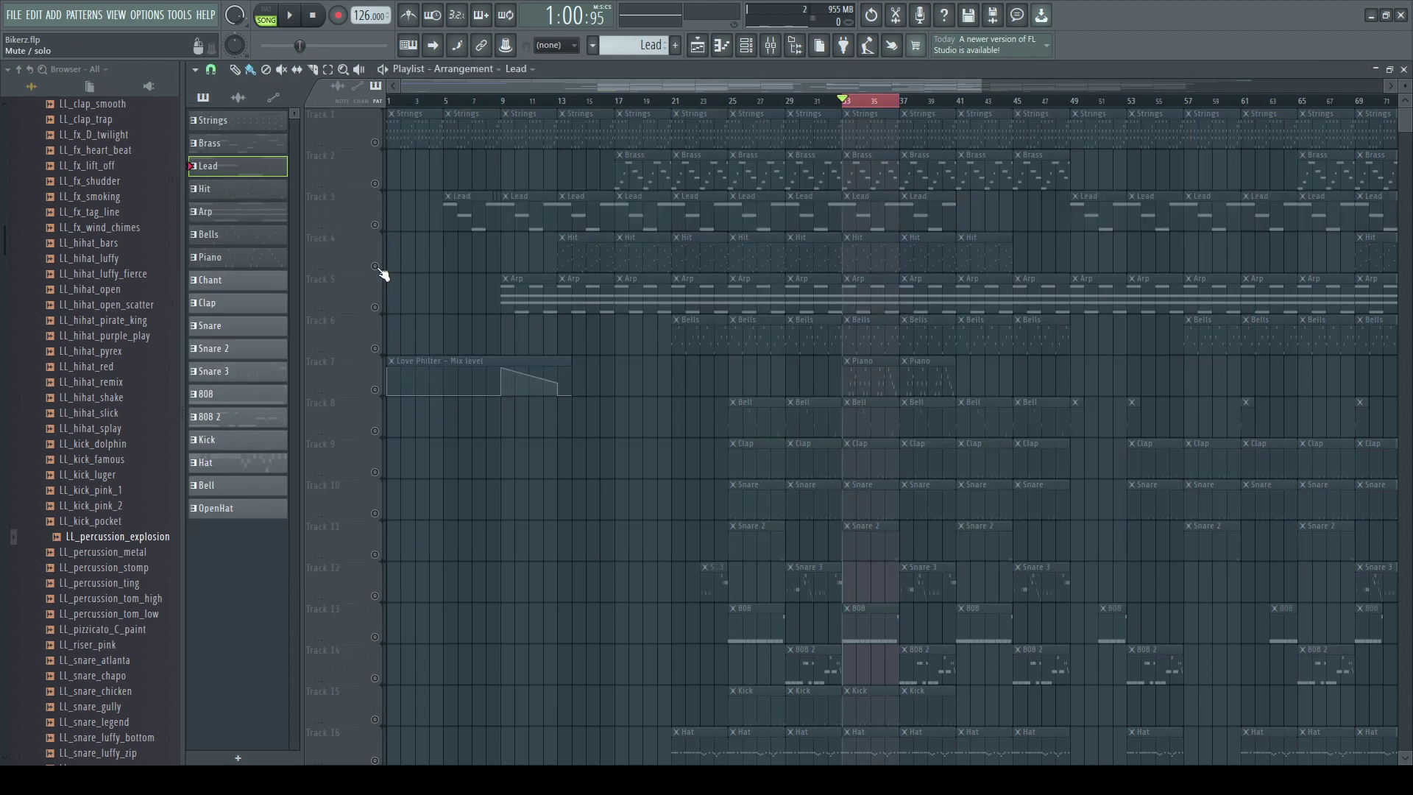
left_click(377, 266)
Step: Open the Hit clip at bar 33 in the piano roll and play back its octave notes from bar 1
left_click(863, 258)
double_click(862, 259)
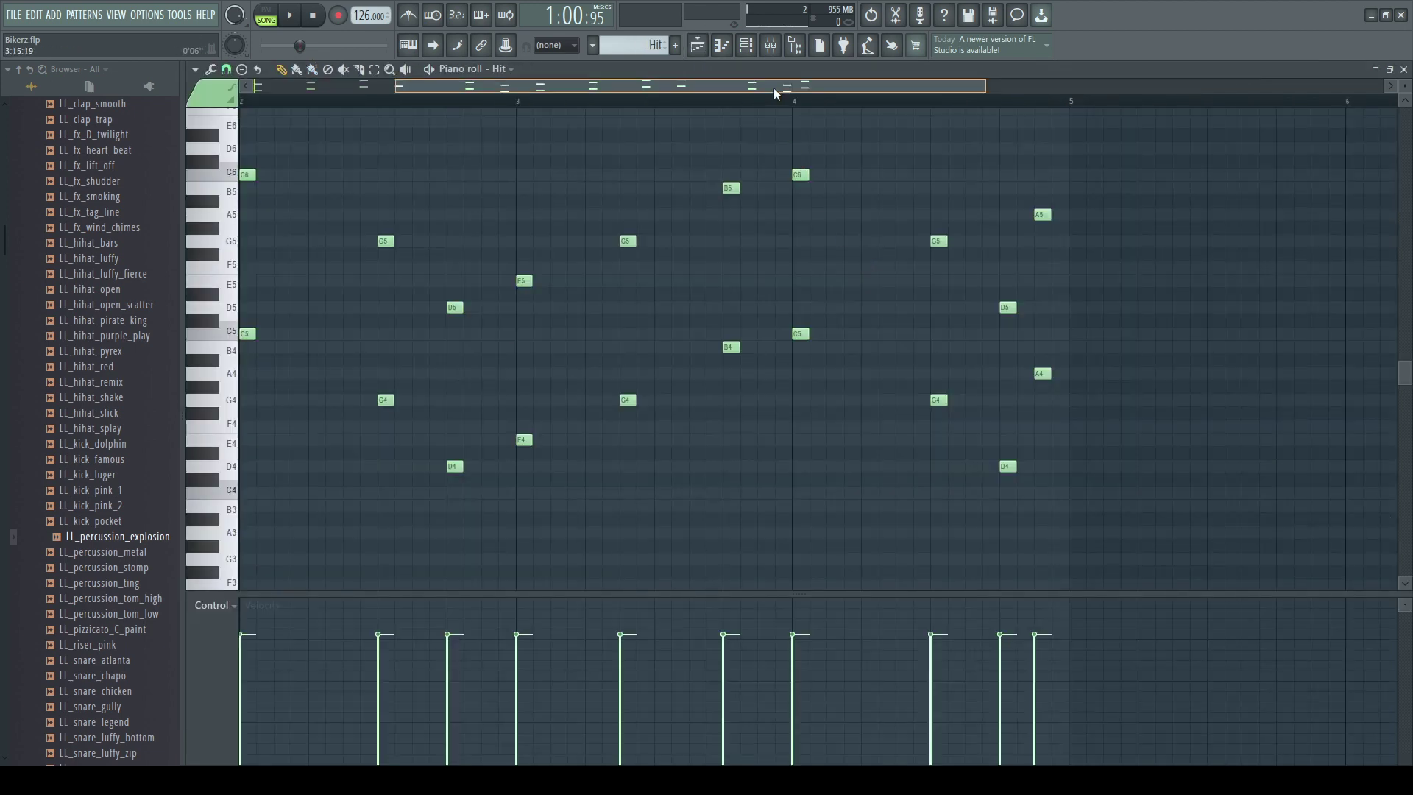
left_click_drag(777, 87, 541, 88)
scroll(631, 110, "down", 2)
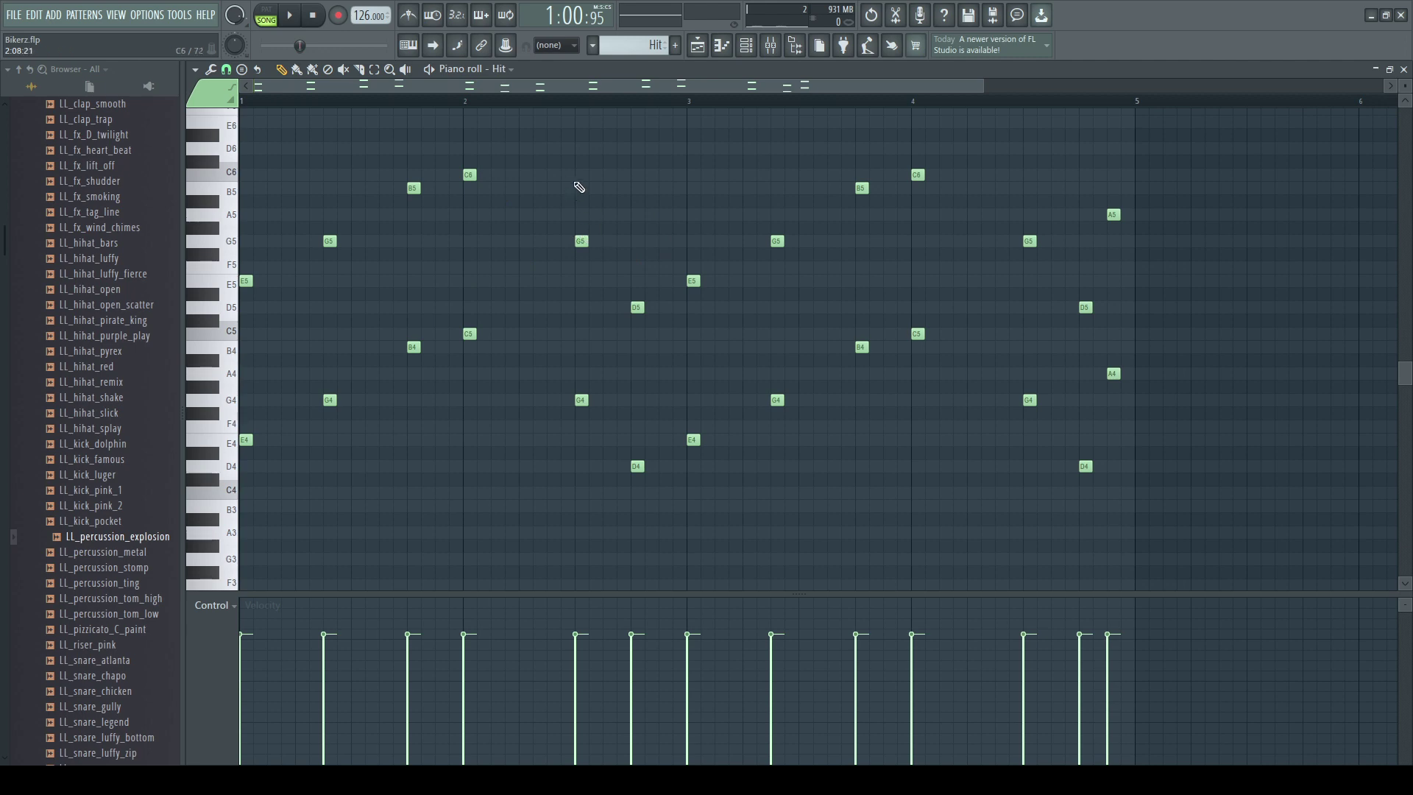
left_click(304, 20)
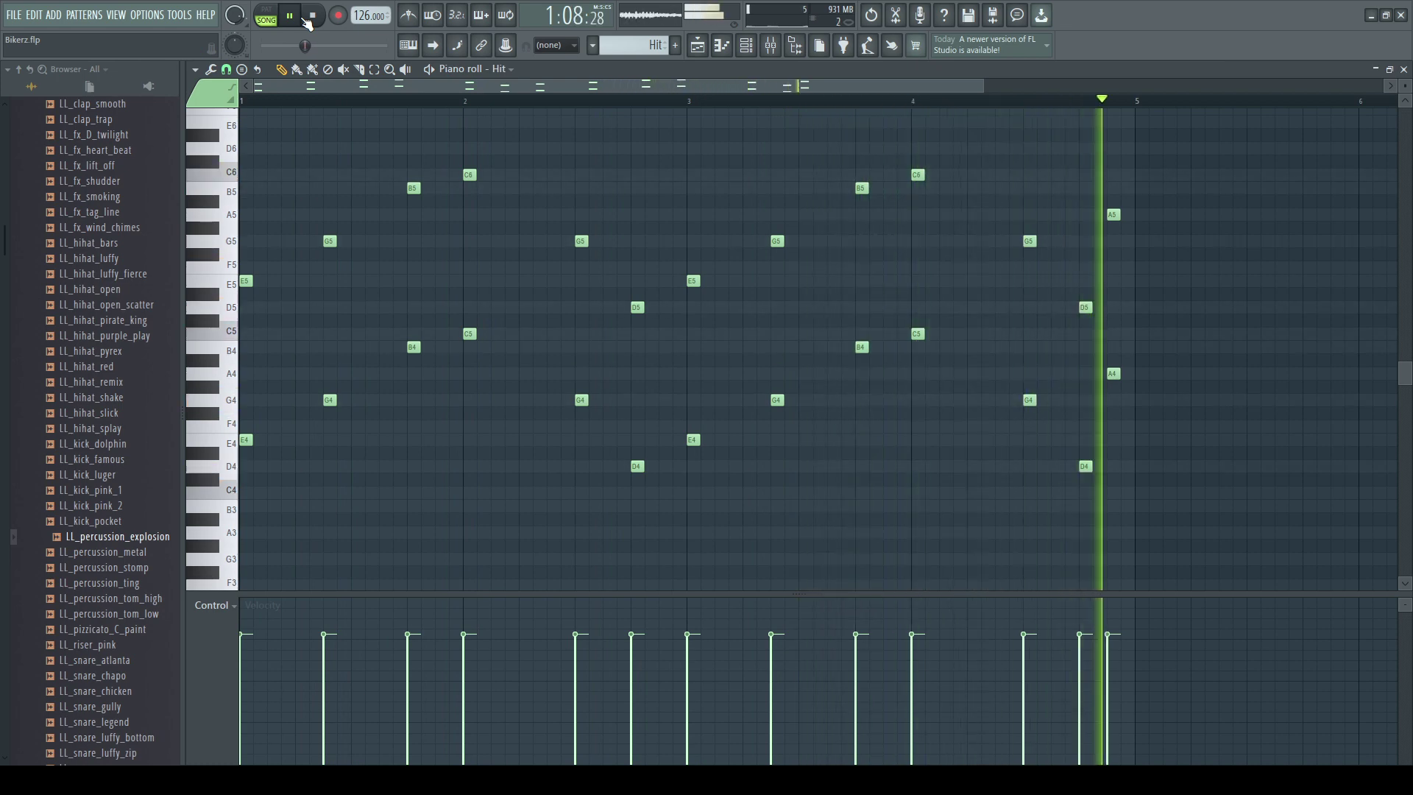
Step: Stop the Hit playback, clear the playlist's time selection with the playhead at bar 33, and enable only the Arp track
left_click(309, 19)
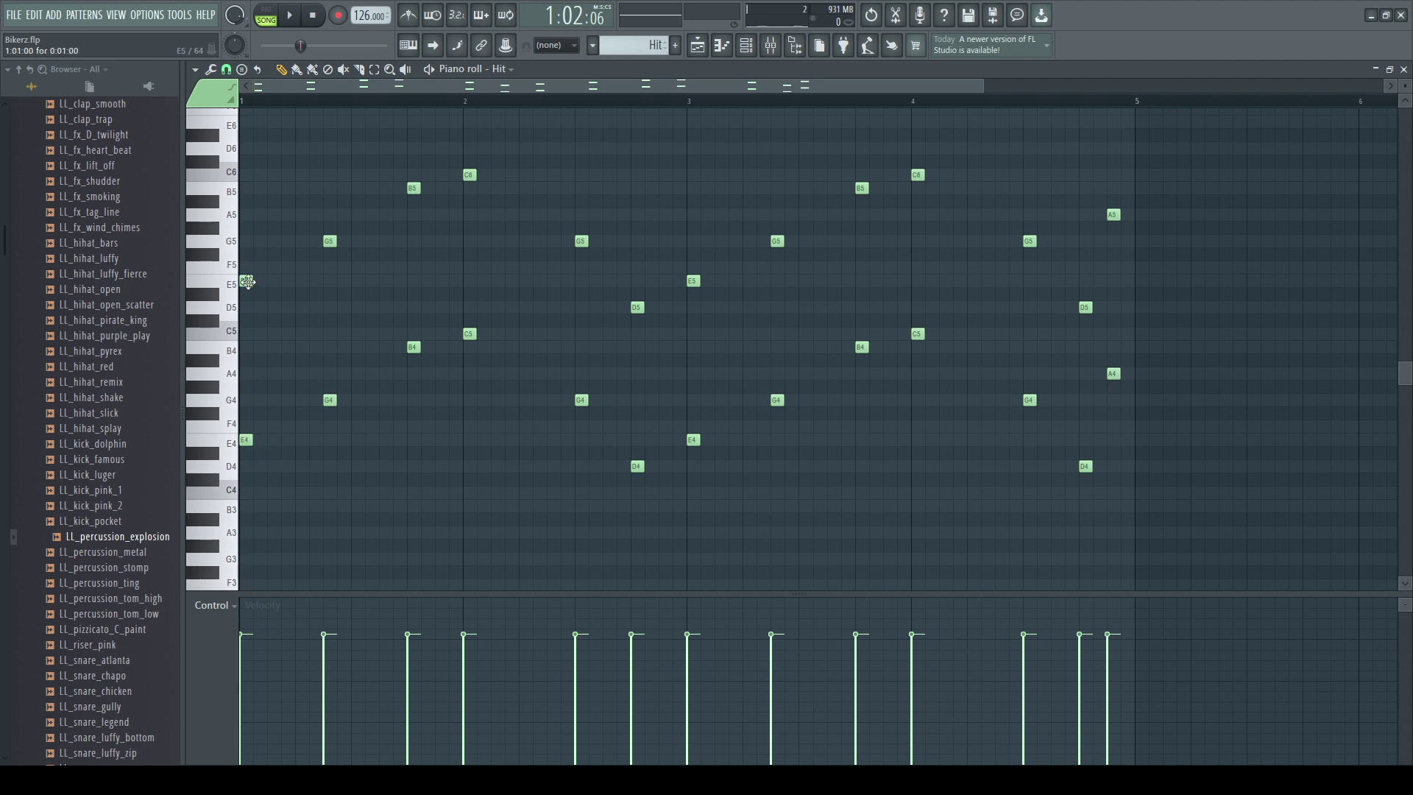
left_click(710, 46)
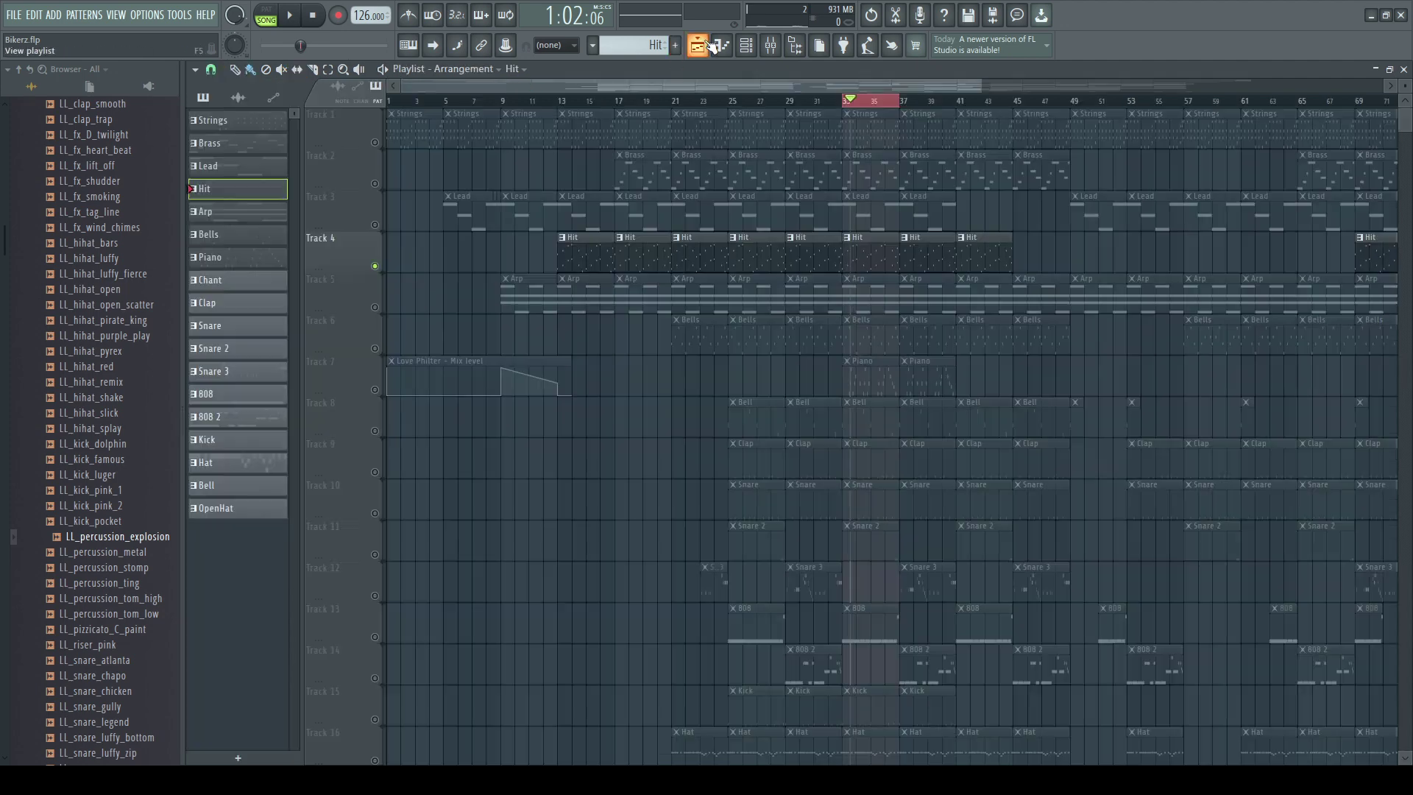
left_click(854, 101)
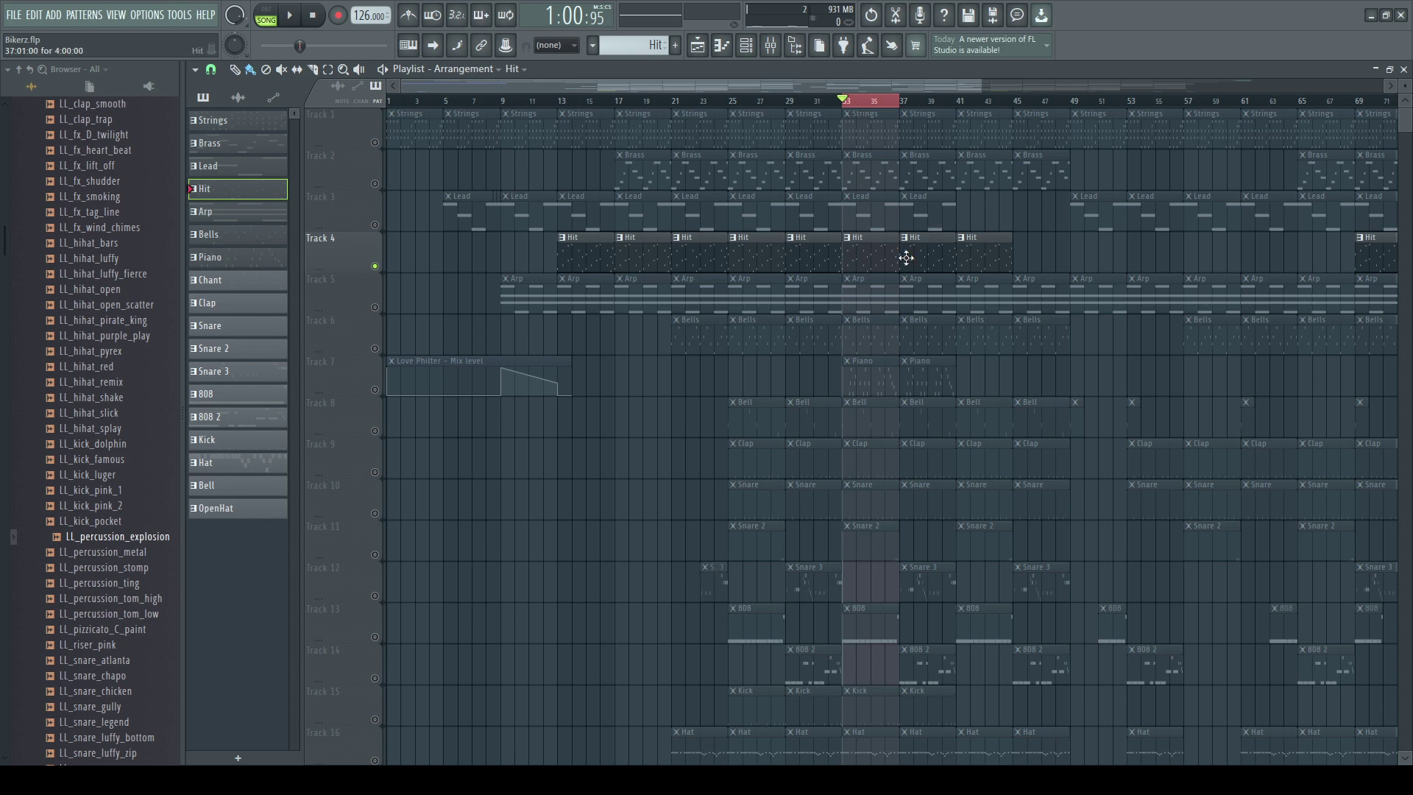
left_click(871, 103)
left_click(844, 102)
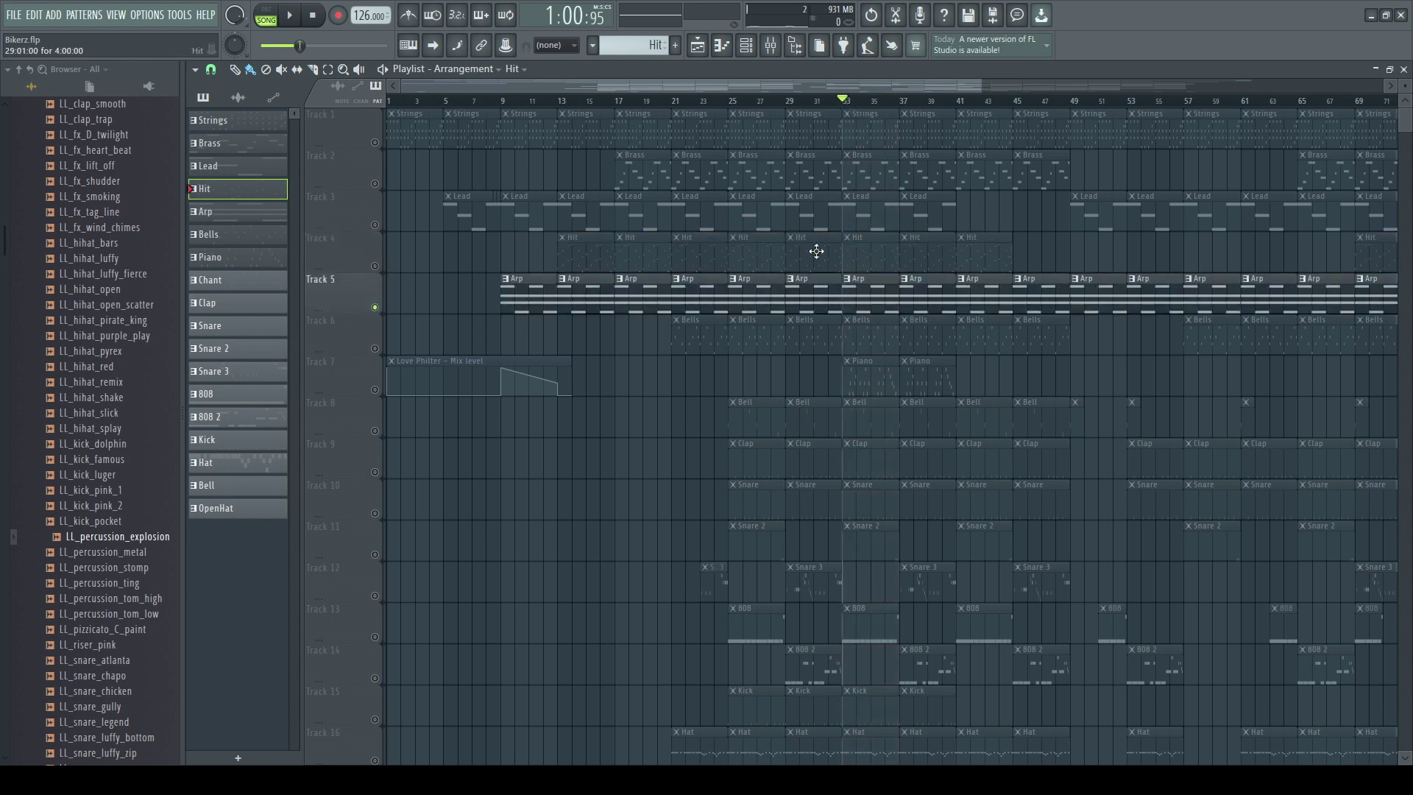
Step: Open the Arp clip at bar 33 in the piano roll and inspect the Arp channel's Nexus 3 arpeggiator settings
double_click(855, 293)
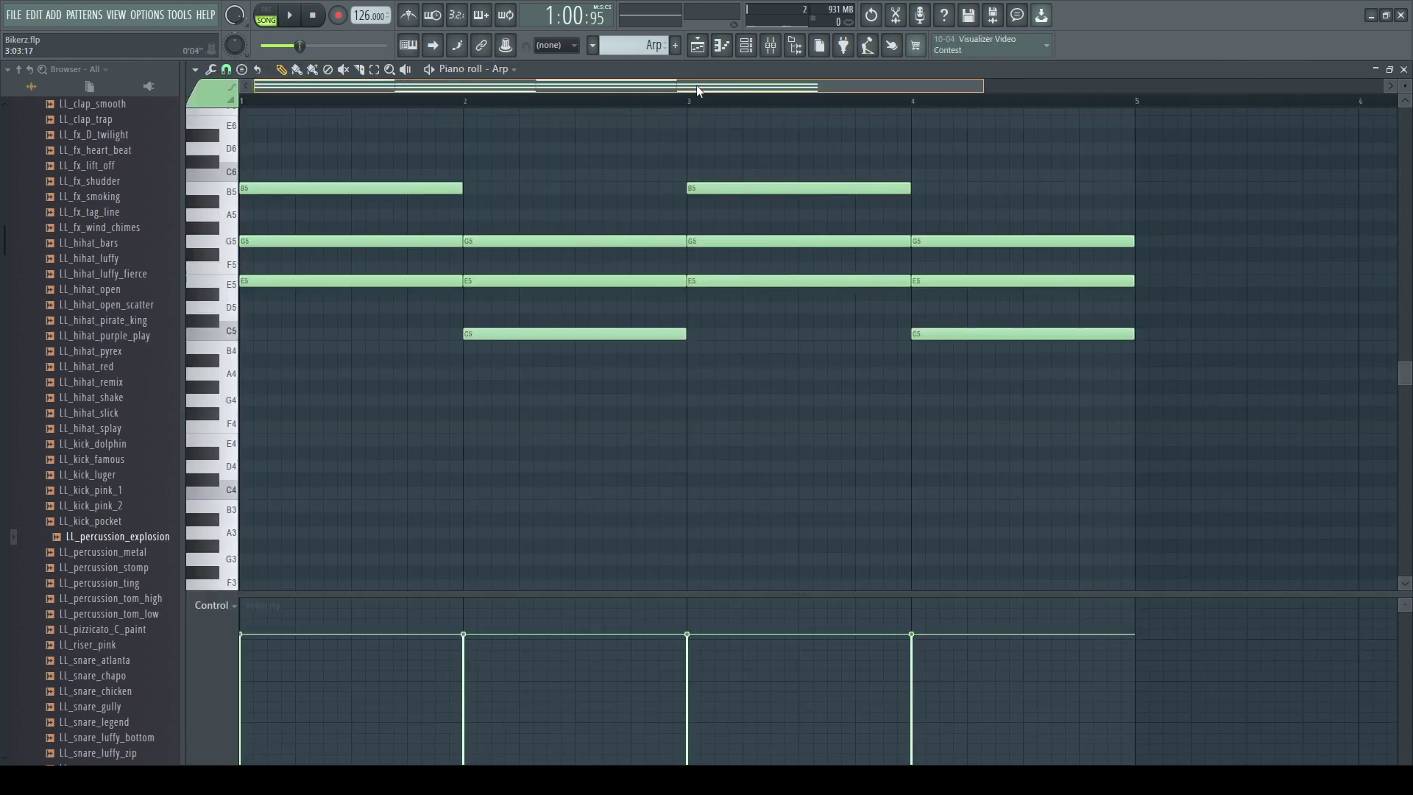
left_click(749, 46)
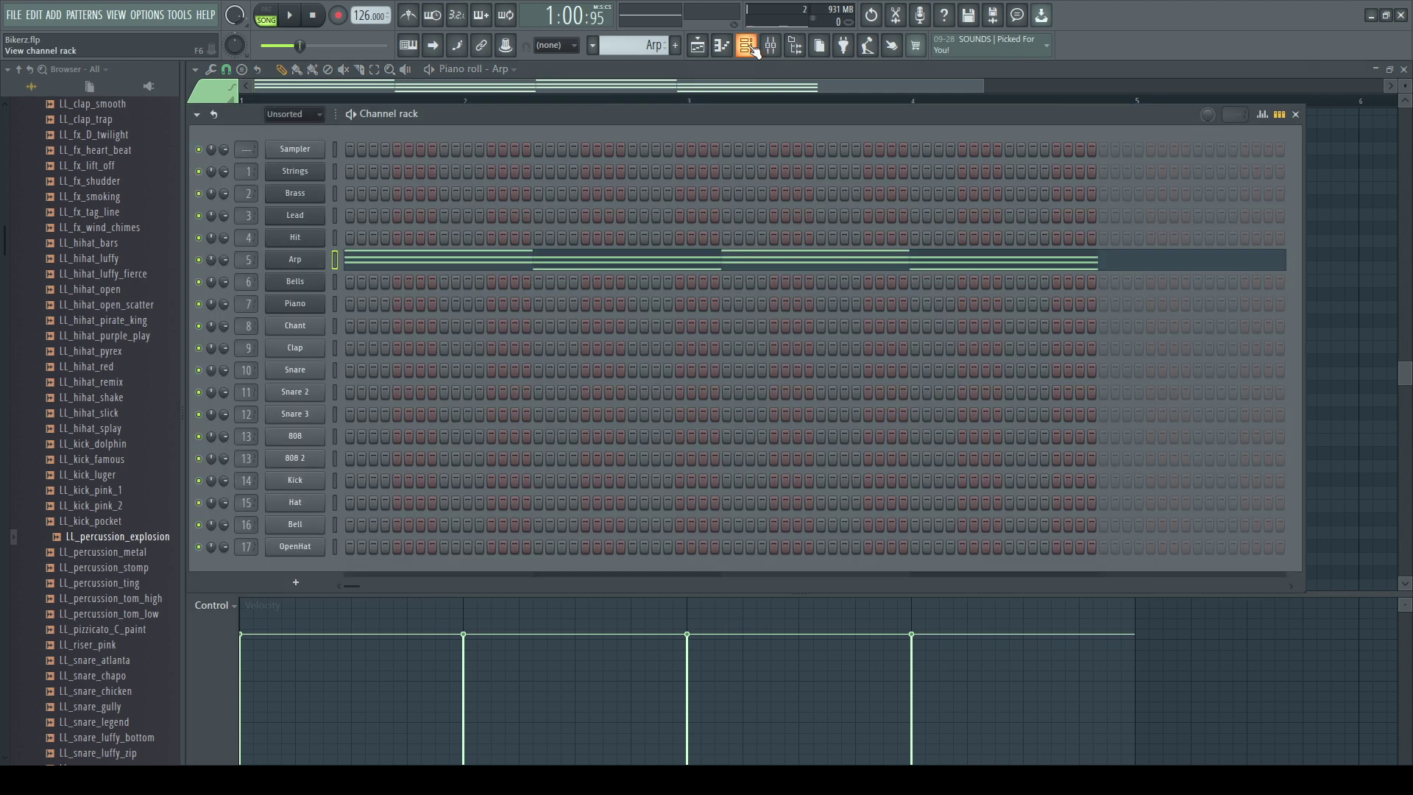
left_click(295, 259)
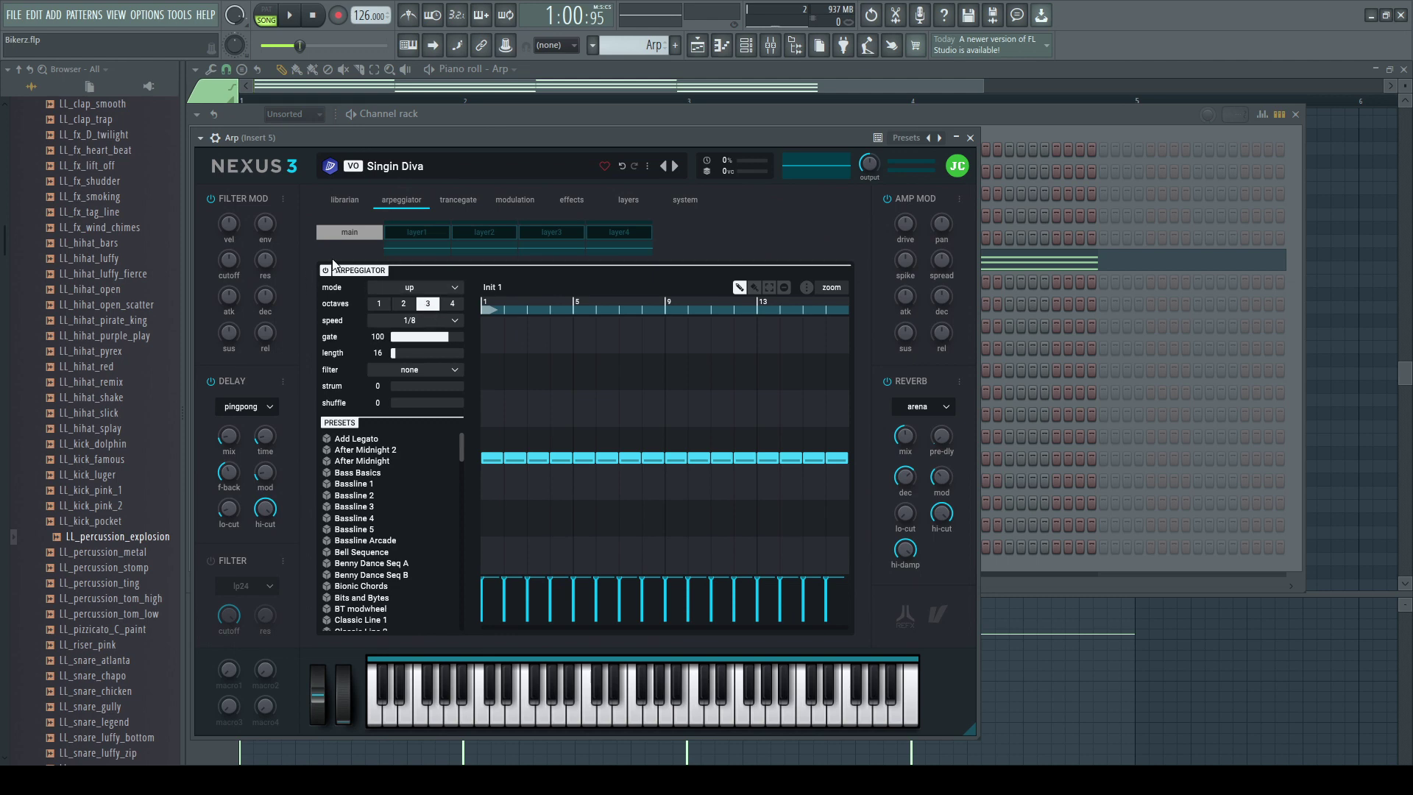
left_click(971, 138)
Step: Return to the Arp piano roll and play back its long chord notes from bar 1
left_click(719, 48)
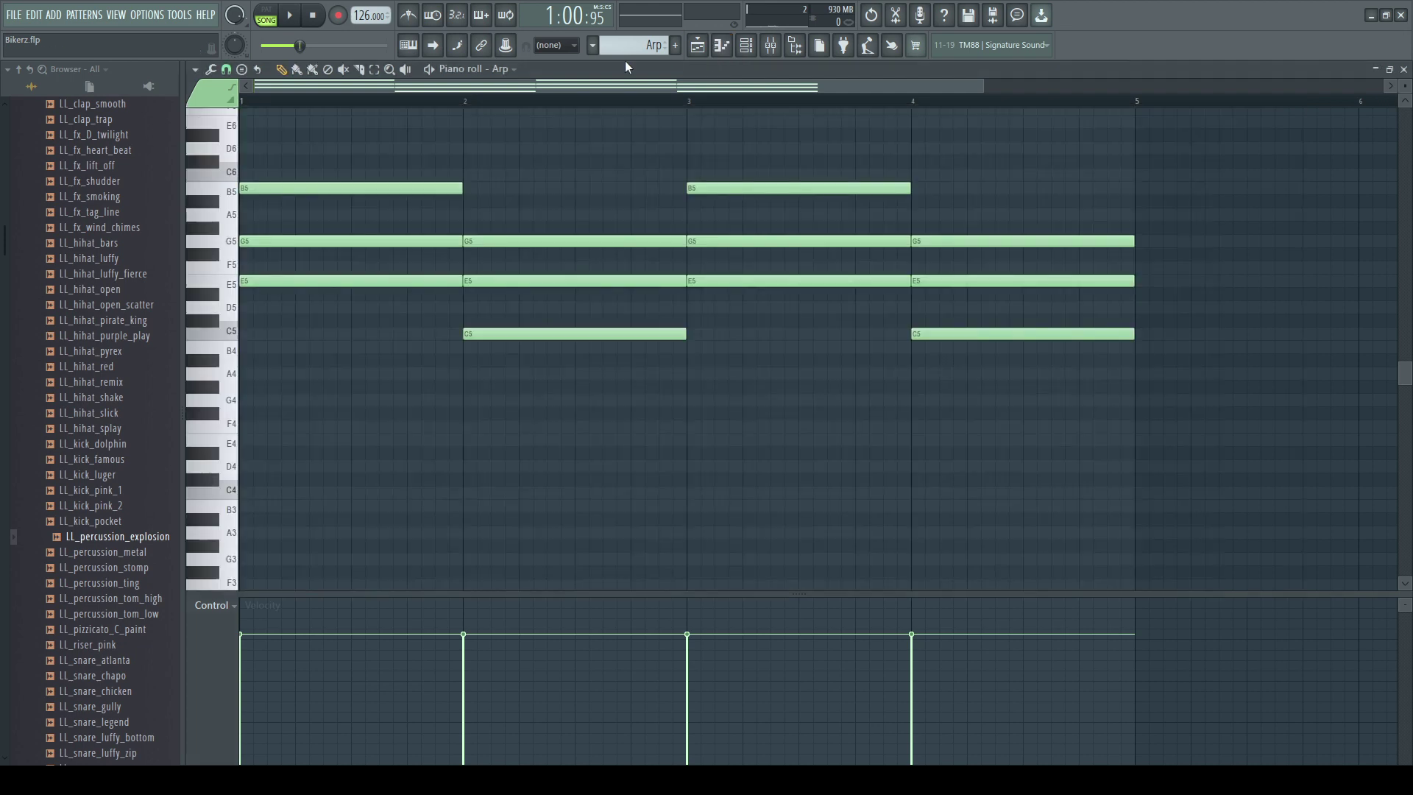
left_click(291, 16)
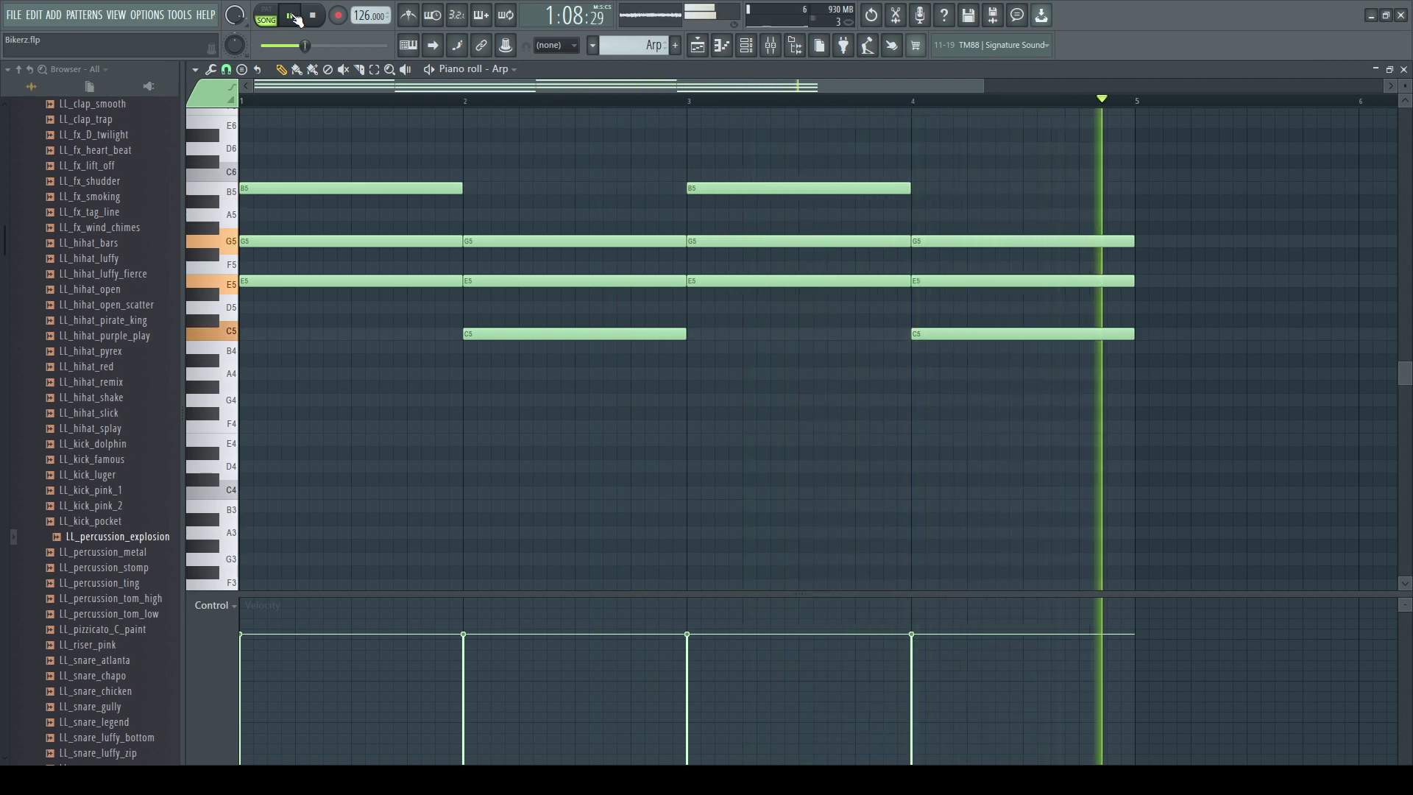
left_click(293, 15)
Step: Return to the playlist, mute the Arp track and enable only the Bells track
left_click(697, 46)
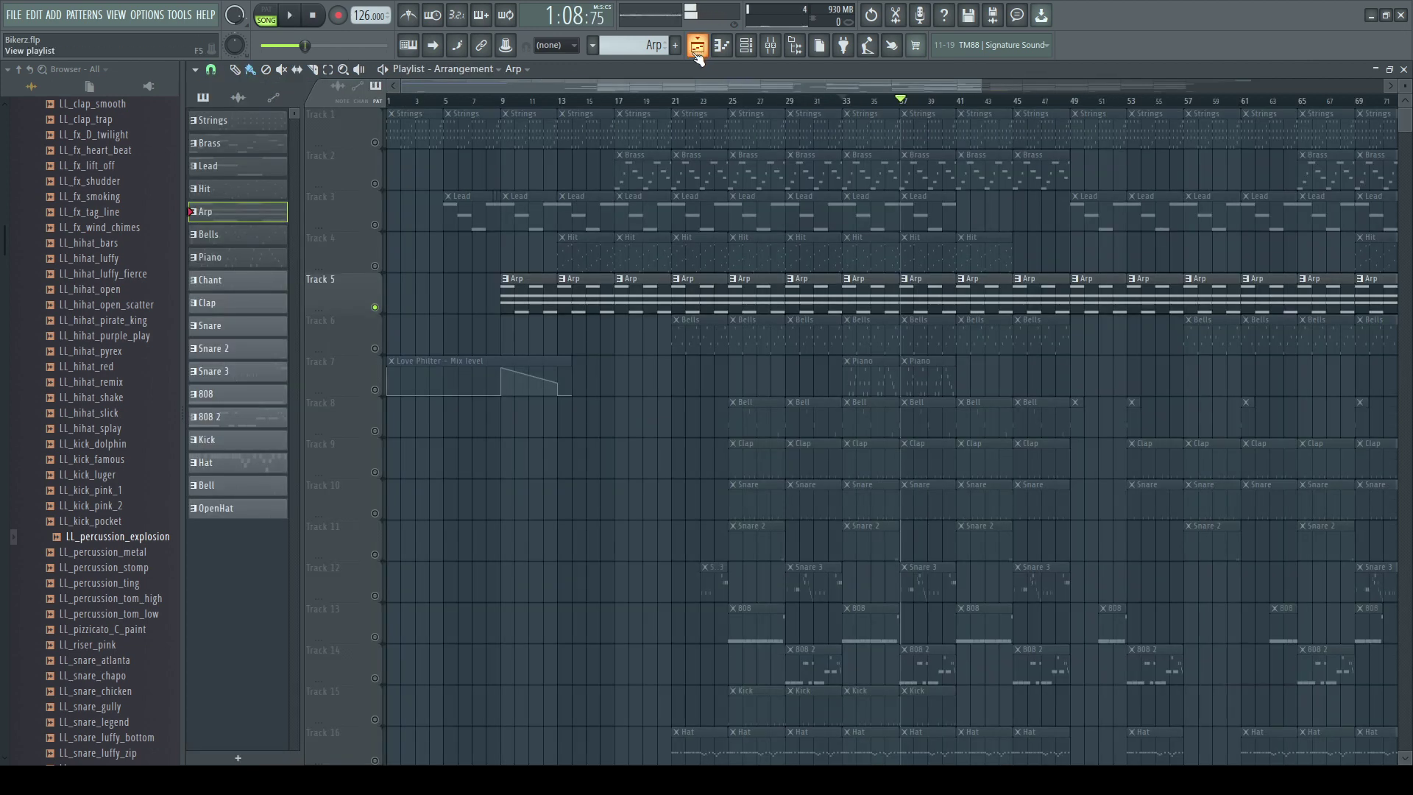
left_click(375, 308)
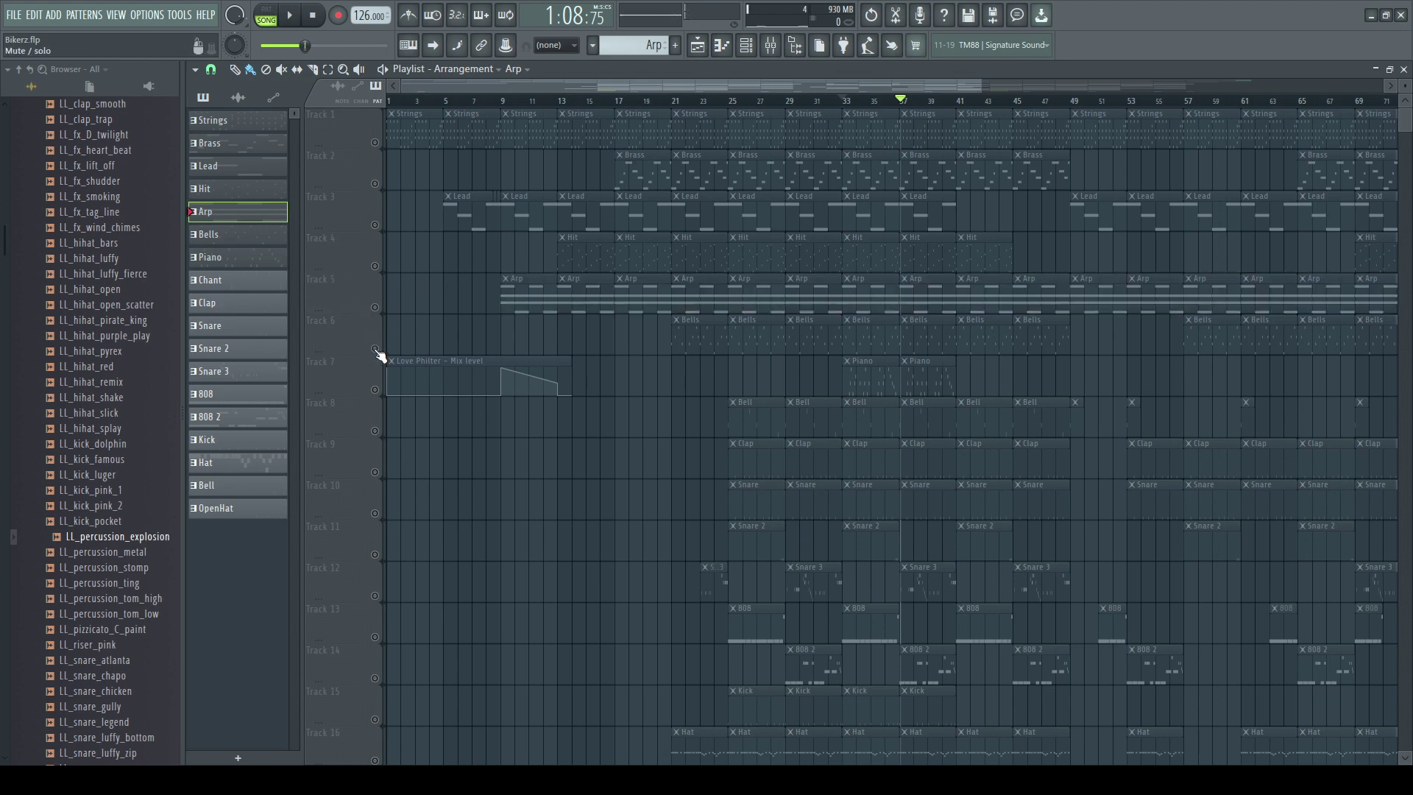
left_click(375, 350)
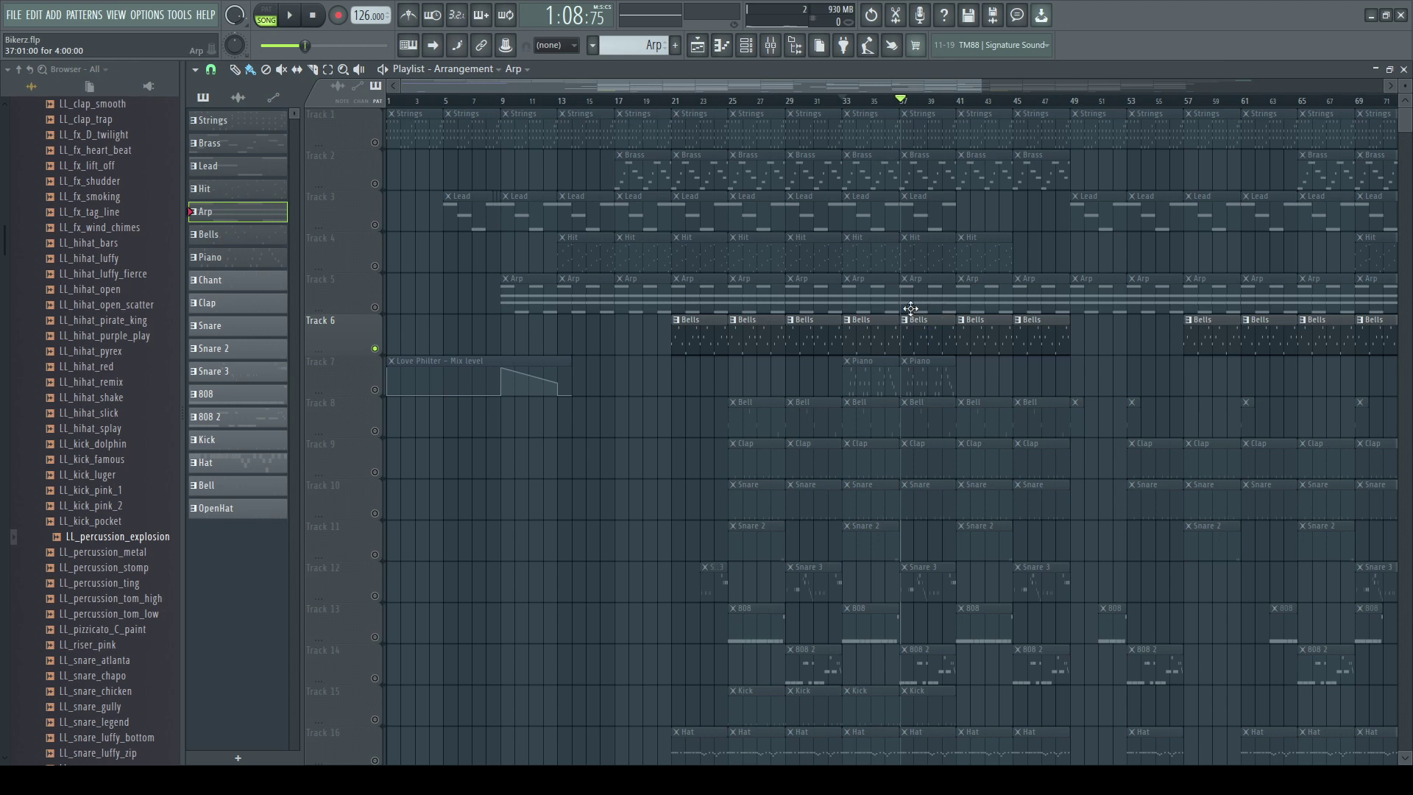
Step: Open the Bells clip at bar 37 in the piano roll and play back its notes from bar 1
double_click(934, 341)
scroll(820, 104, "up", 3)
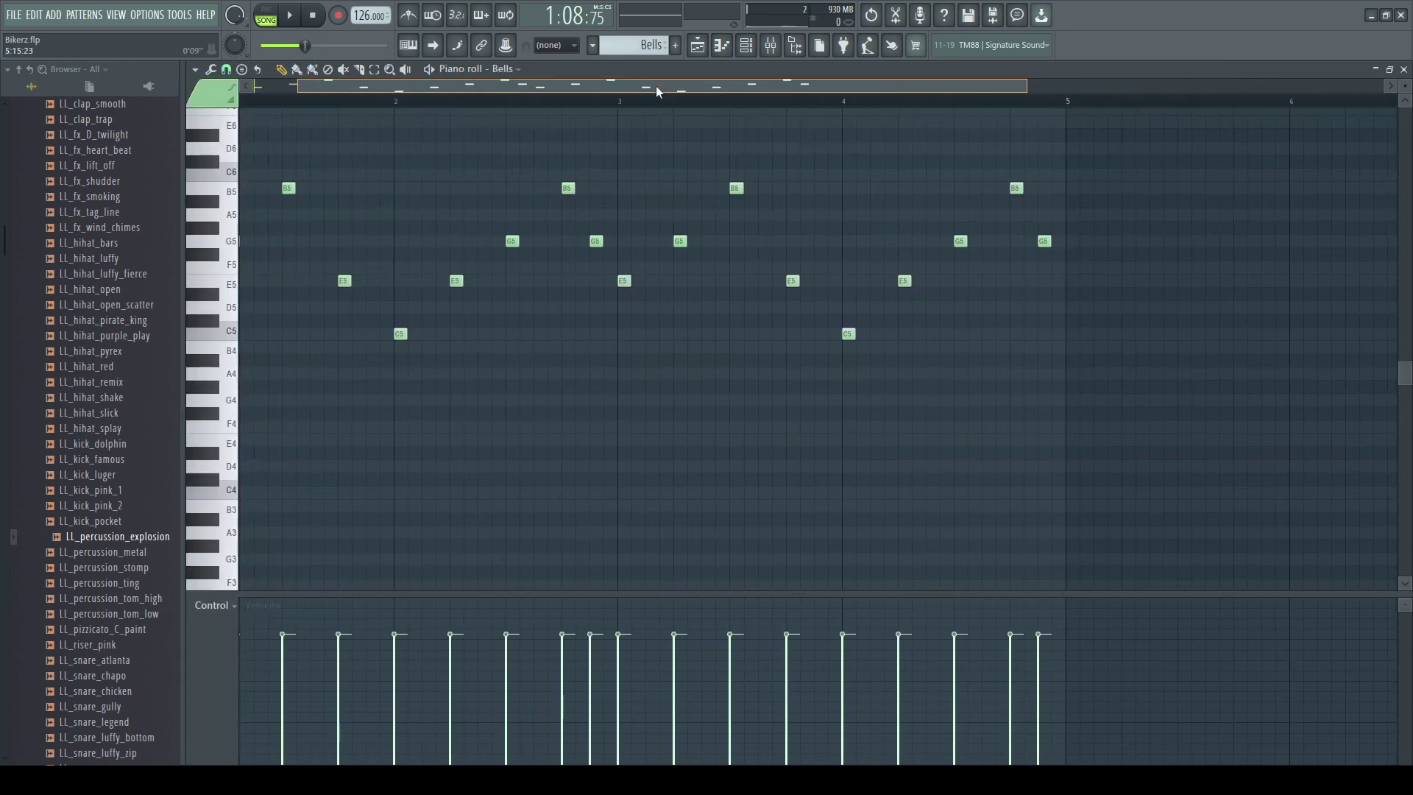
left_click_drag(657, 91, 589, 86)
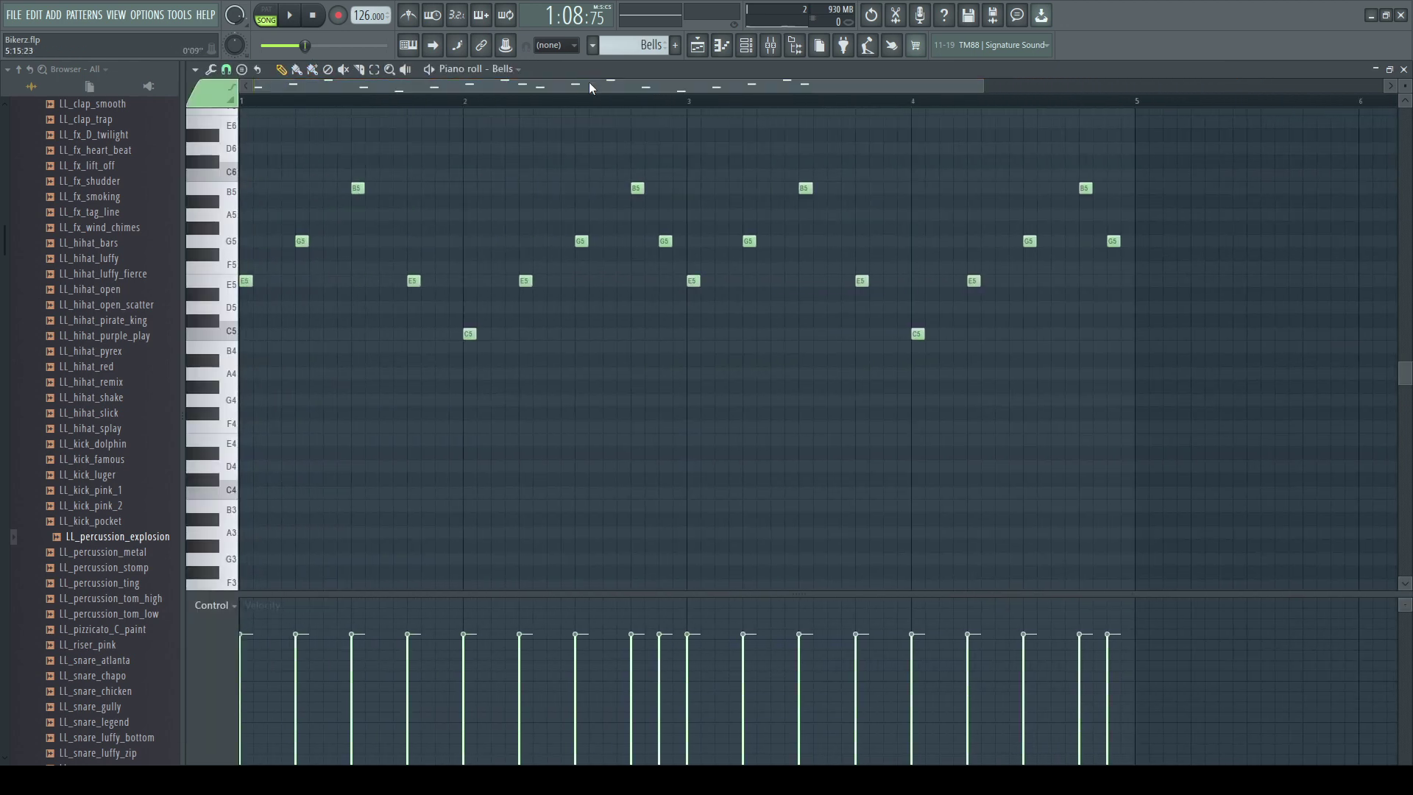
left_click(294, 14)
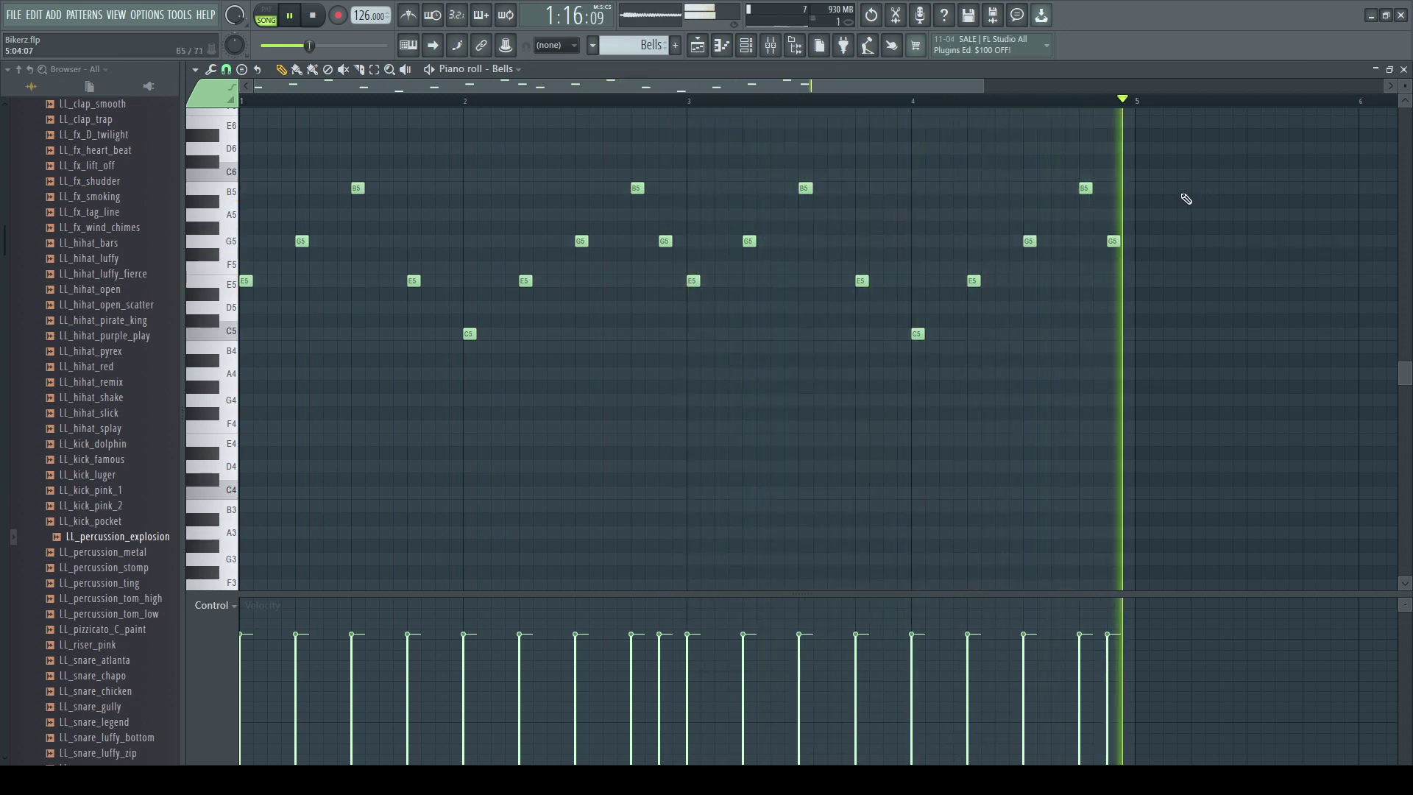
Step: In the playlist, move the playhead back to bar 33 and switch the only enabled track from Bells to Piano on Track 7
left_click(701, 52)
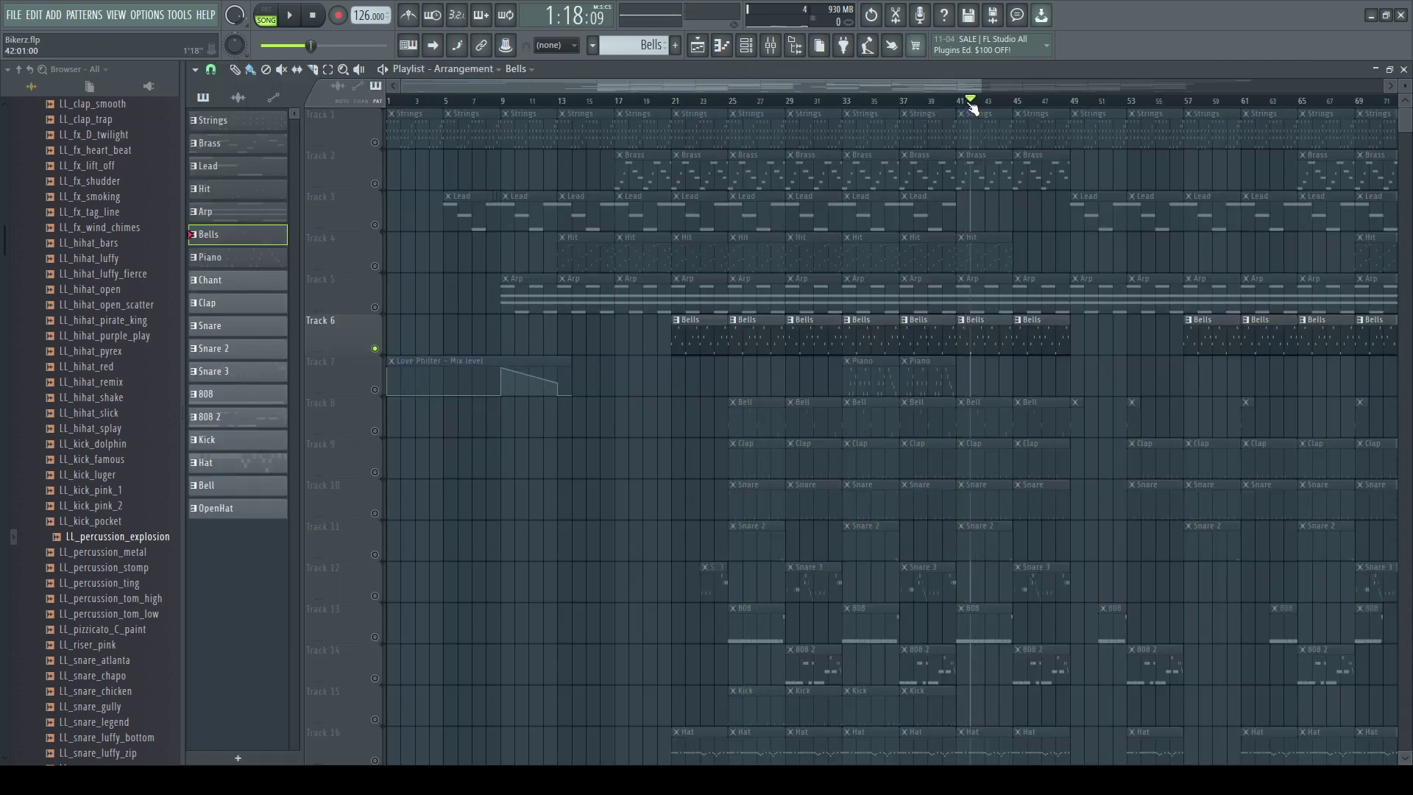
left_click_drag(972, 104, 838, 104)
left_click(376, 350)
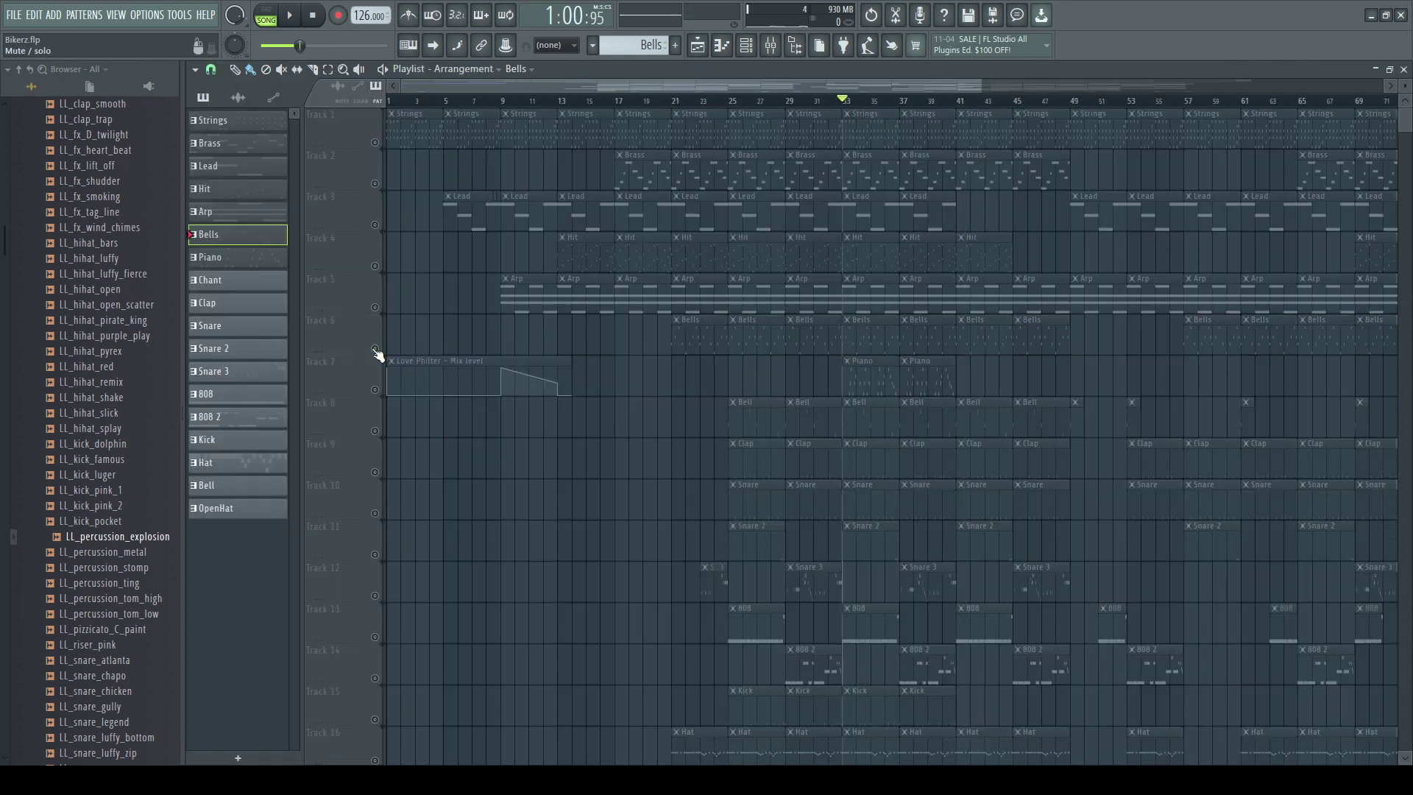
left_click(374, 390)
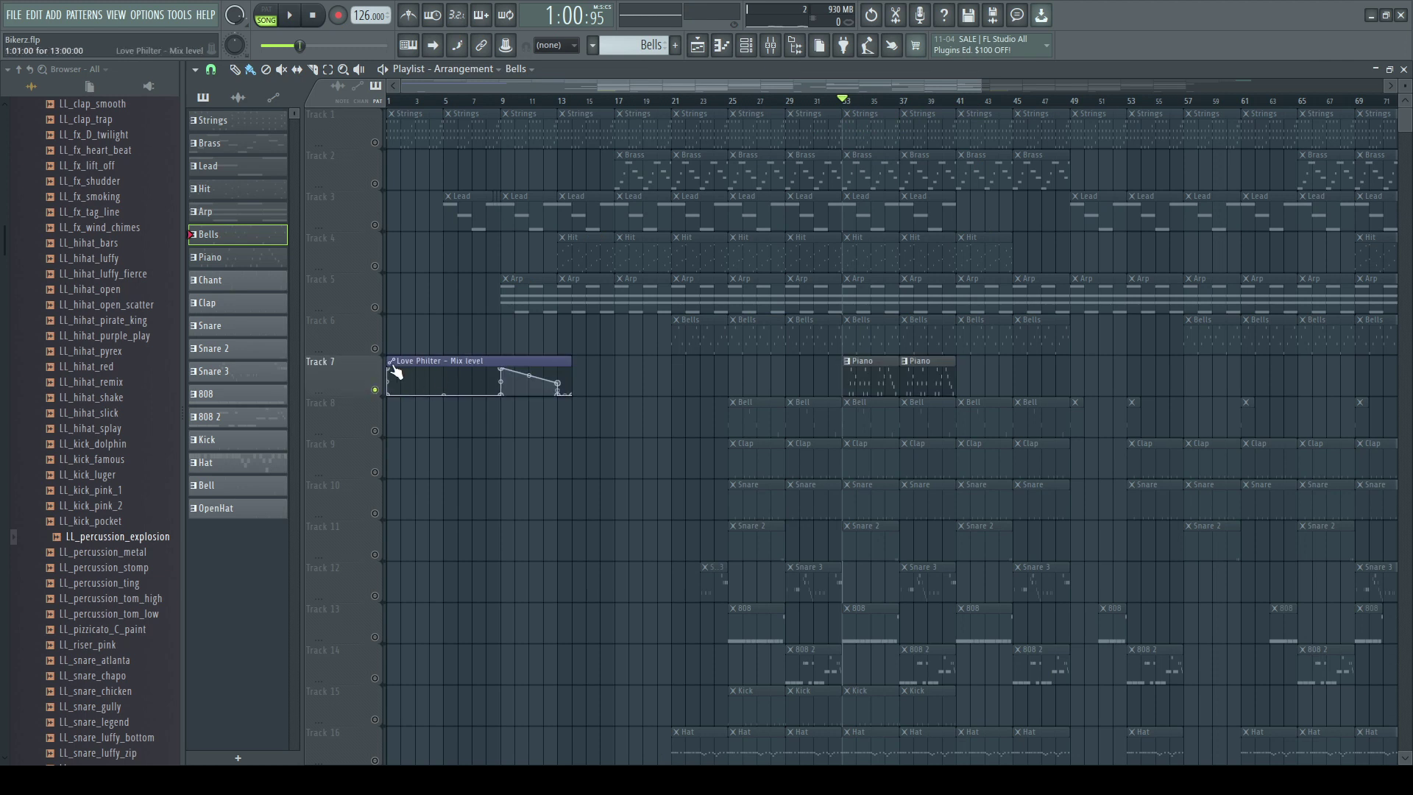
Step: Delete the Love Philter - Mix level automation clip from Track 7 and undo the deletion
key("Delete")
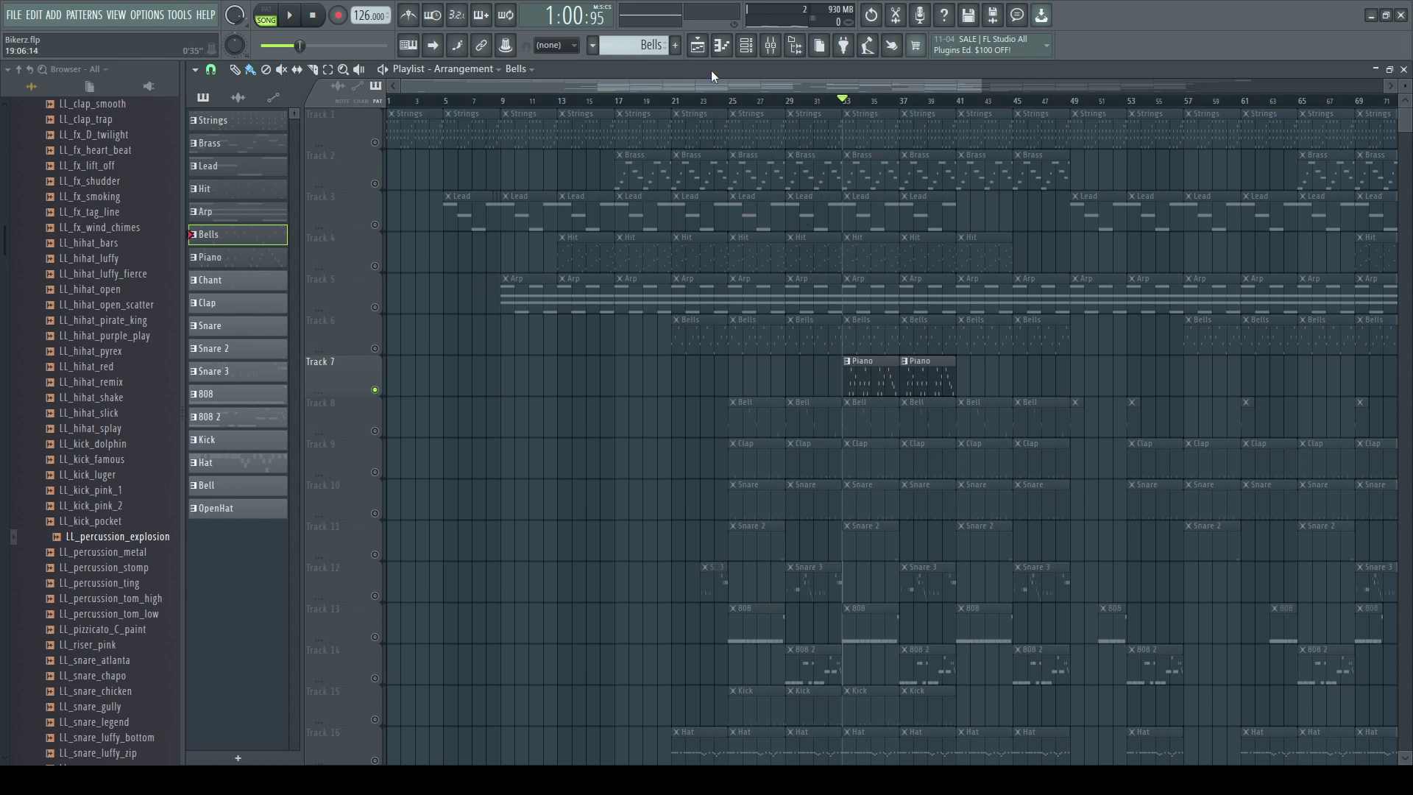
left_click(872, 15)
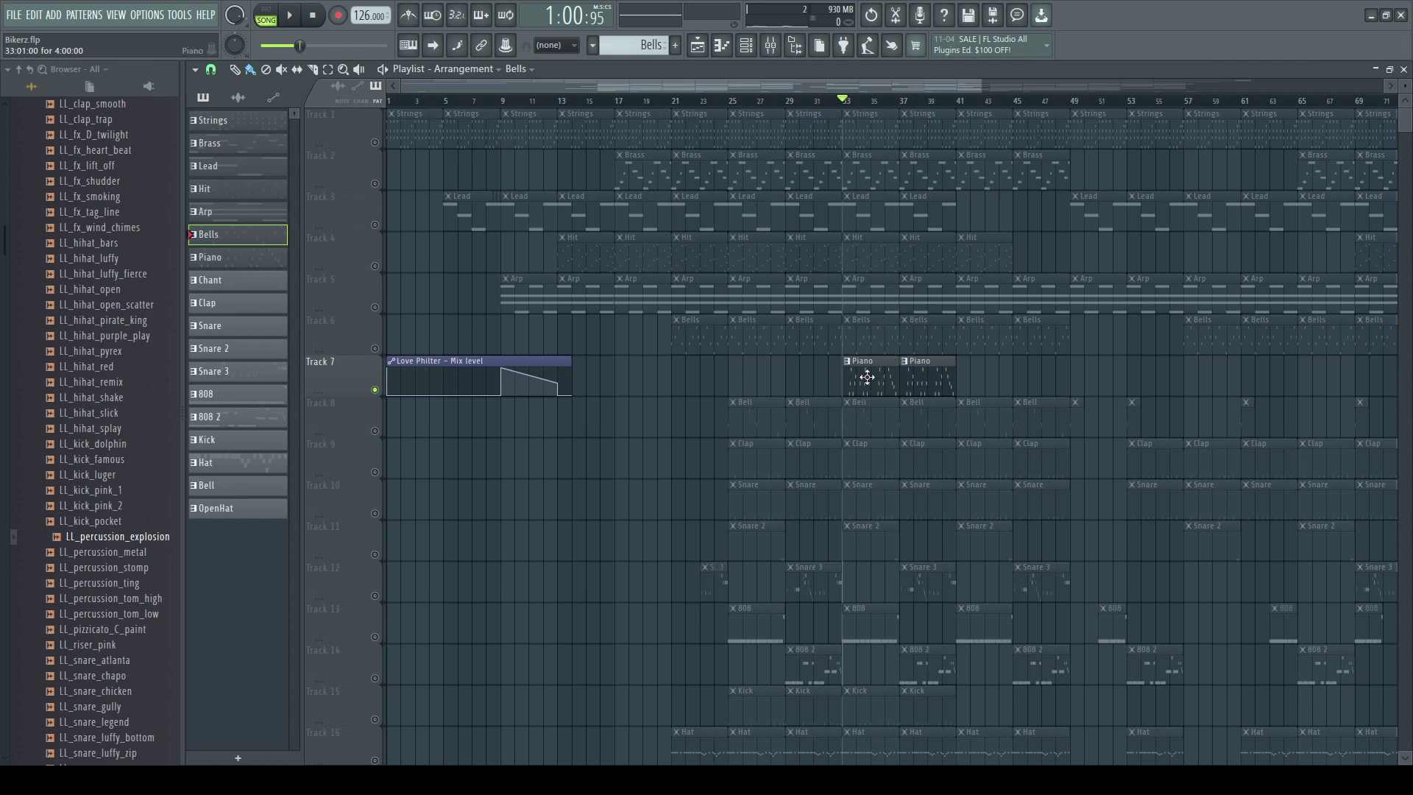
Step: Open the Piano clip at bar 33 in the piano roll, inspect the Piano channel's Nexus 3 instrument and close the plugin window
double_click(867, 376)
scroll(732, 220, "up", 4)
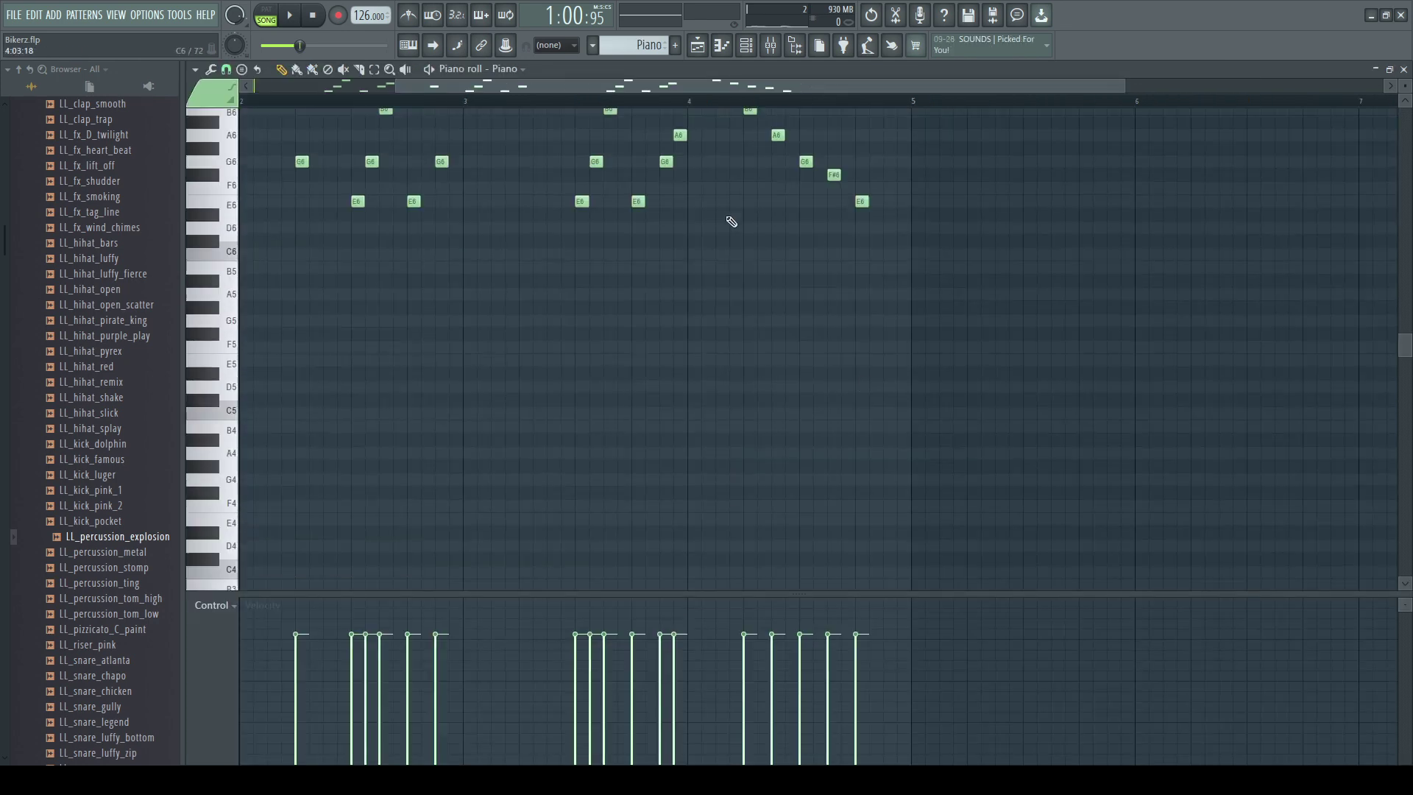
left_click(745, 46)
left_click(315, 307)
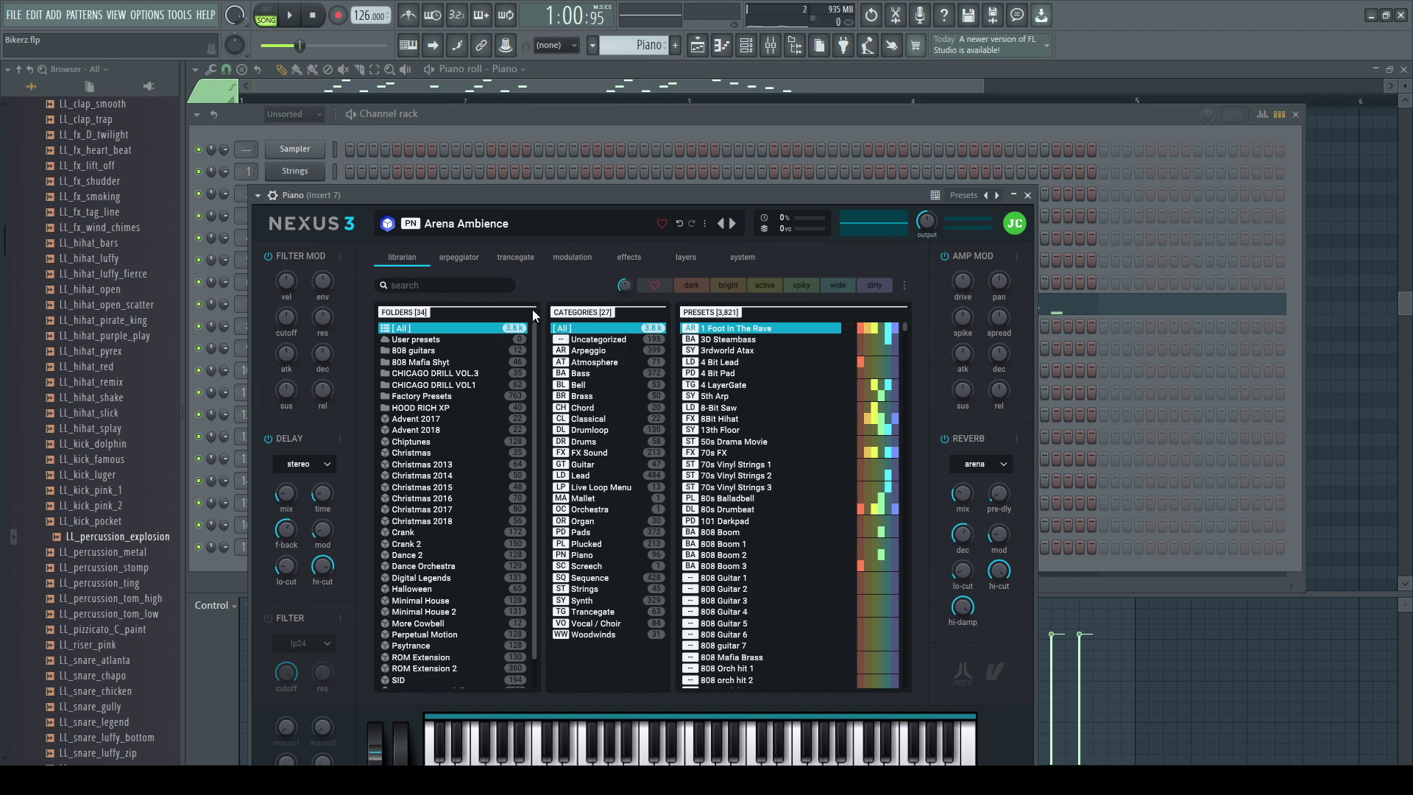
left_click(1028, 195)
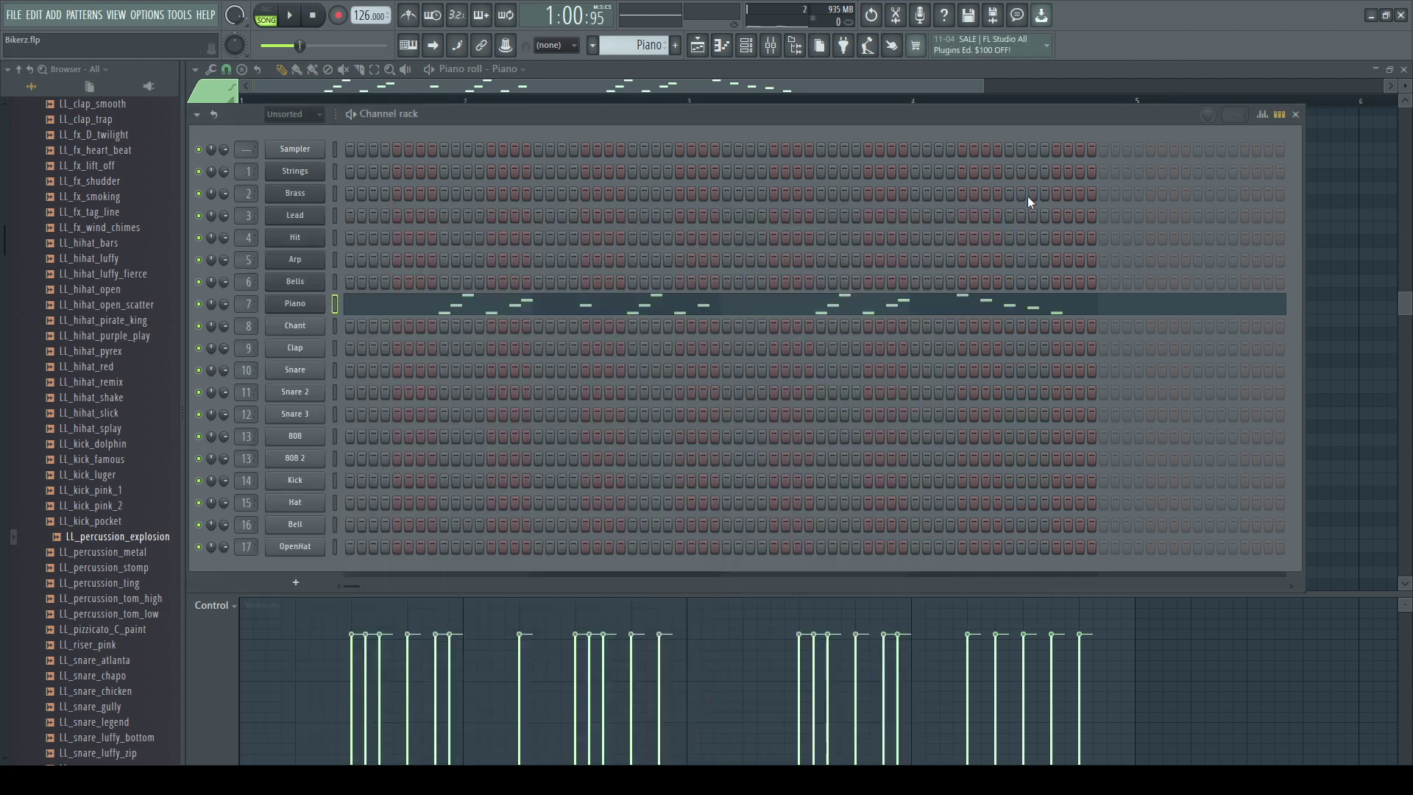
Step: Reopen the Piano clip at bar 33 from the playlist and play back its notes from bar 1
left_click(697, 45)
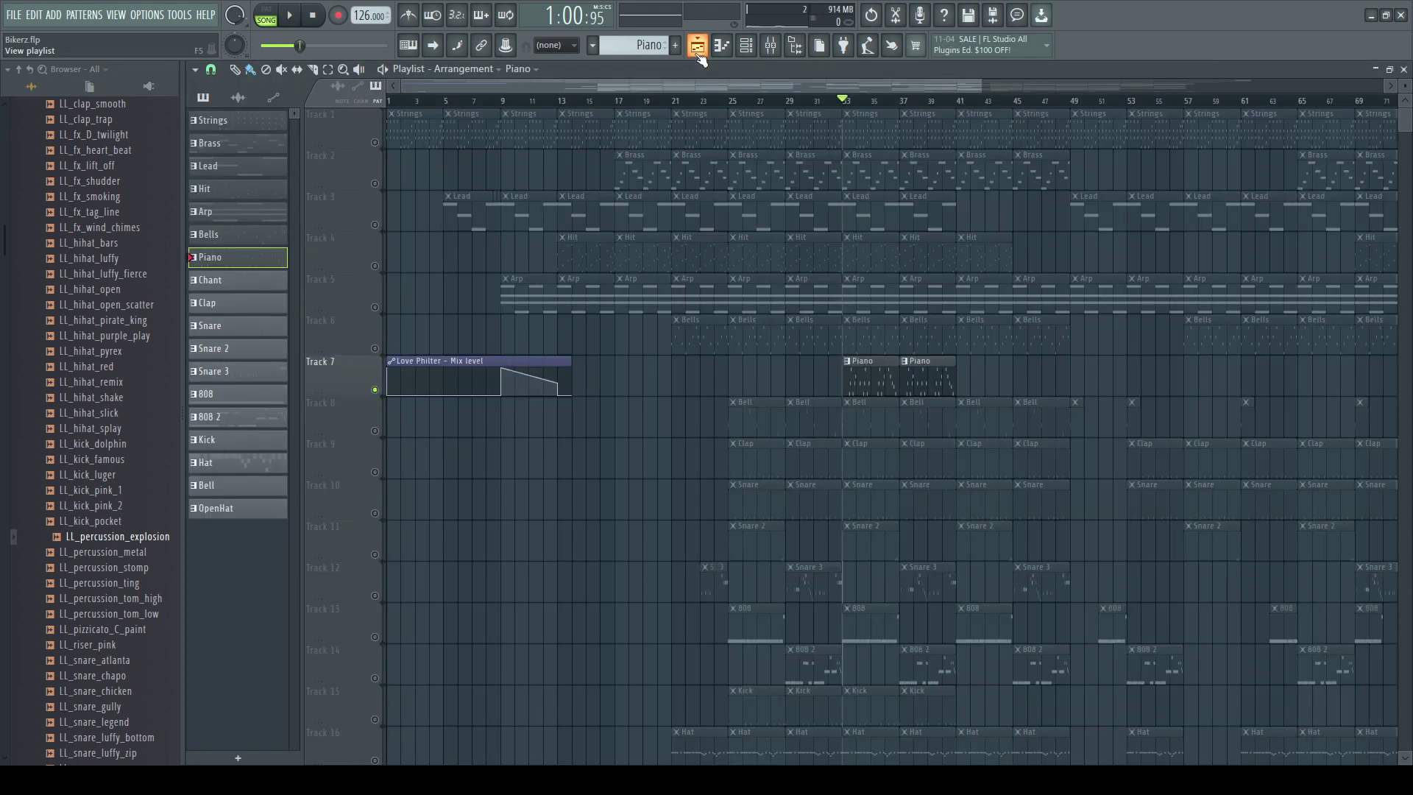
double_click(876, 372)
left_click_drag(722, 86, 363, 87)
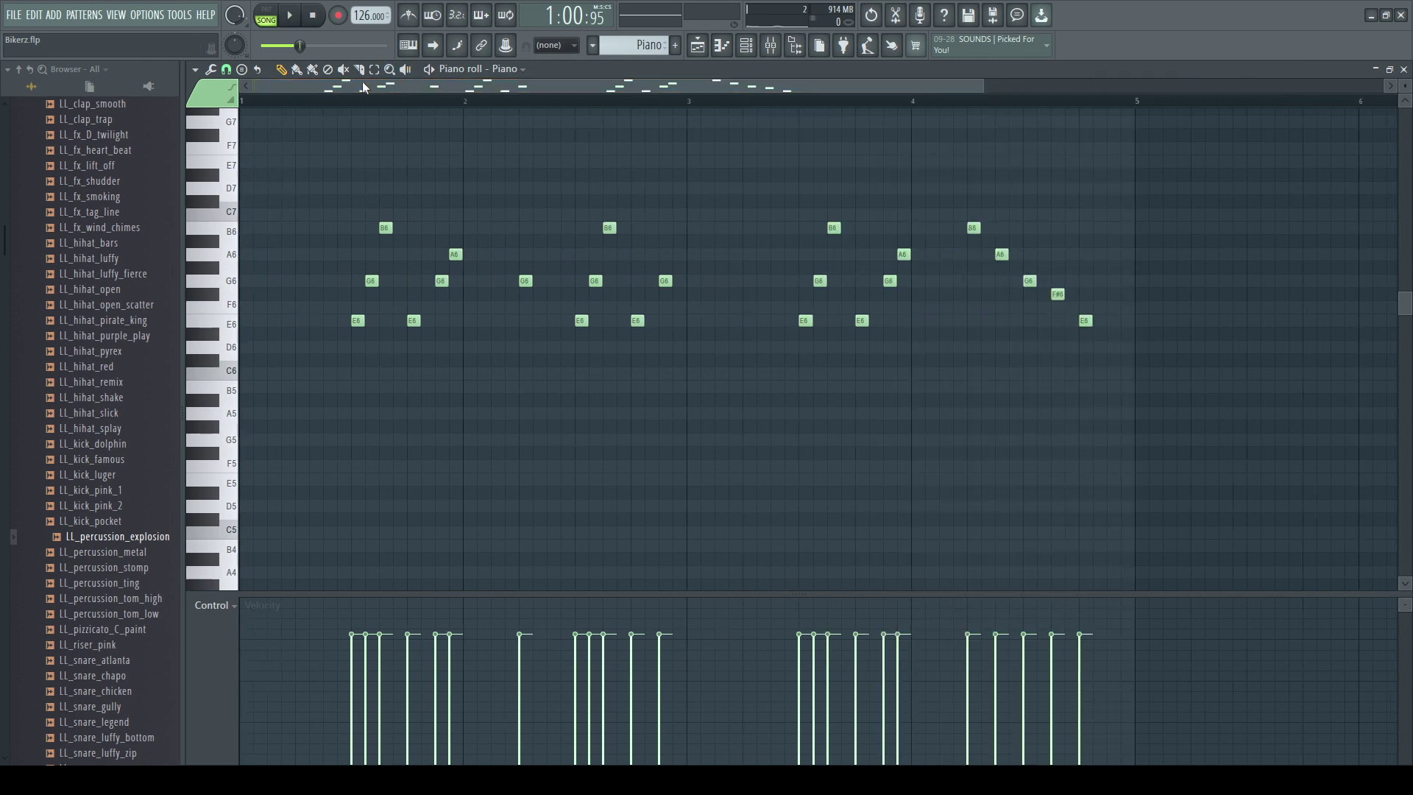
left_click(291, 15)
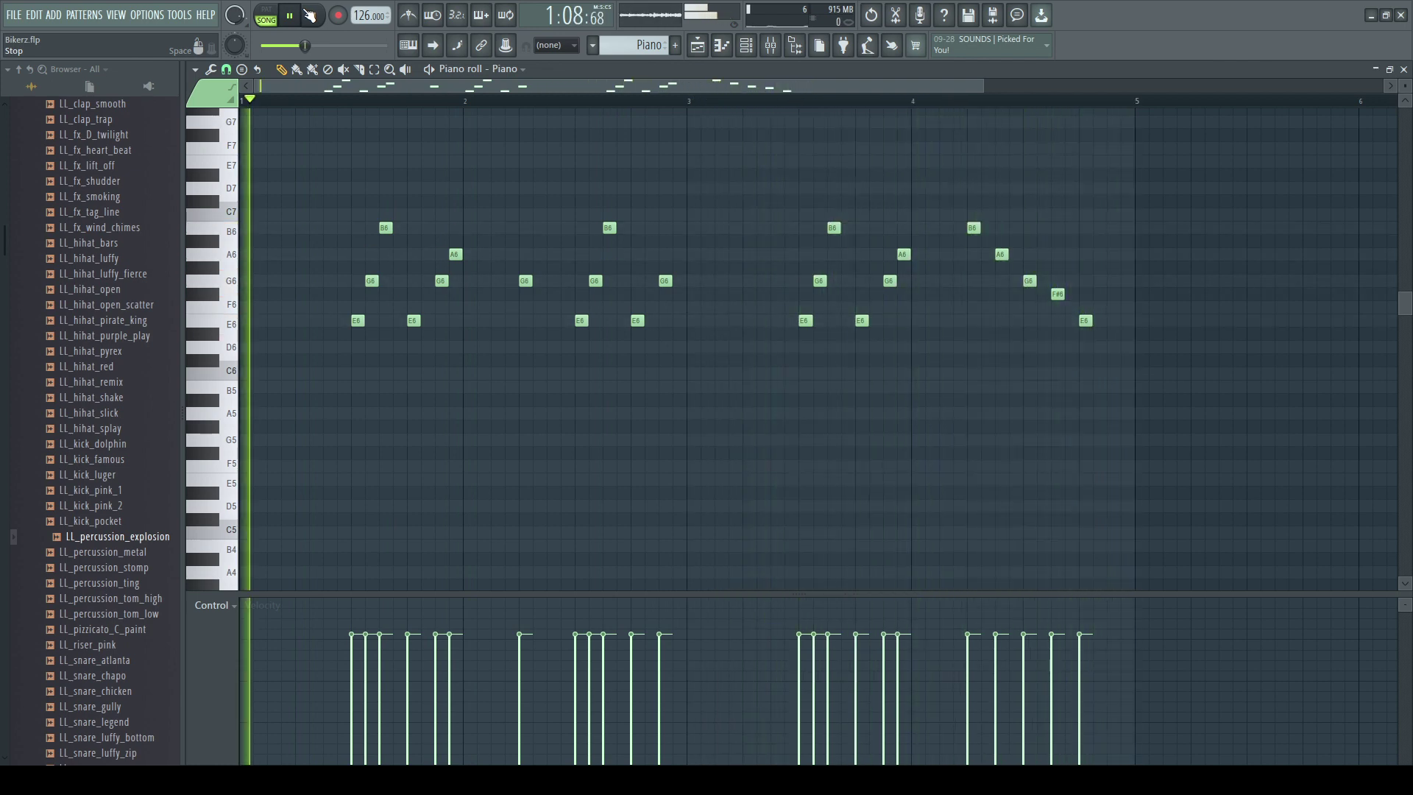
left_click(308, 17)
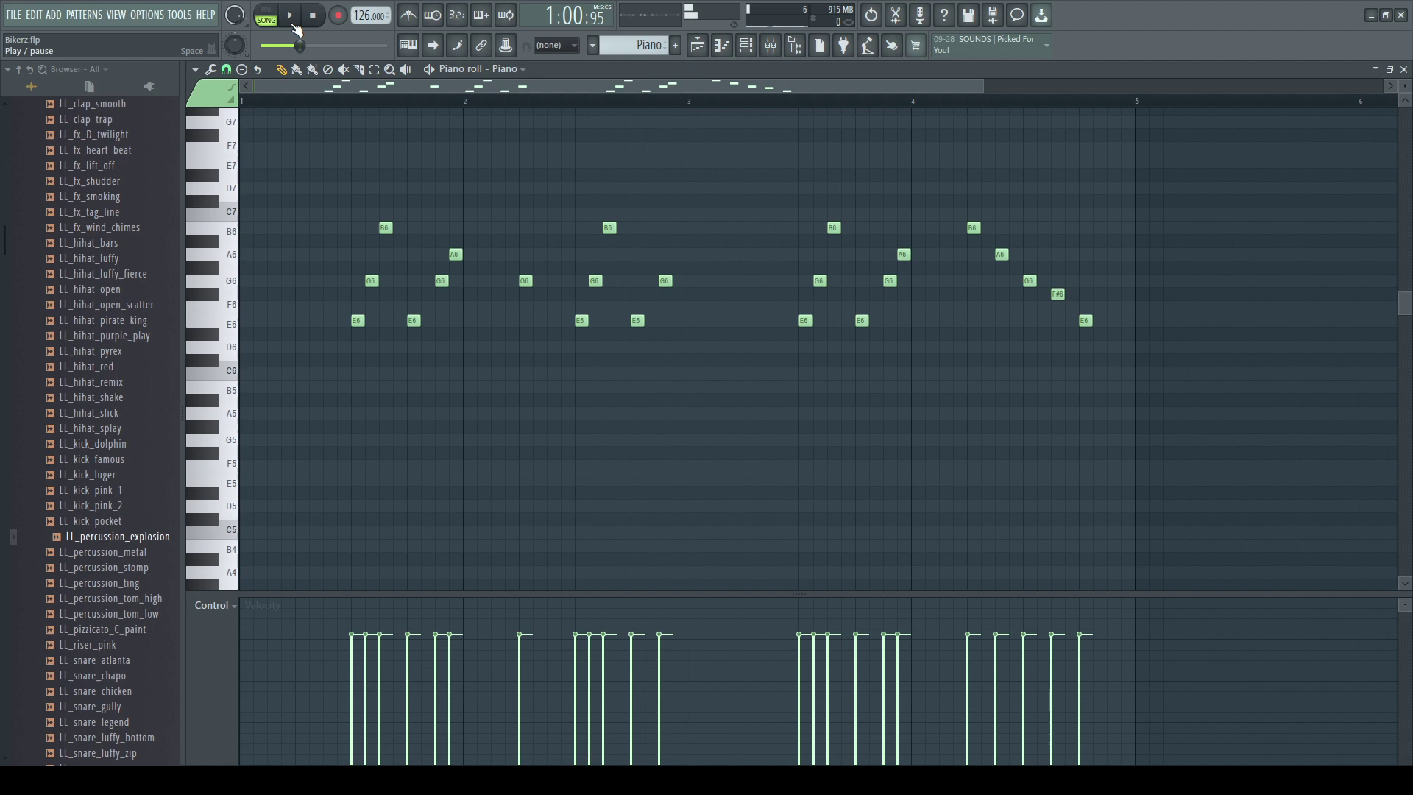
Step: Return to the playlist, mute the Piano track and enable only the Bell track on Track 8
left_click(721, 46)
left_click(376, 390)
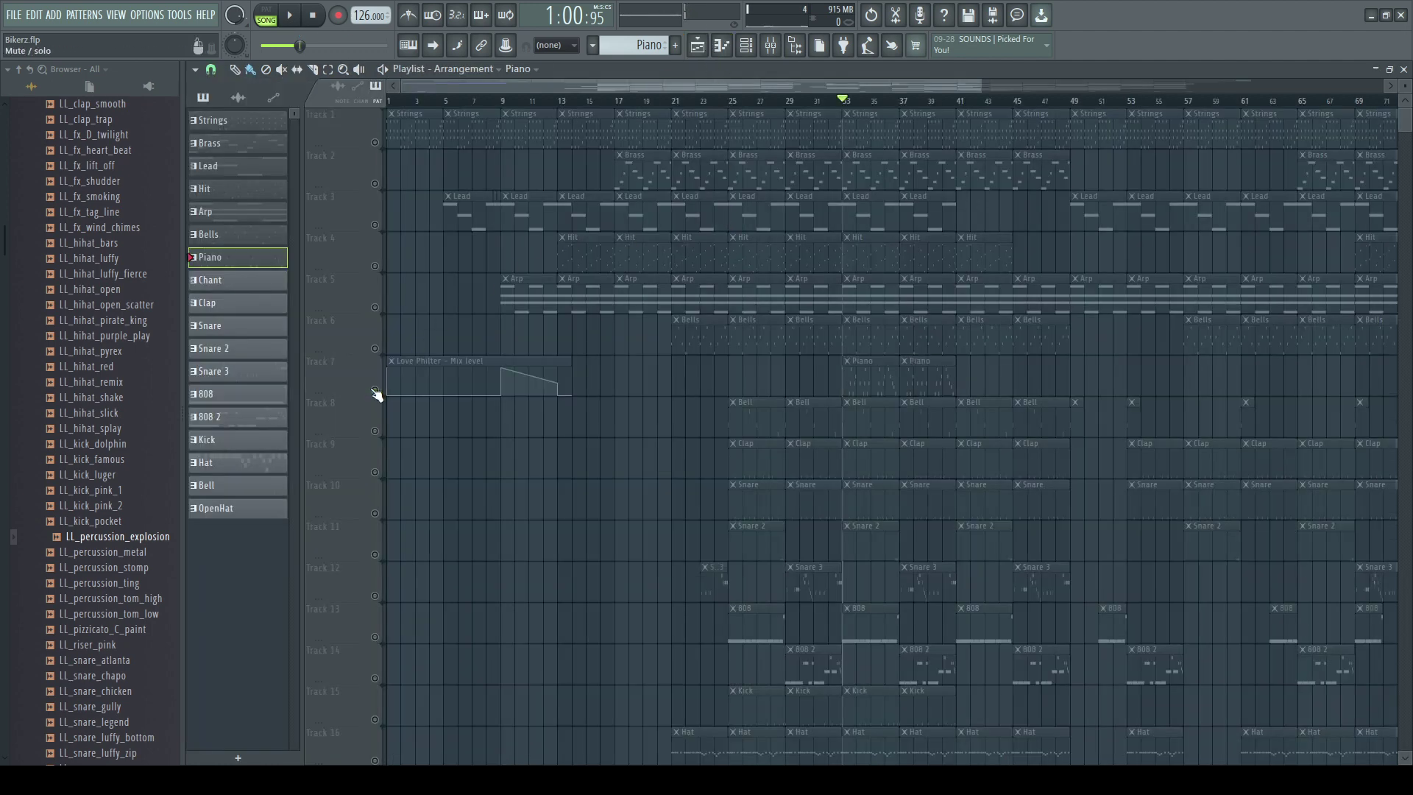
left_click(375, 431)
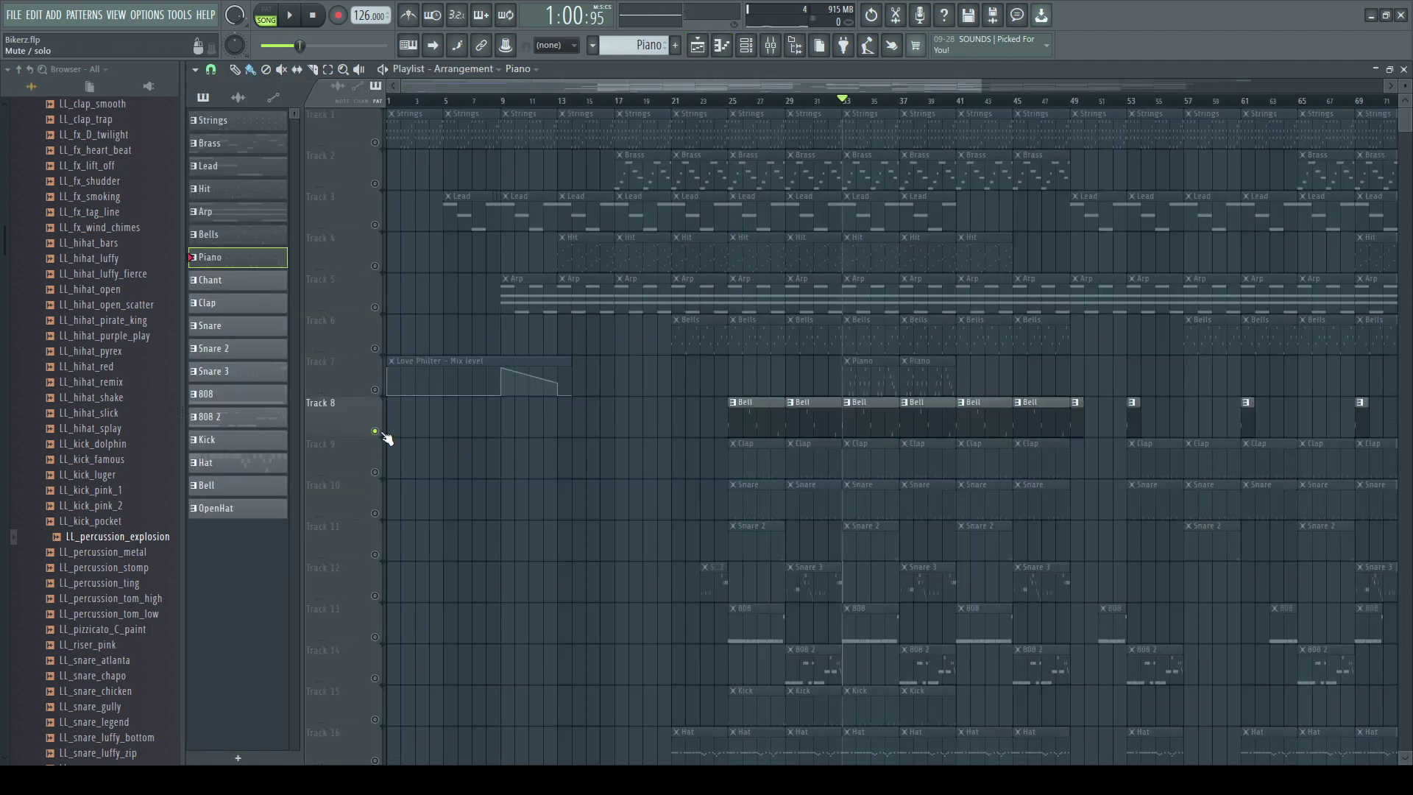
Step: Open the Bell clip at bar 33 in the piano roll and play back its four notes from bar 1
double_click(878, 422)
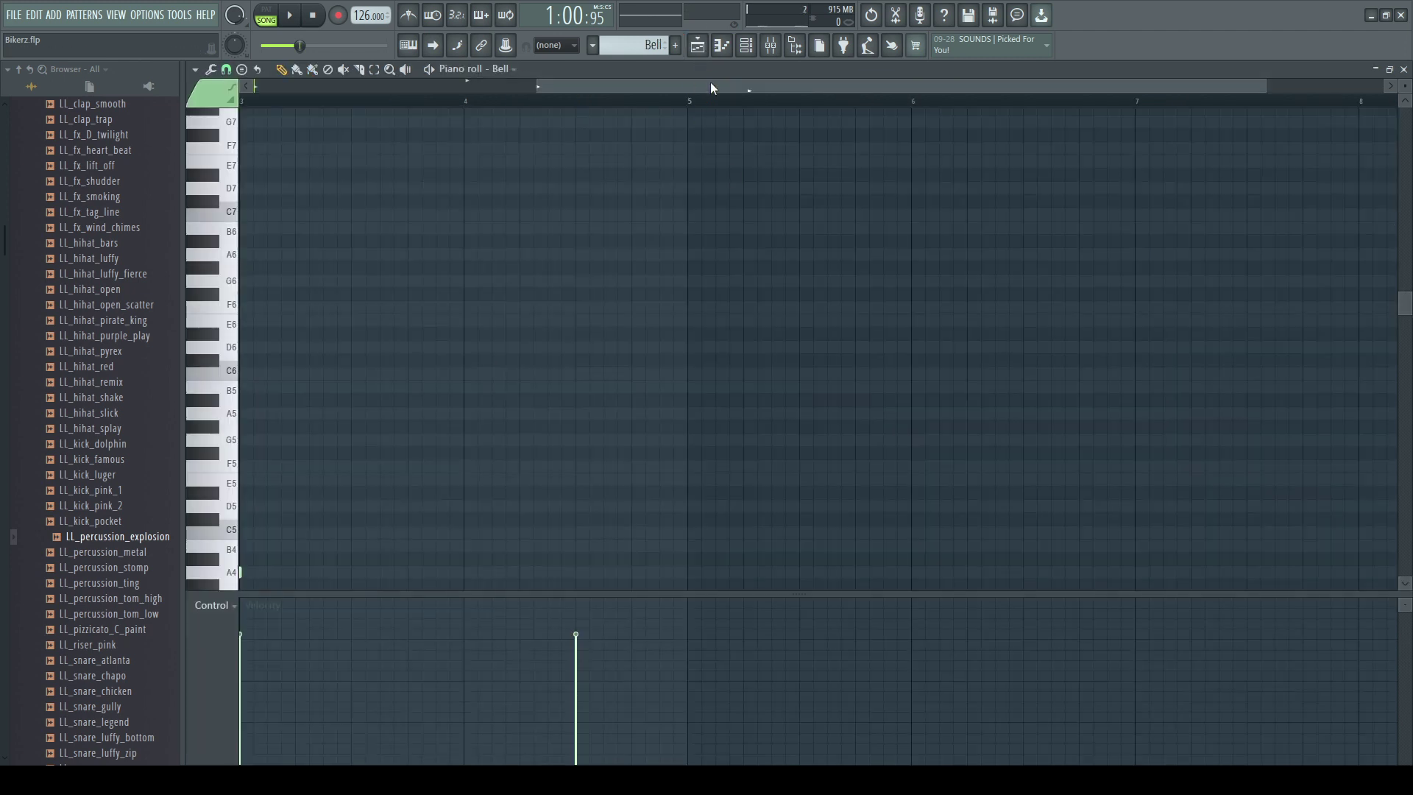
left_click_drag(709, 82, 442, 86)
scroll(465, 244, "down", 3)
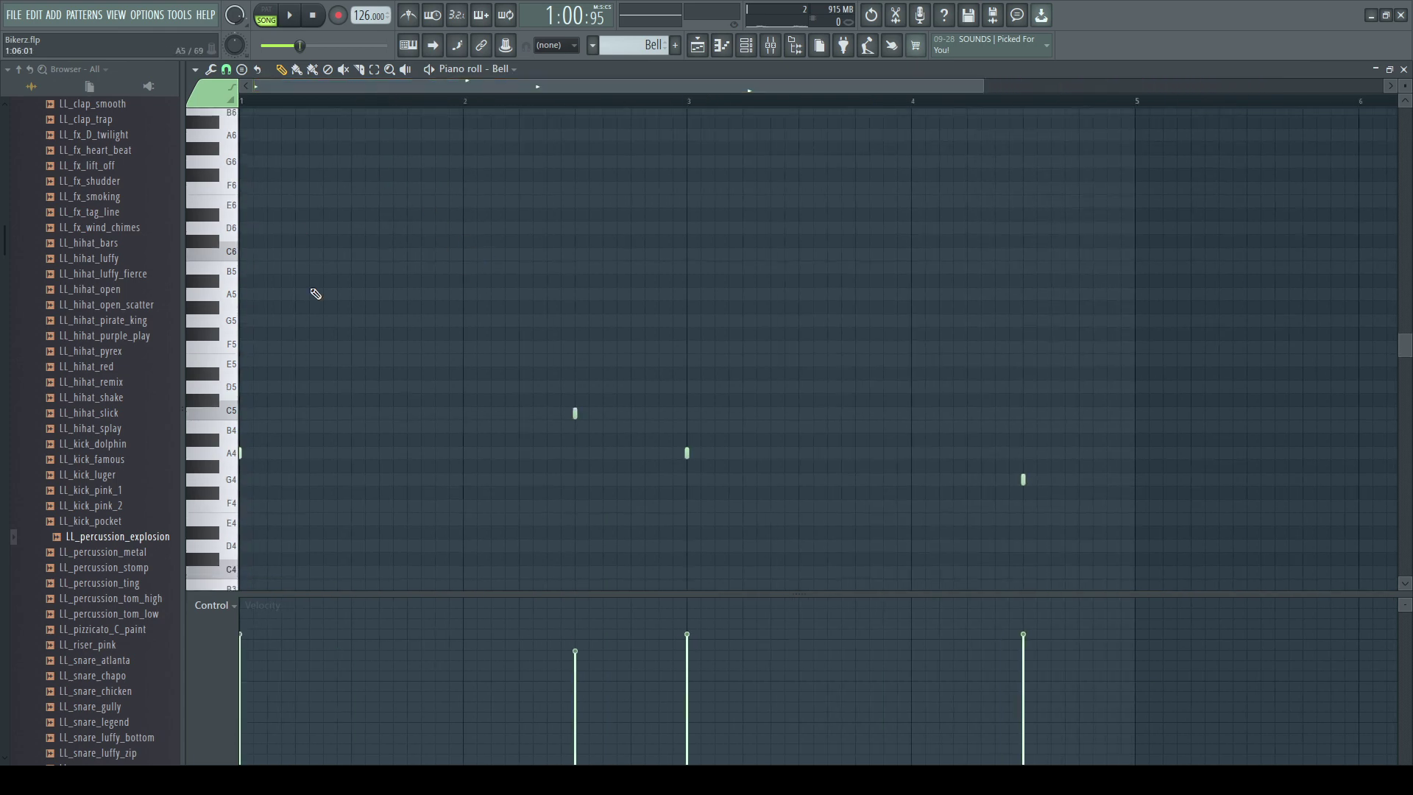
left_click(294, 17)
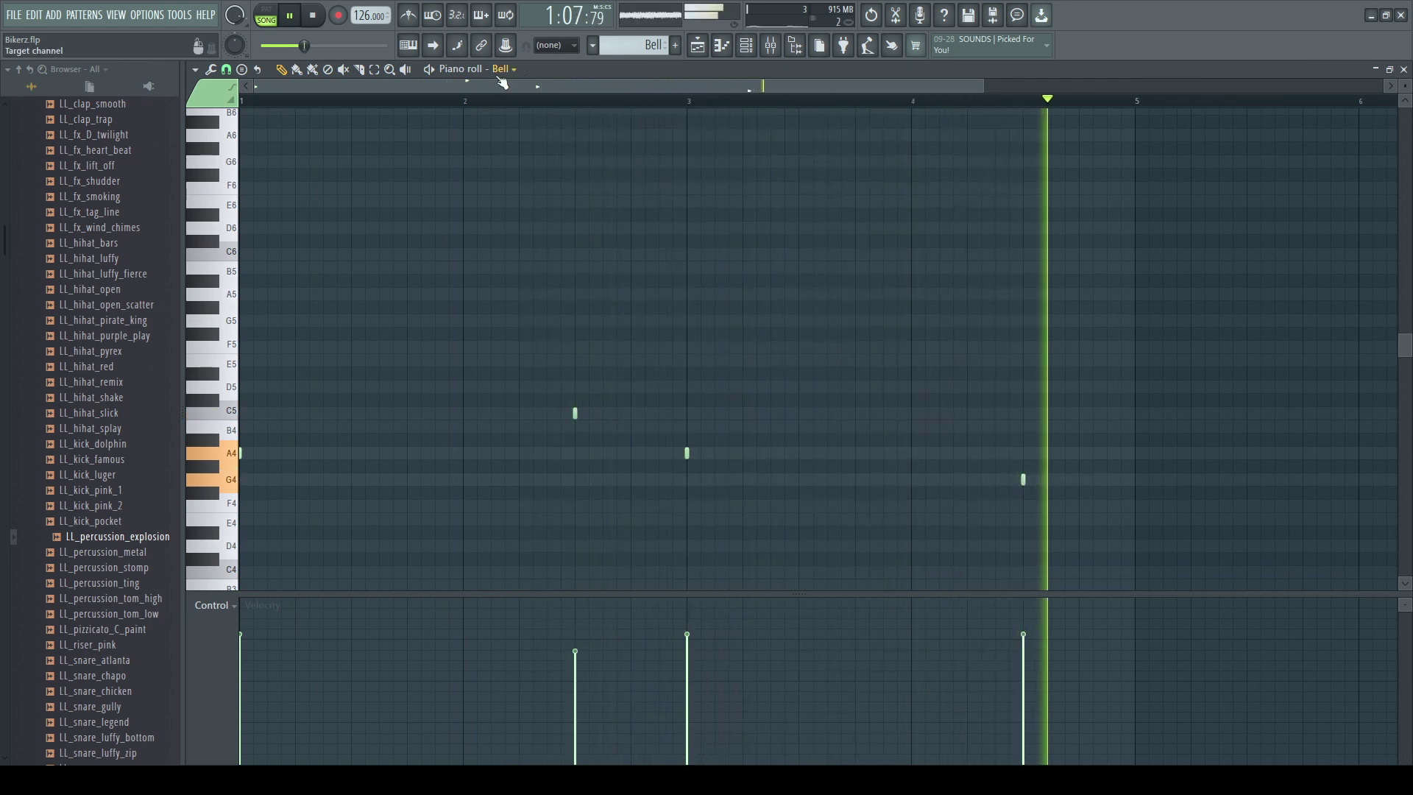
key("space")
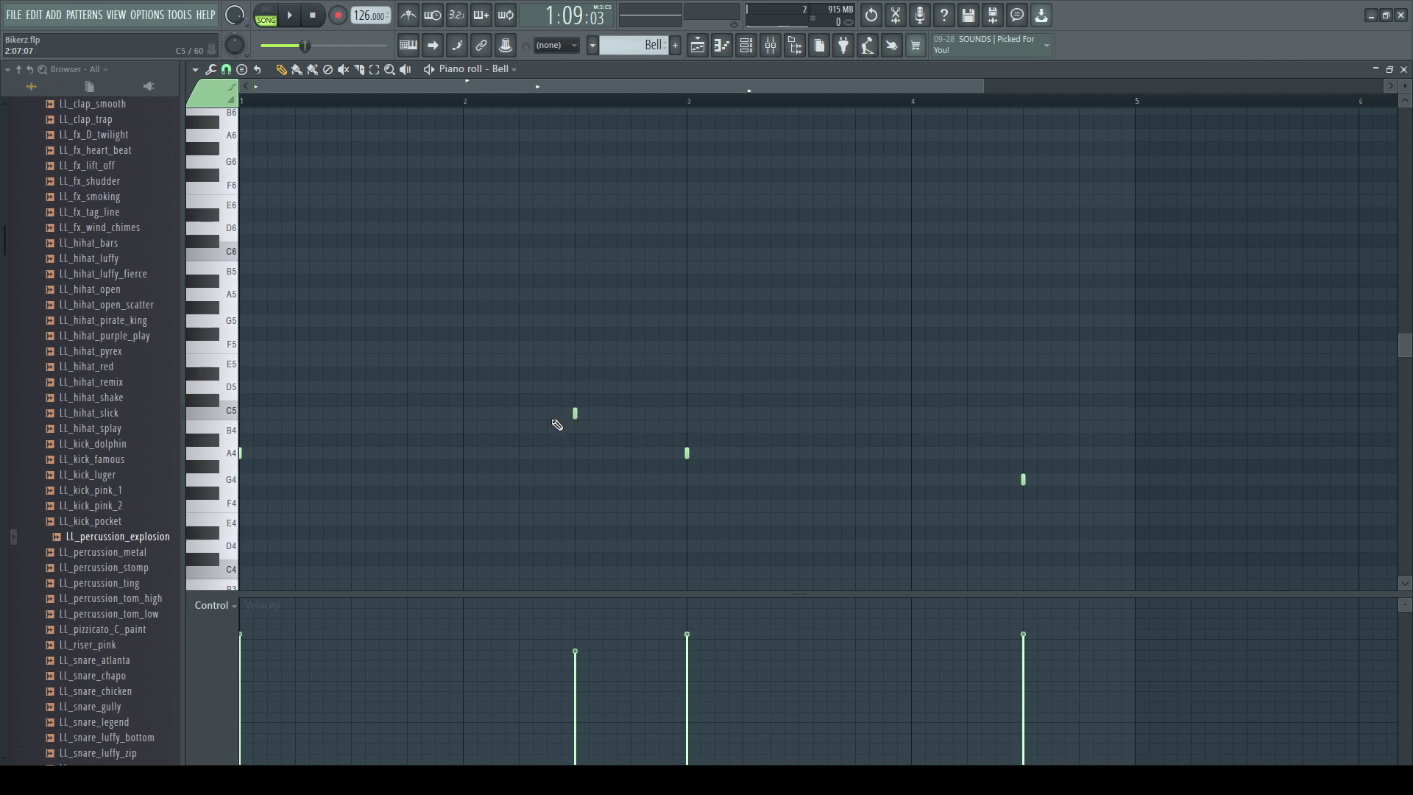
Step: Delete the C5 note and the G4 note from the Bell pattern, undoing each deletion
right_click(575, 413)
left_click(872, 15)
right_click(1024, 479)
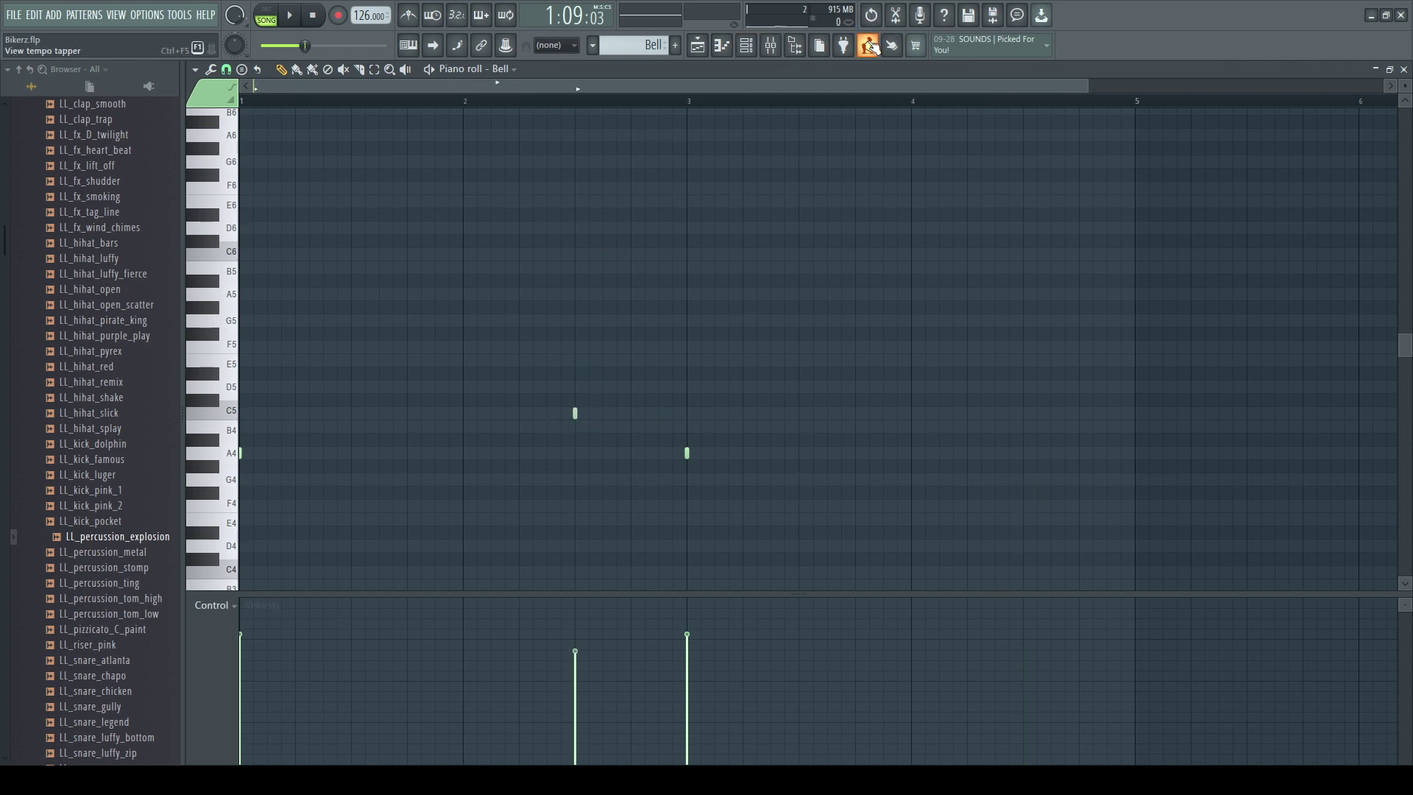
left_click(871, 15)
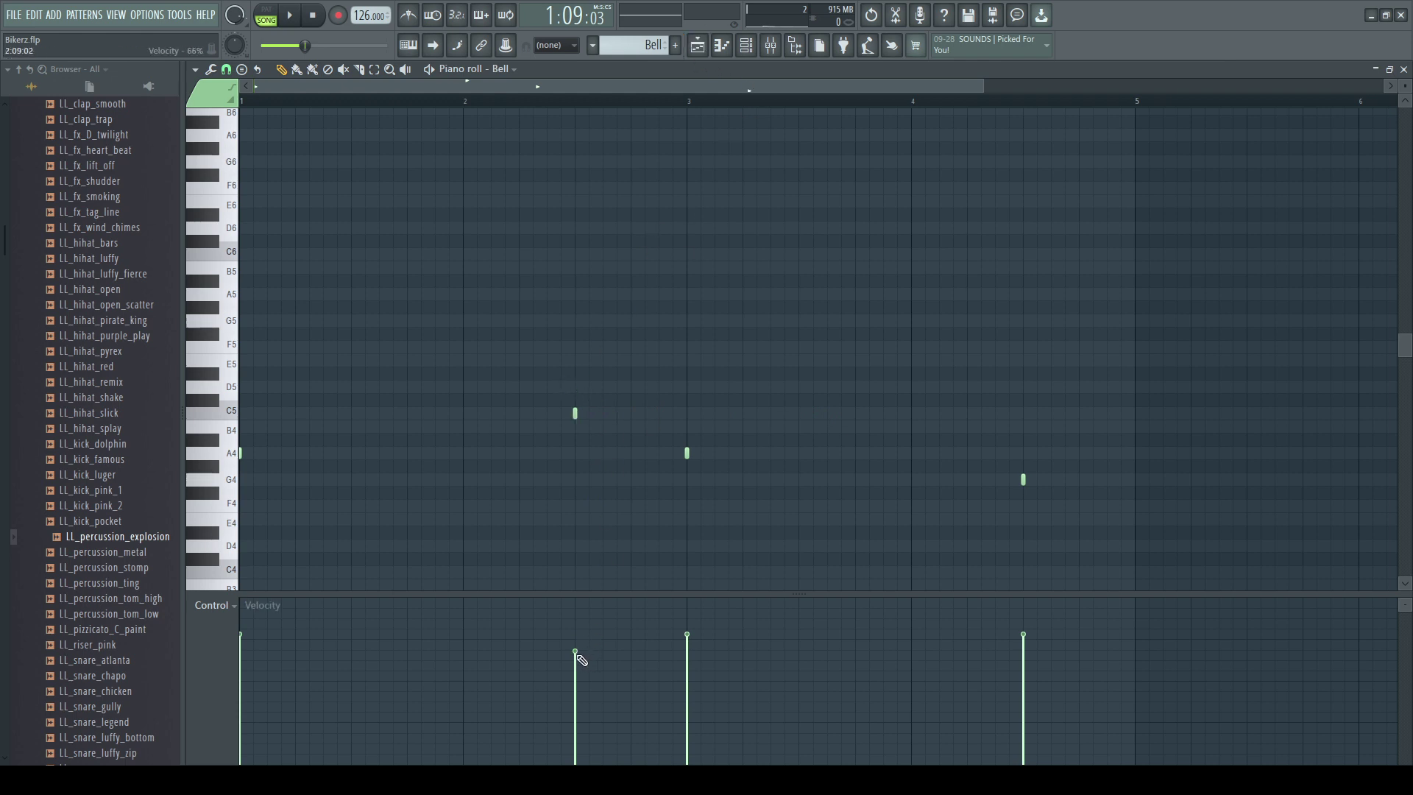
Step: Return to the playlist, mute the Bell track and enable only the Clap track on Track 9
left_click(698, 44)
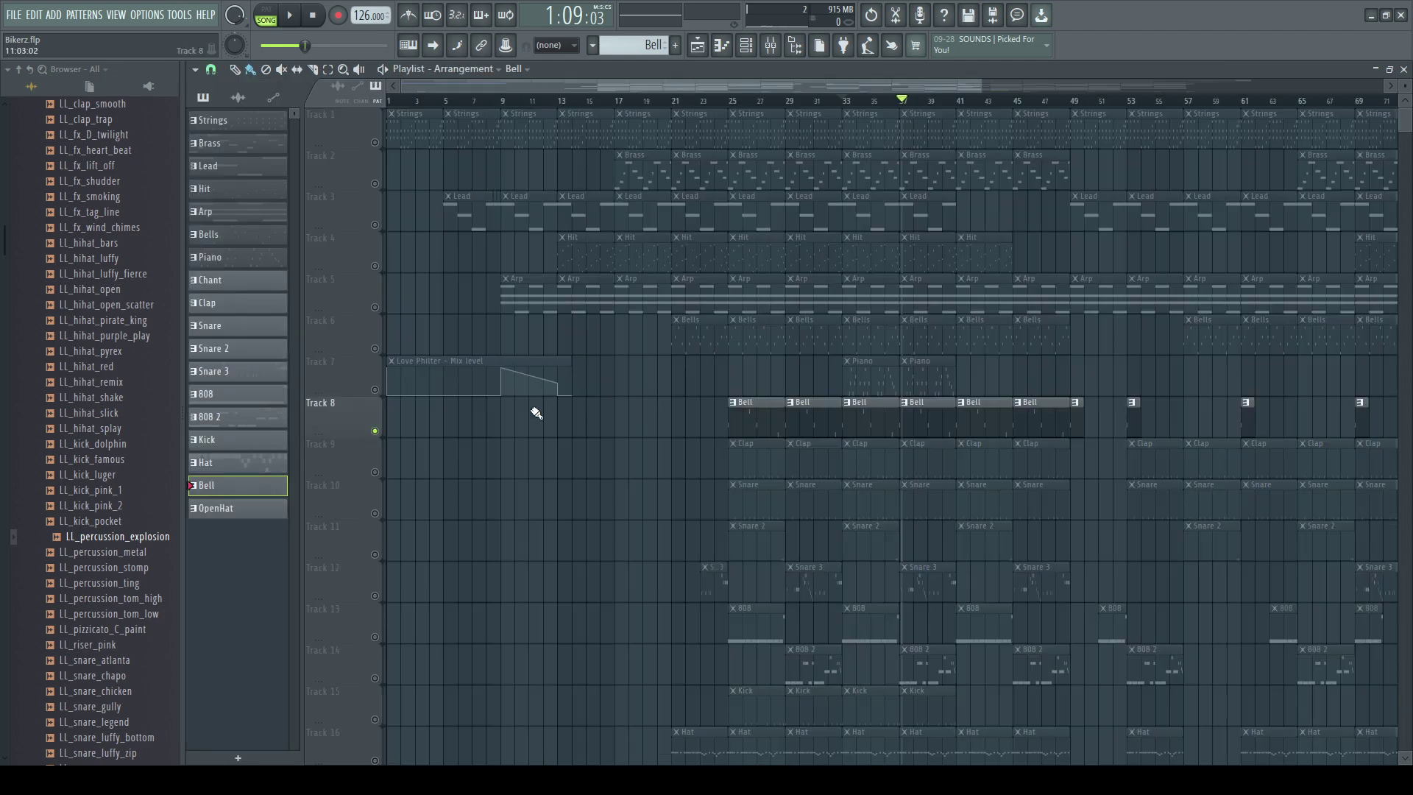
left_click(374, 432)
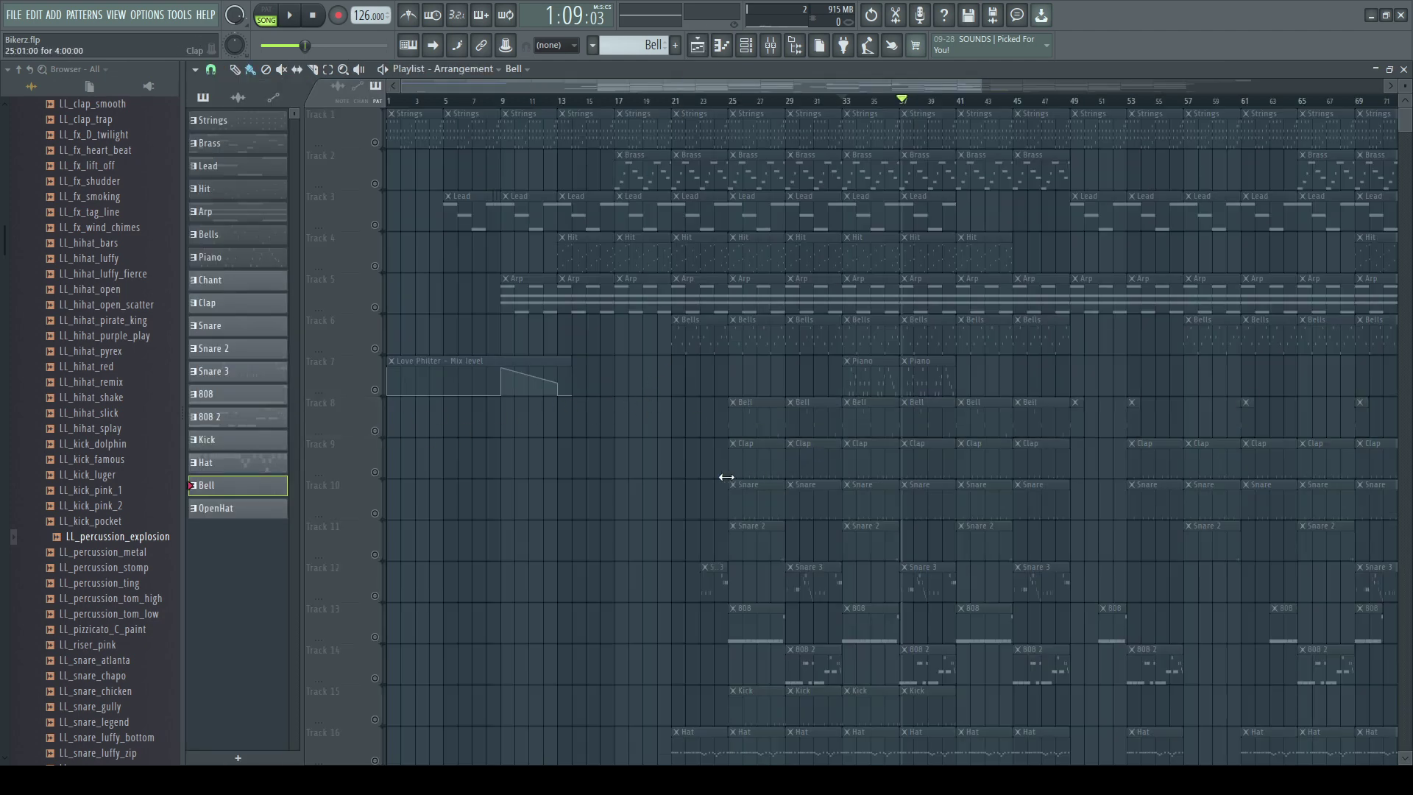
scroll(751, 477, "down", 1)
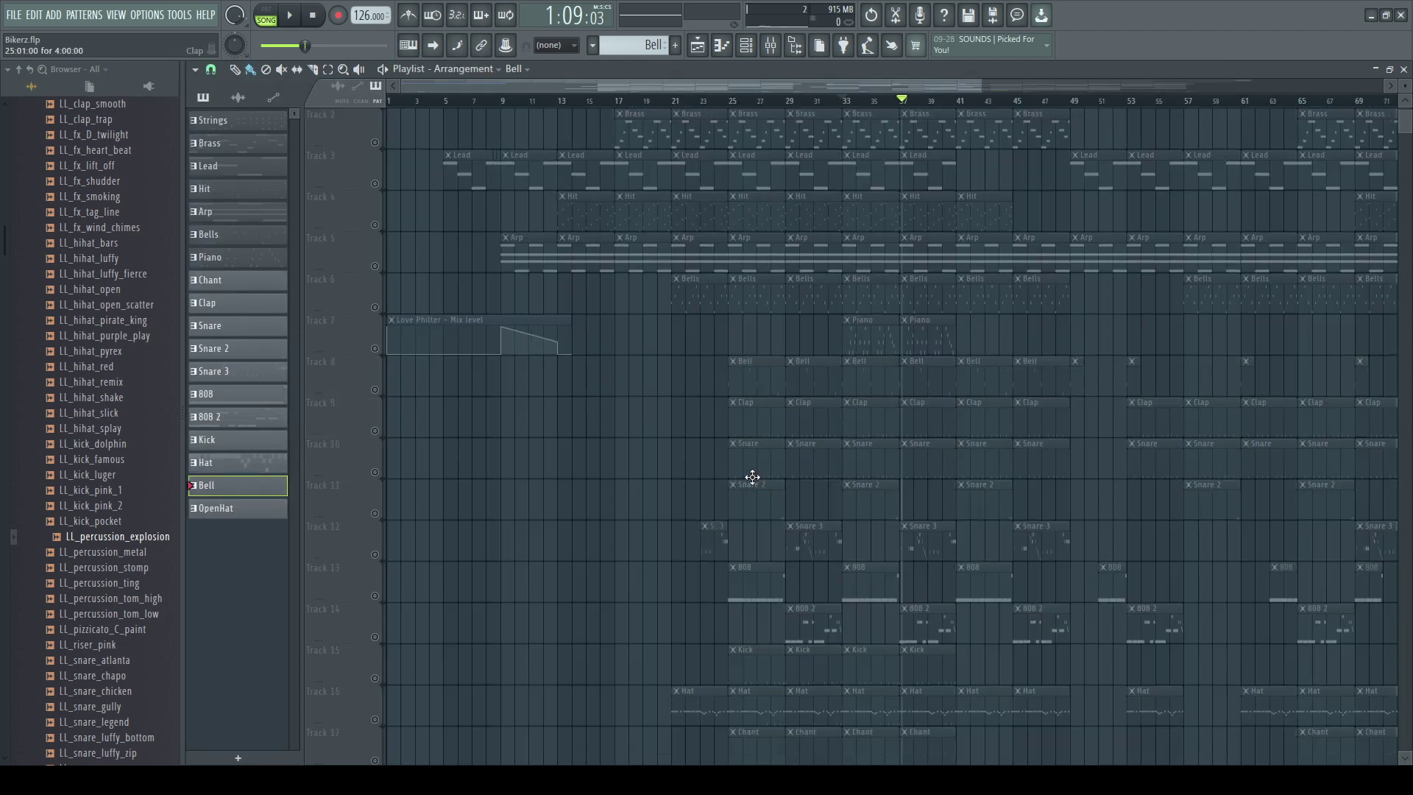
left_click(375, 432)
Step: Open the Clap clip at bar 37 in the piano roll, examine its notes from bar 1 and show its steps in the channel rack
double_click(925, 417)
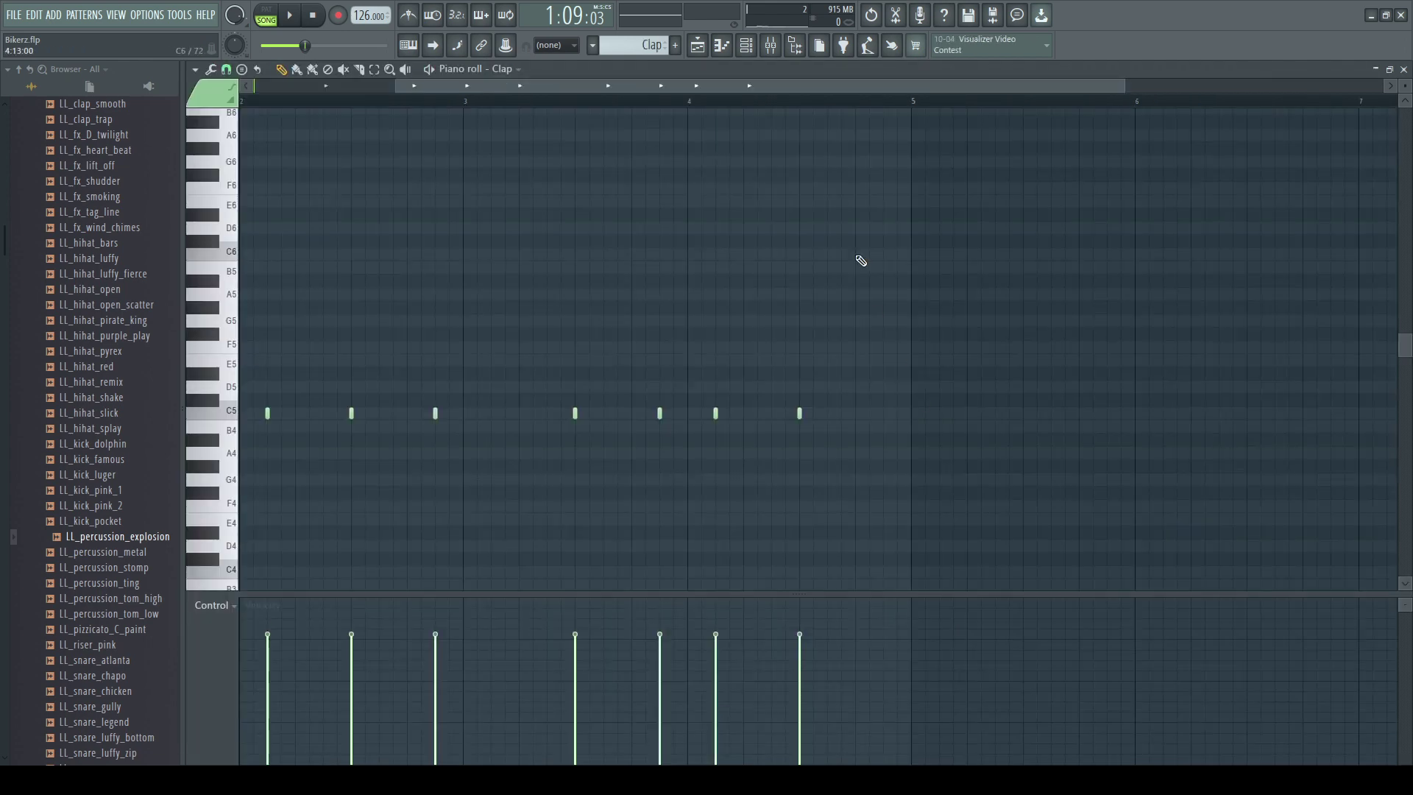
left_click_drag(824, 87, 600, 90)
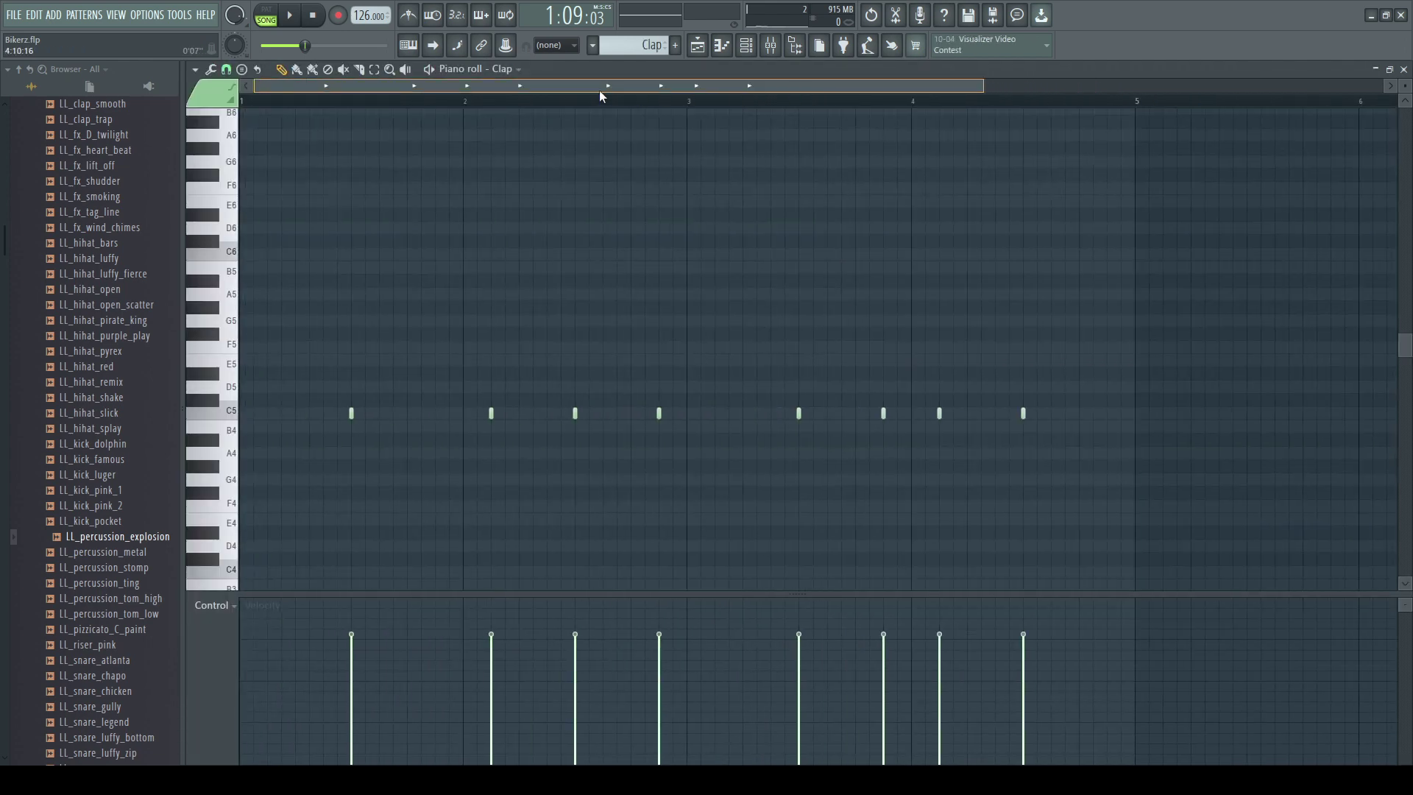
left_click(748, 46)
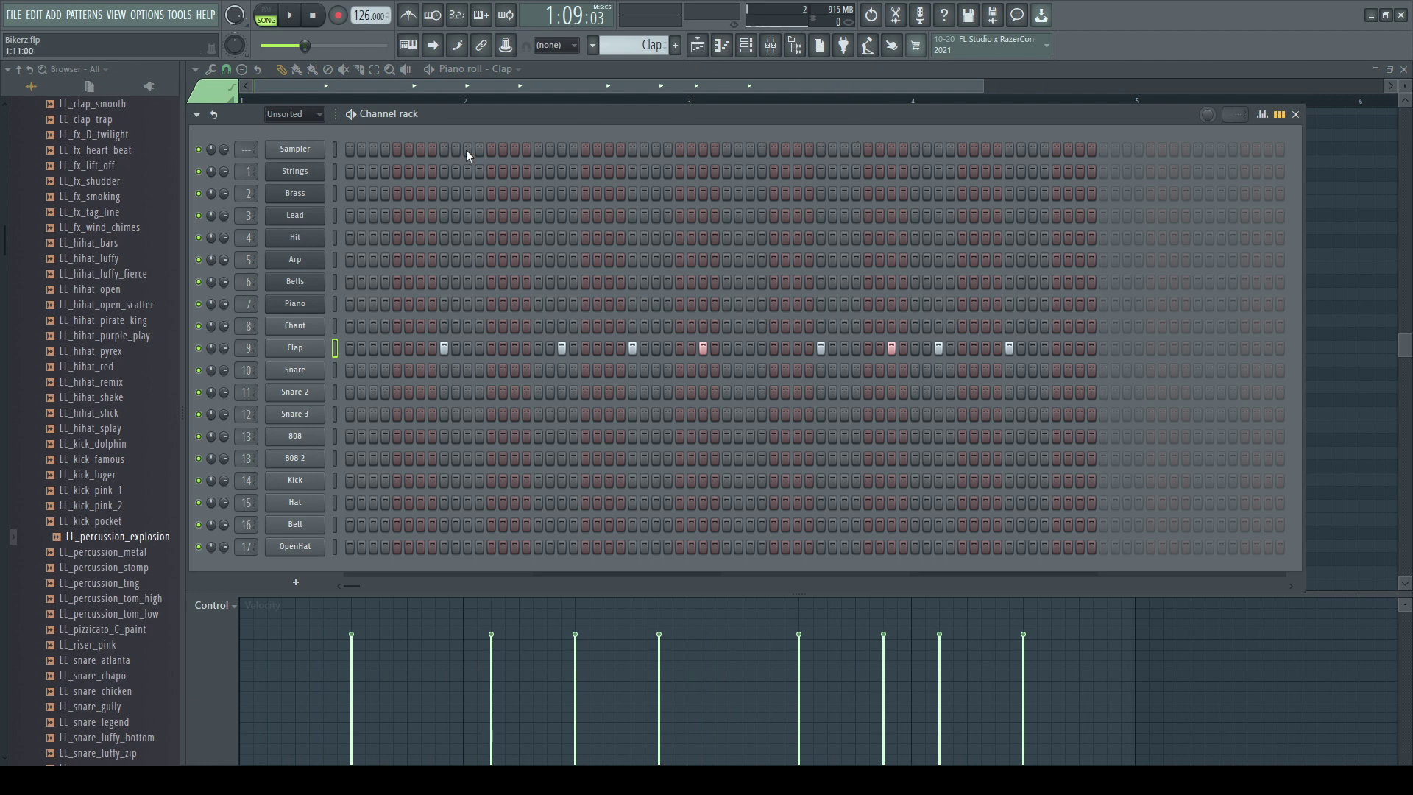
Step: Collapse the LL_one_shots sample folder in the browser and return to the start of the folder list
scroll(104, 243, "up", 15)
left_click(92, 521)
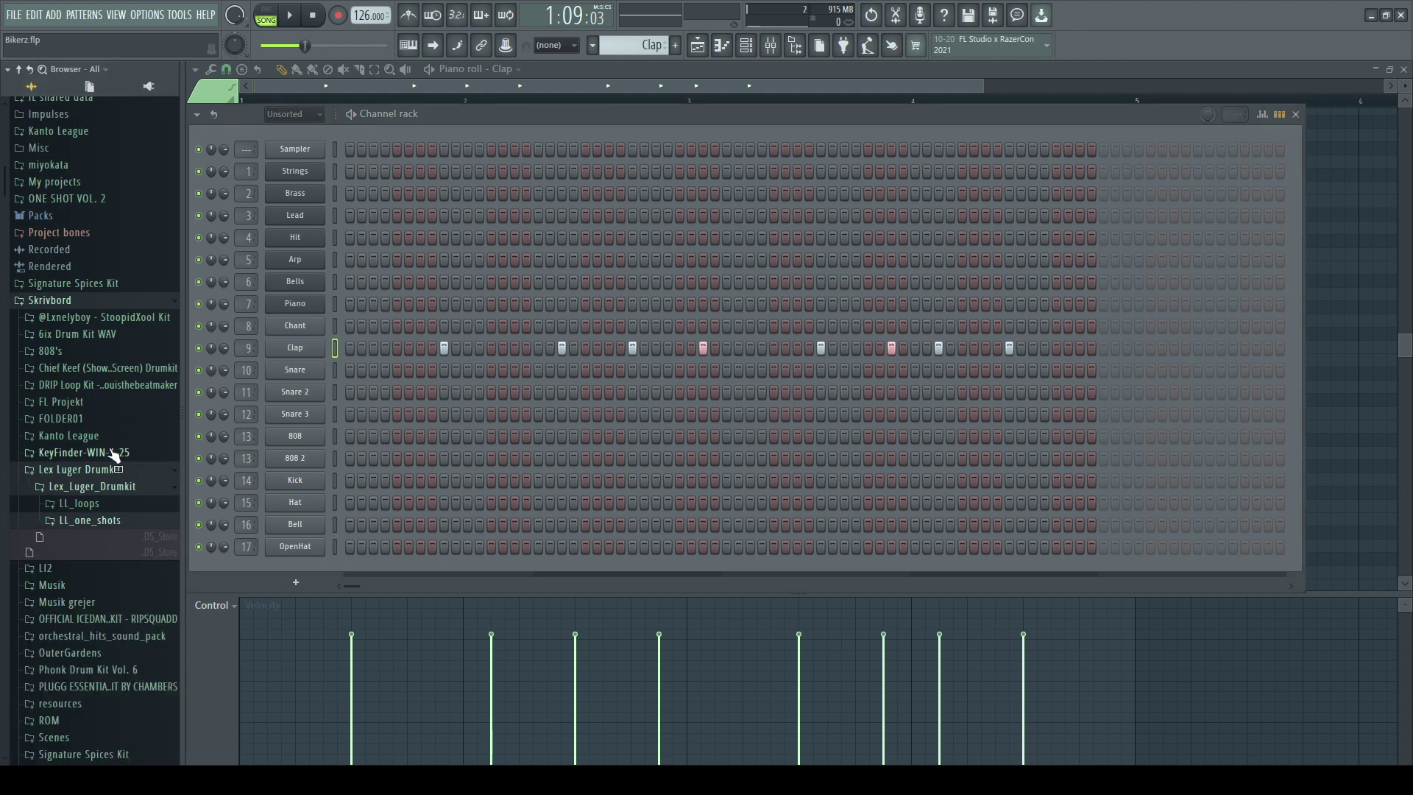
scroll(111, 397, "up", 10)
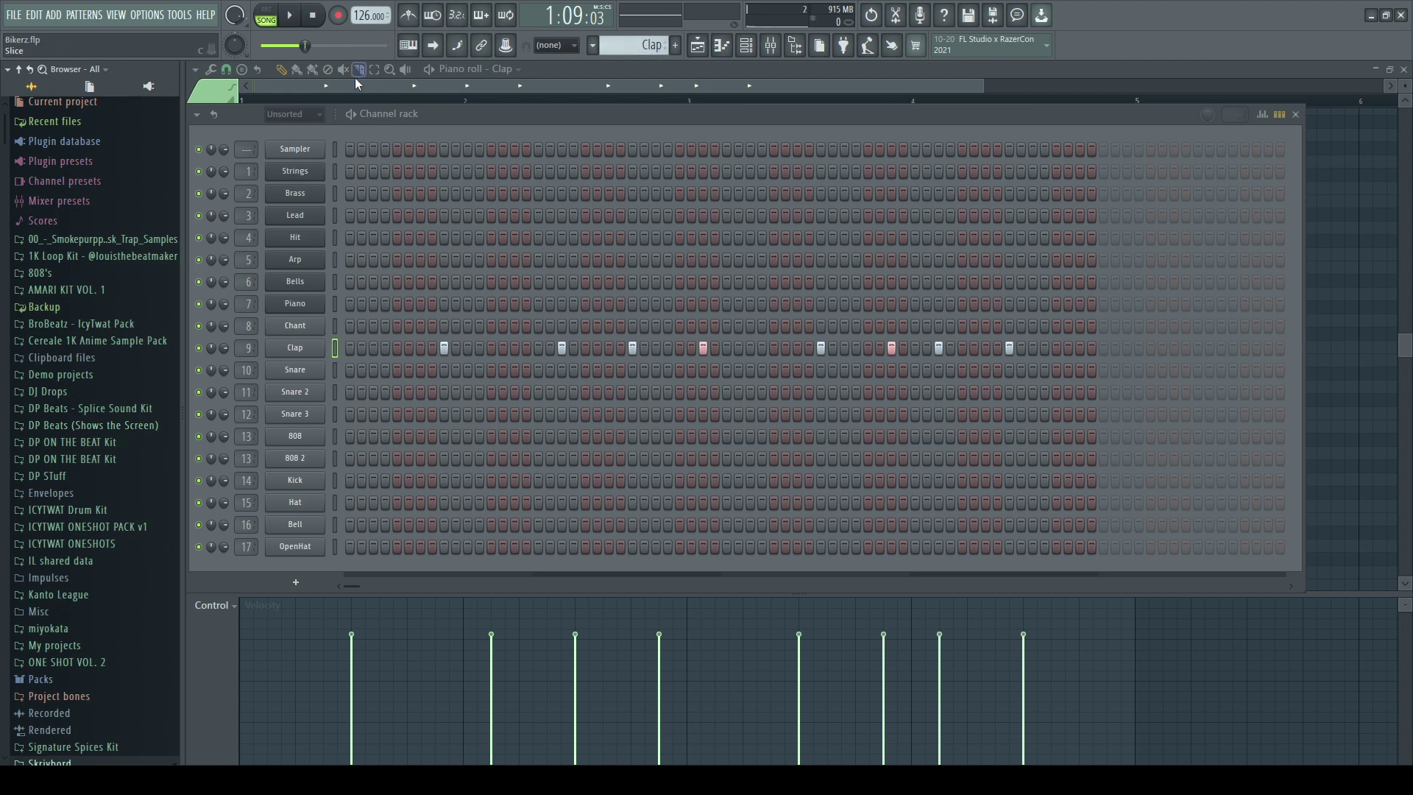
Step: Play back the Clap pattern, pause it and close the channel rack
left_click(291, 16)
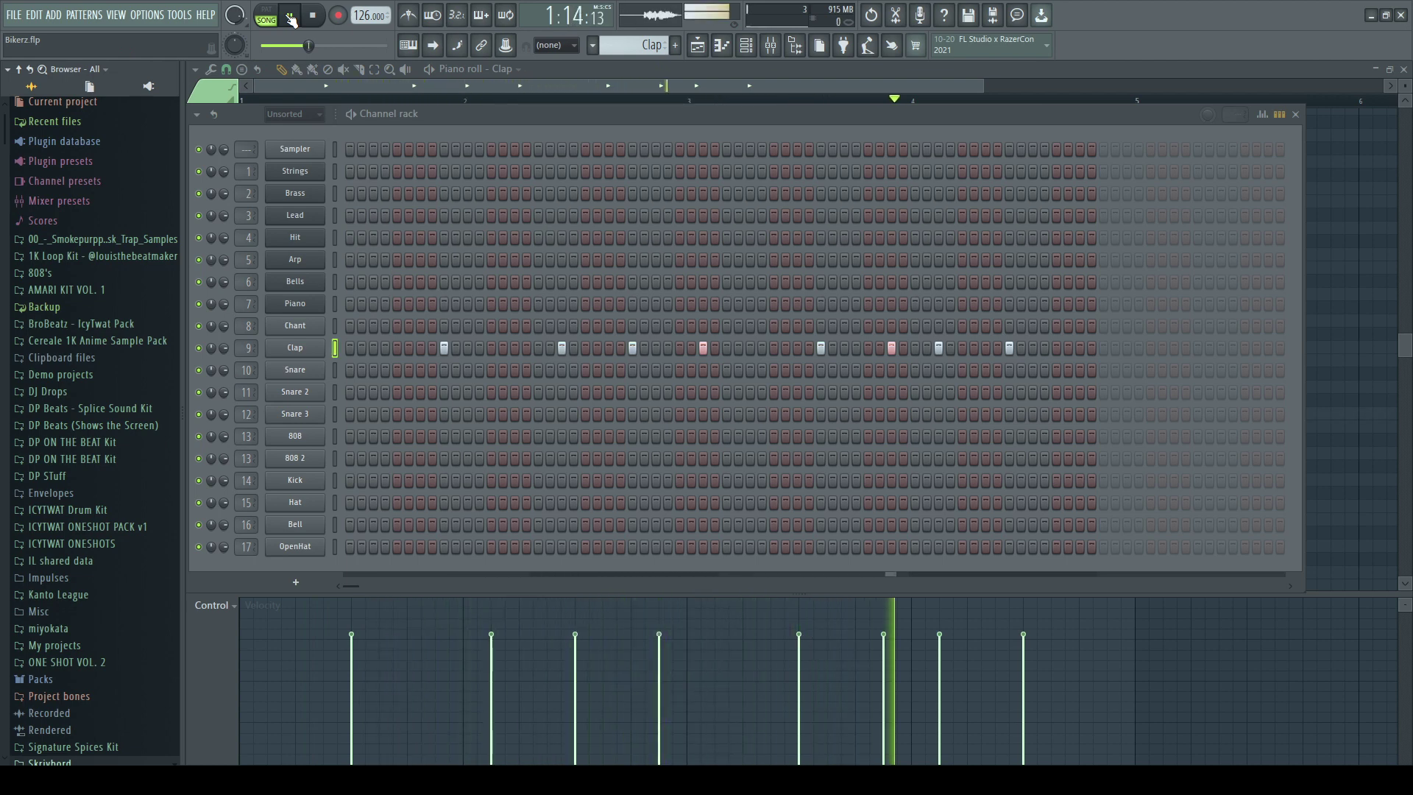
left_click(290, 16)
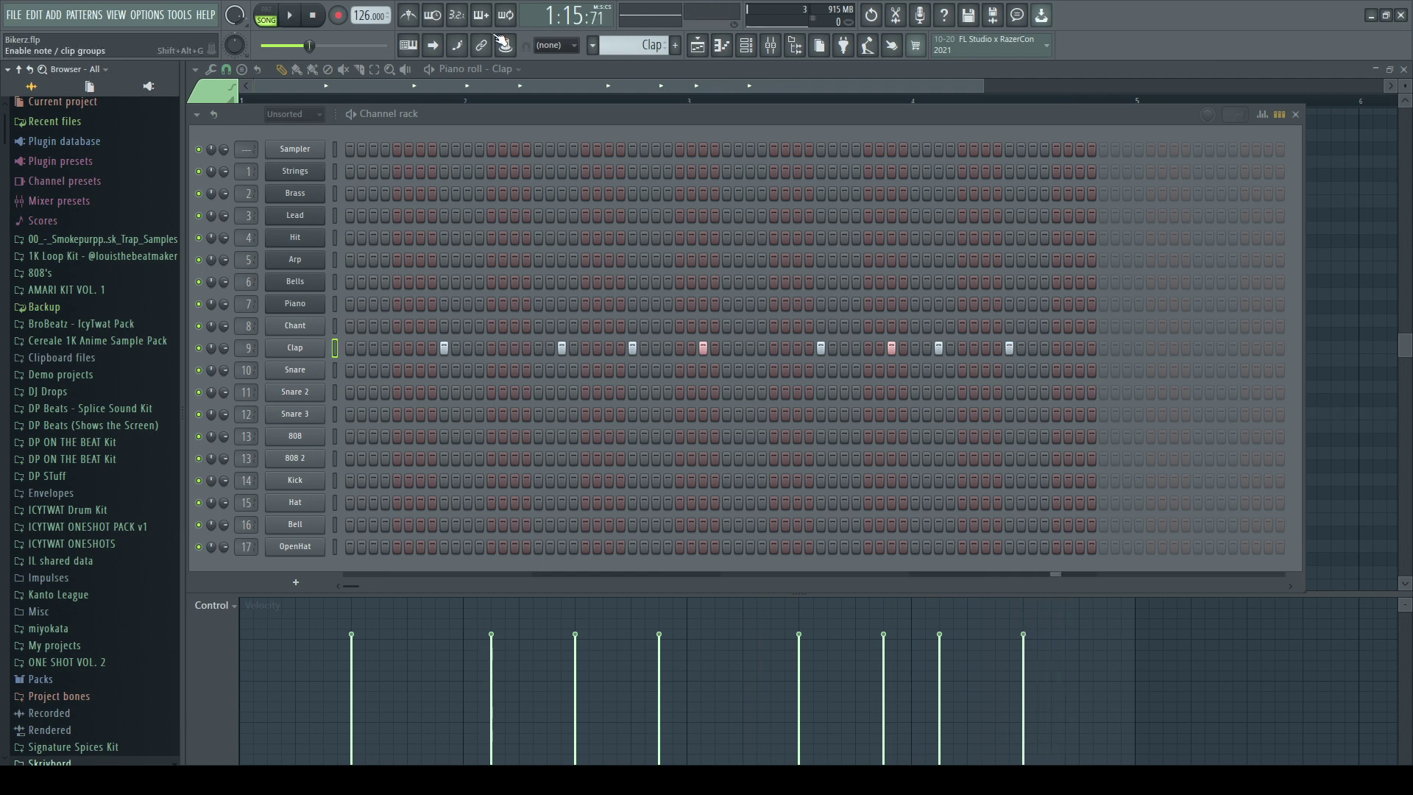
left_click(749, 49)
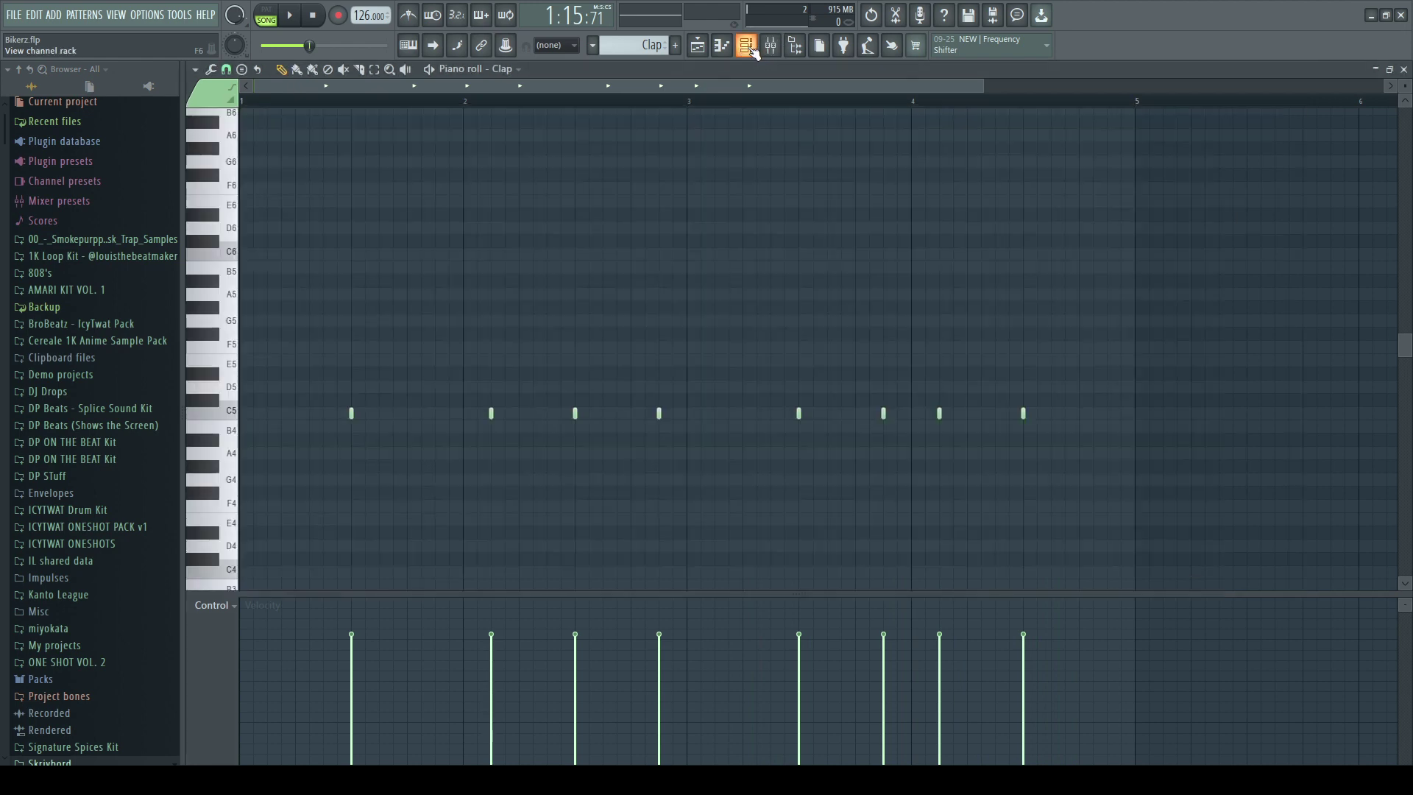
Step: Return to the playlist, solo the Snare track on Track 10 and select the Snare clip at bar 41
left_click(706, 47)
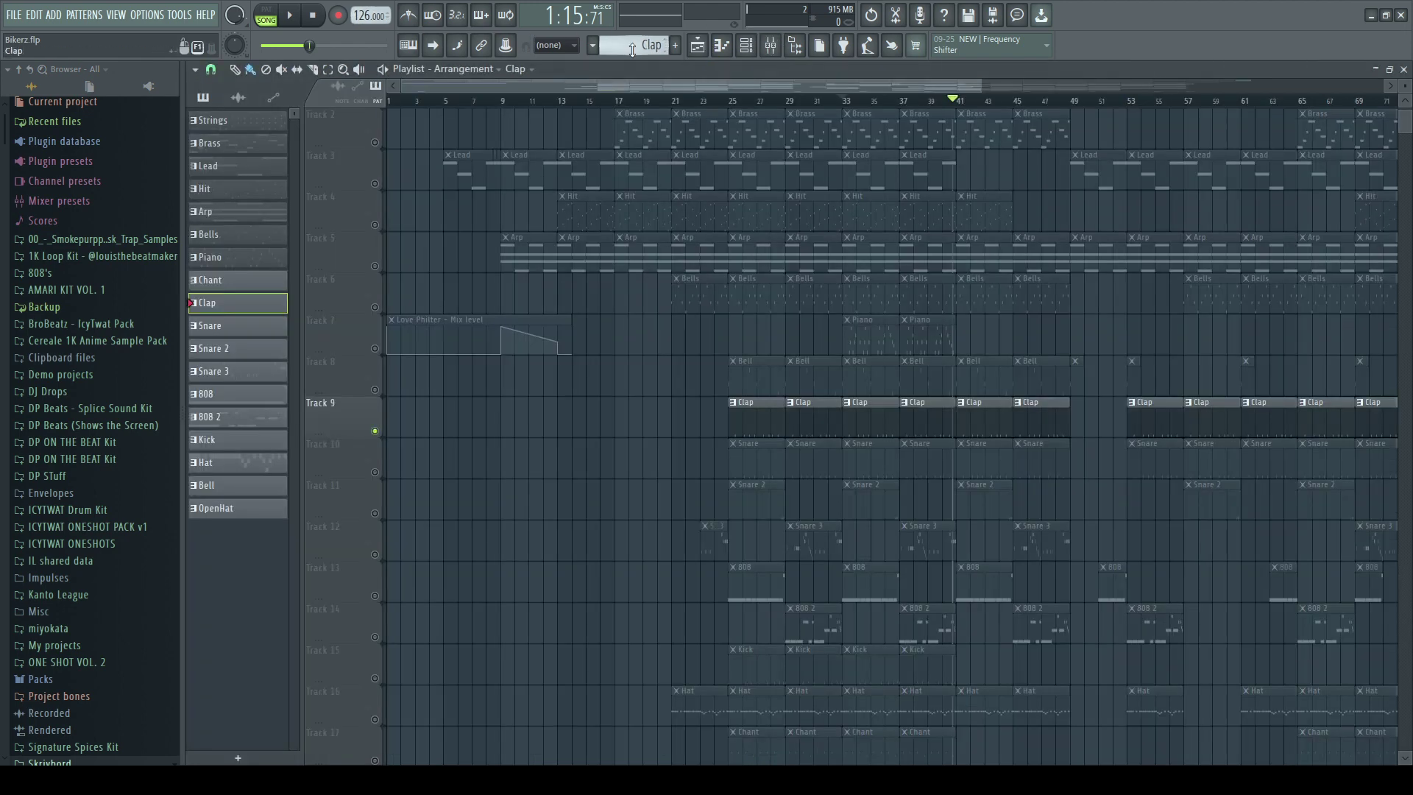
left_click(374, 472, "ctrl")
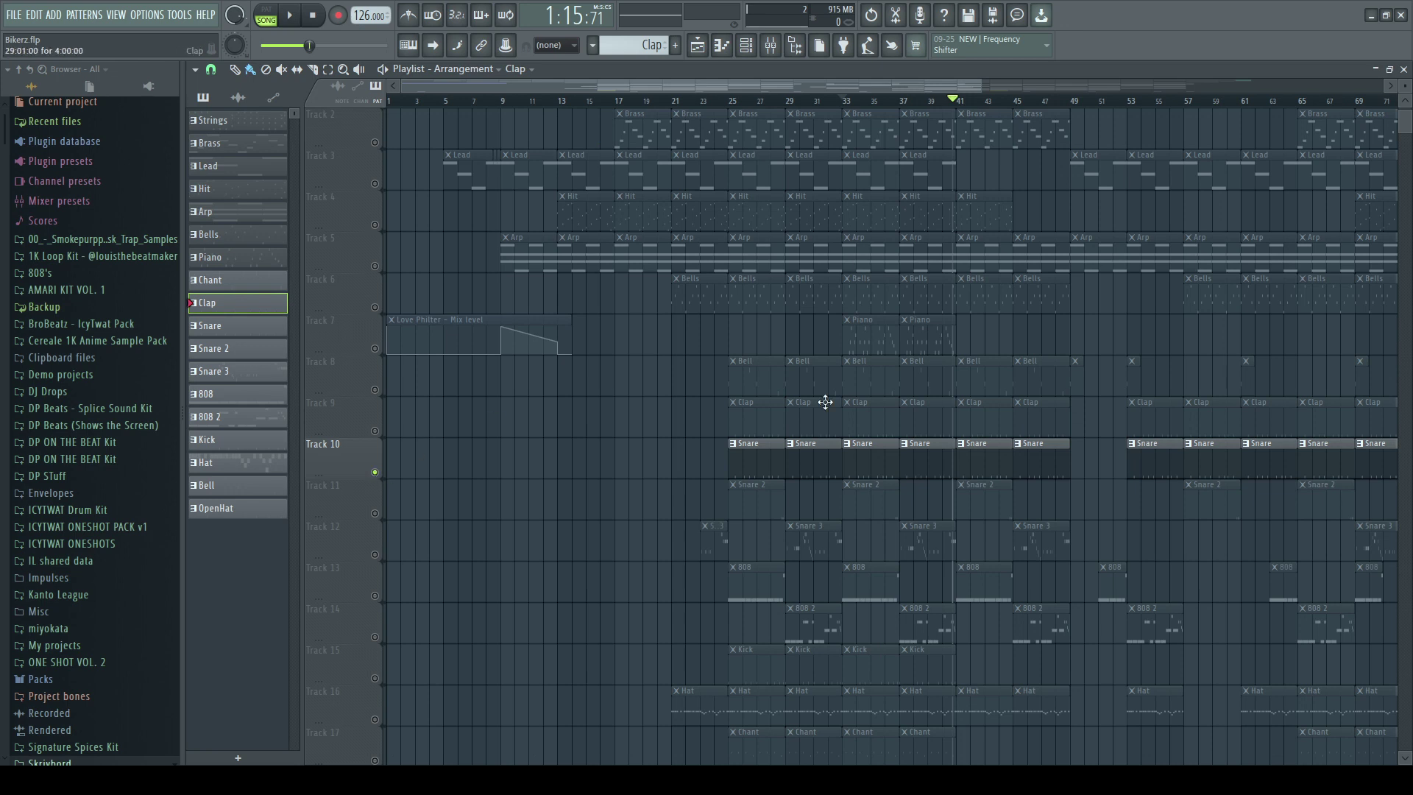
left_click(993, 466)
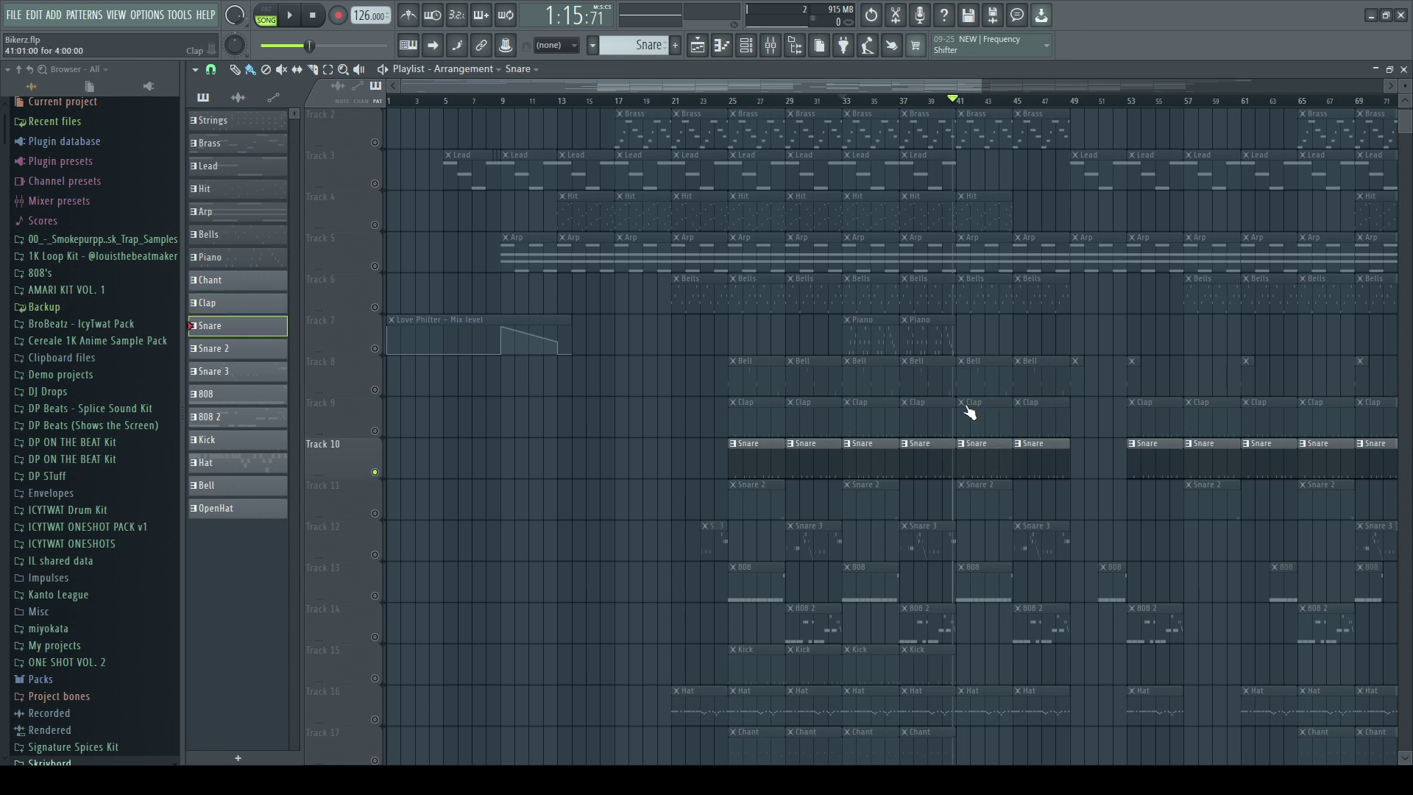
Step: Show the Snare pattern's steps in the channel rack, play them back and pause
left_click(748, 45)
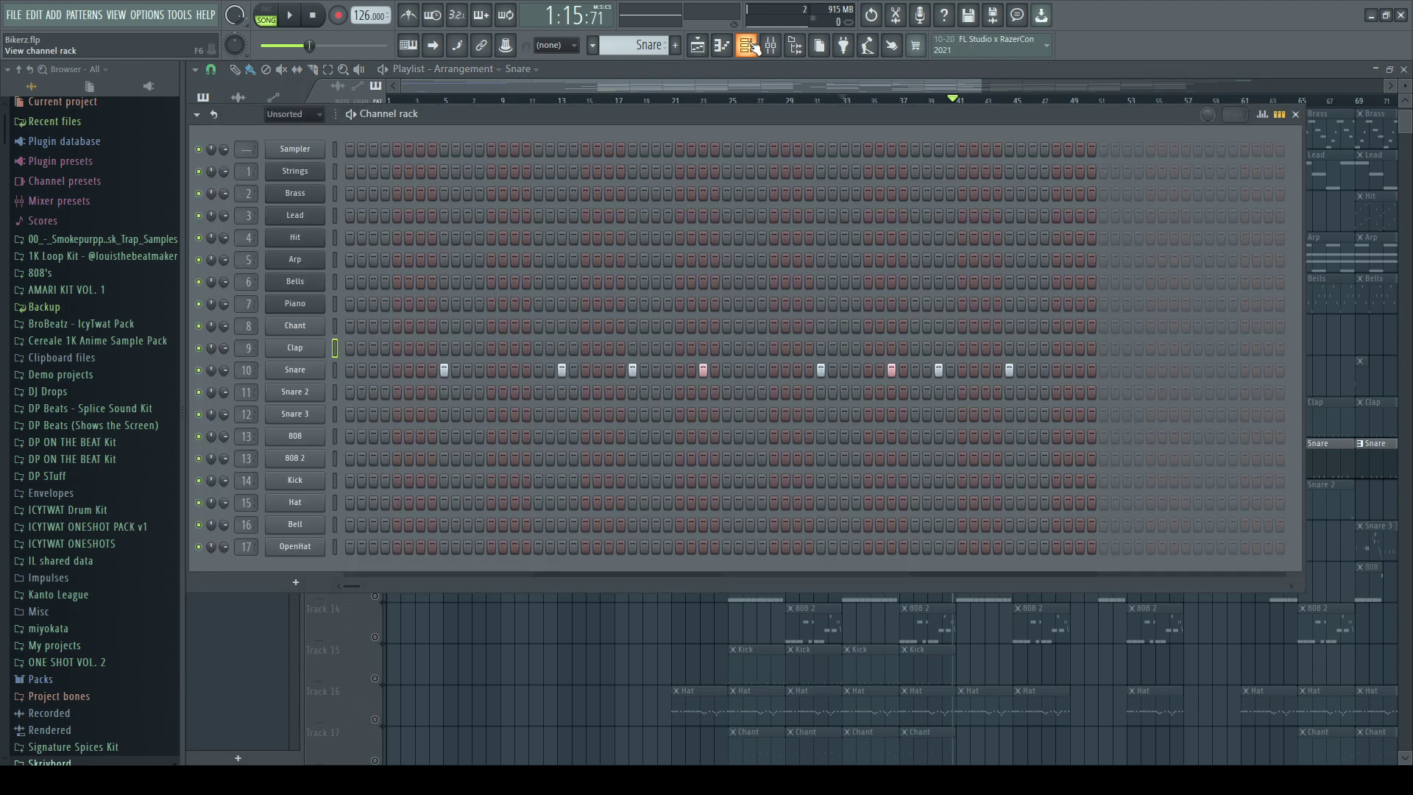
left_click(293, 17)
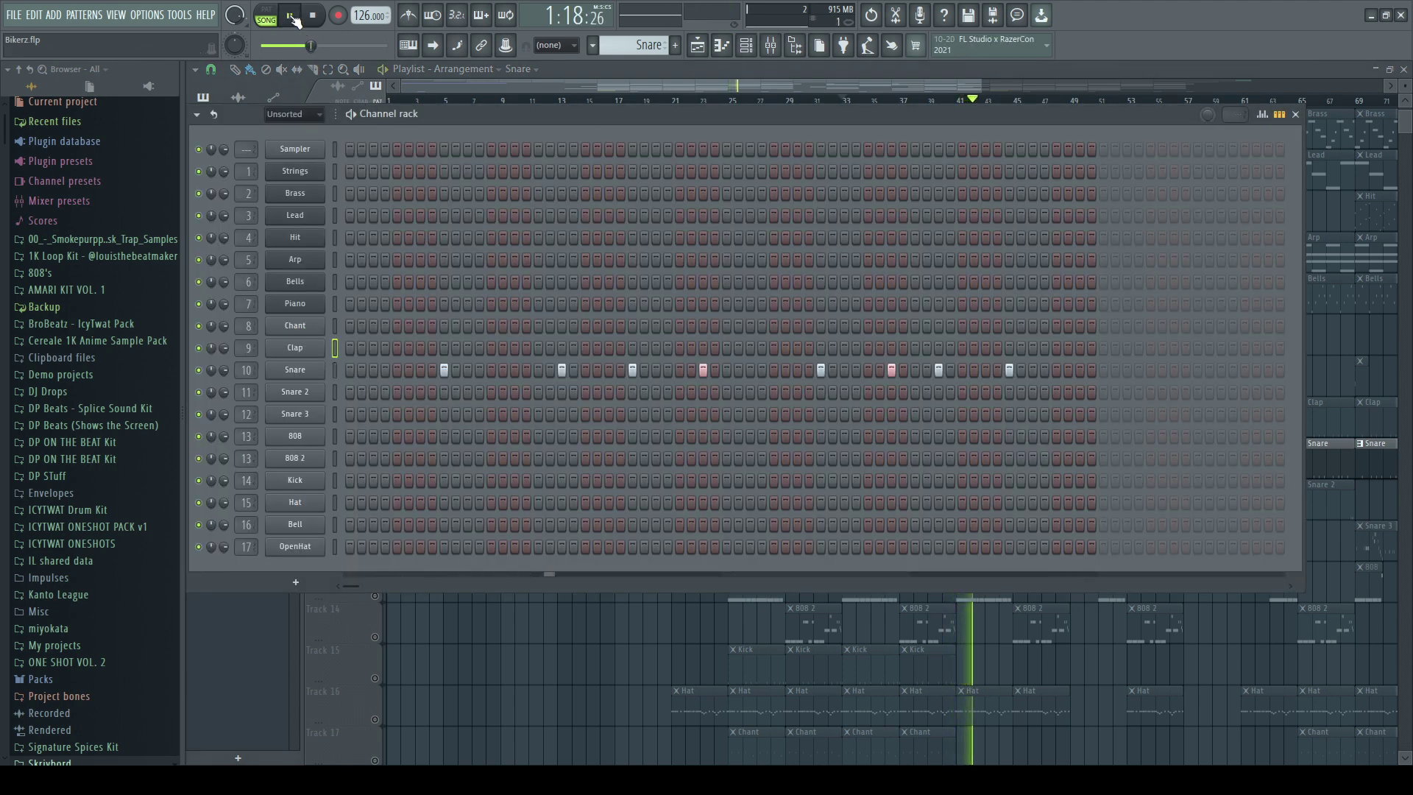
left_click(293, 18)
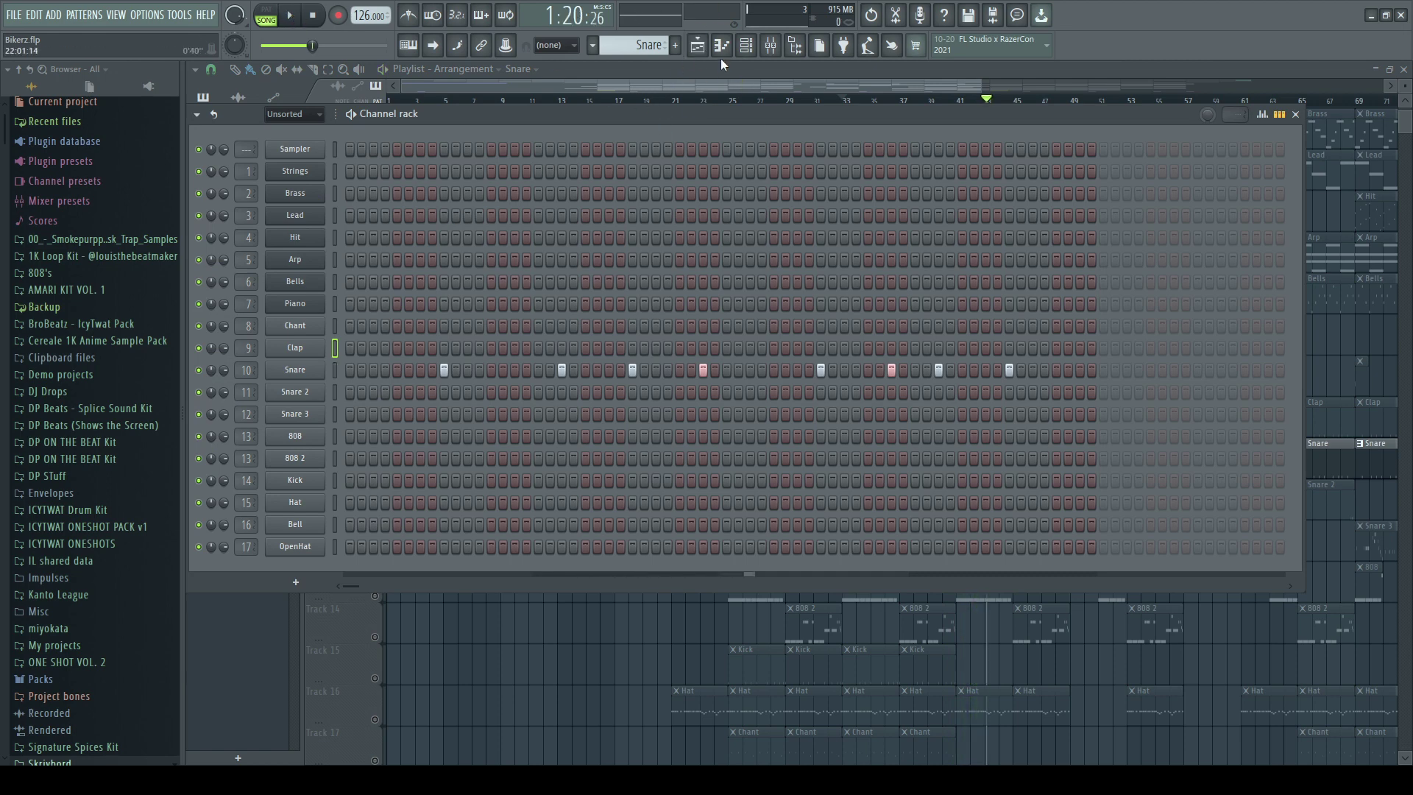
Step: Return to the playlist, enable the Clap track alongside the Snare track and play both together briefly
left_click(697, 46)
left_click(375, 432)
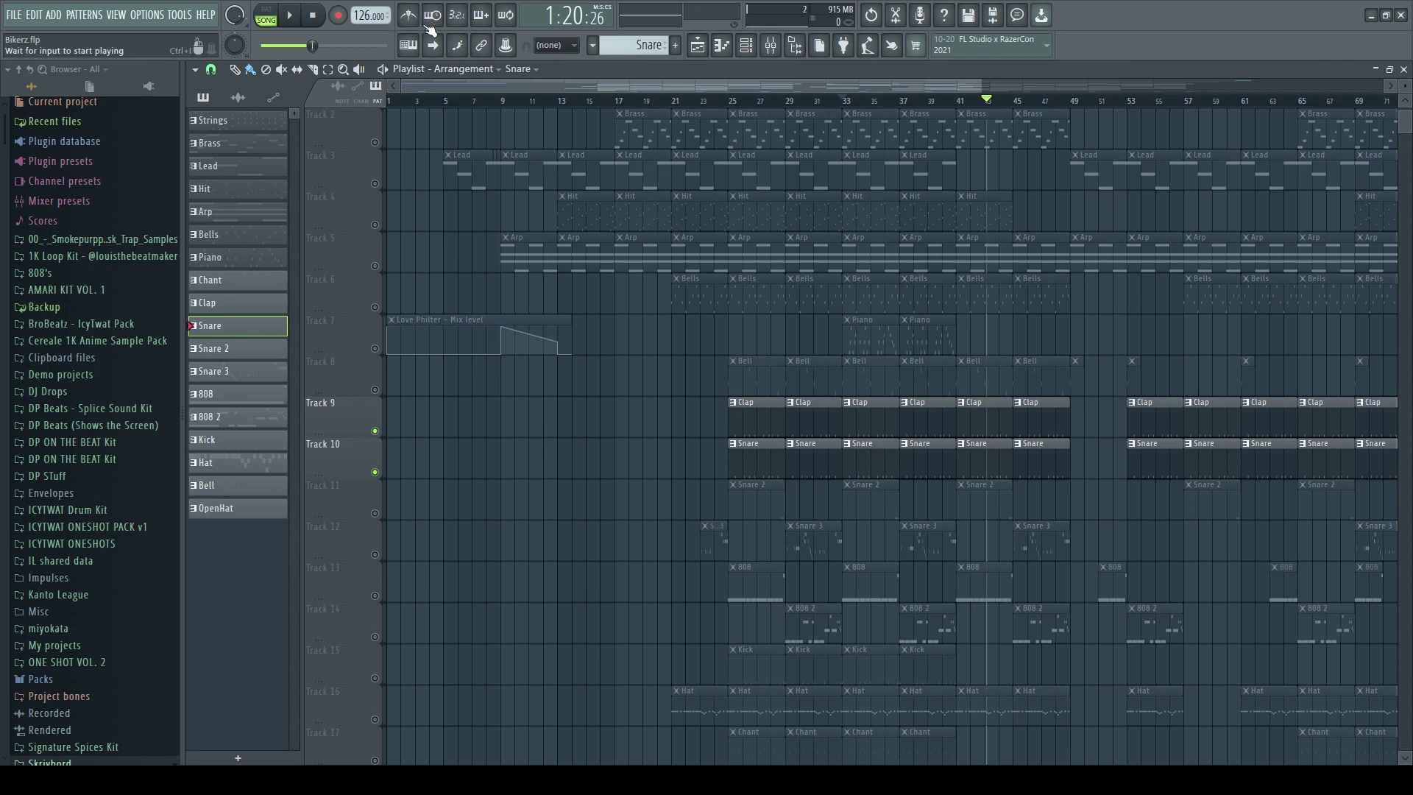
left_click(289, 16)
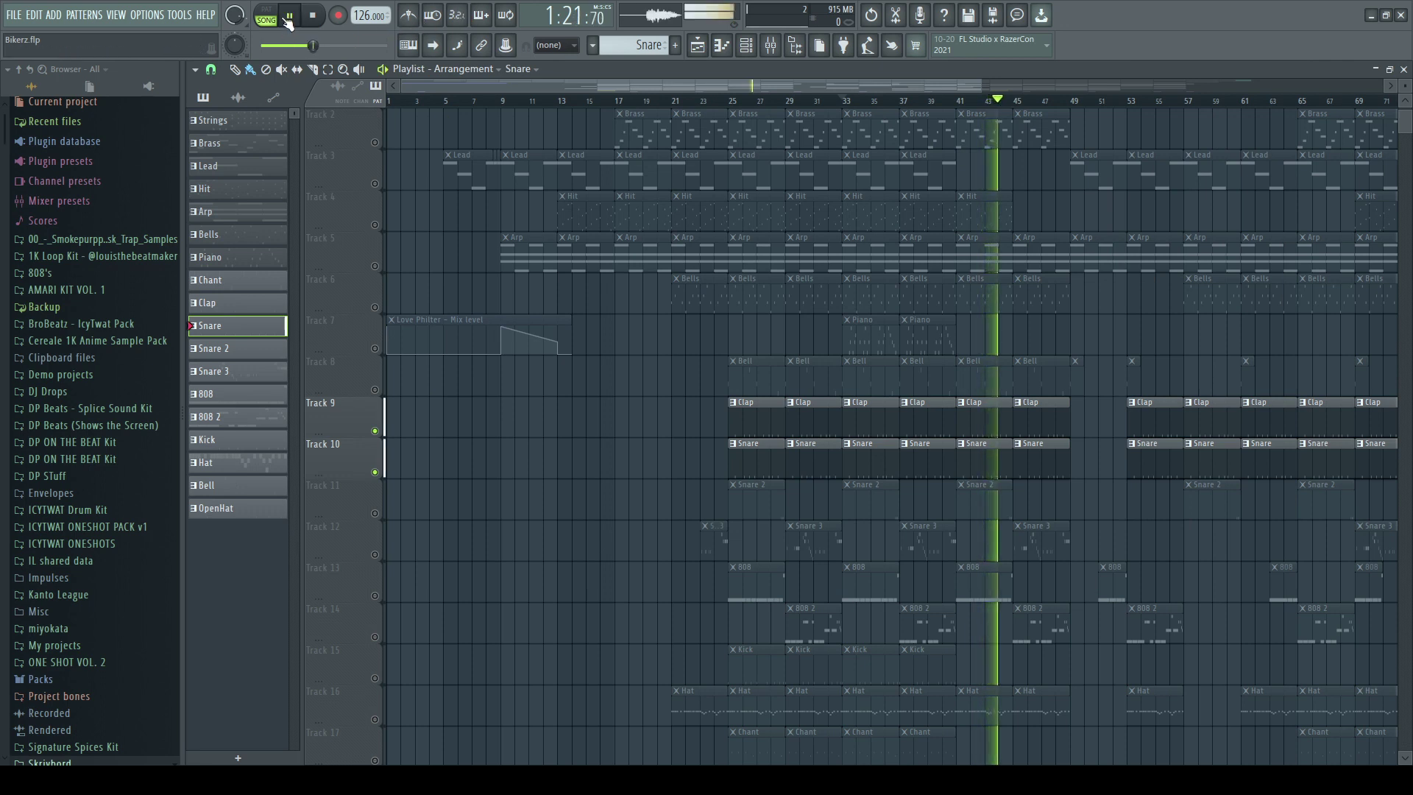
left_click(289, 16)
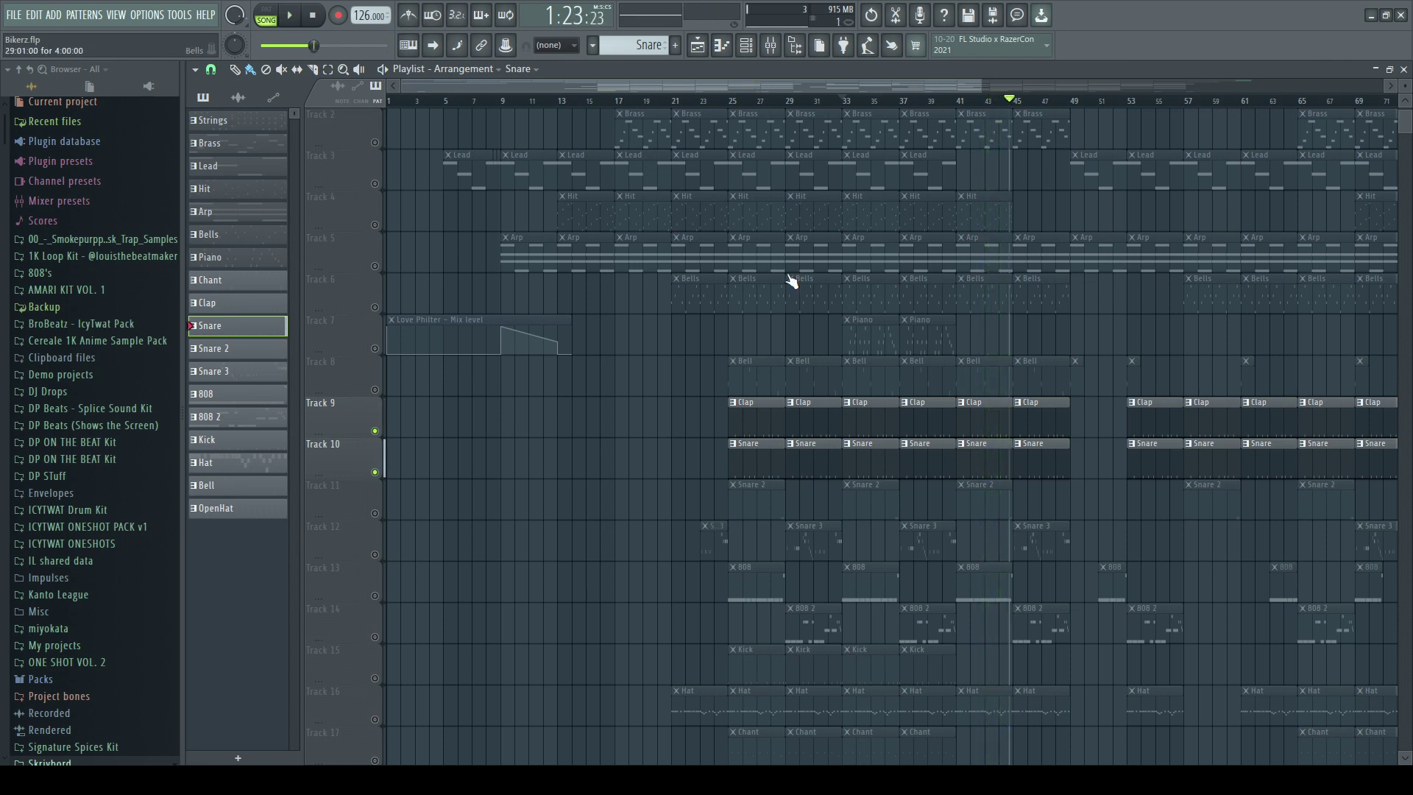
Step: Move the playback position to bar 41 and enable the Snare 2 track on Track 11
left_click_drag(1014, 100, 962, 112)
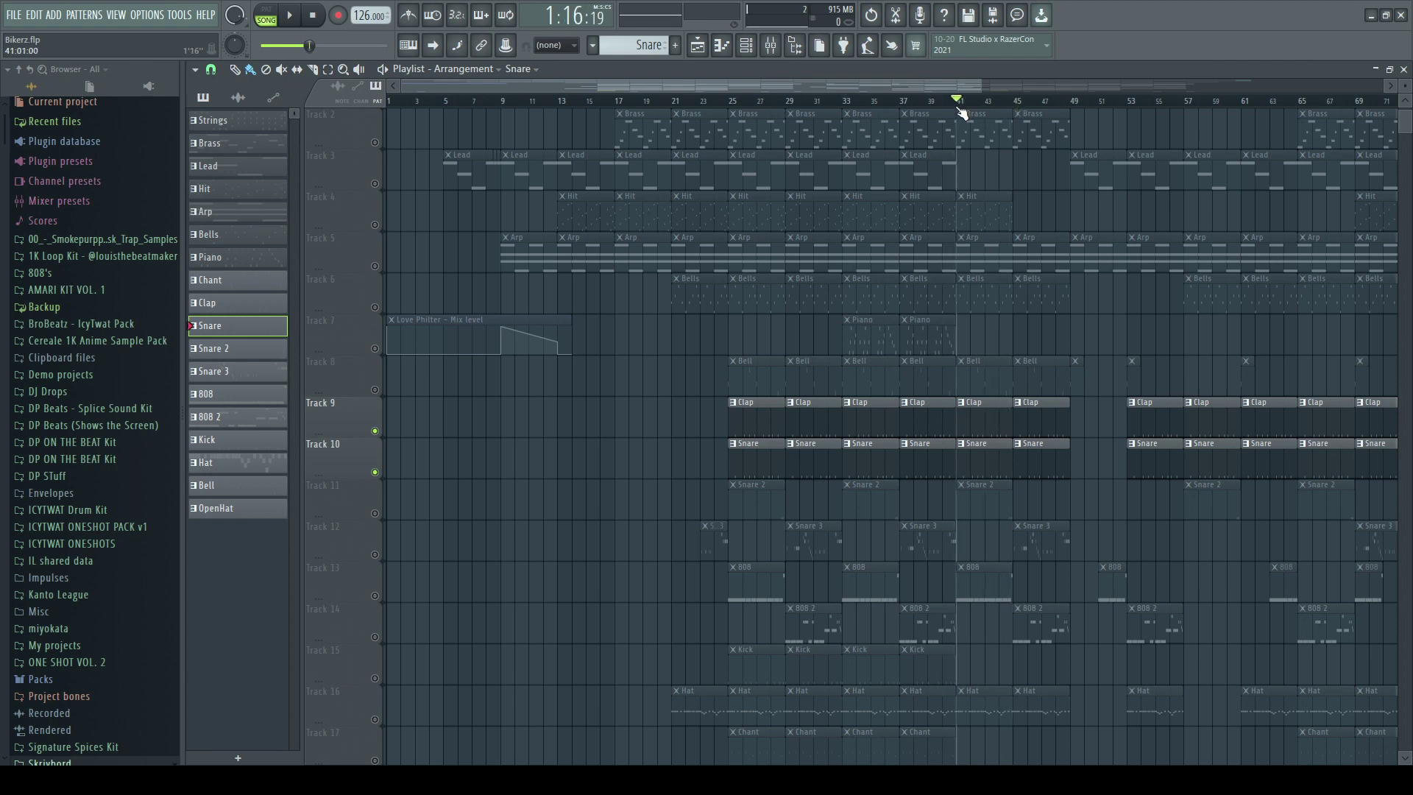
left_click(375, 514)
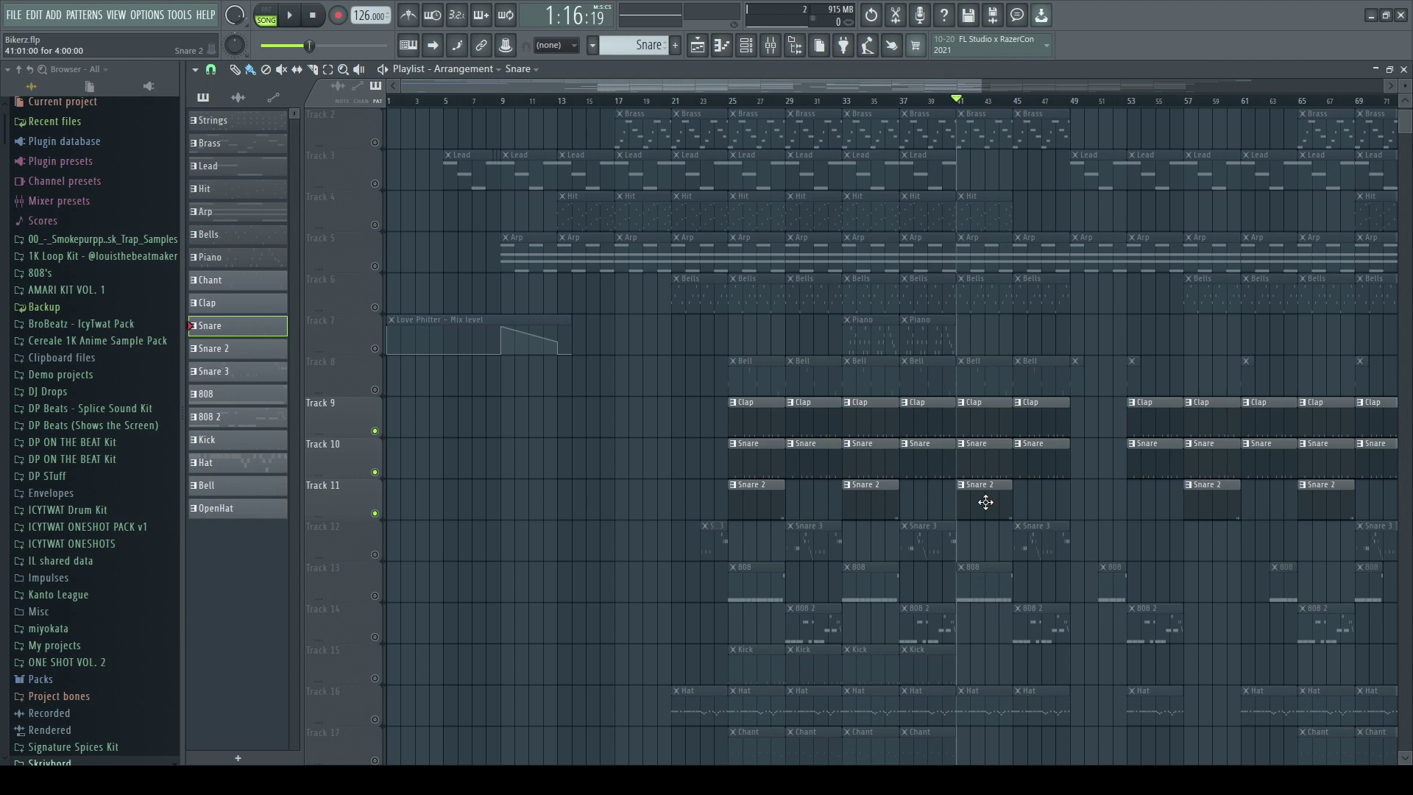
Step: Show the Snare 2 pattern's steps in the channel rack and play it from bar 41 together with the Clap and Snare
left_click(746, 45)
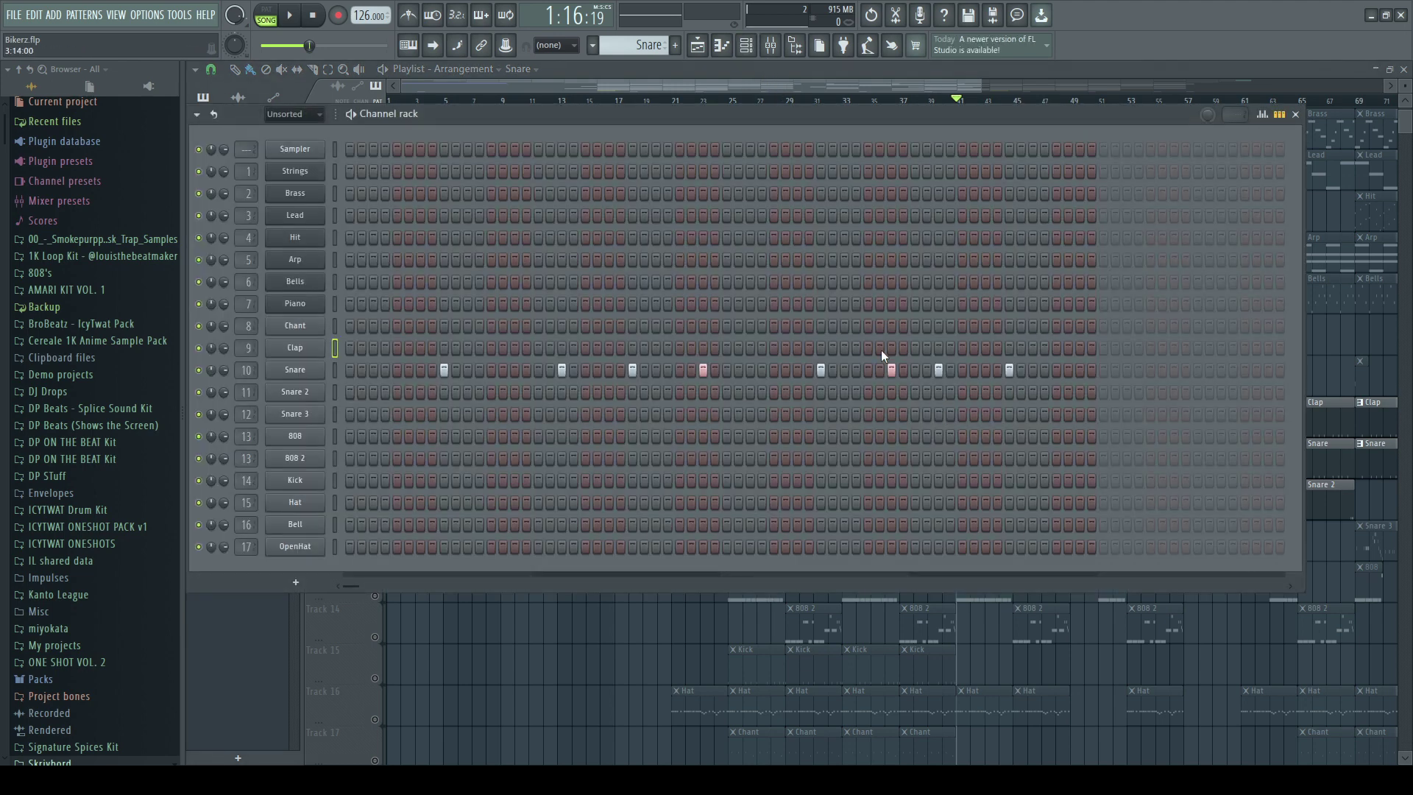
scroll(635, 47, "down", 1)
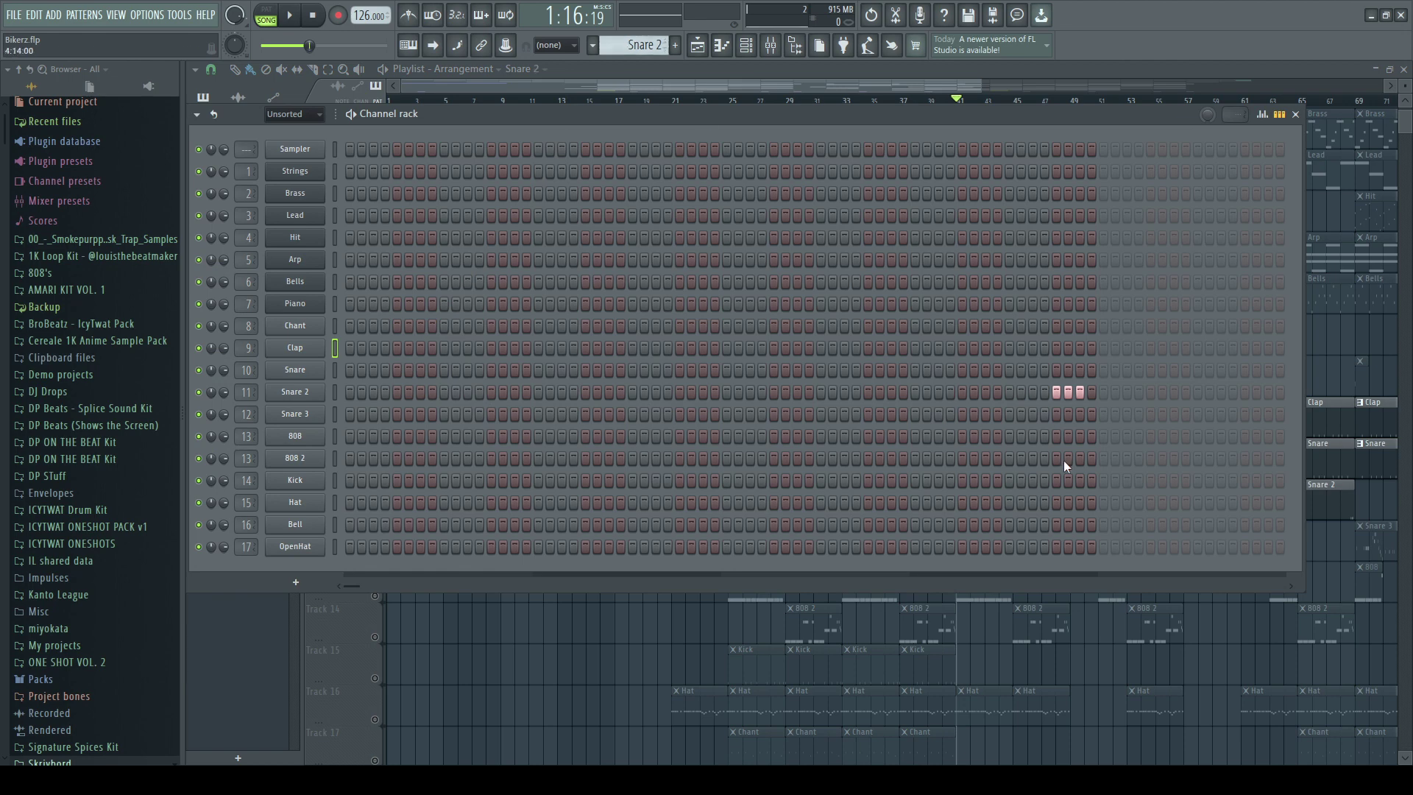
left_click(291, 17)
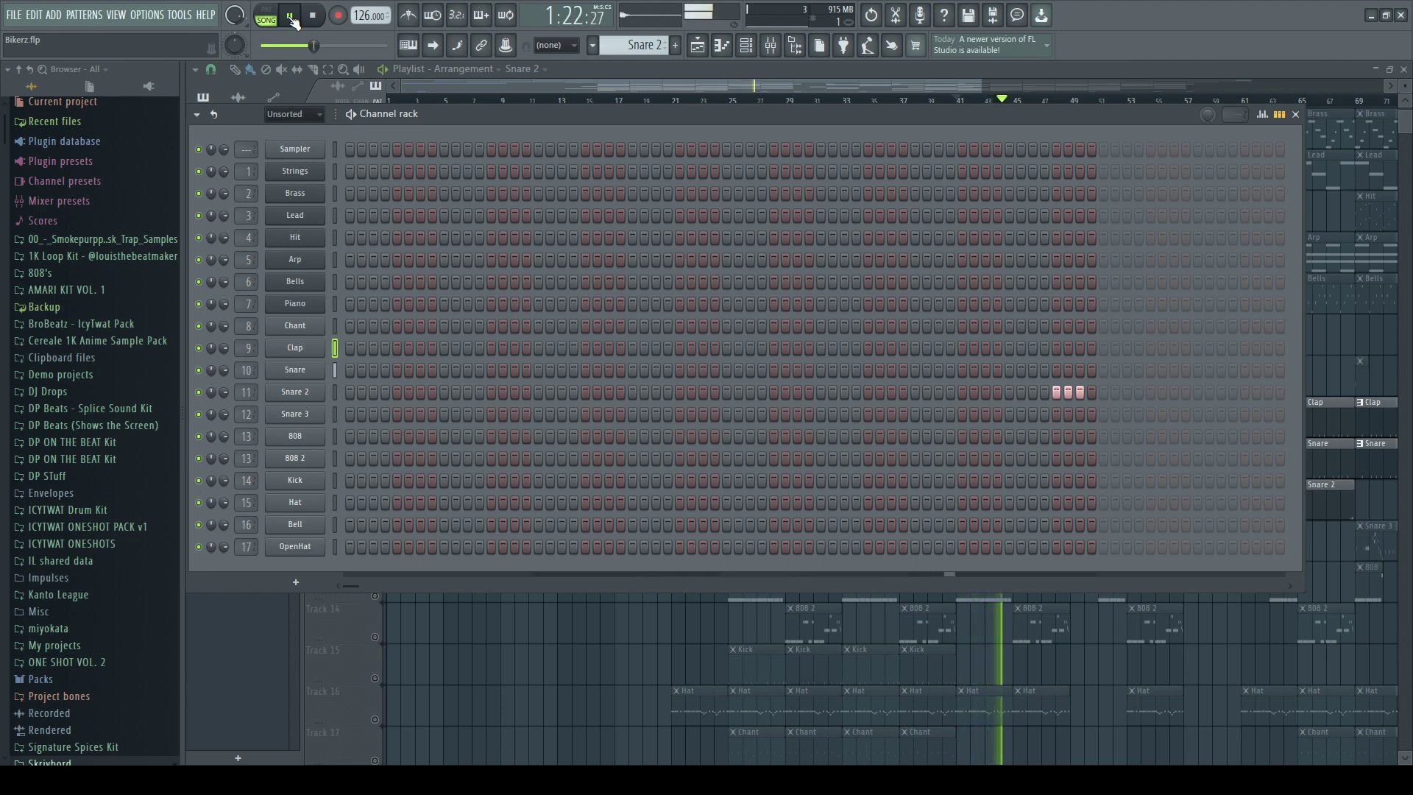
left_click(292, 19)
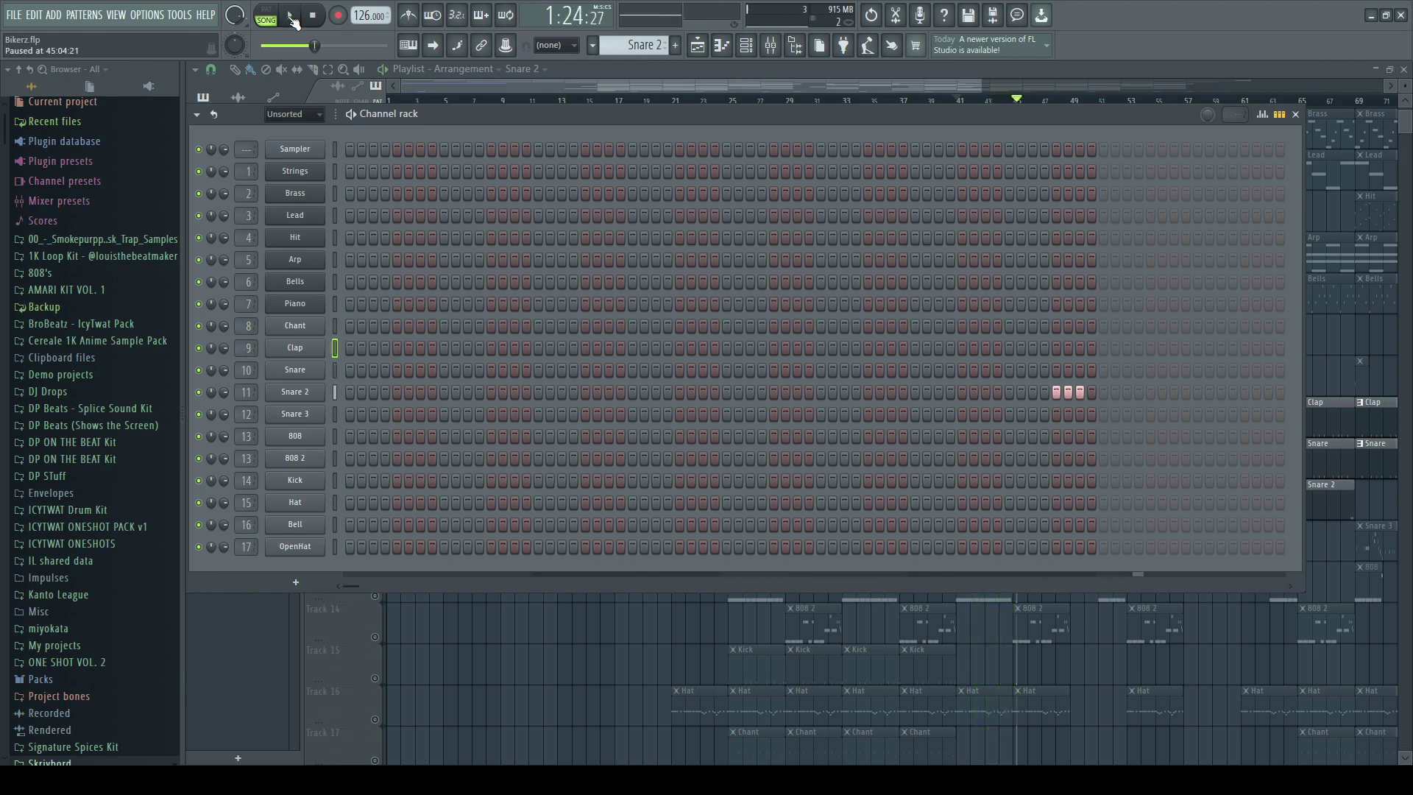
Step: In the playlist, set the playback position to bar 37, enable Snare 3 on Track 12 and mute the Snare 2, Snare and Clap tracks
left_click(697, 45)
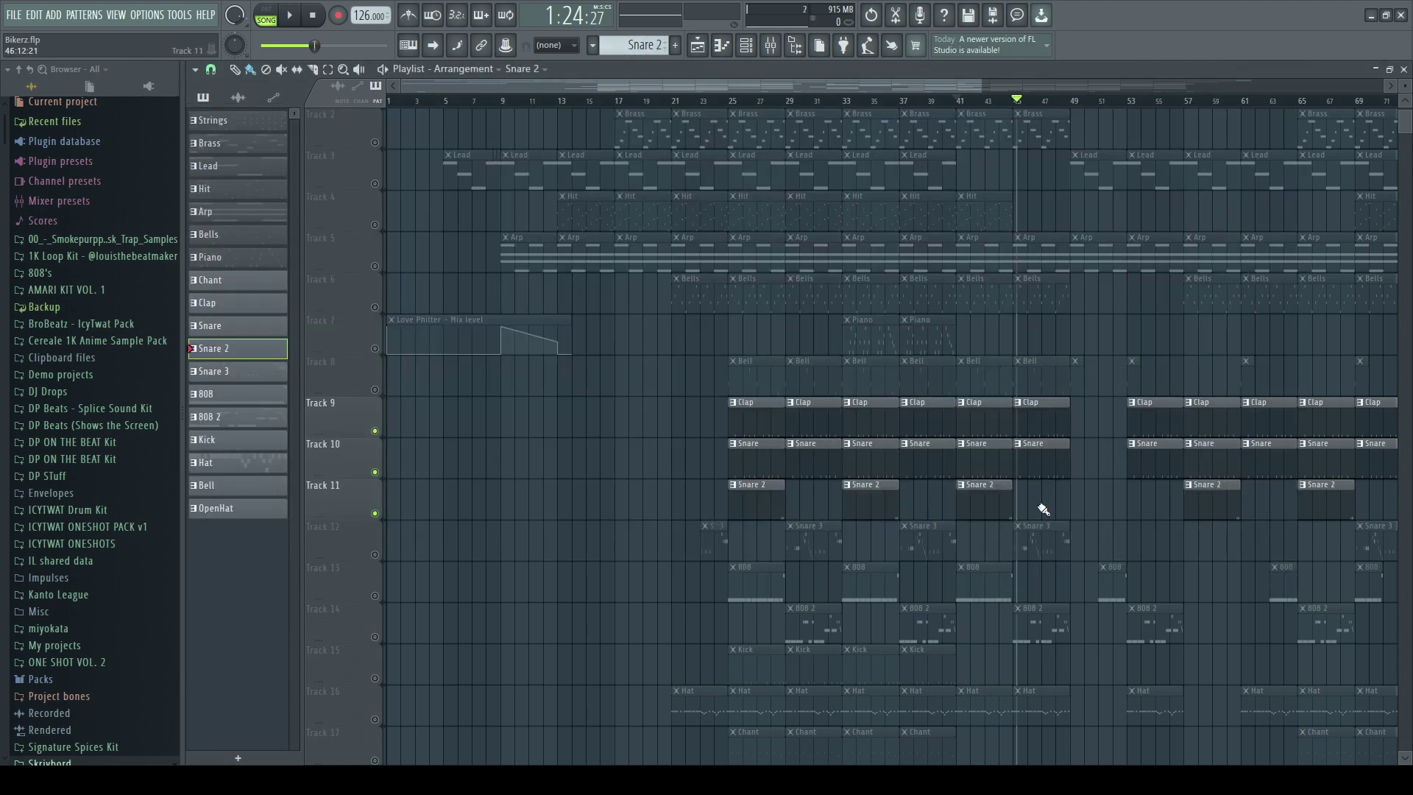
mouse_move(1016, 100)
left_mouse_down()
mouse_move(951, 103)
mouse_move(904, 125)
left_mouse_up()
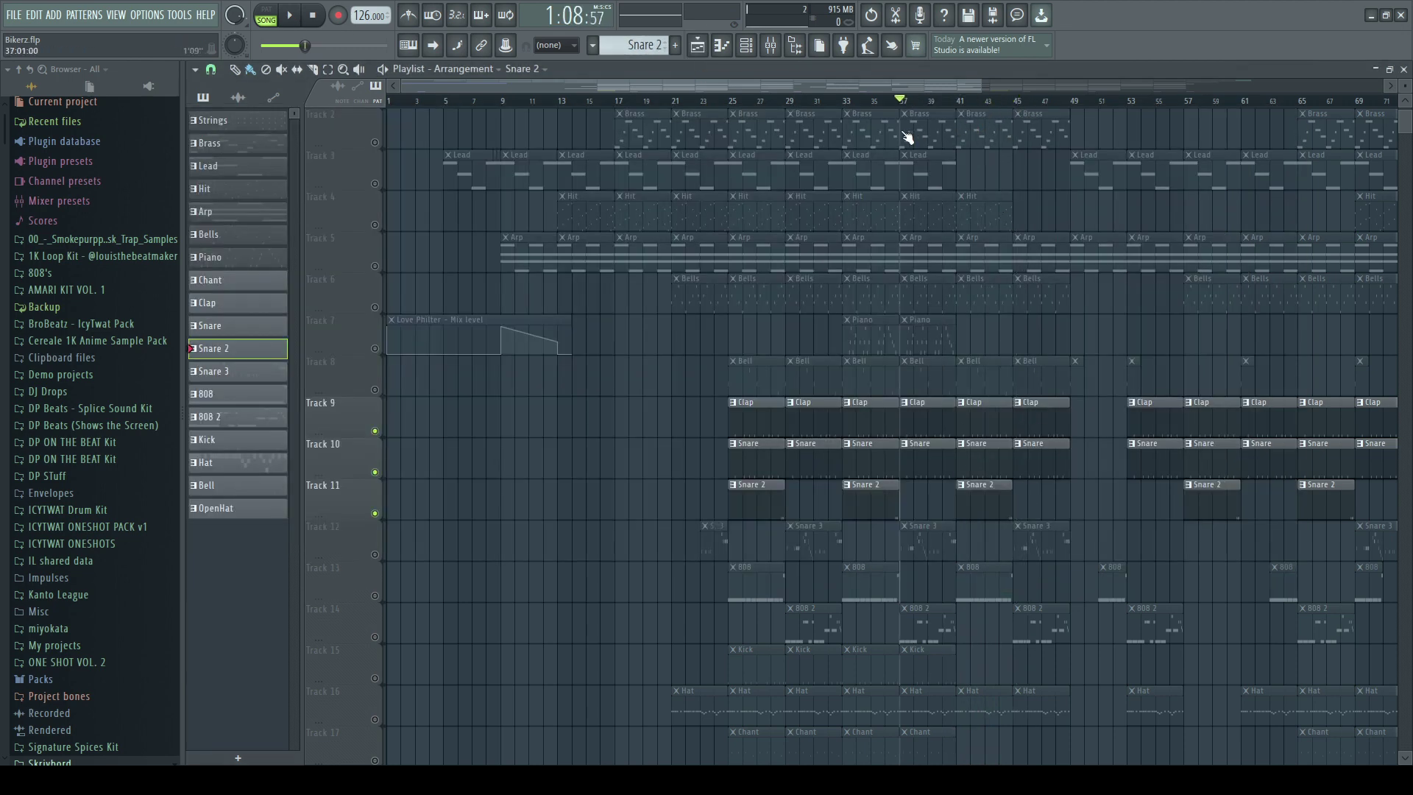
left_click(375, 554)
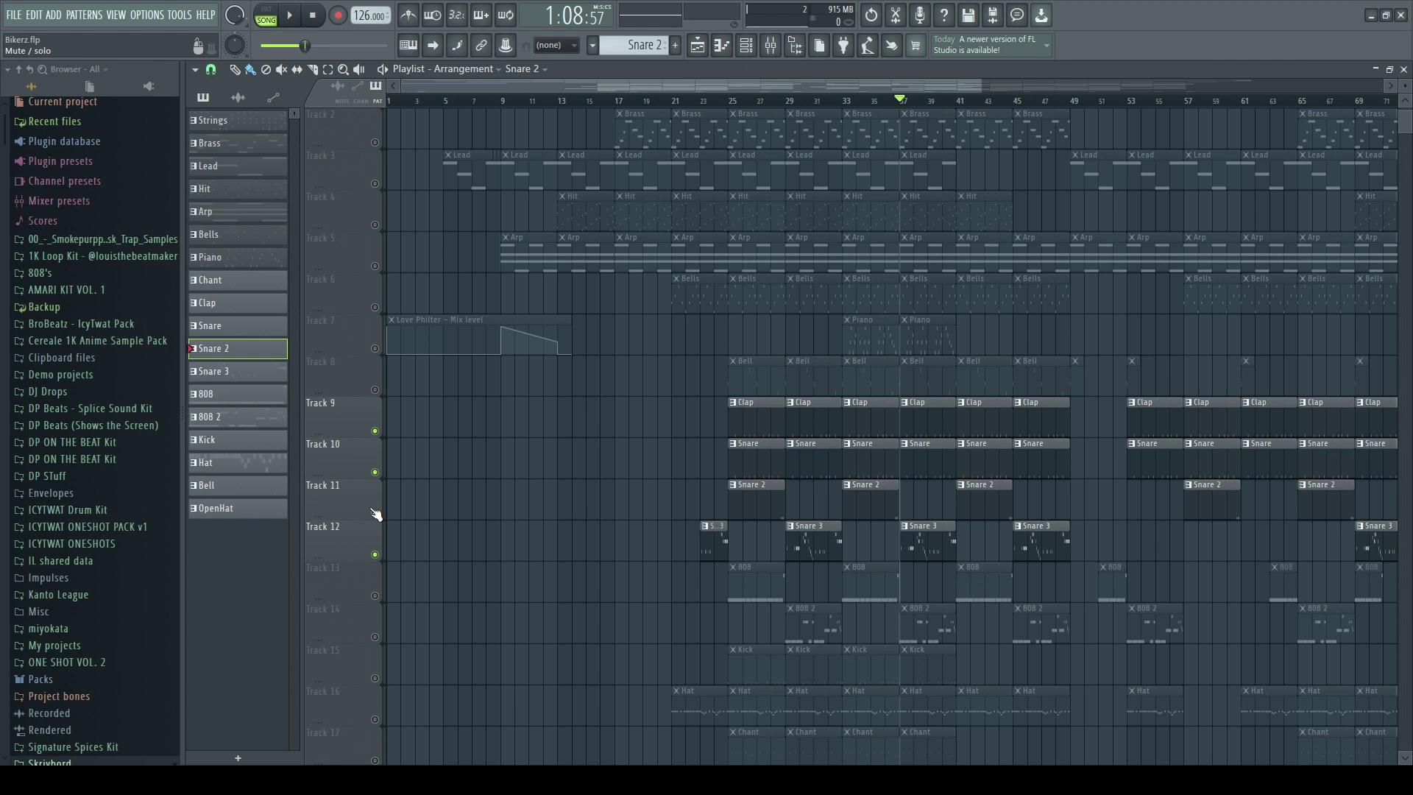
left_click(376, 513)
left_click(376, 473)
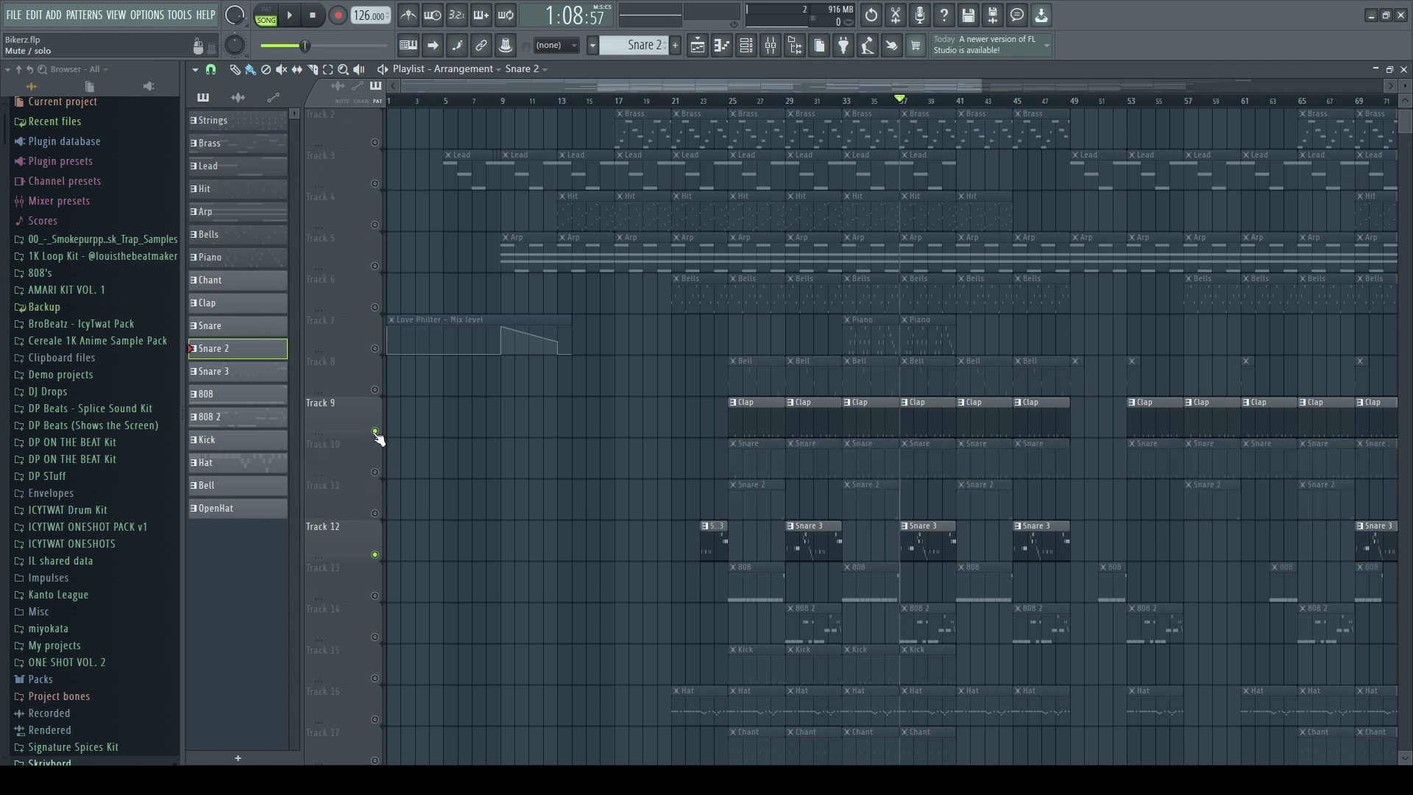
left_click(376, 431)
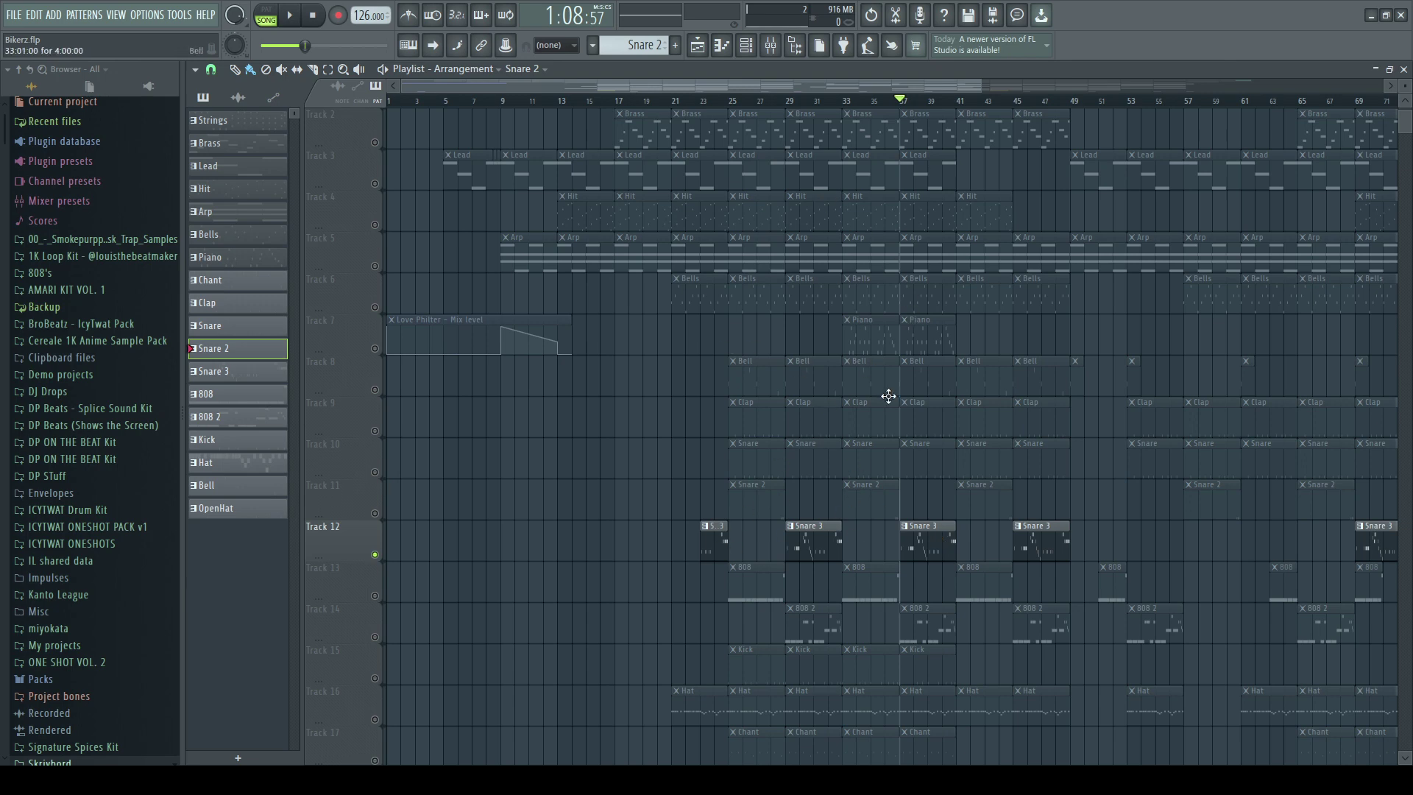
Step: Open the Snare 3 clip at bar 37 in the piano roll and examine its notes from bar 1
scroll(711, 160, "up", 3)
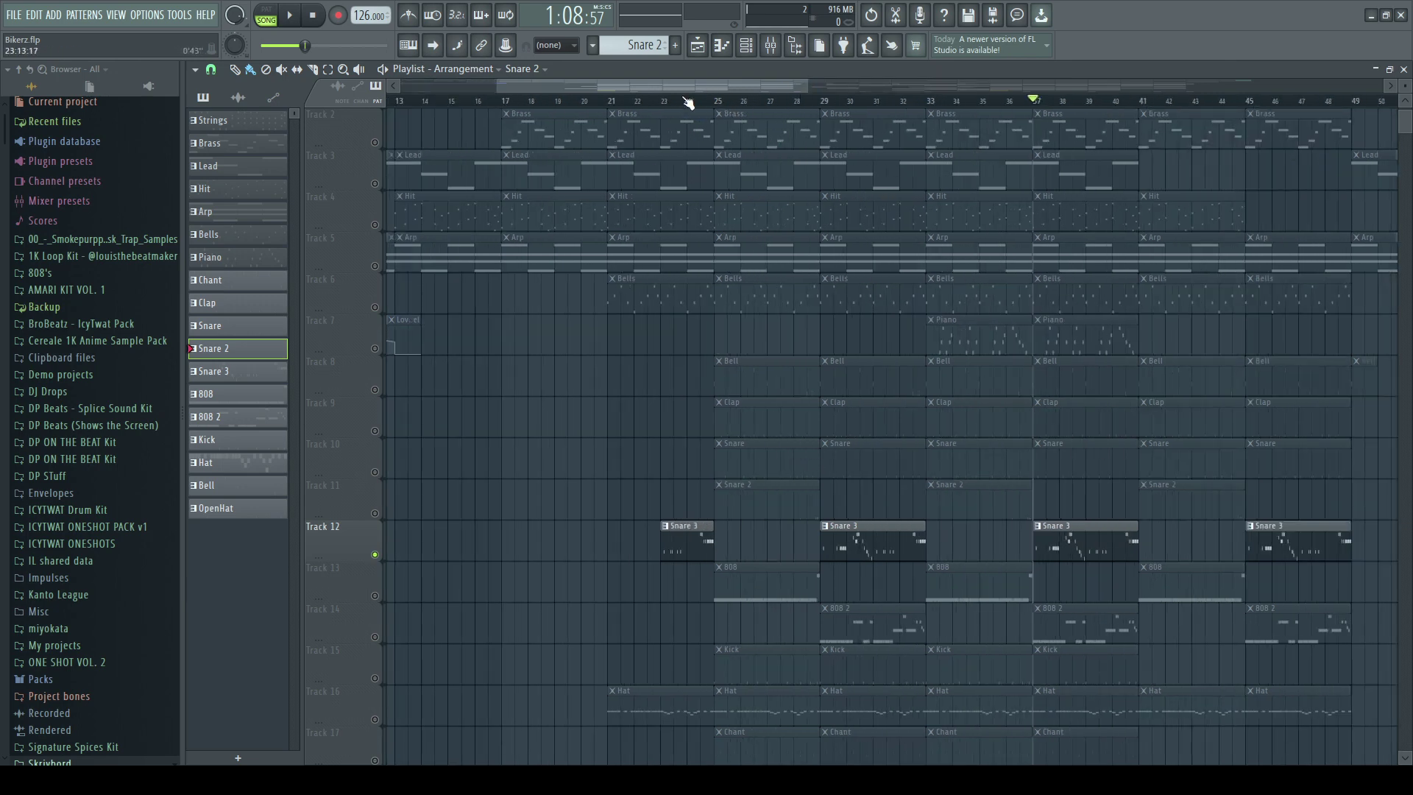
scroll(894, 104, "down", 2)
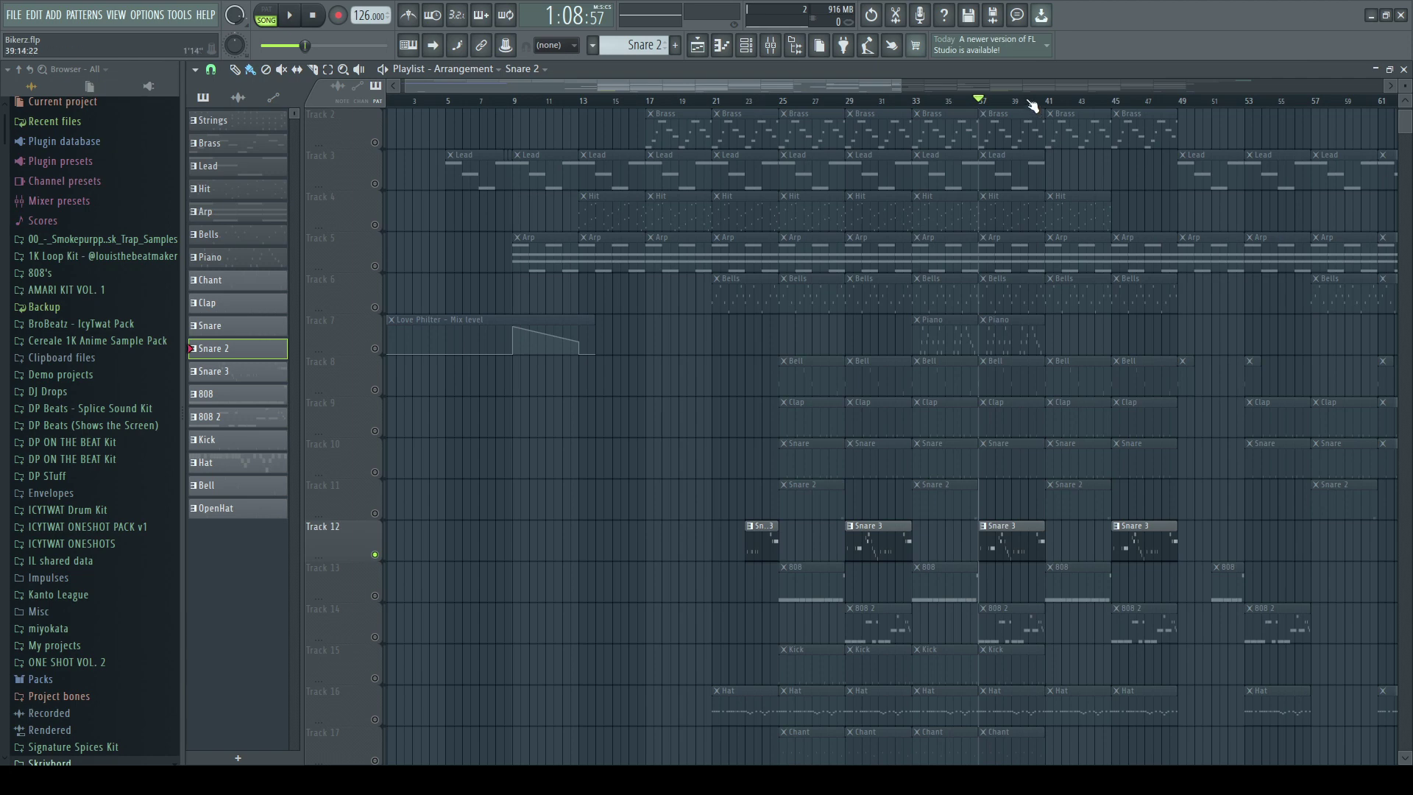
scroll(1033, 103, "down", 1)
scroll(1033, 103, "up", 2)
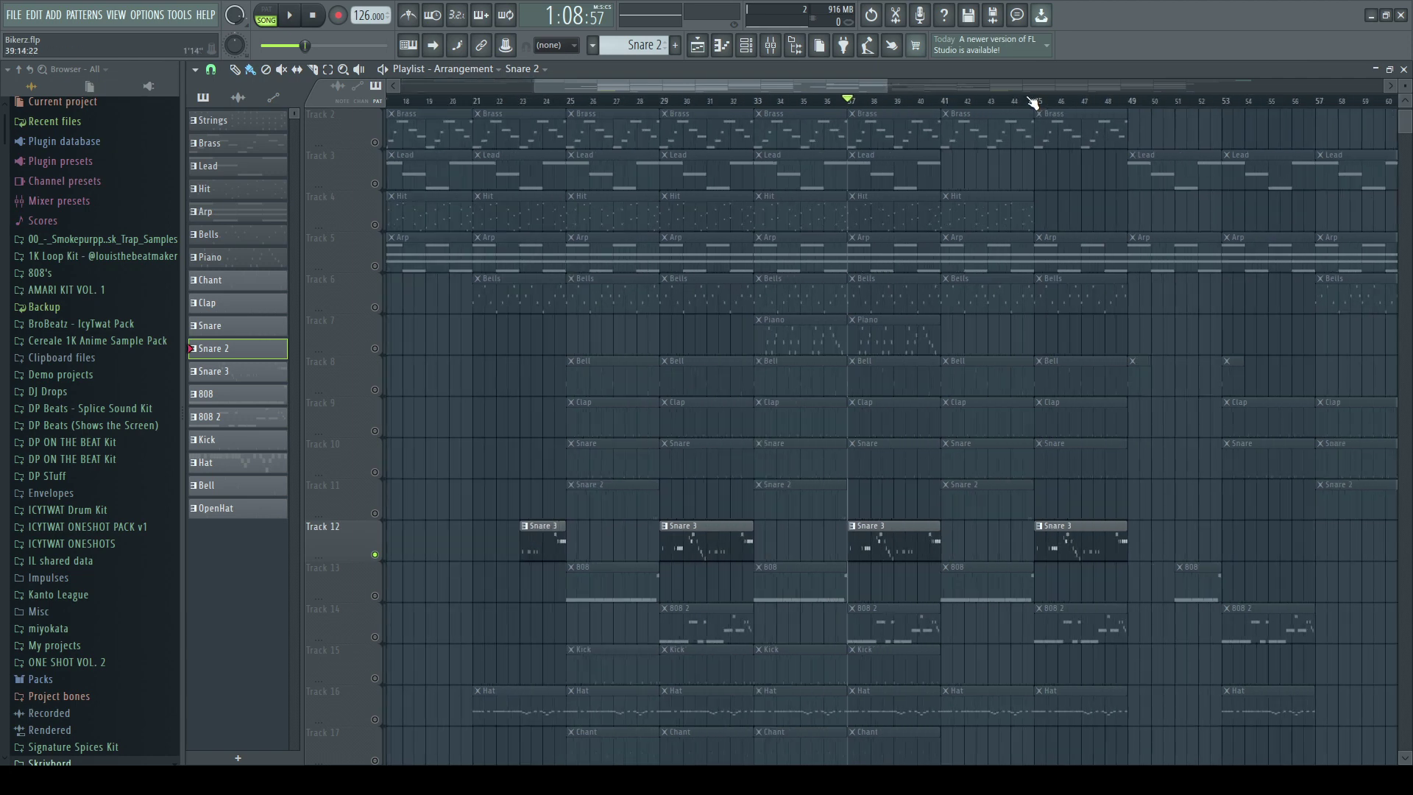
double_click(909, 550)
left_click_drag(769, 78, 439, 87)
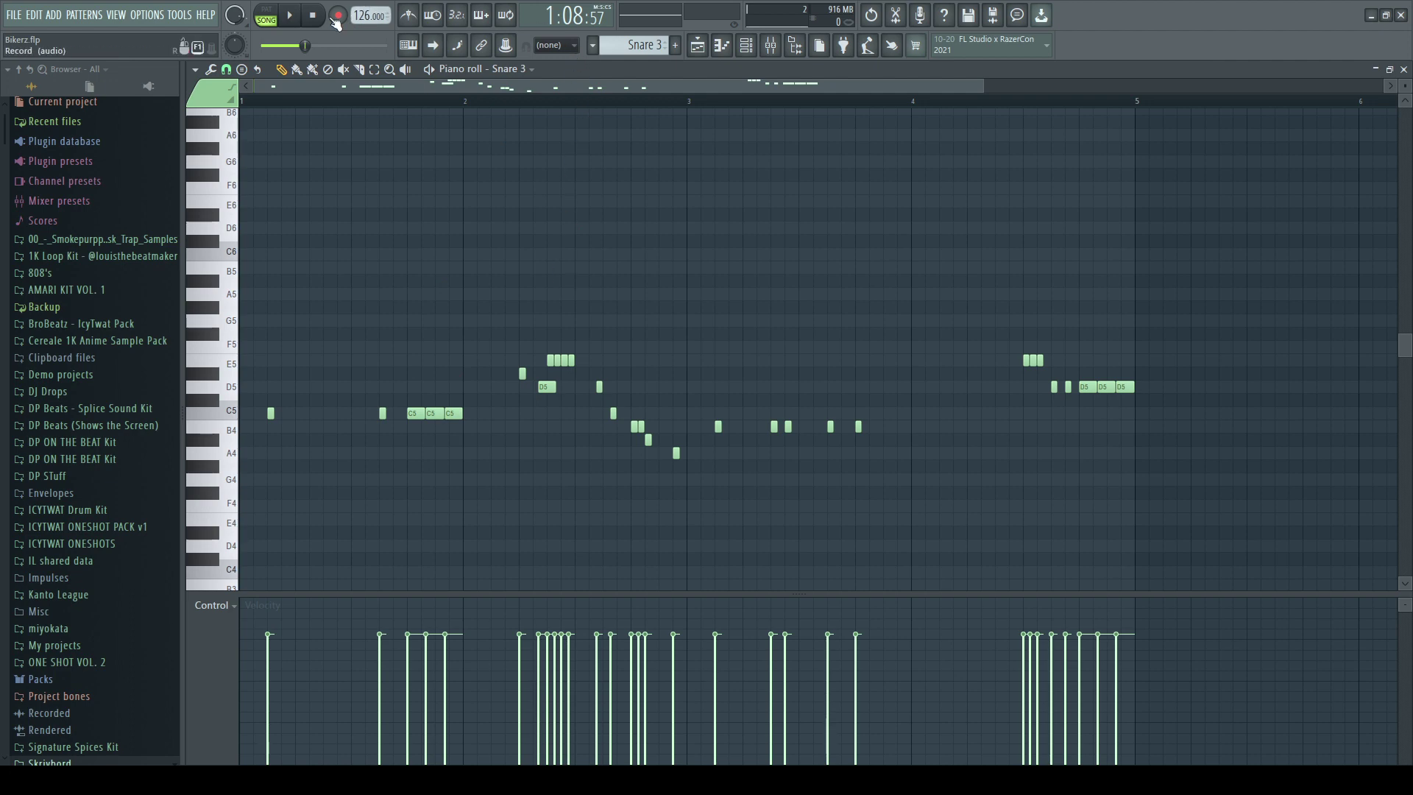
Step: Play the Snare 3 notes on their own, and return the playlist's playback position to bar 37
left_click(292, 16)
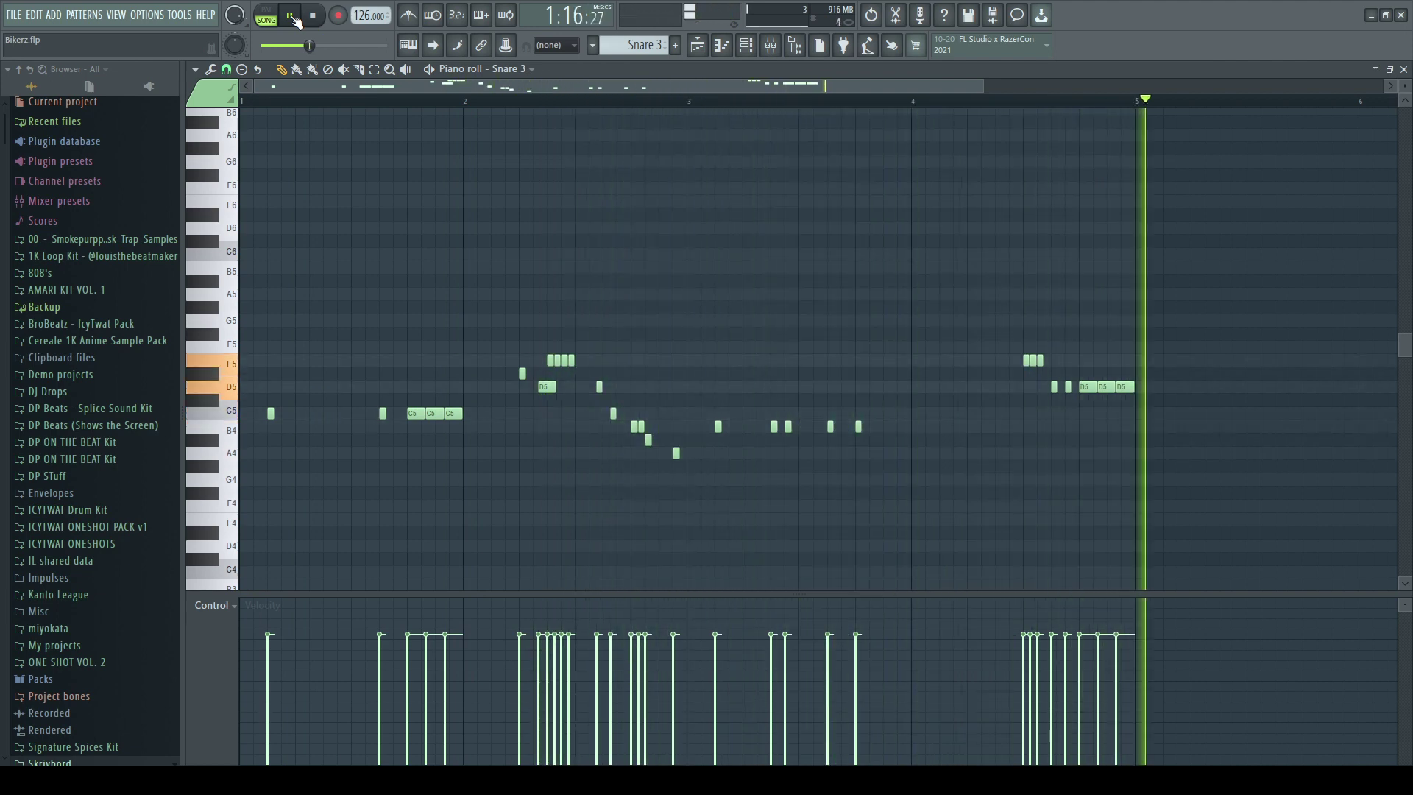
left_click(292, 16)
left_click(697, 45)
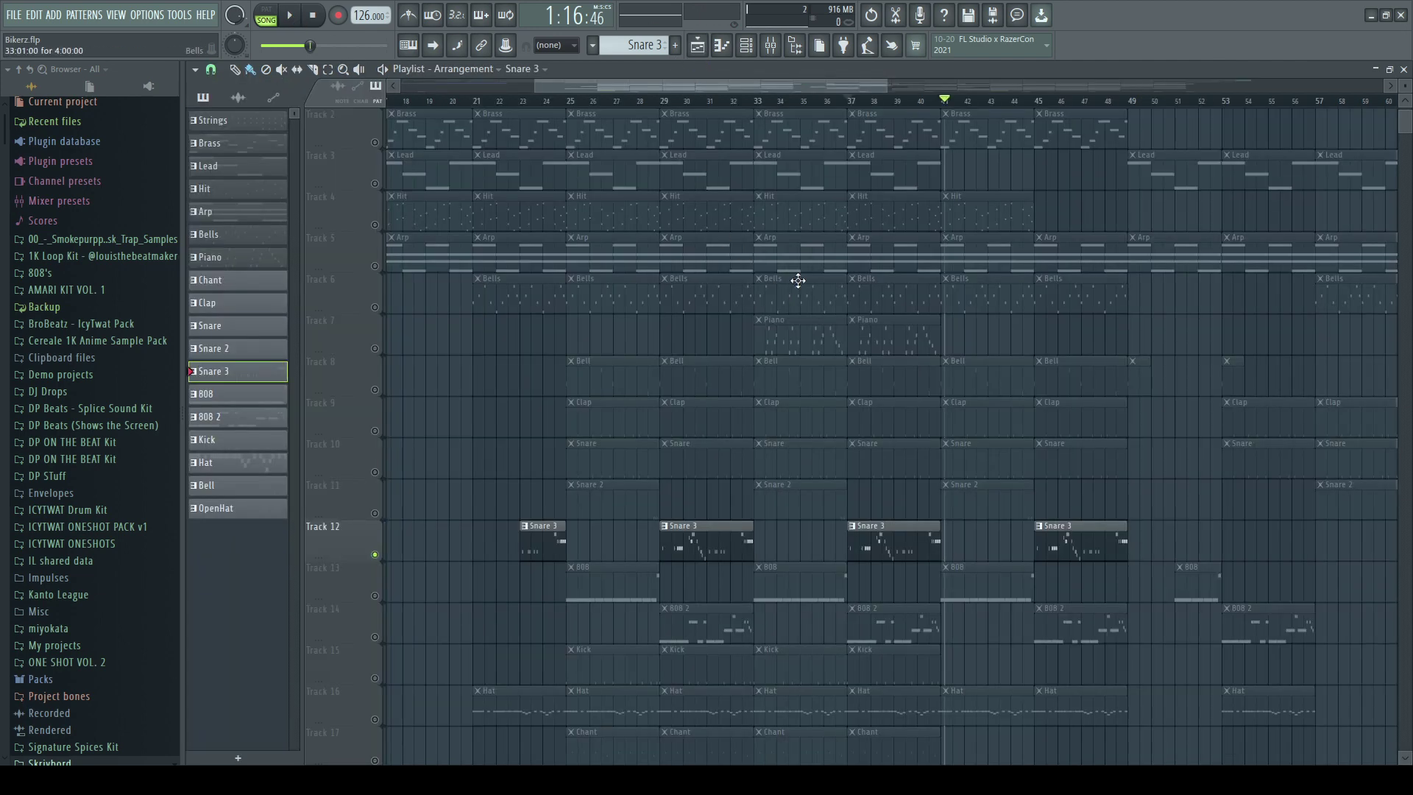
left_click_drag(946, 100, 850, 103)
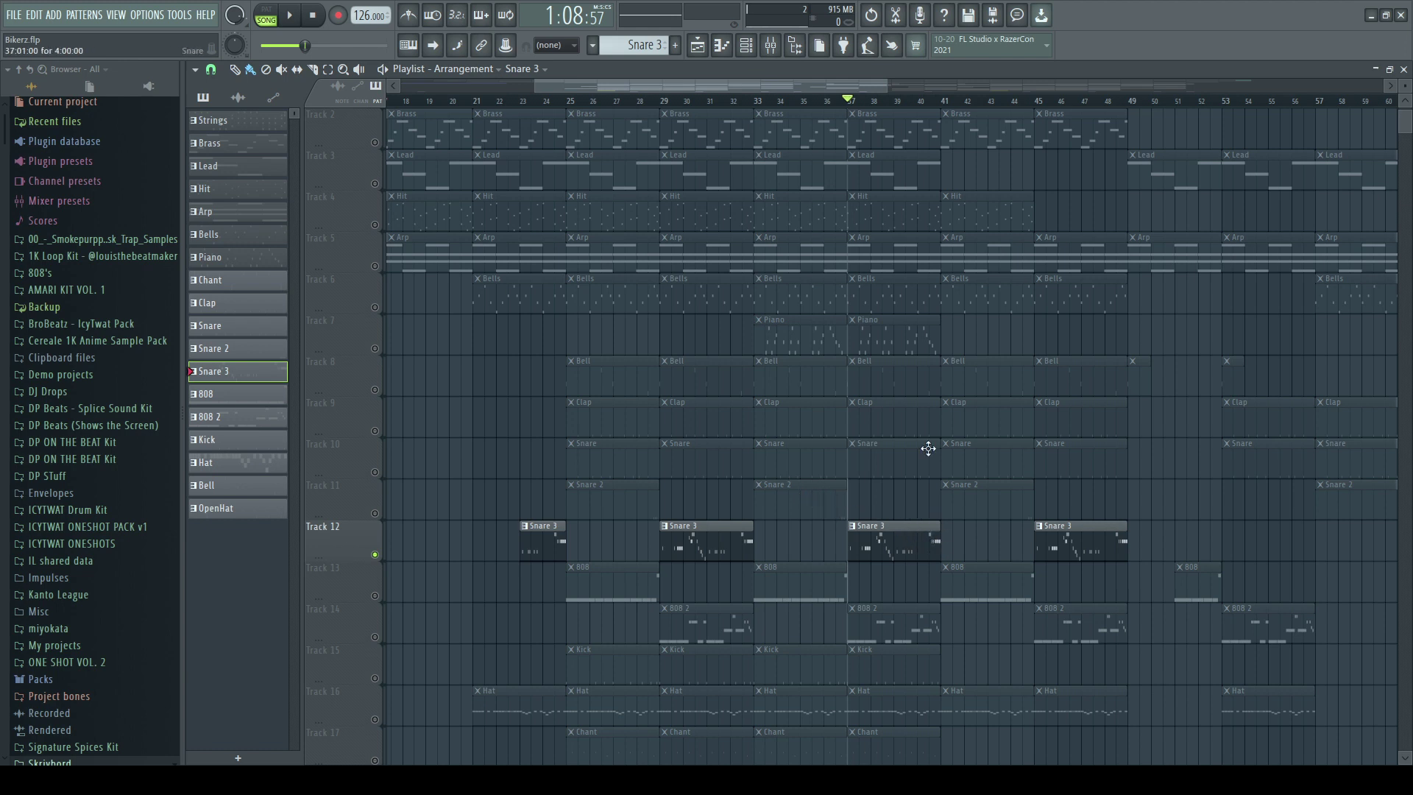
Step: Enable the Snare and Clap tracks and play them together with Snare 3 from bar 37, resetting the playback position to bar 37
left_click(375, 473)
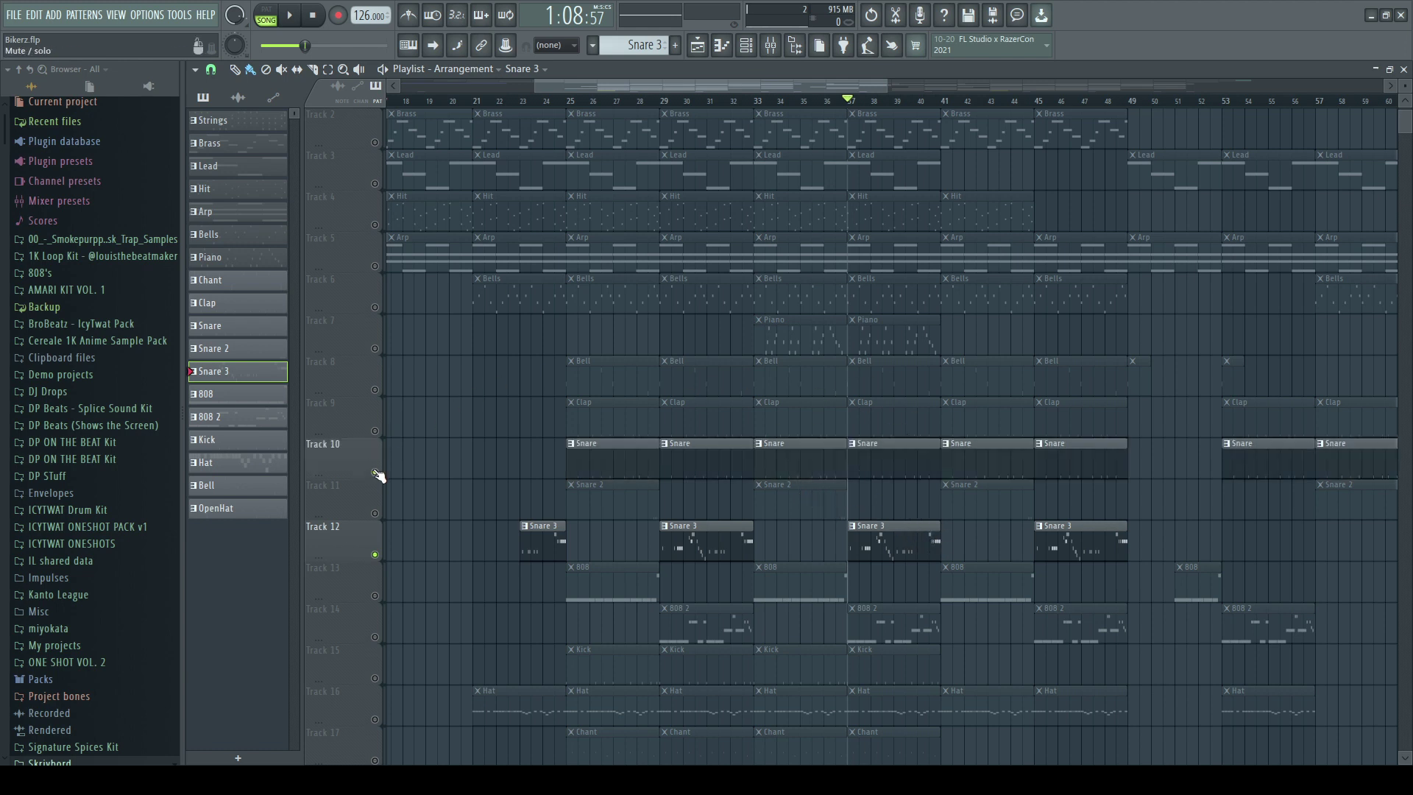
left_click(376, 433)
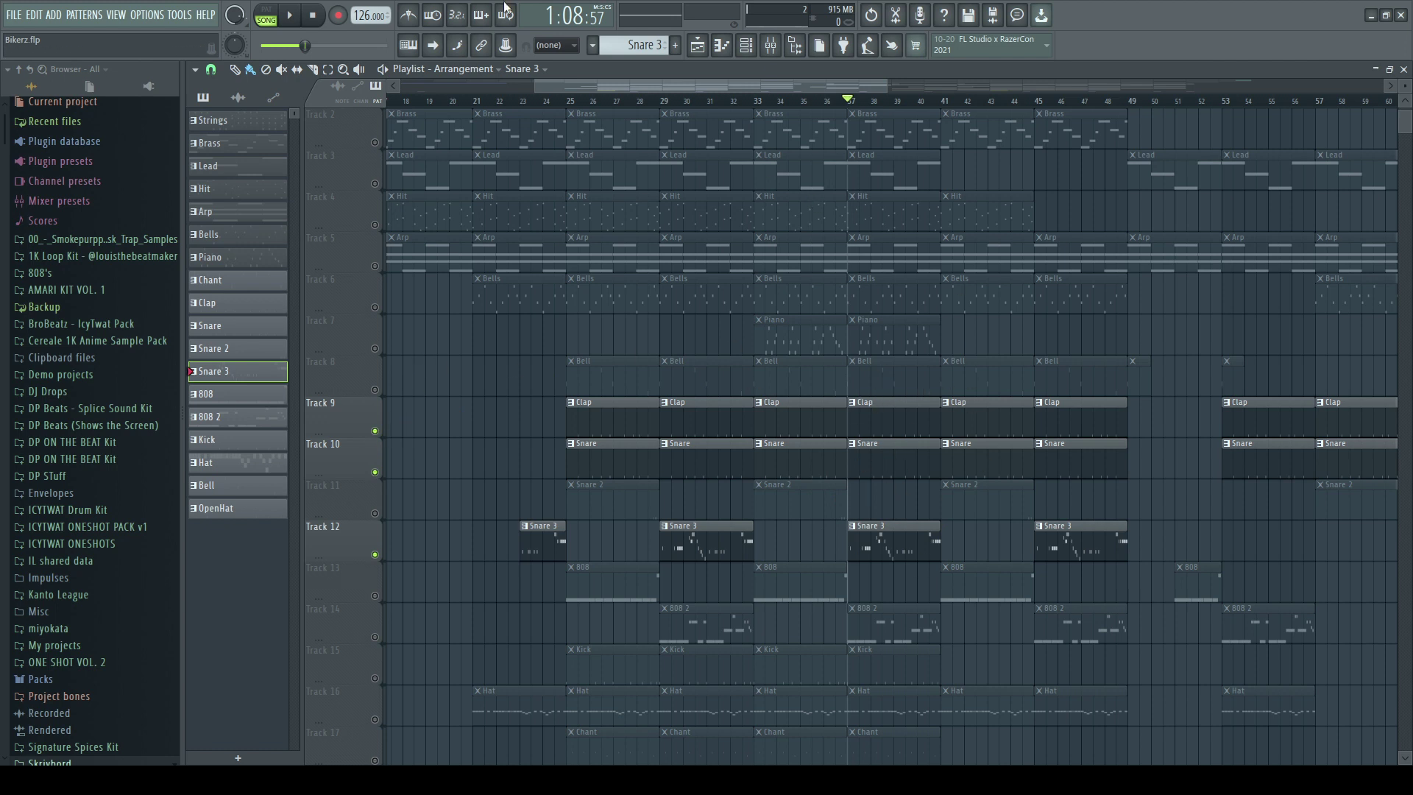
left_click(301, 16)
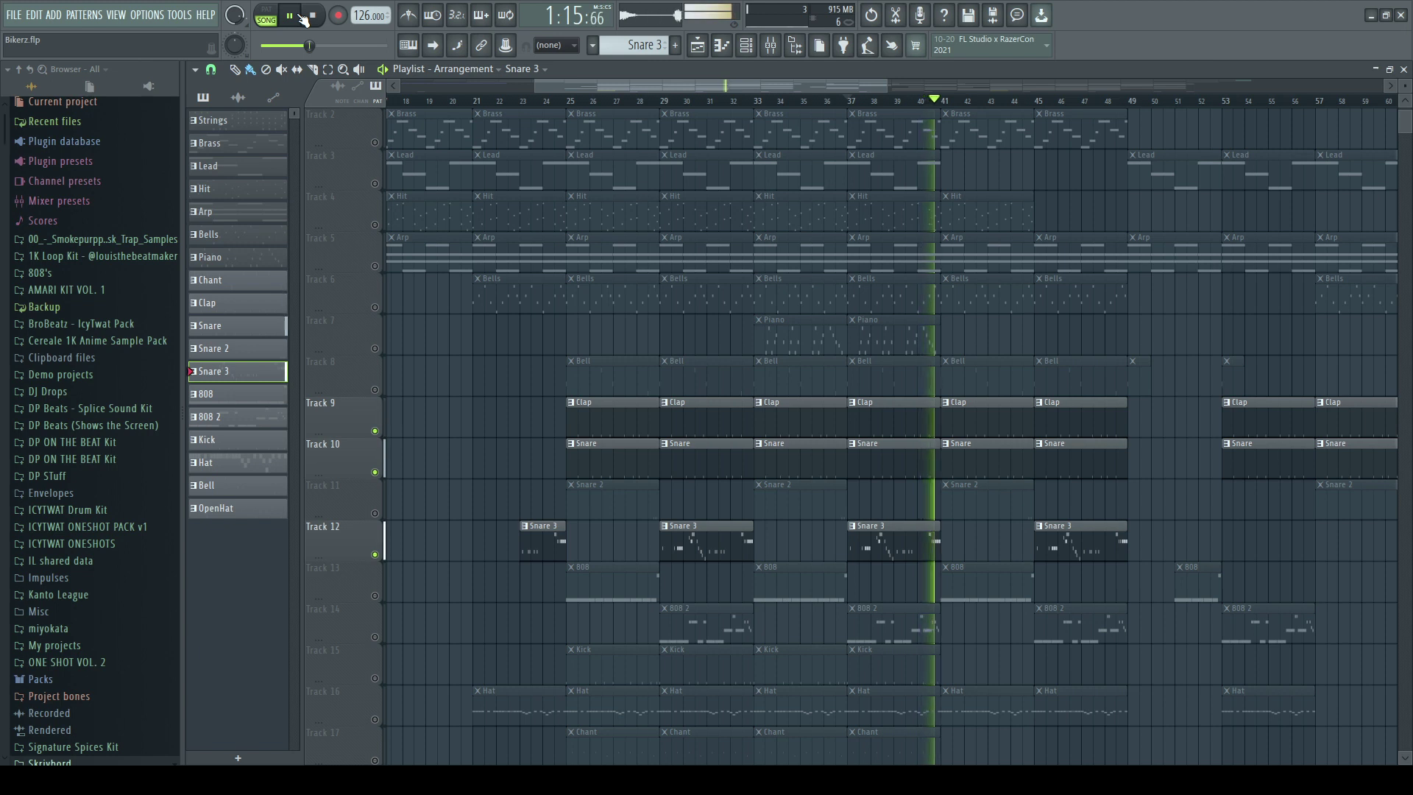
left_click(300, 15)
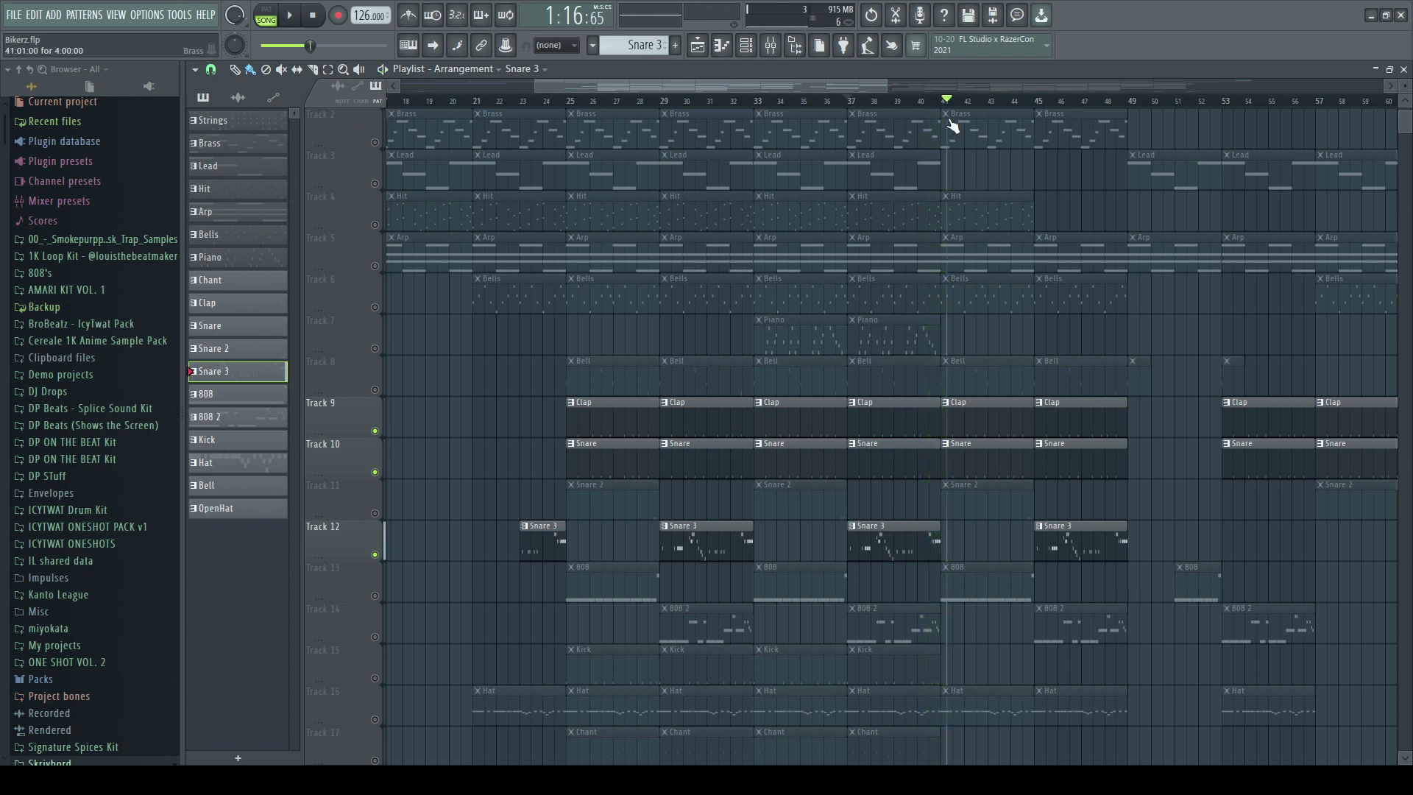
left_click_drag(947, 99, 848, 99)
Step: Mute the Snare 3, Snare and Clap tracks in the playlist
scroll(731, 342, "down", 2)
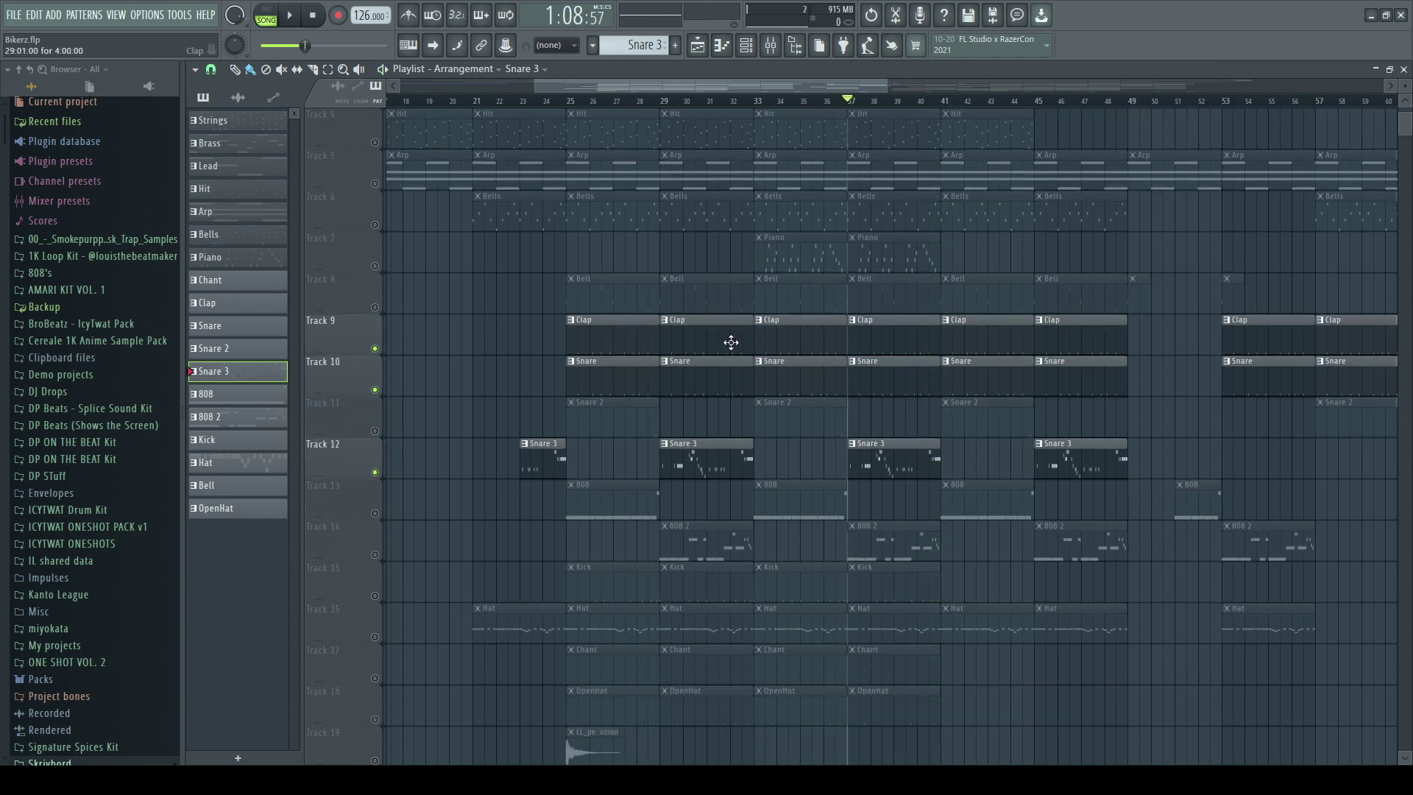
left_click(374, 472)
left_click(375, 389)
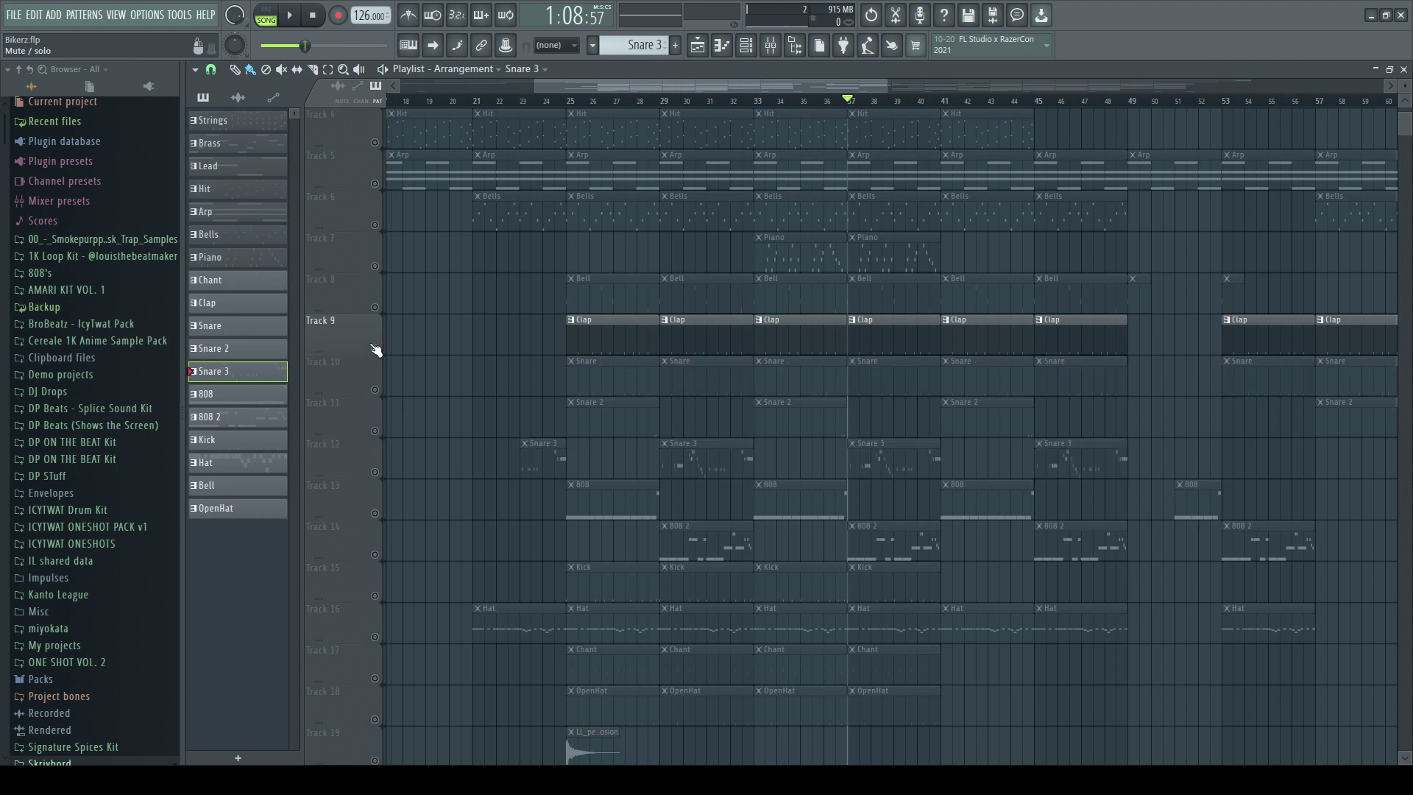
left_click(374, 348)
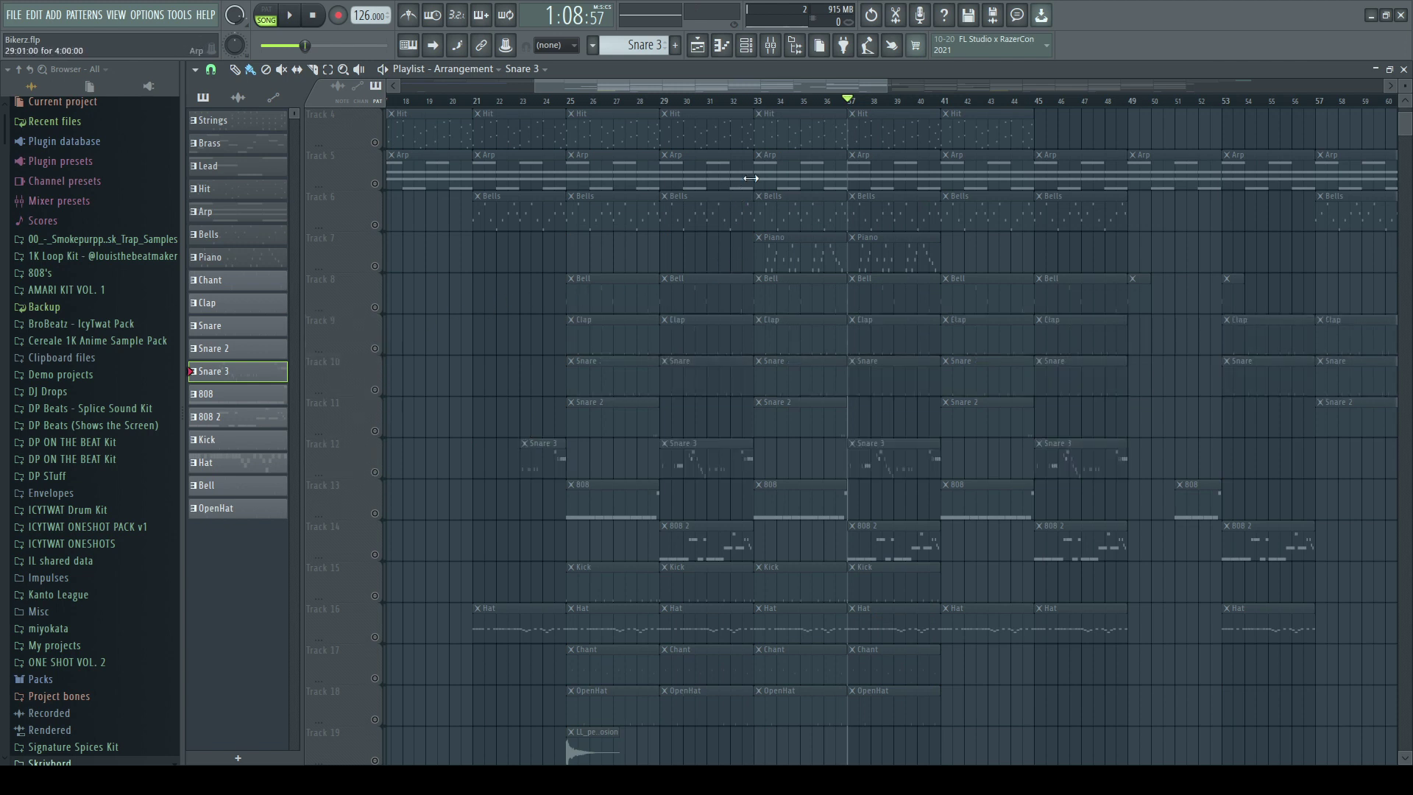
Step: Select the time range from bar 33 to bar 37 in the playlist and enable the 808 track on Track 13
left_click(756, 102)
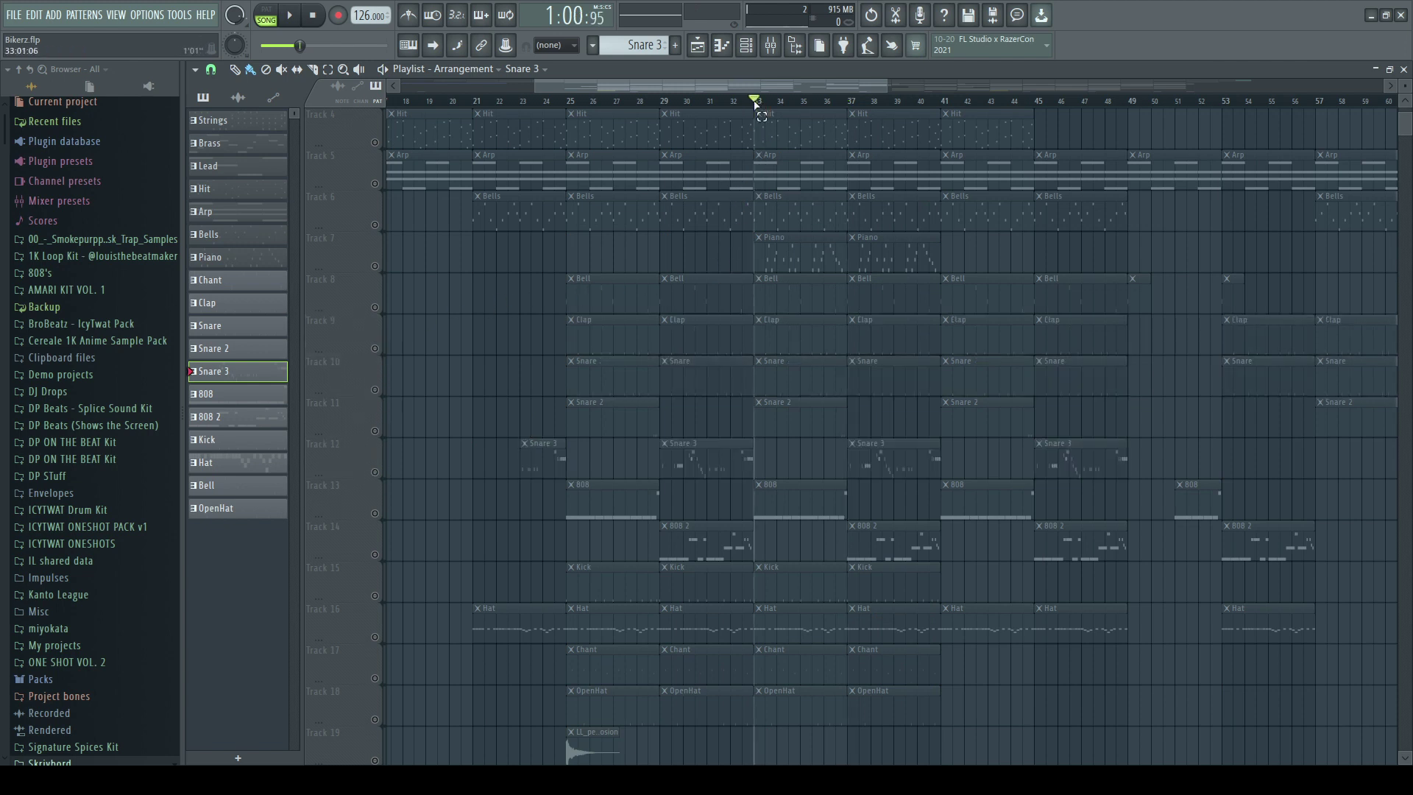
left_click_drag(756, 102, 850, 103)
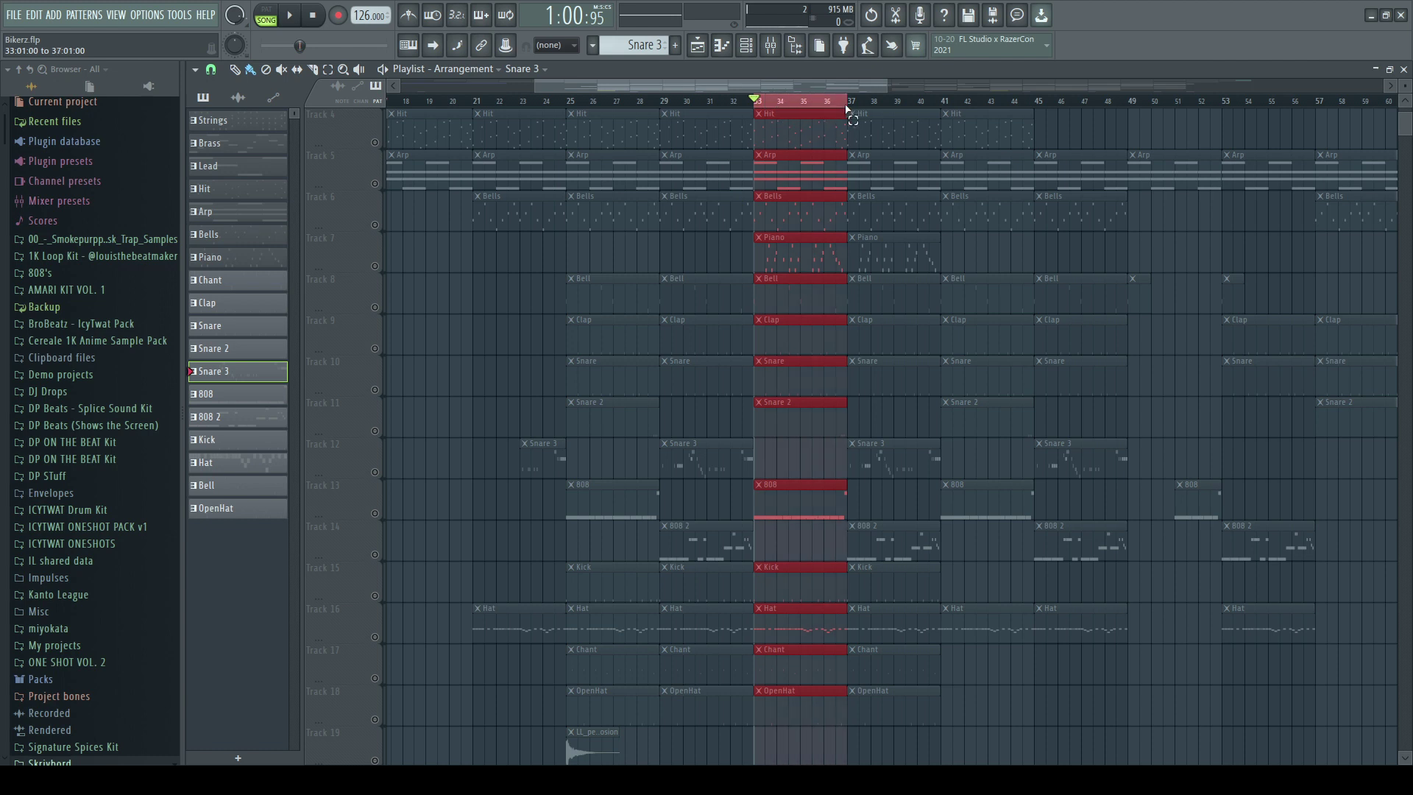
left_click(360, 514)
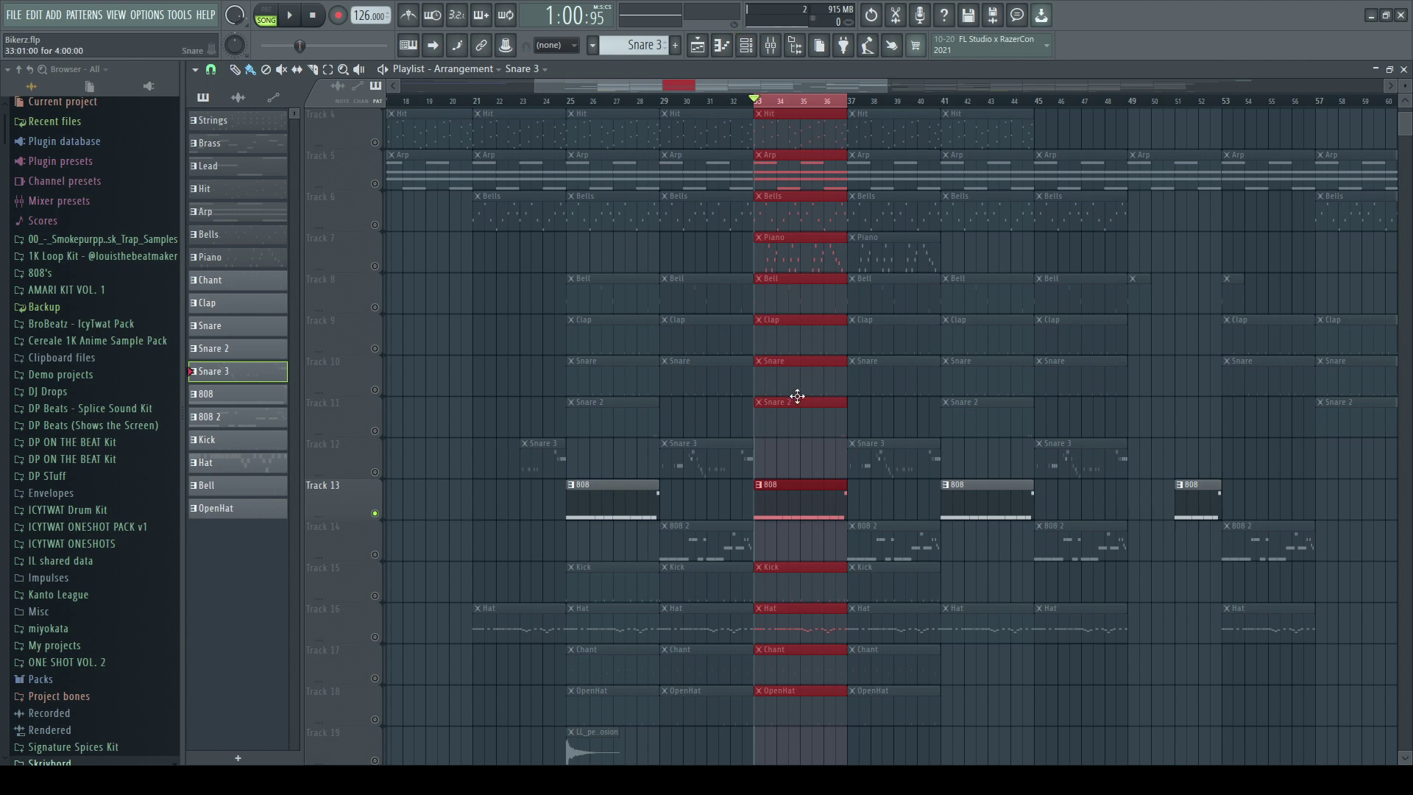
Step: Examine the 808 channel's sample settings from the channel rack, and return to the playlist
left_click(749, 48)
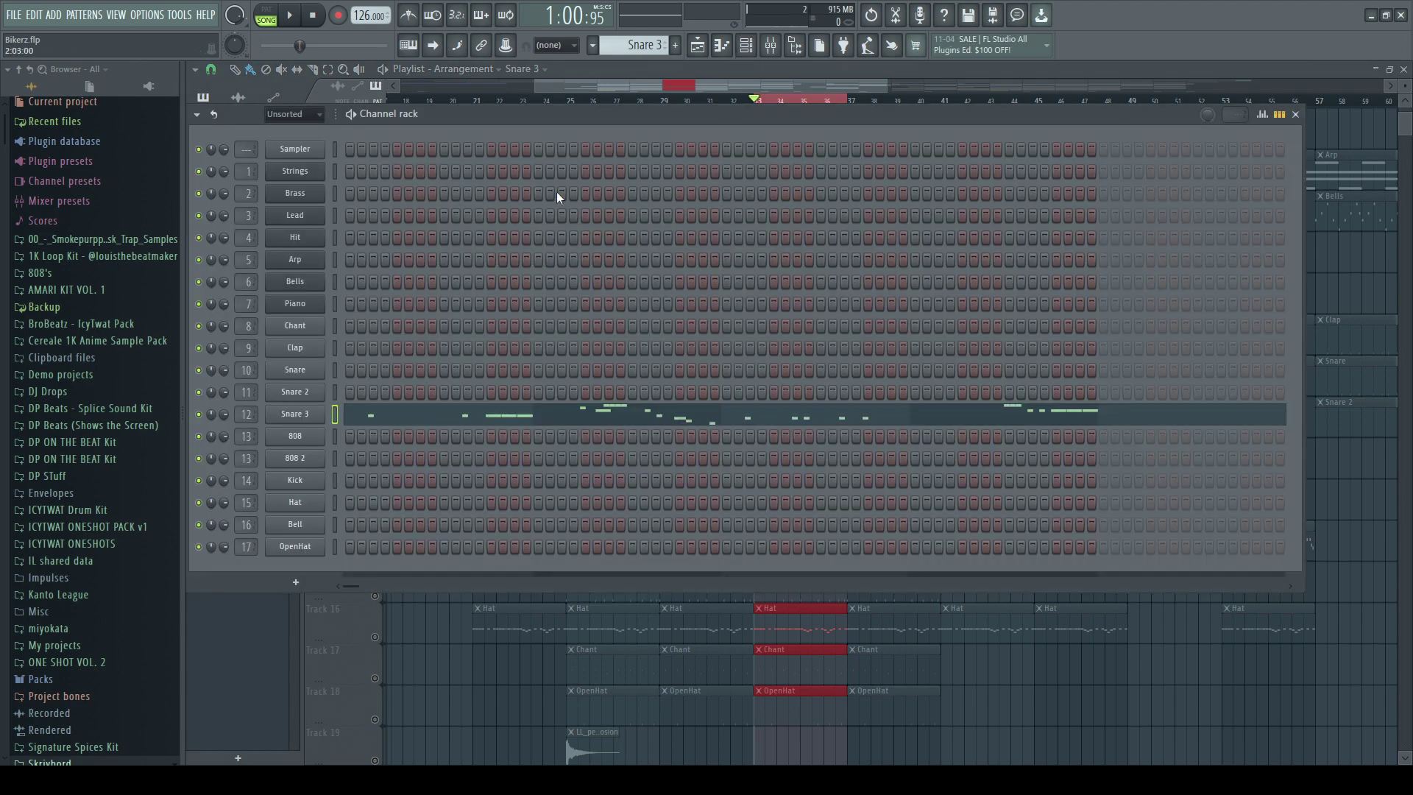
left_click(287, 442)
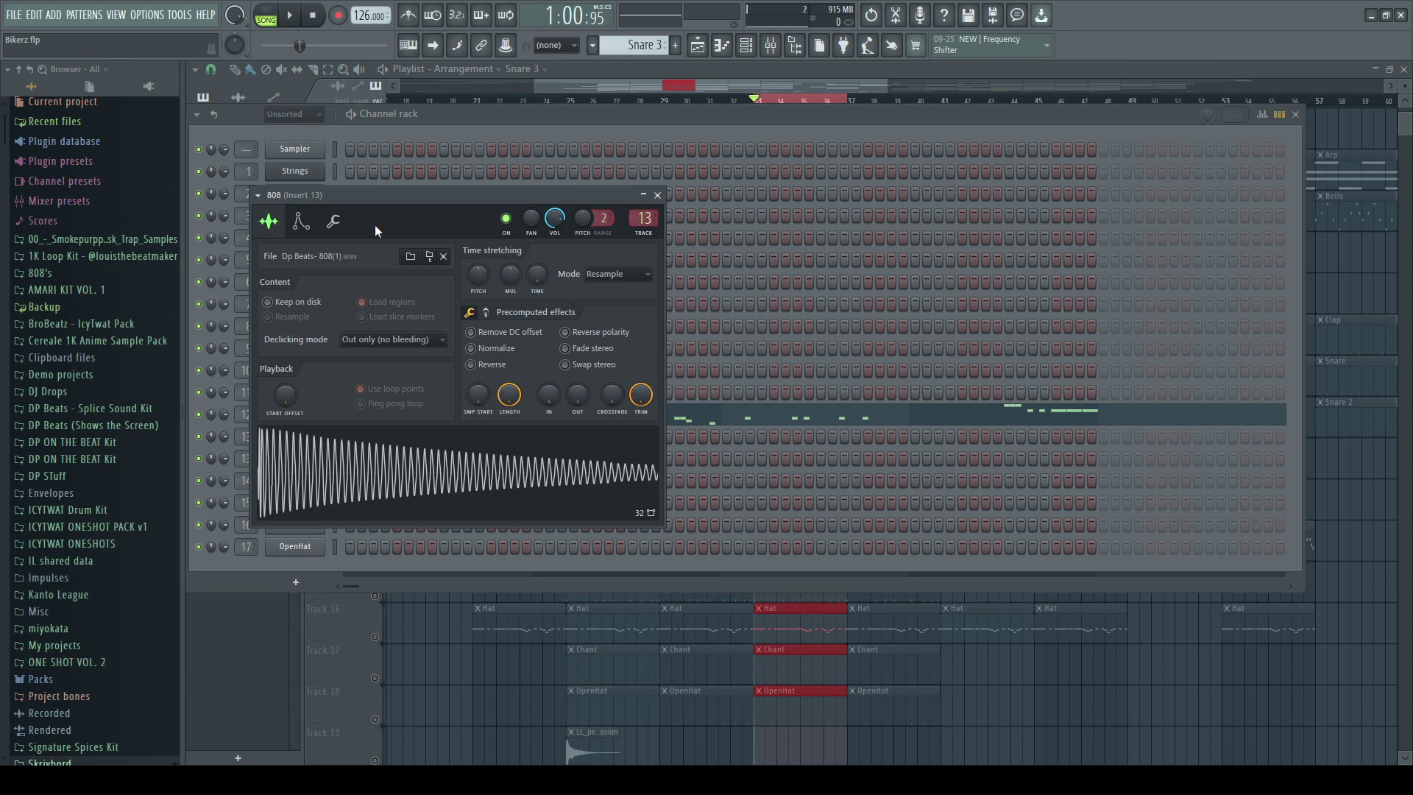
left_click(658, 195)
left_click(698, 46)
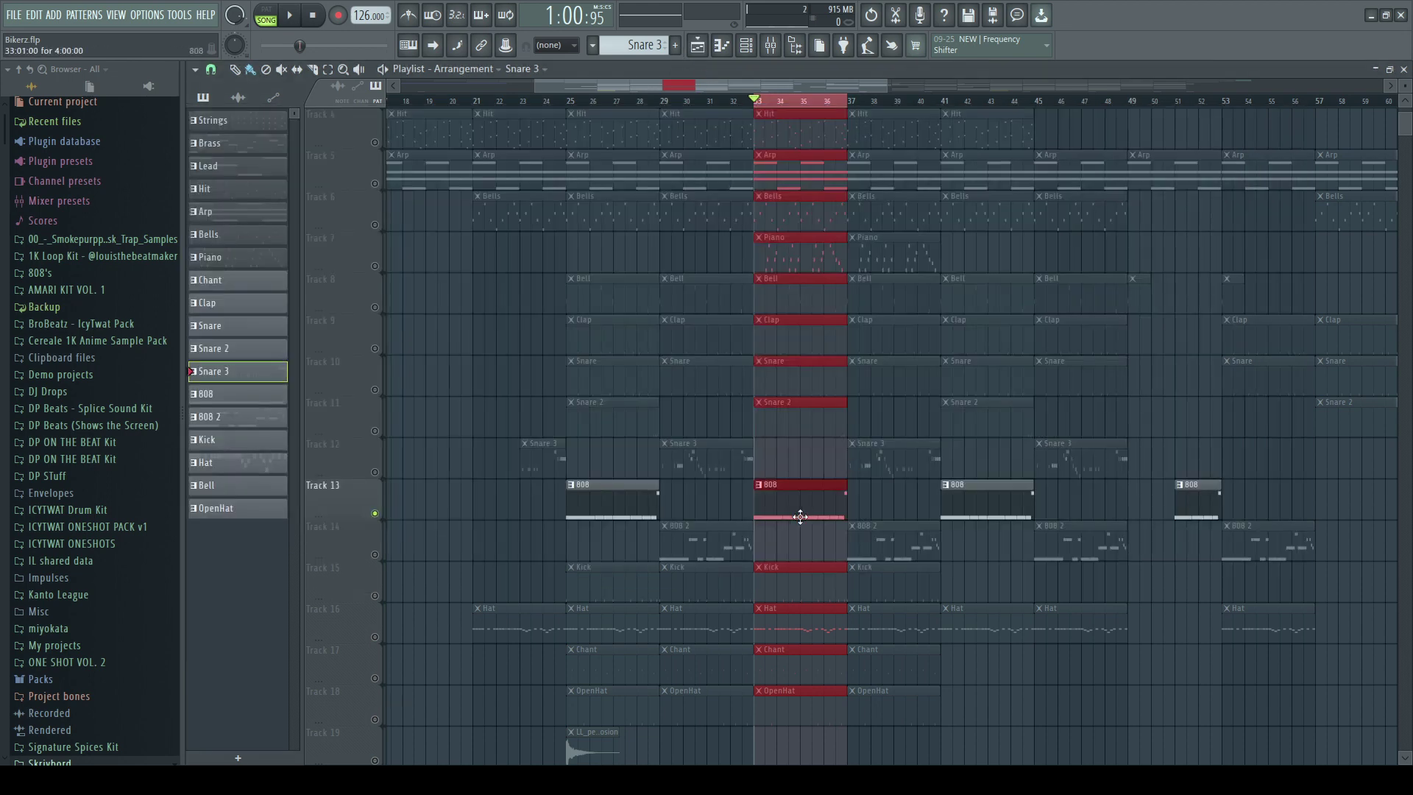
Step: Open the 808 clip at bar 33 in the piano roll and play its notes from bar 1
double_click(830, 499)
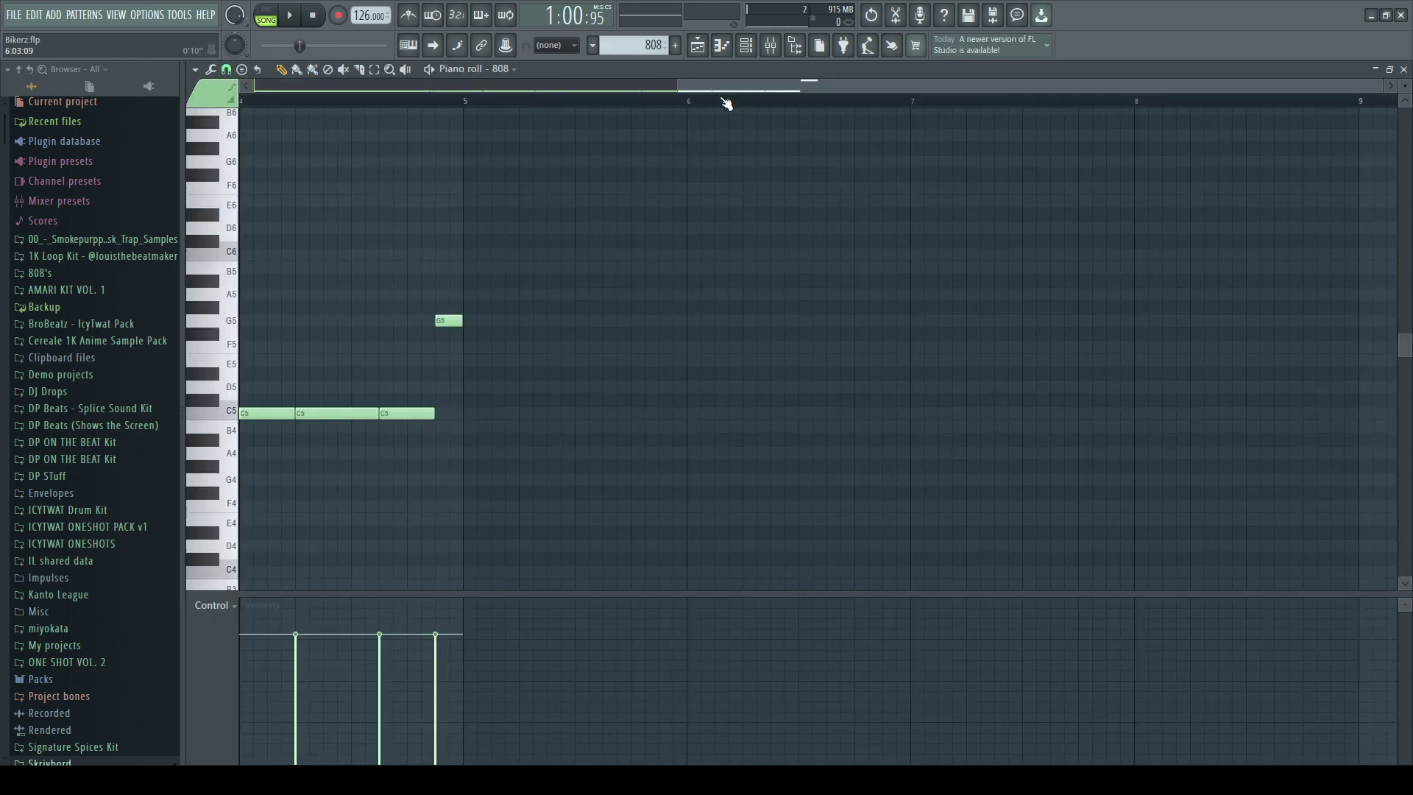
left_click_drag(722, 104, 252, 111)
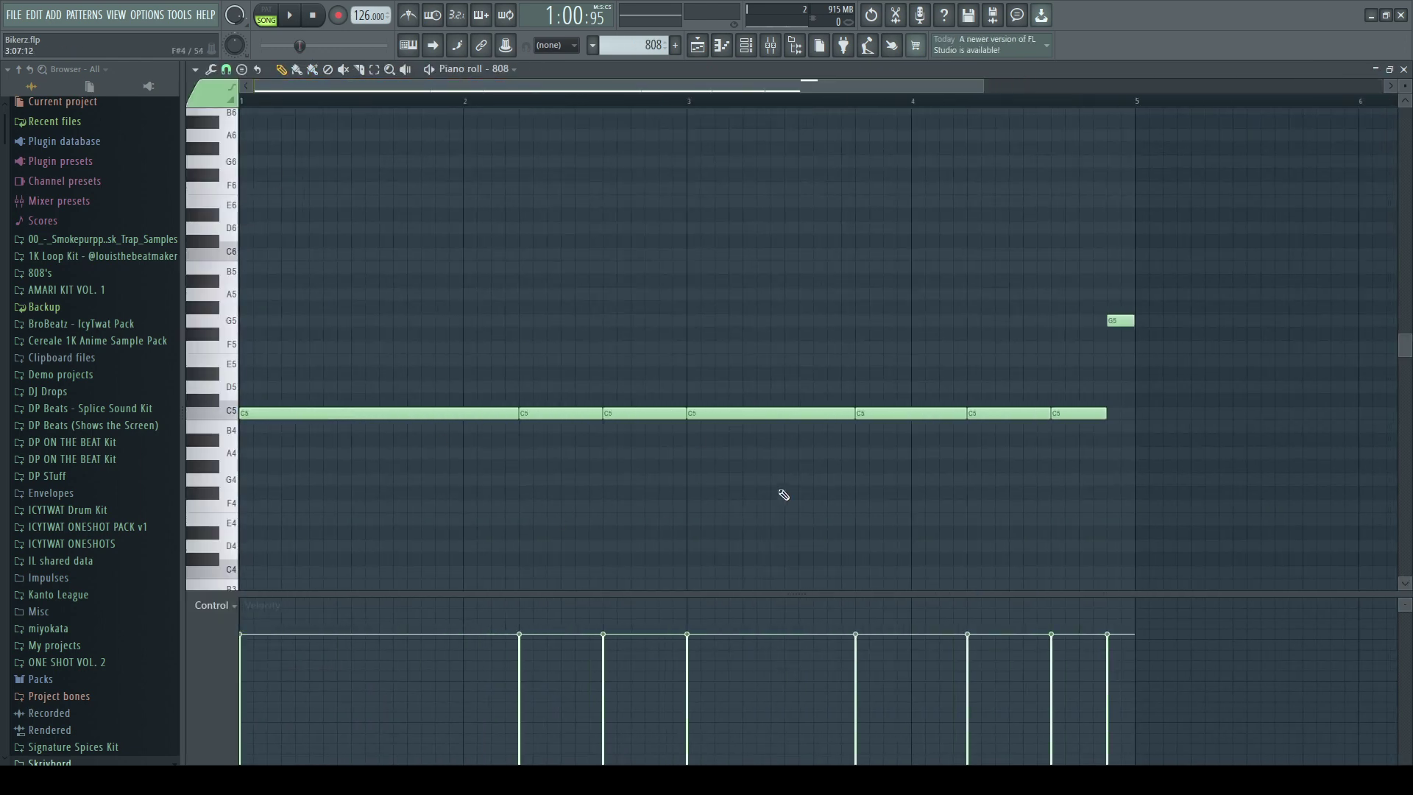
left_click(297, 14)
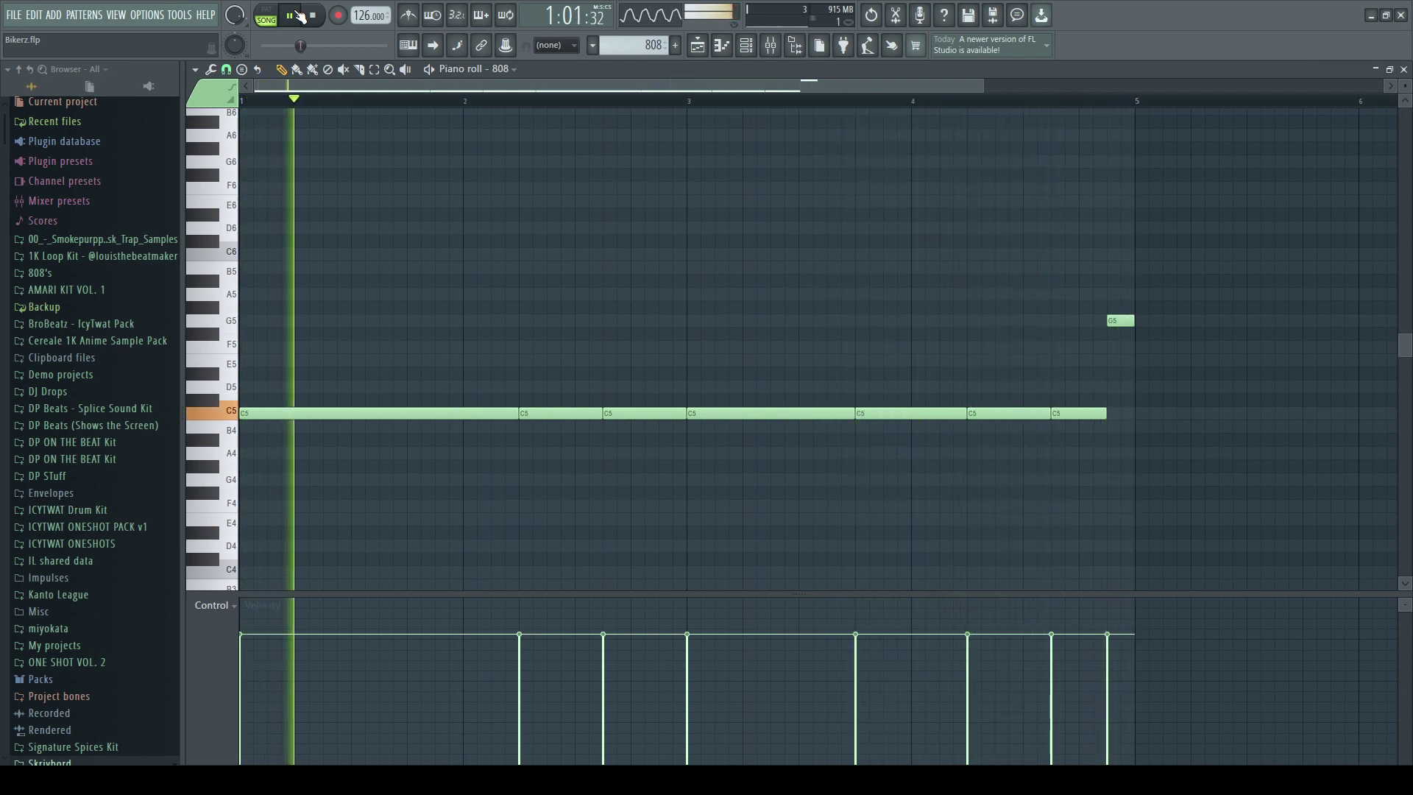
key("space")
left_click(697, 45)
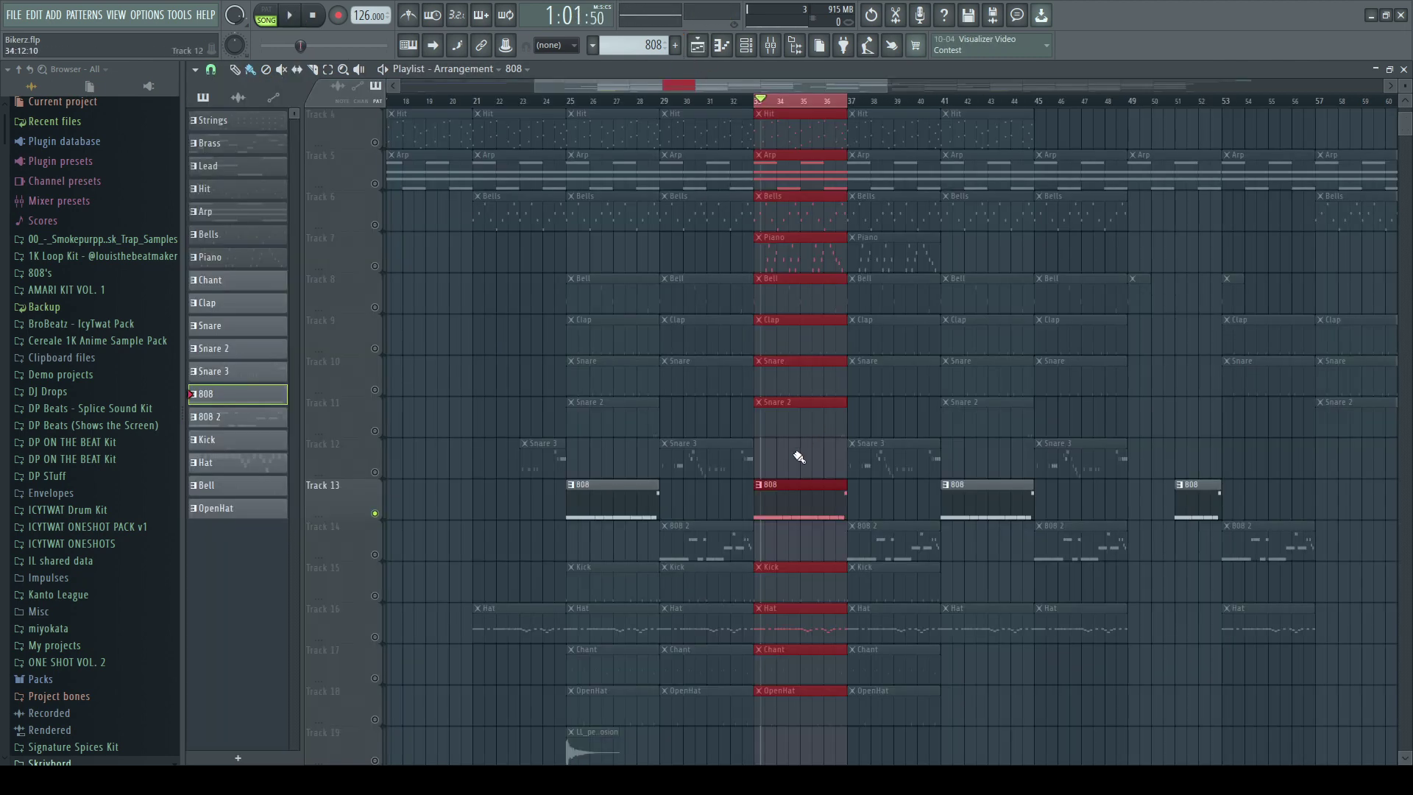
Step: Set the playback position back to bar 33 and open the 808 2 pattern in the piano roll
left_click_drag(762, 102, 752, 100)
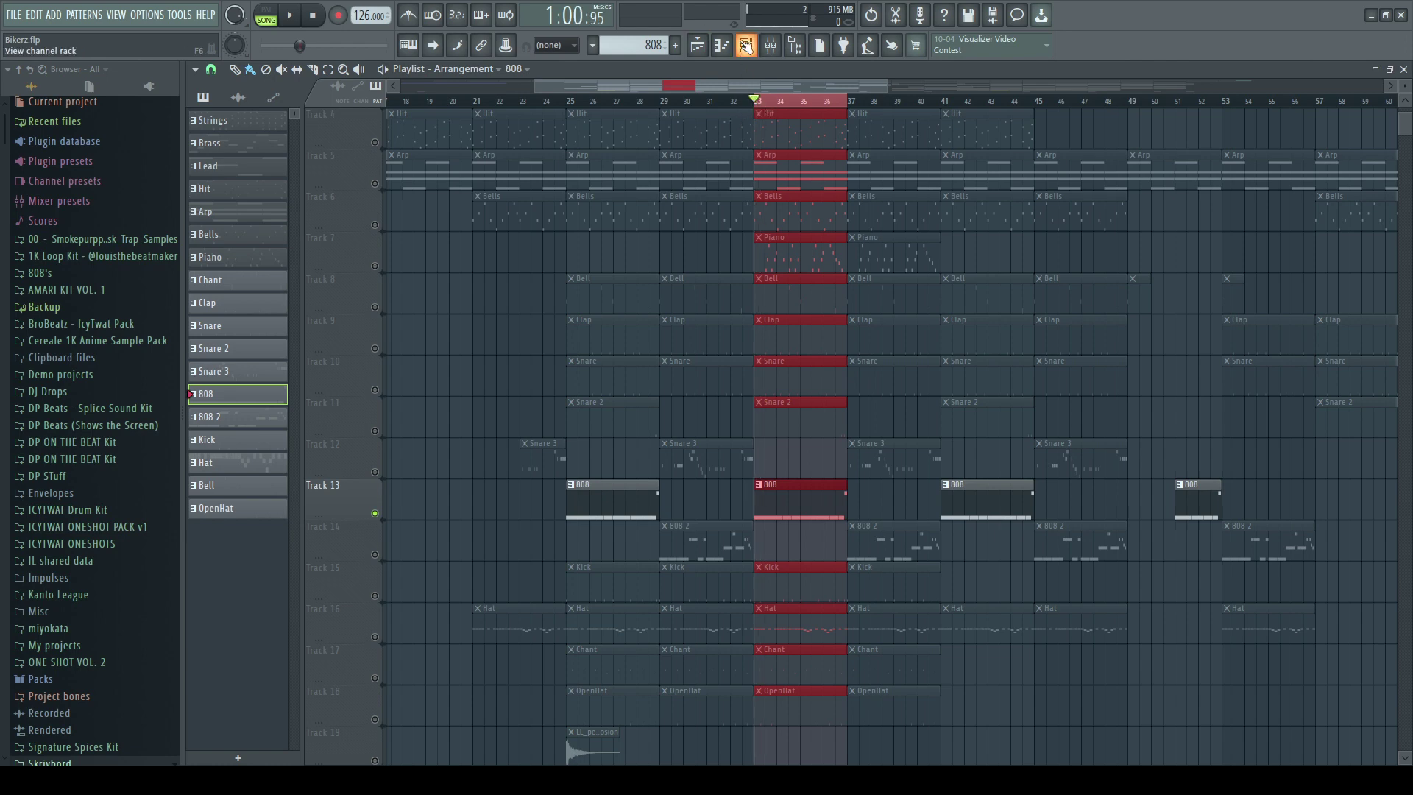
left_click(746, 46)
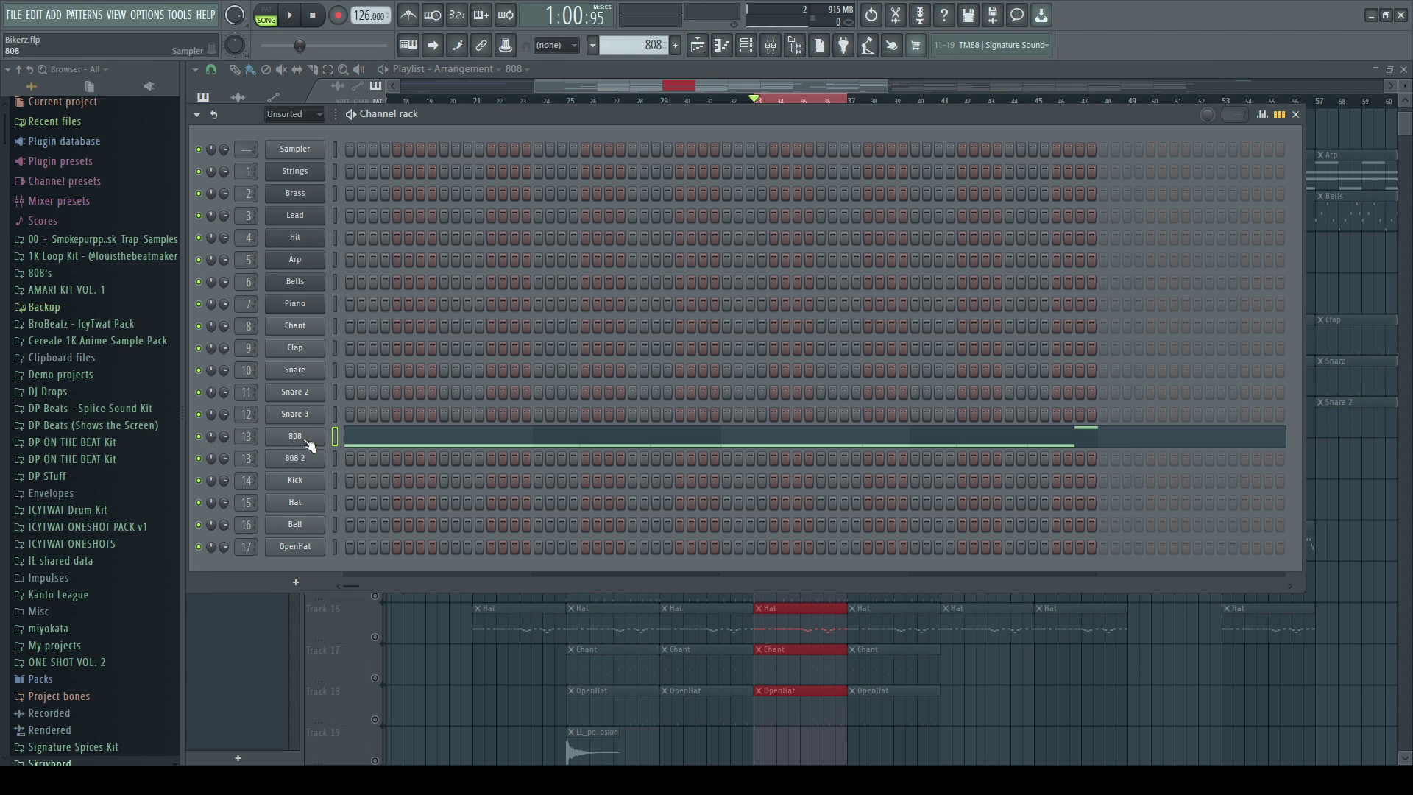
scroll(636, 45, "down", 1)
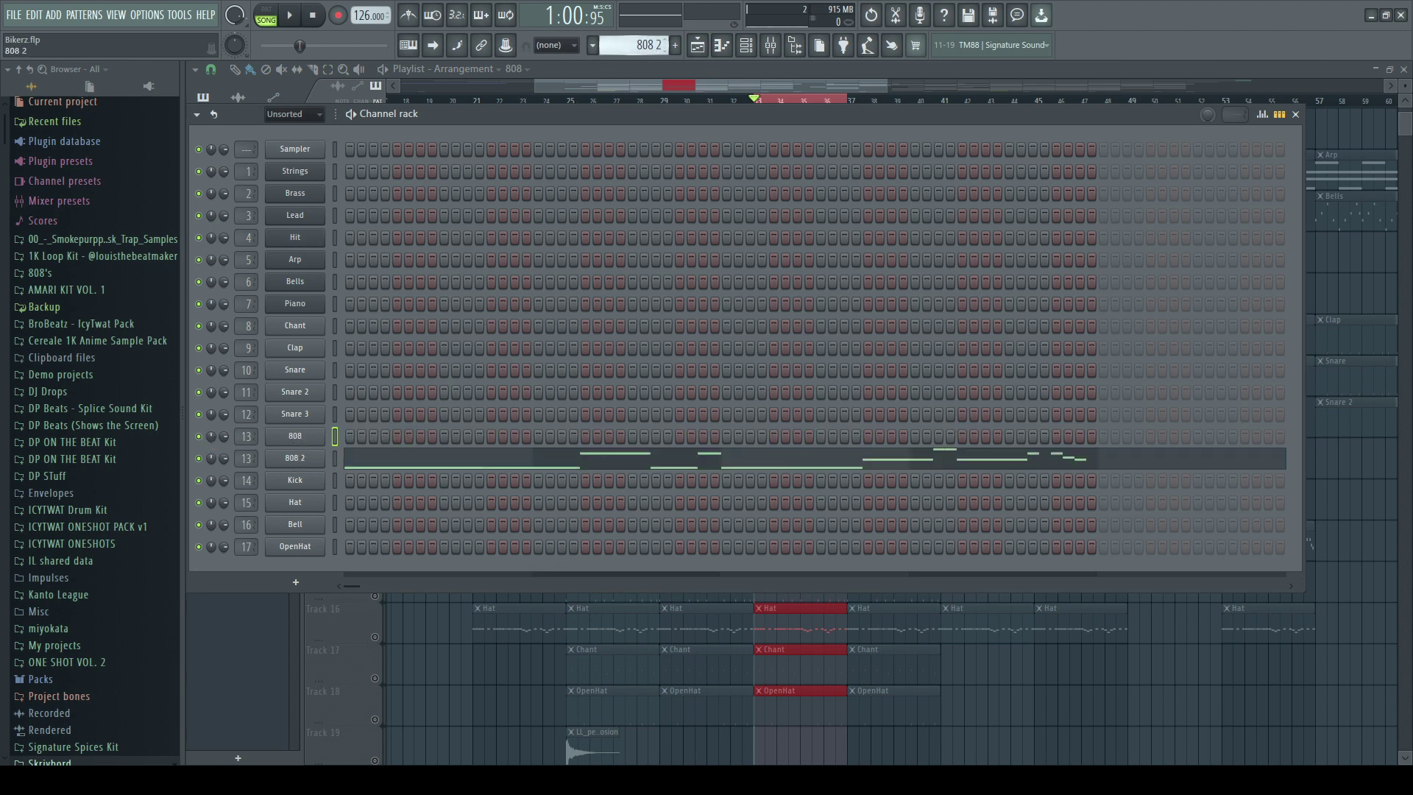
left_click(721, 46)
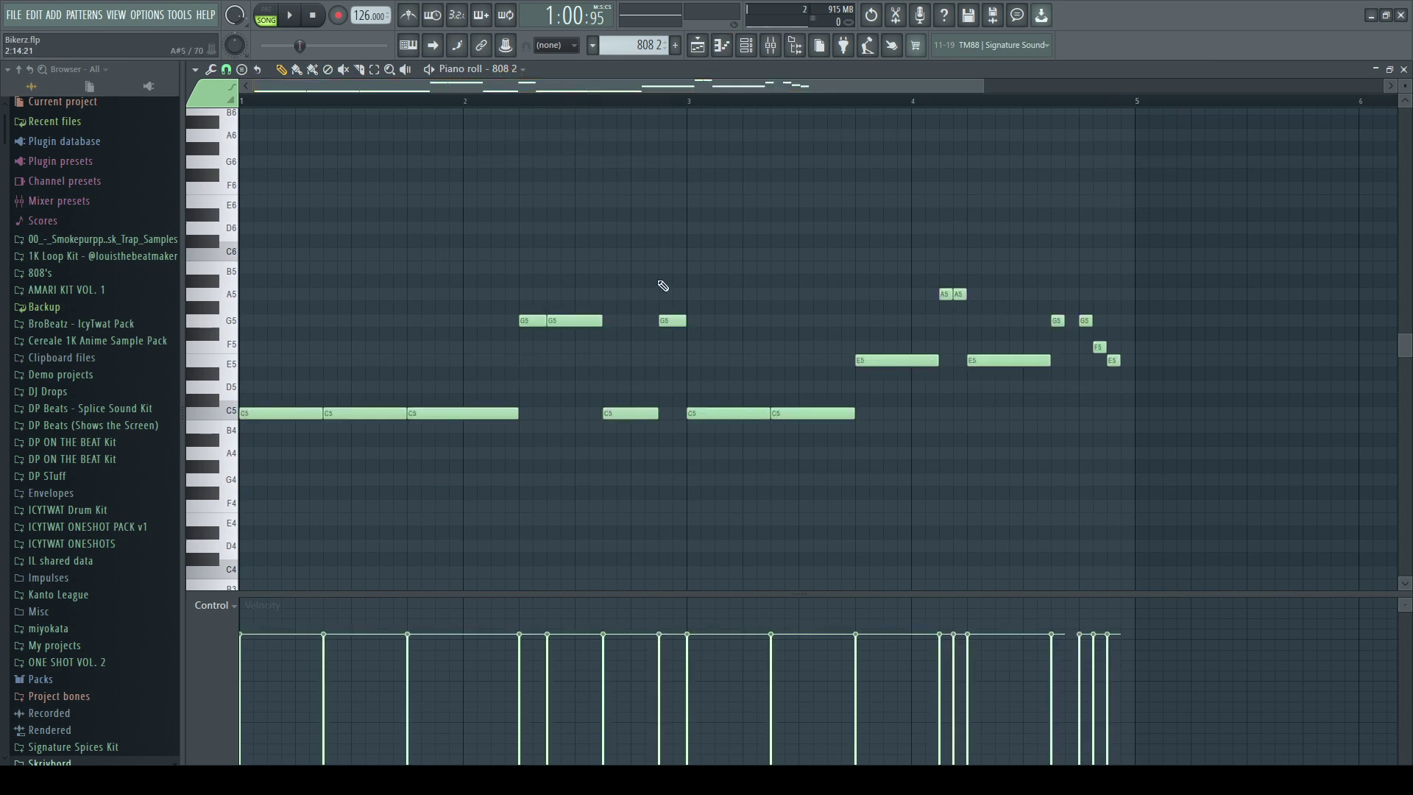
left_click(291, 16)
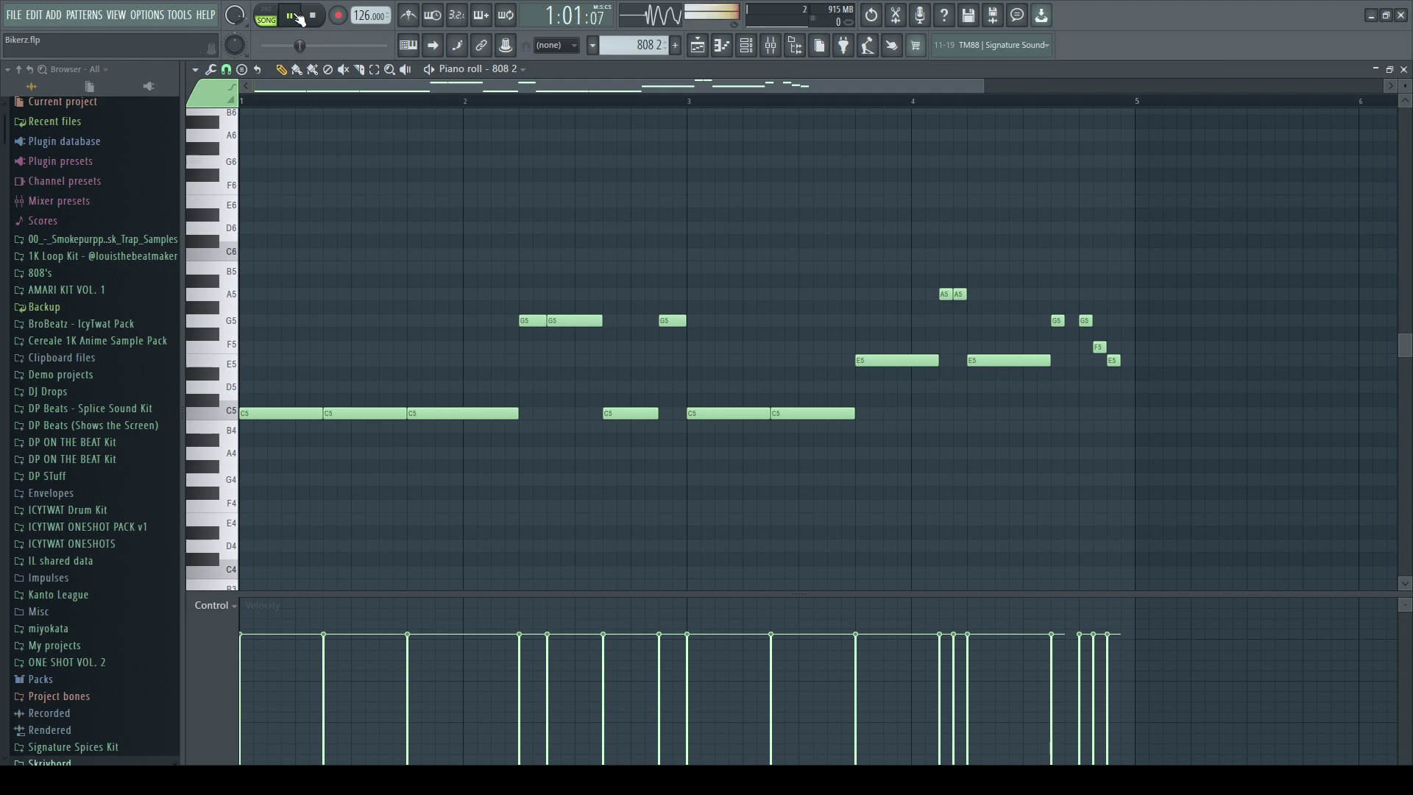
scroll(389, 109, "down", 2)
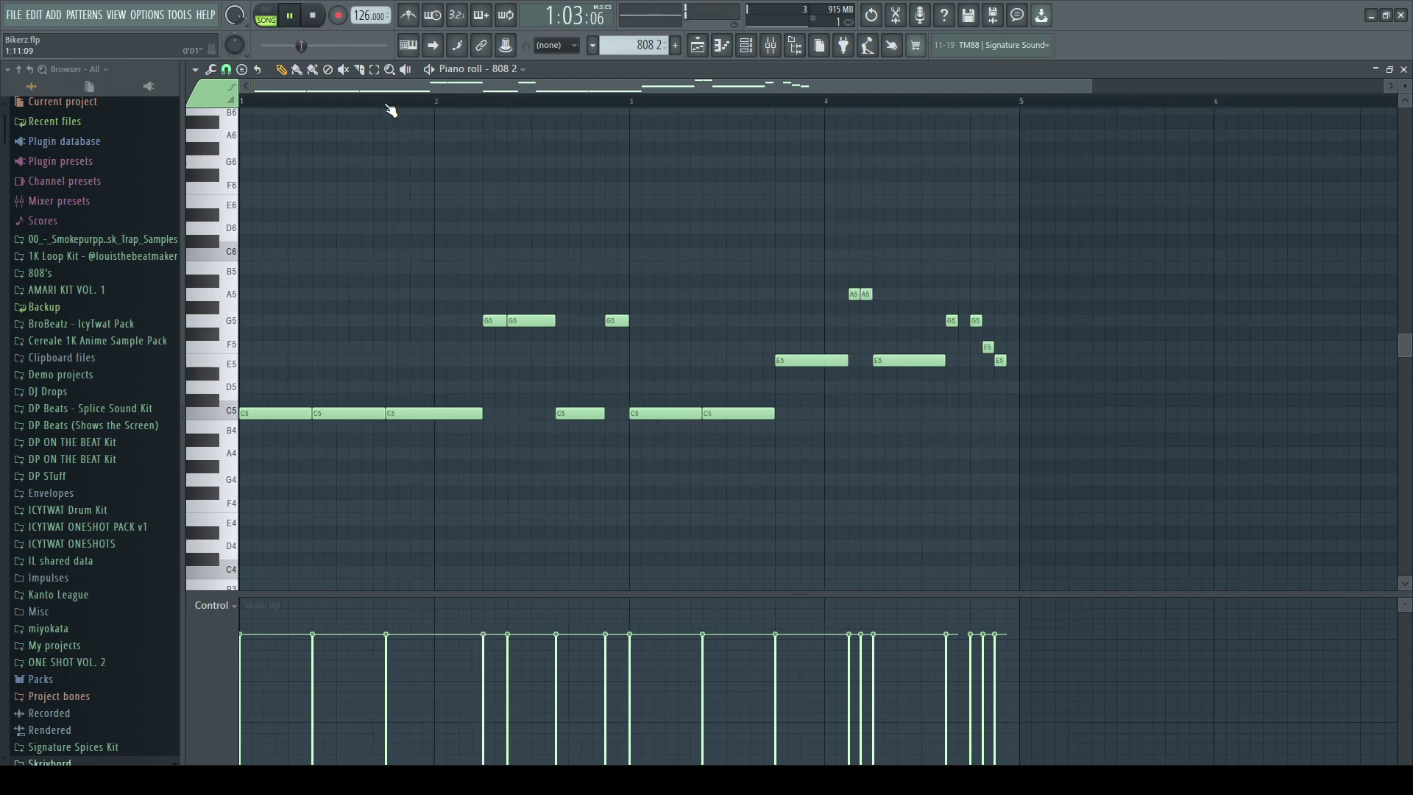
scroll(391, 111, "up", 1)
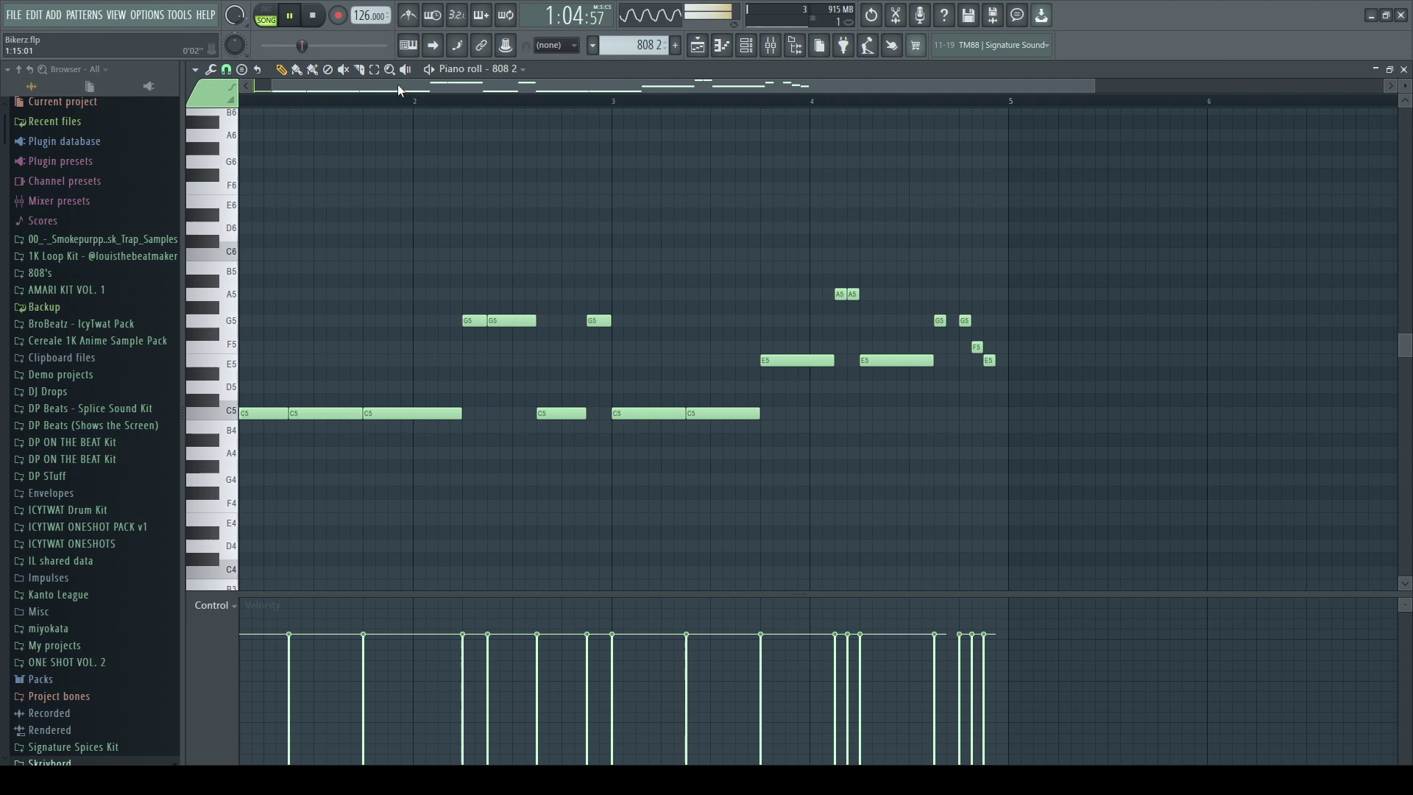
left_click(293, 15)
Step: Play the 808 2 pattern on its own in pattern mode, and return to the playlist in song mode
left_click(267, 11)
left_click(291, 16)
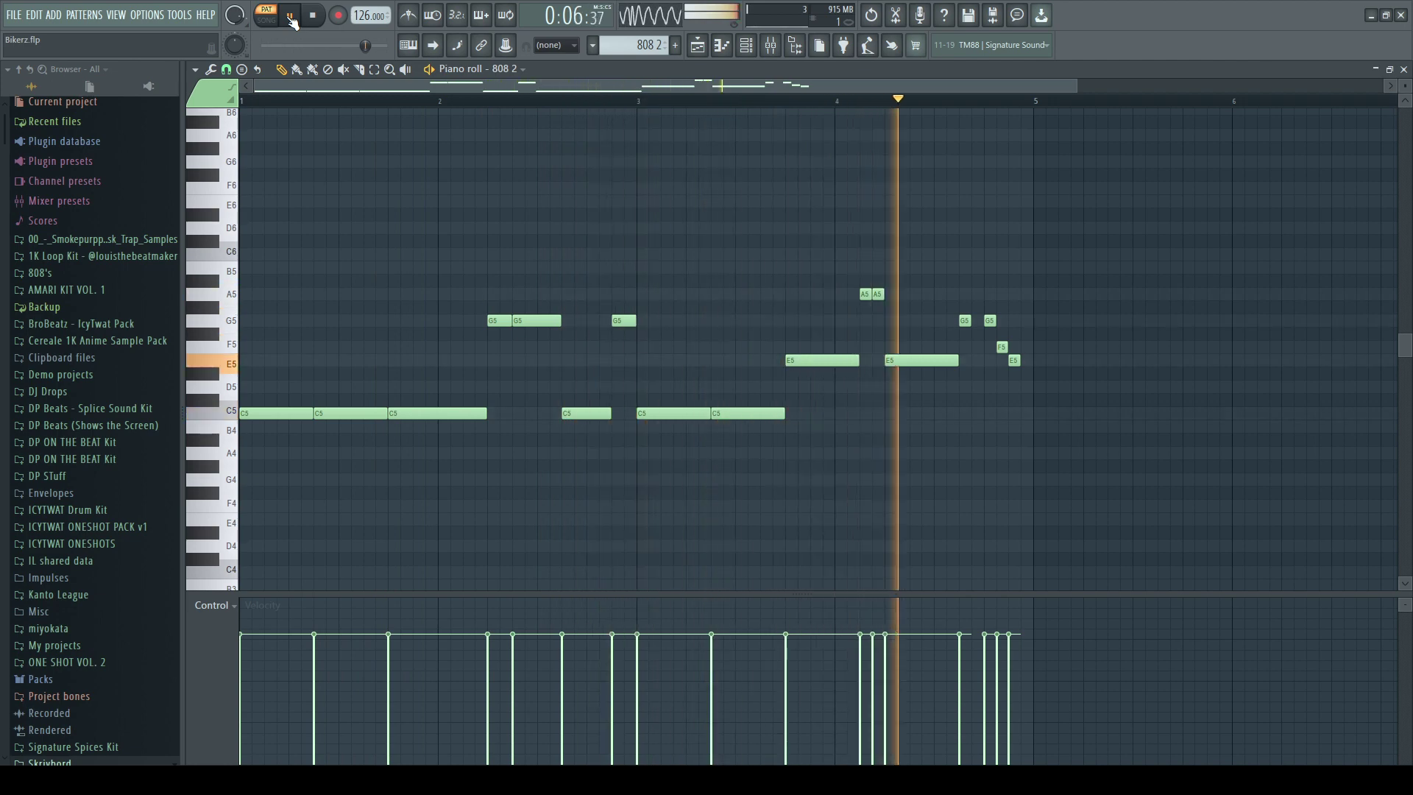
left_click(290, 15)
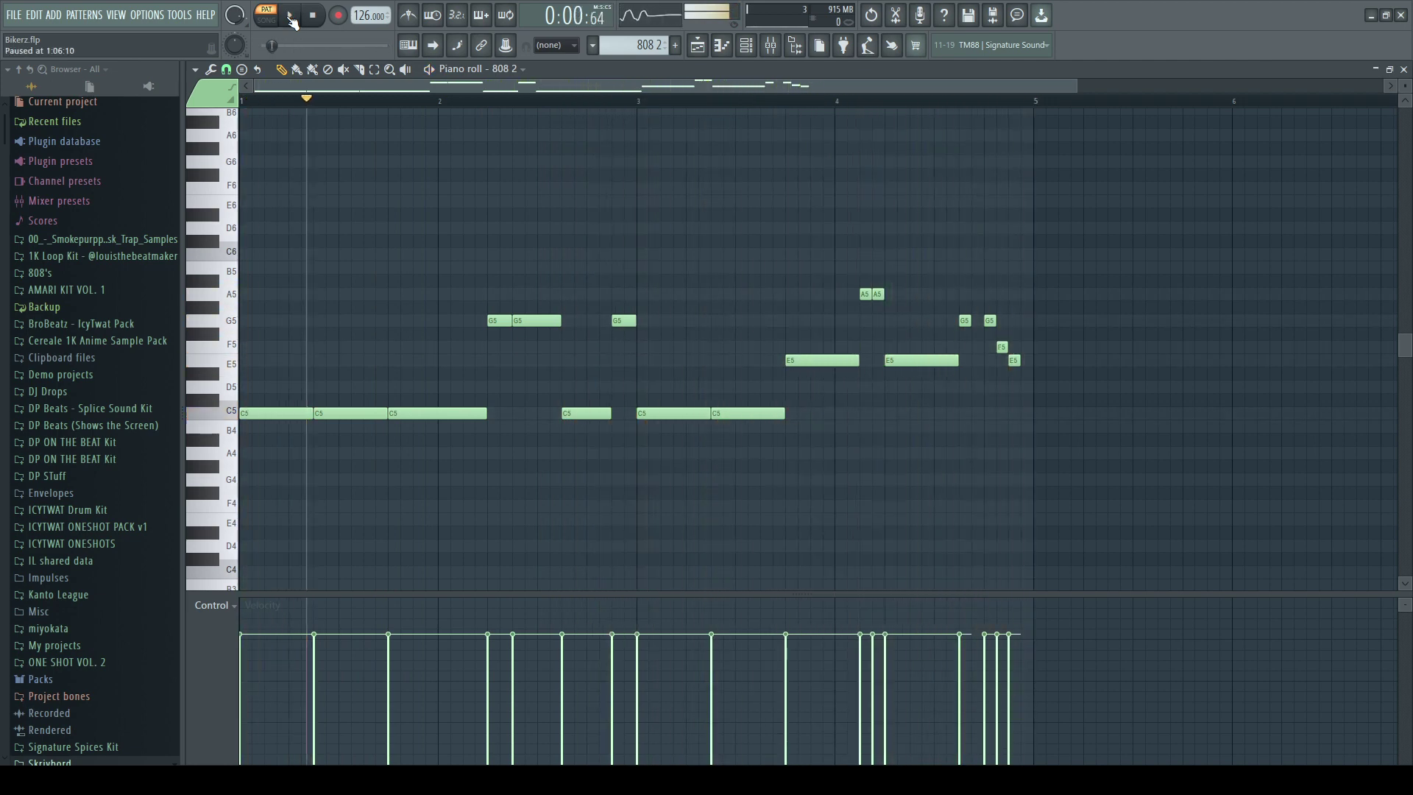
left_click(266, 19)
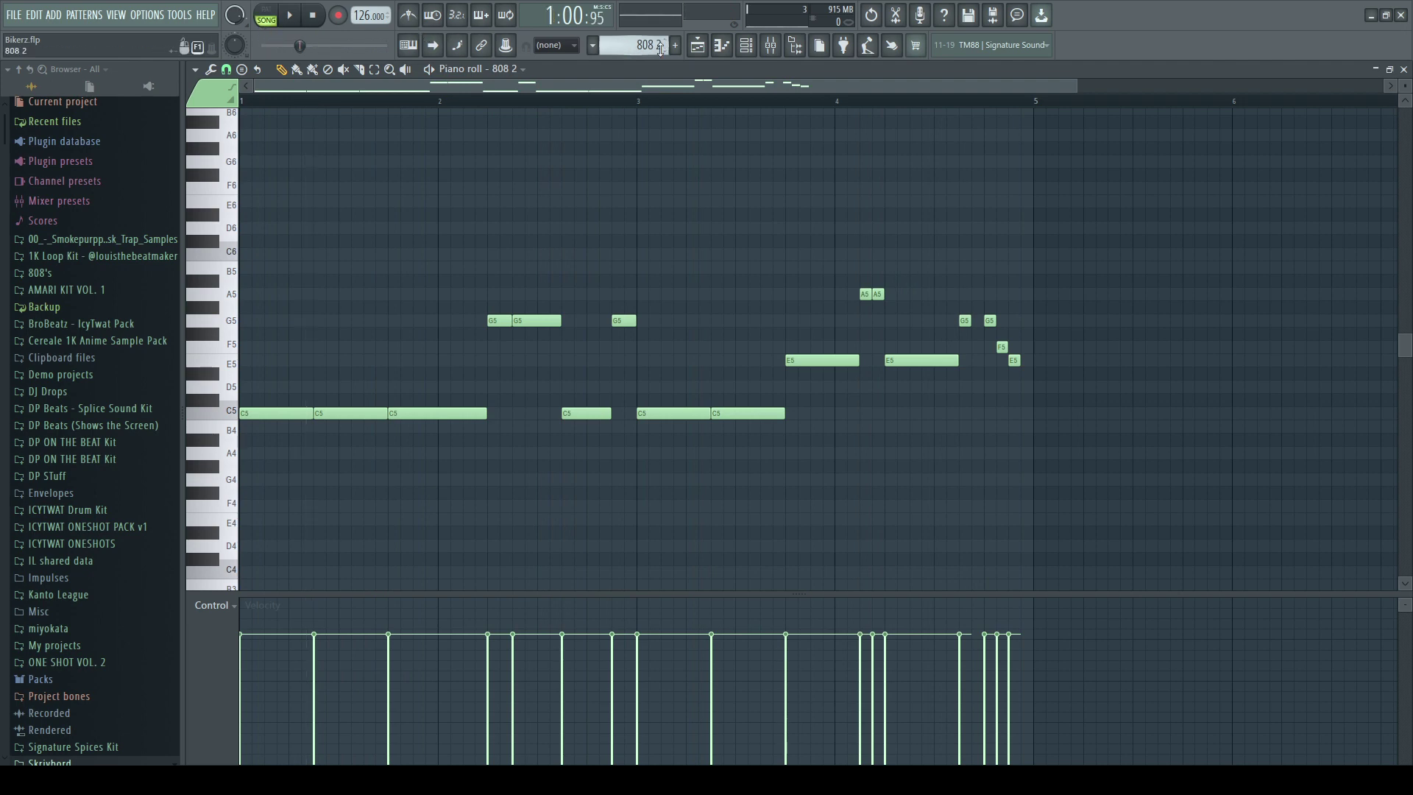
left_click(697, 46)
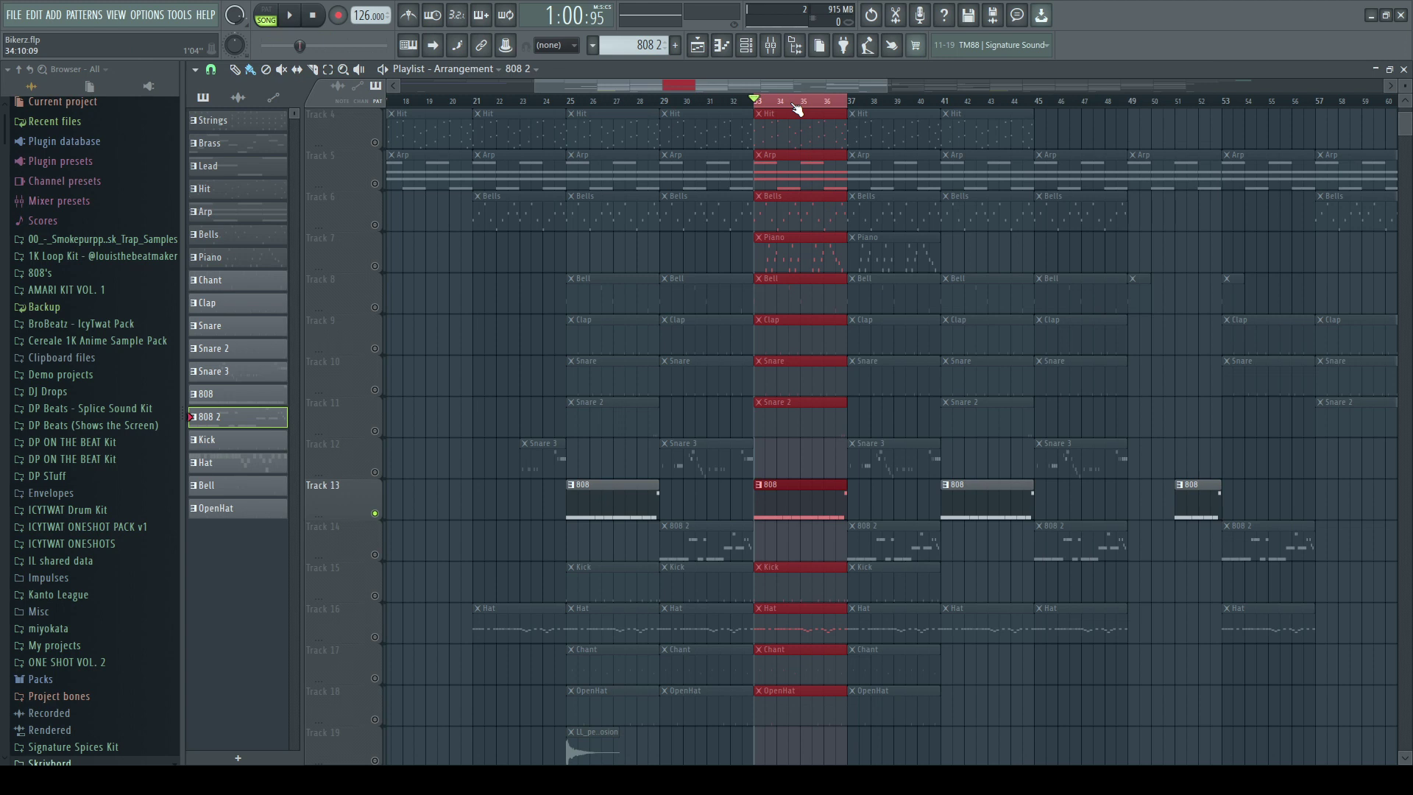
Step: Clear the playlist's time selection and mute the 808 track on Track 13
left_click(794, 104)
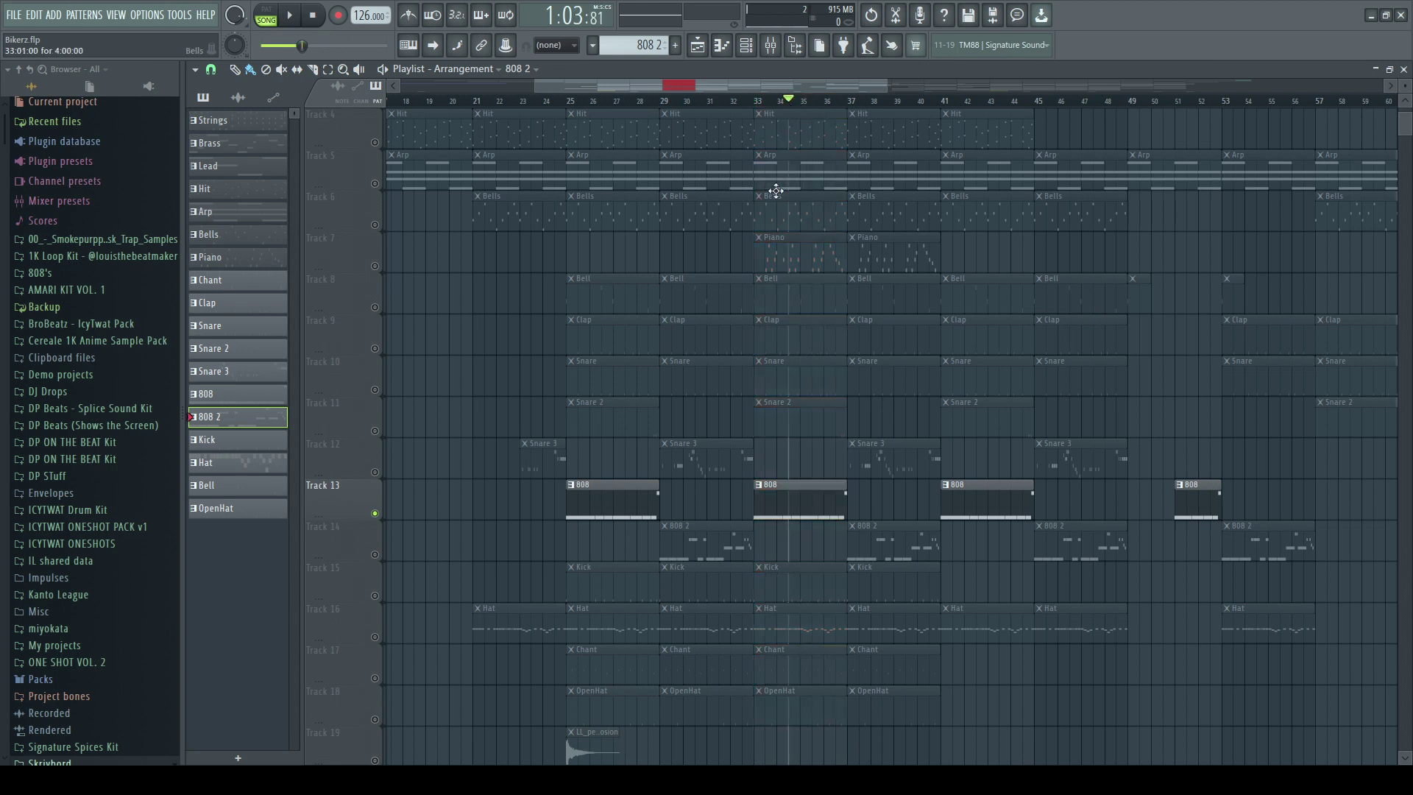
scroll(773, 190, "down", 2)
left_click(376, 432)
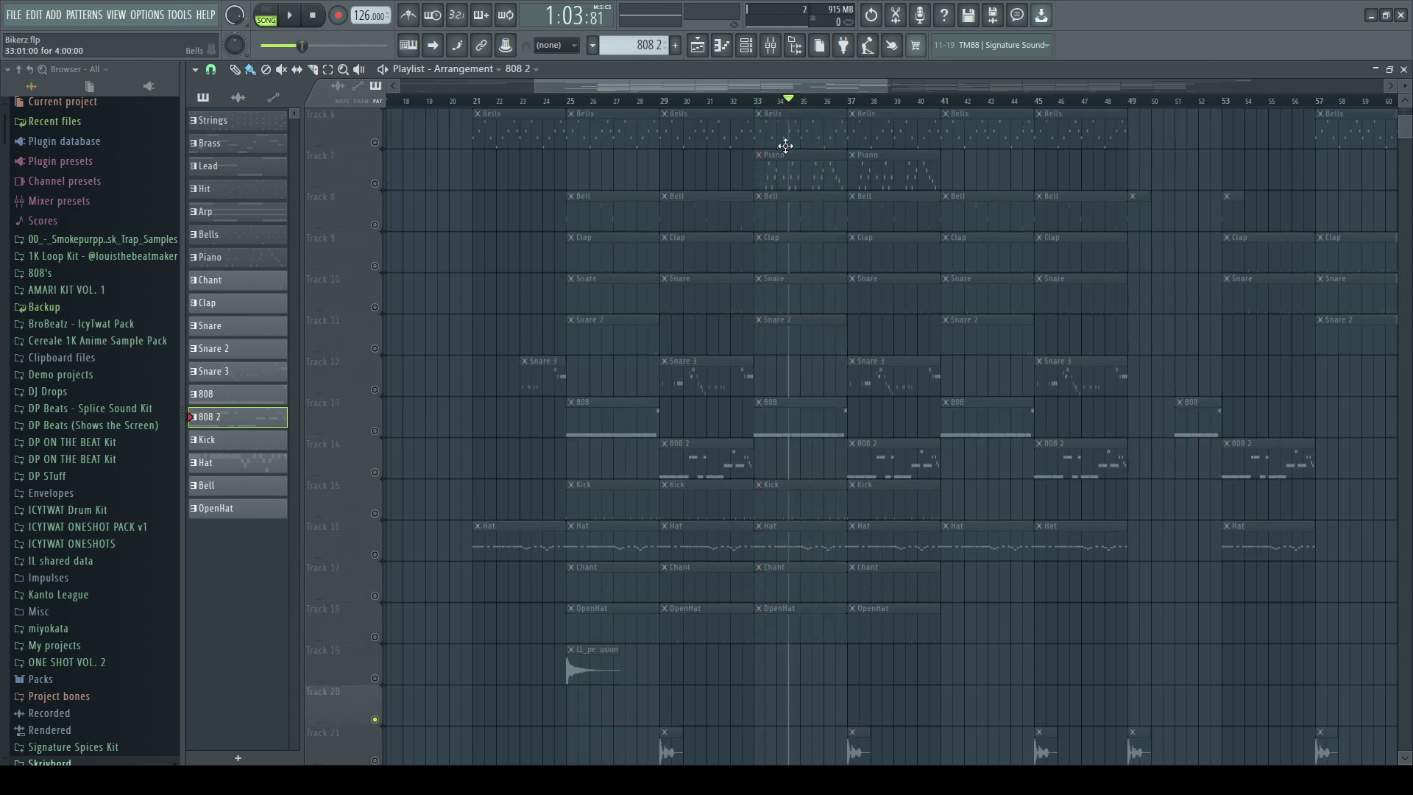
Step: Select bars 33 to 37 in the playlist as the time range and enable the Kick track on Track 15
left_click(760, 104)
left_click_drag(758, 105, 847, 102)
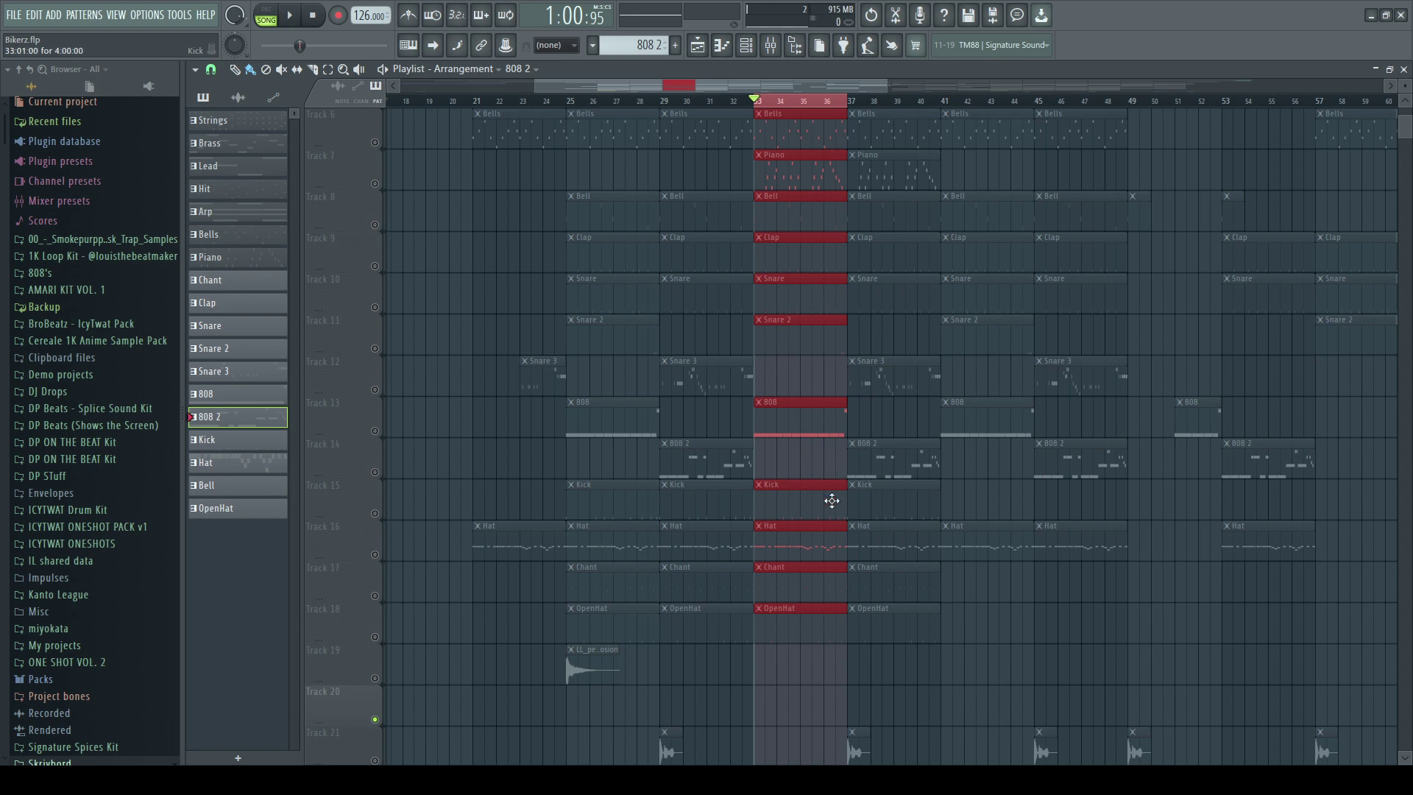
scroll(840, 489, "down", 1)
left_click(386, 472)
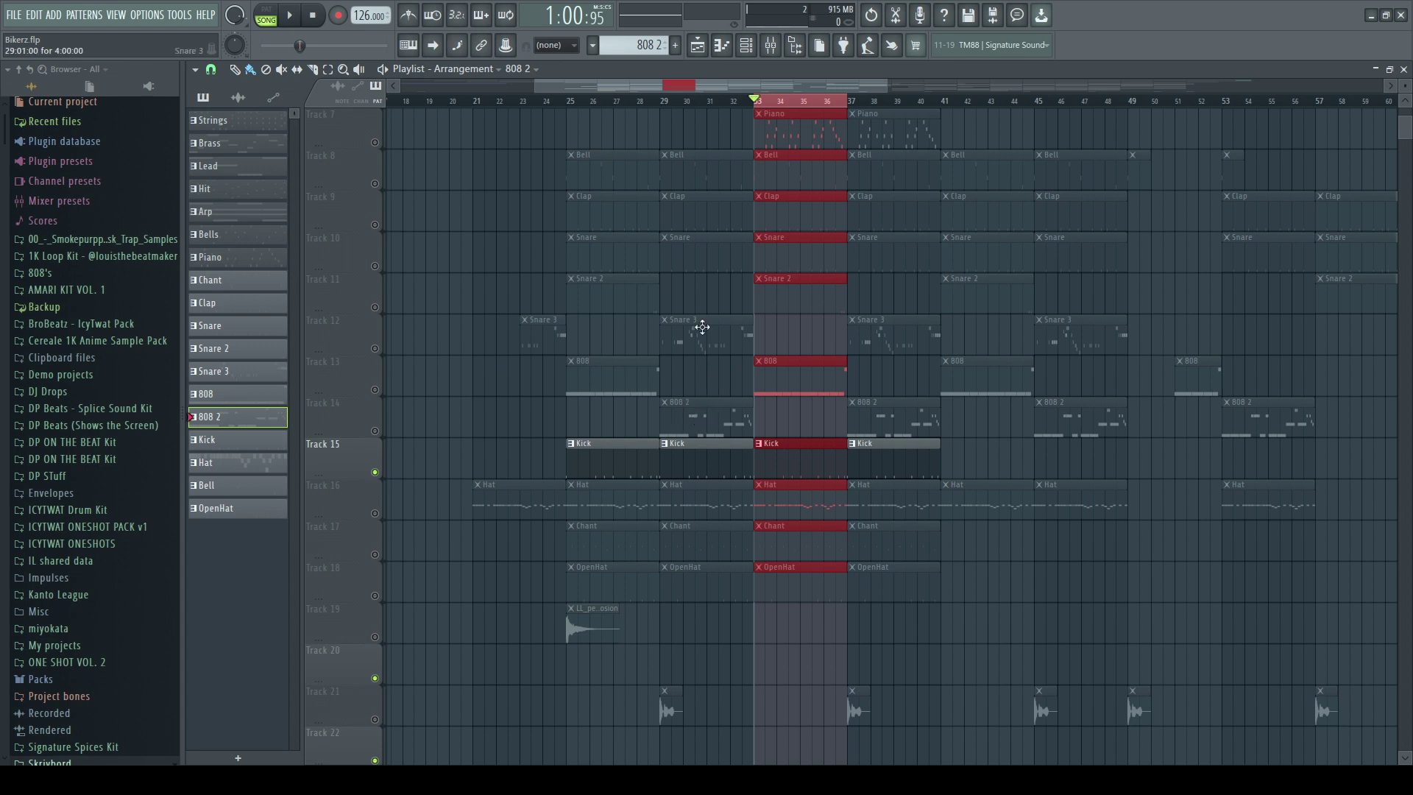
Step: Open the Kick pattern in the piano roll, play it on its own, and return to the playlist
double_click(773, 461)
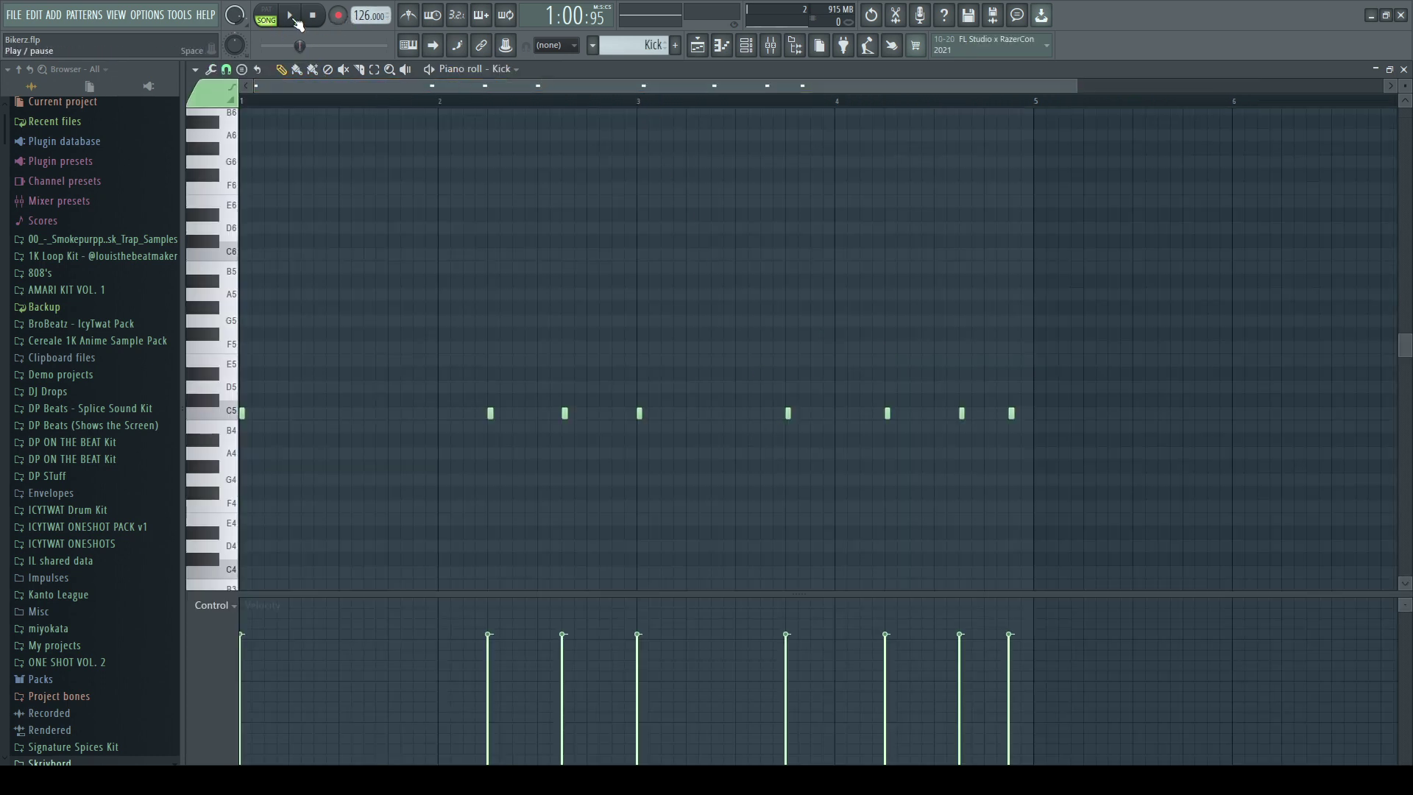
left_click(297, 22)
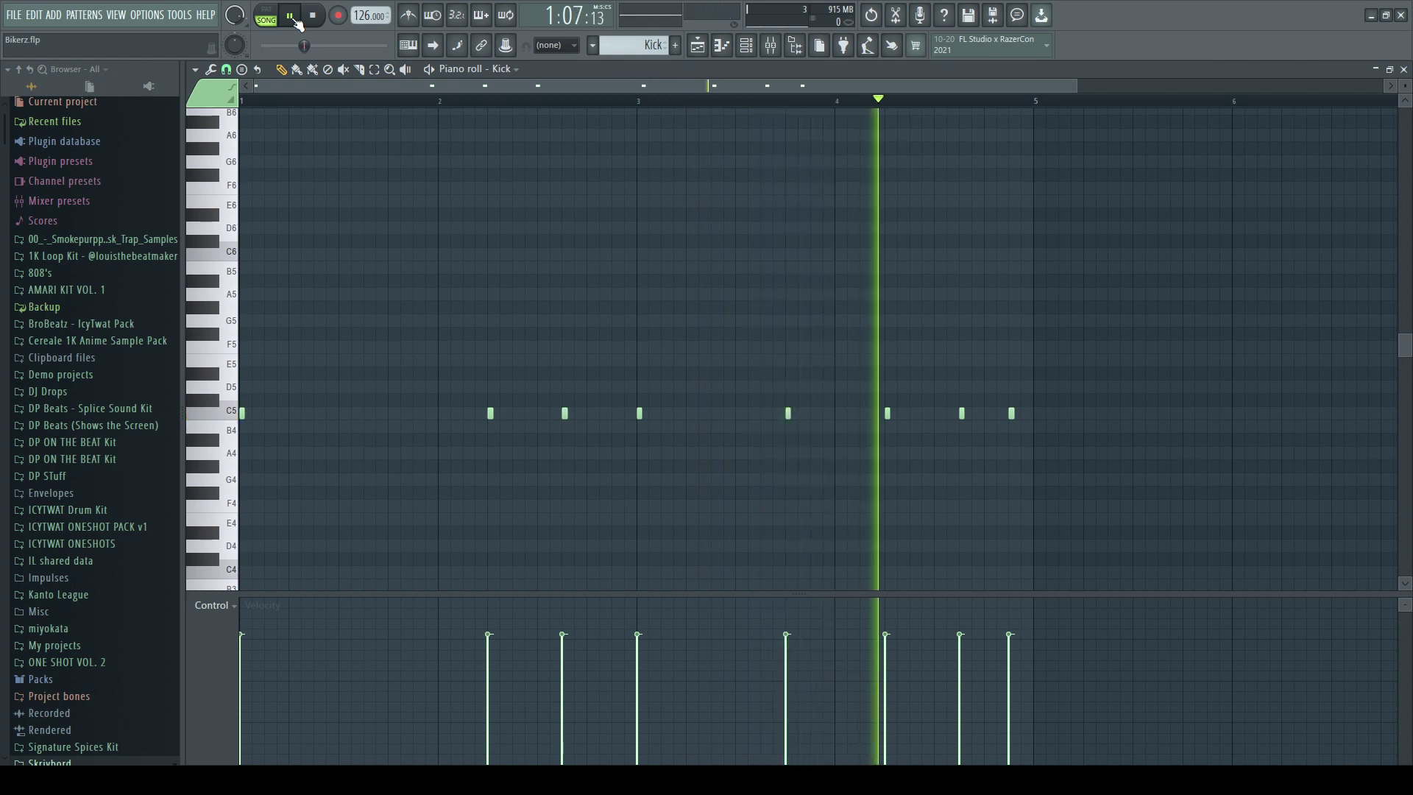
left_click(293, 16)
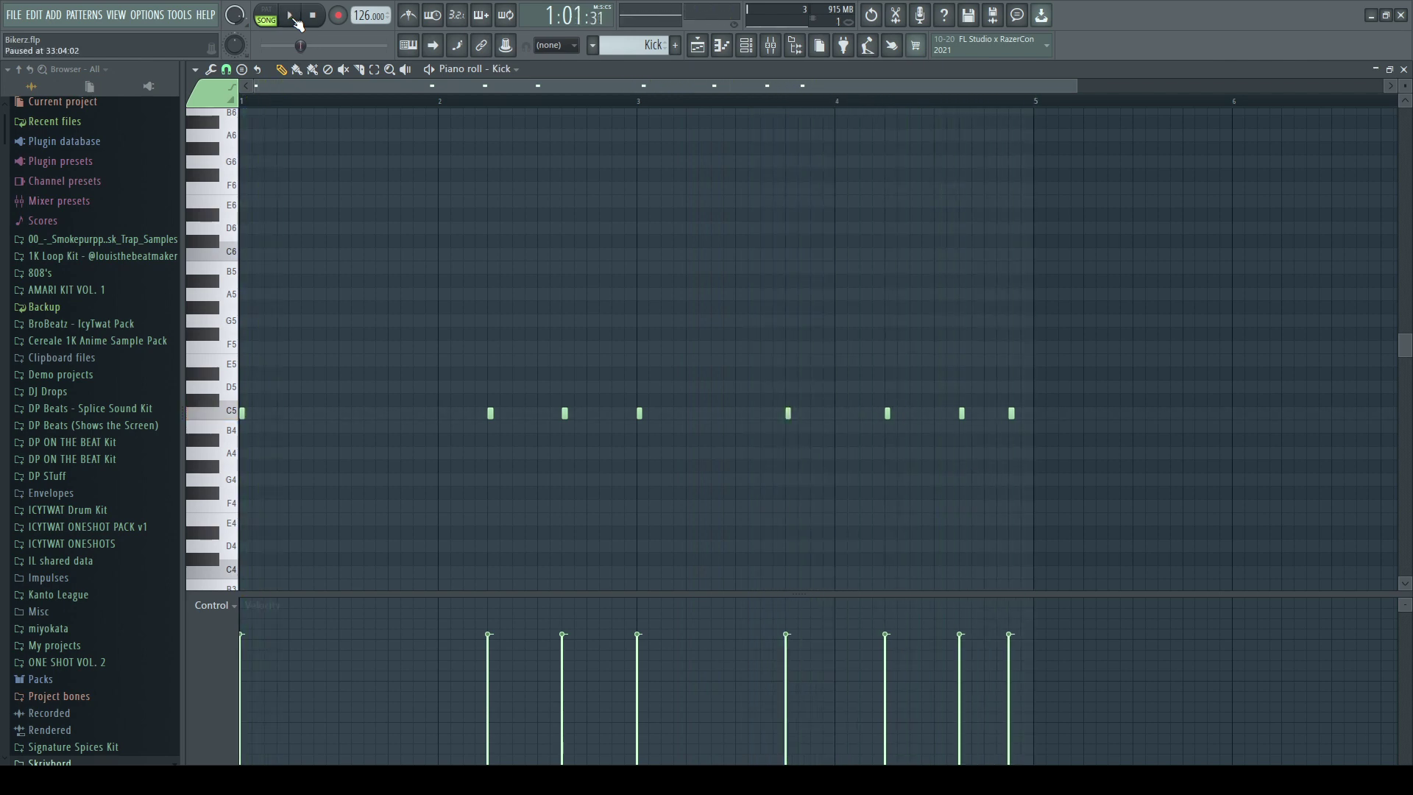
left_click(698, 47)
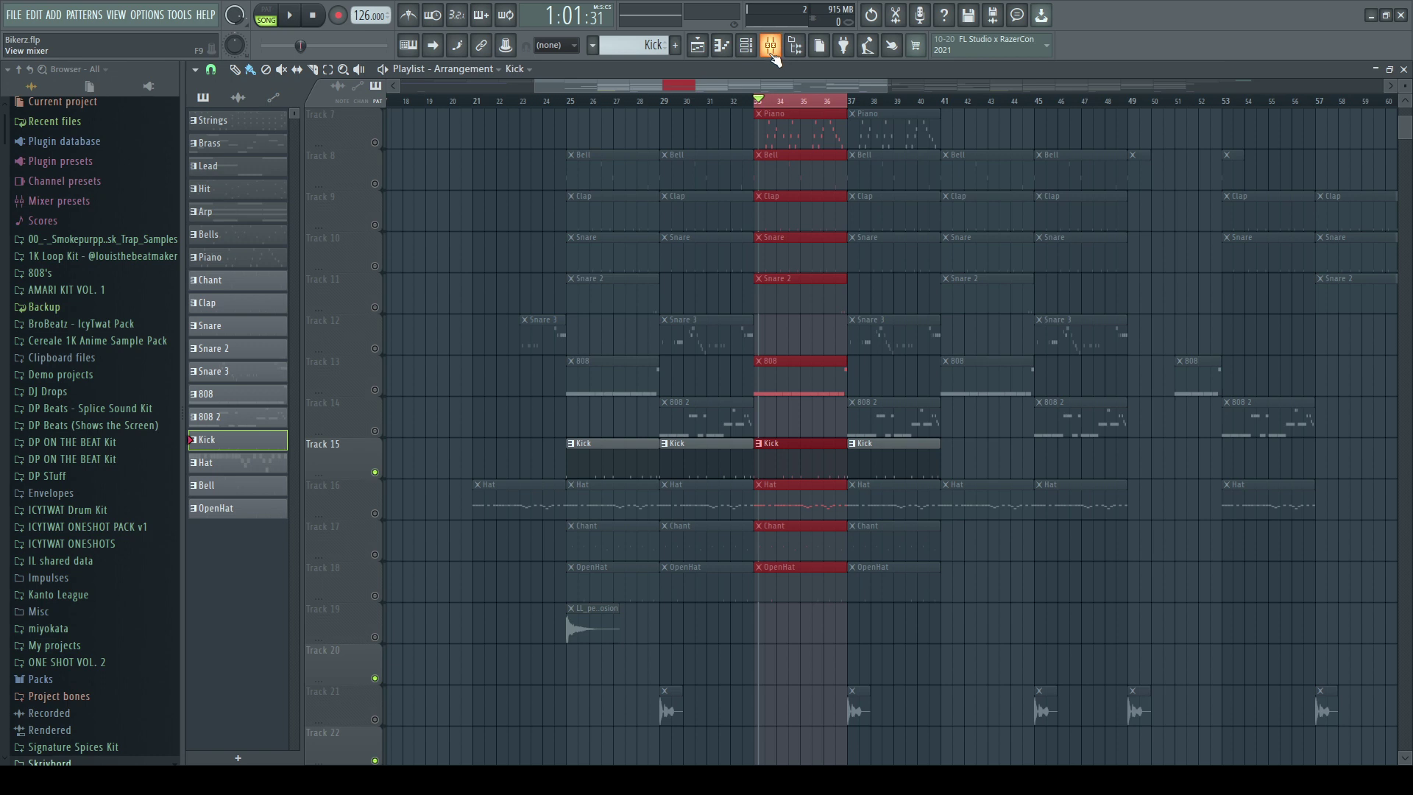
Step: Isolate the Hat track on Track 16 and play its pattern in the piano roll from bar 33, returning to the playlist
left_click(754, 100)
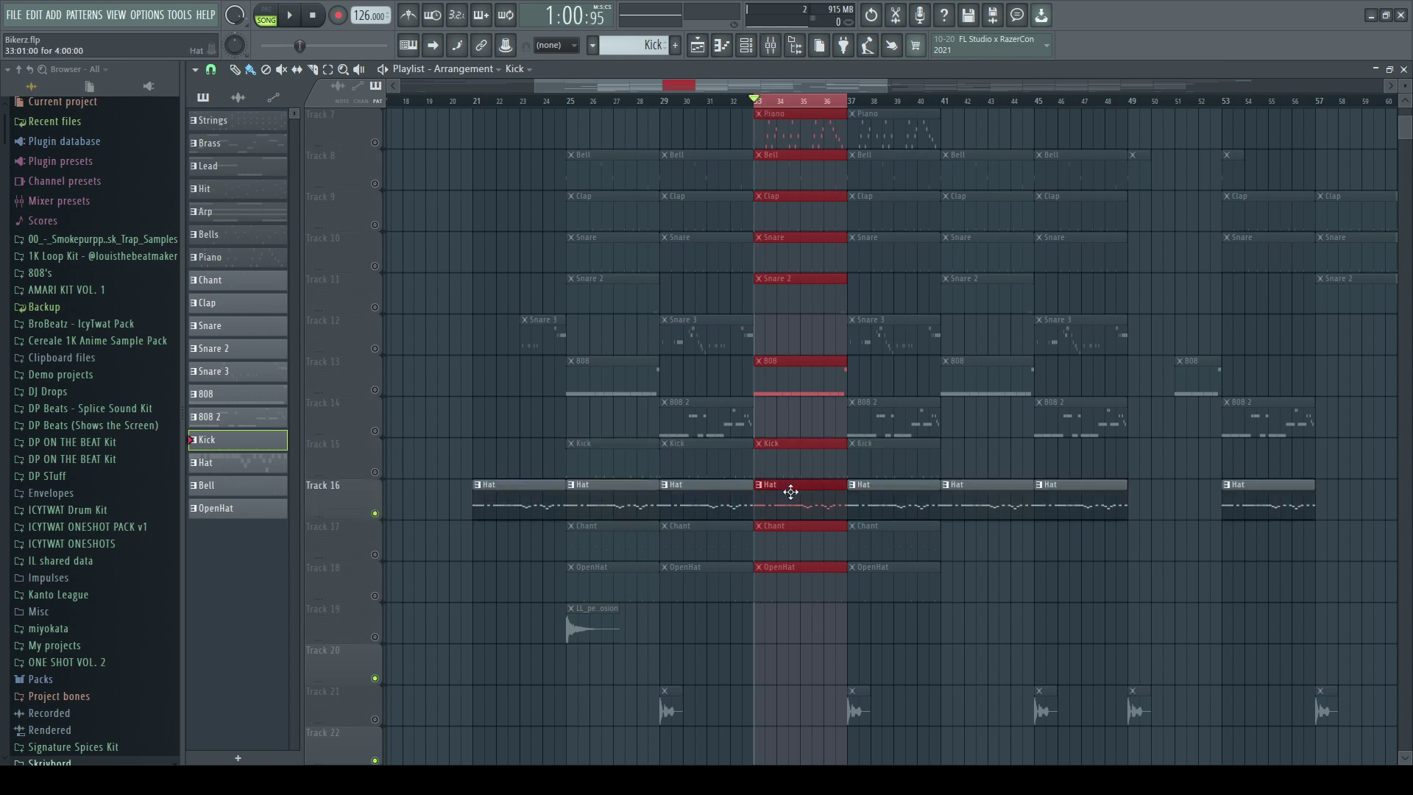
double_click(795, 493)
left_click_drag(670, 91, 387, 90)
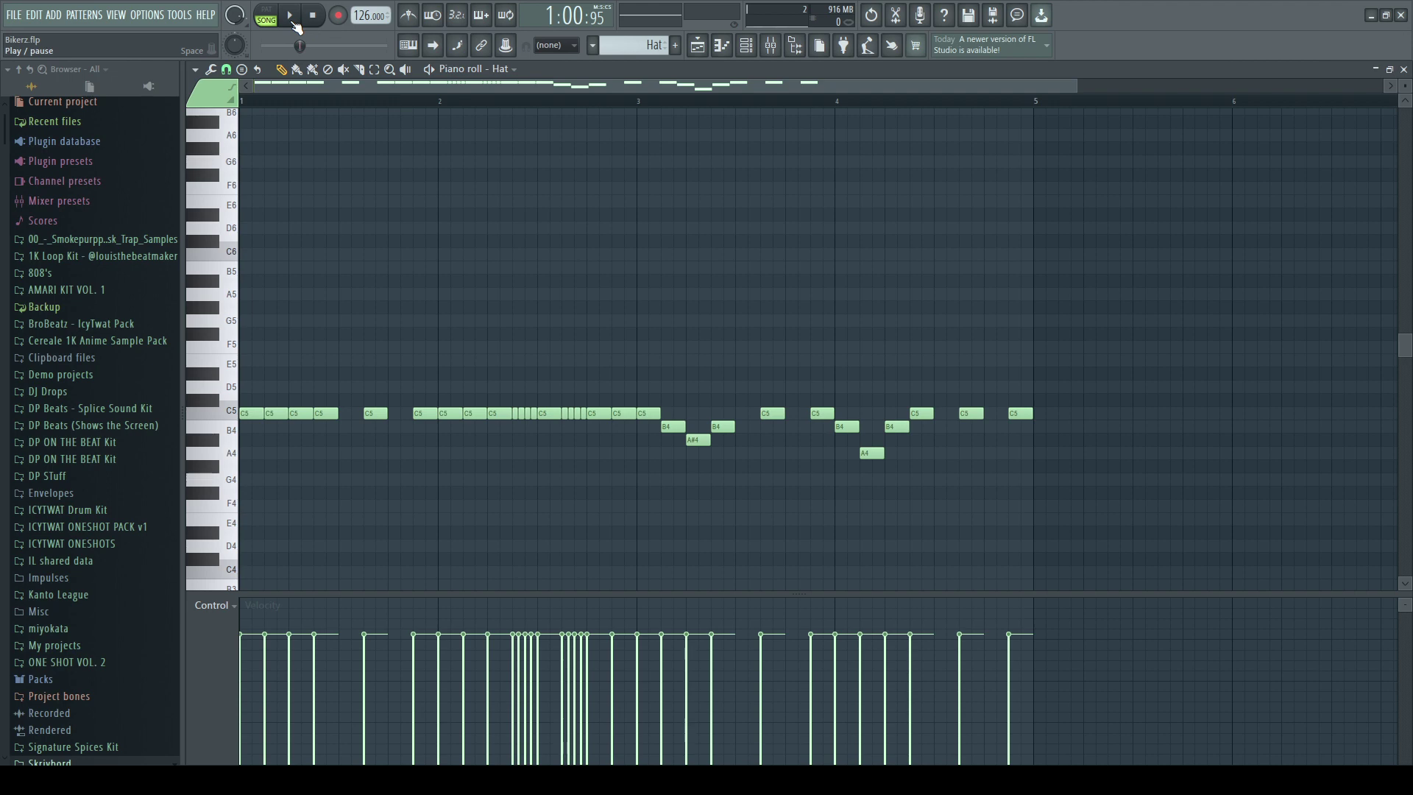
left_click(295, 25)
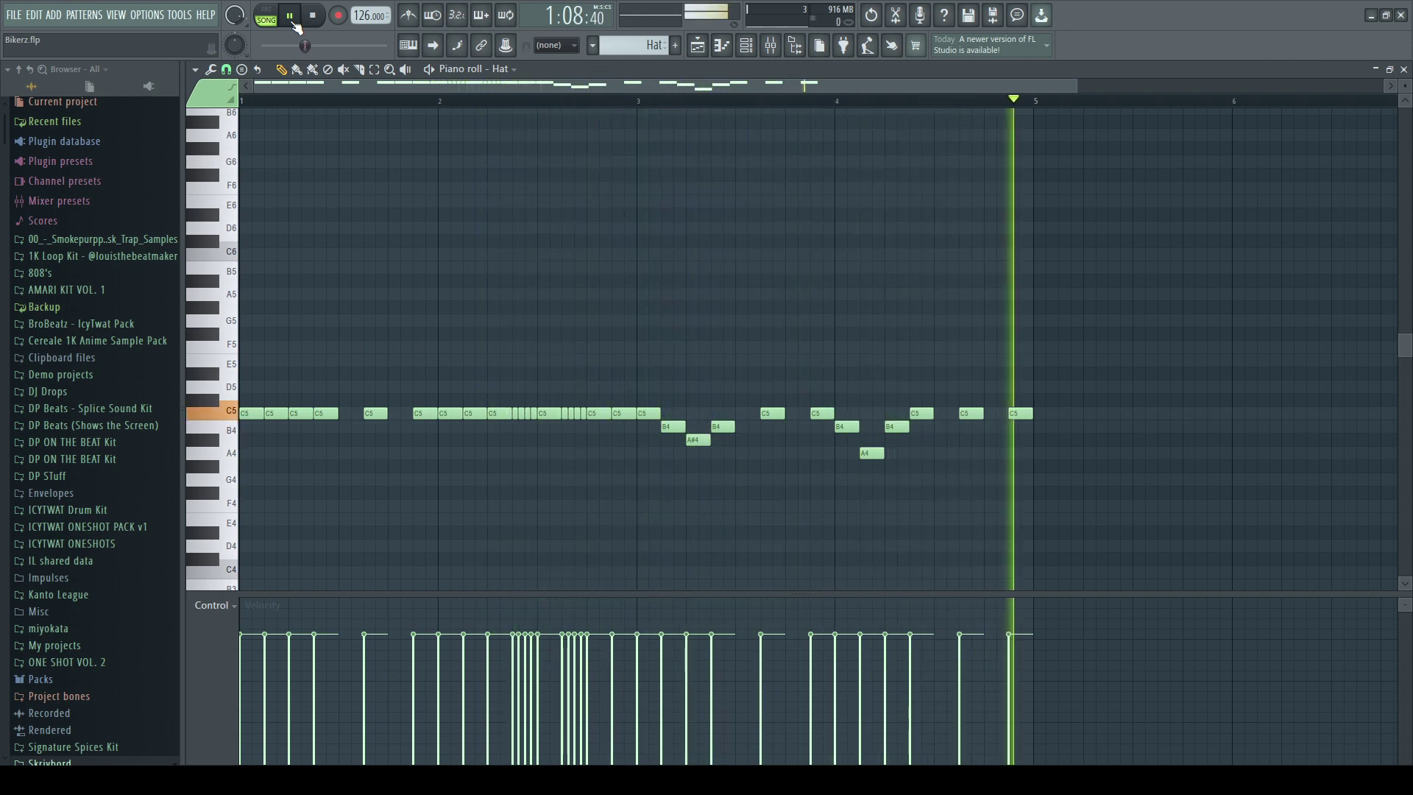
left_click(293, 19)
left_click(697, 47)
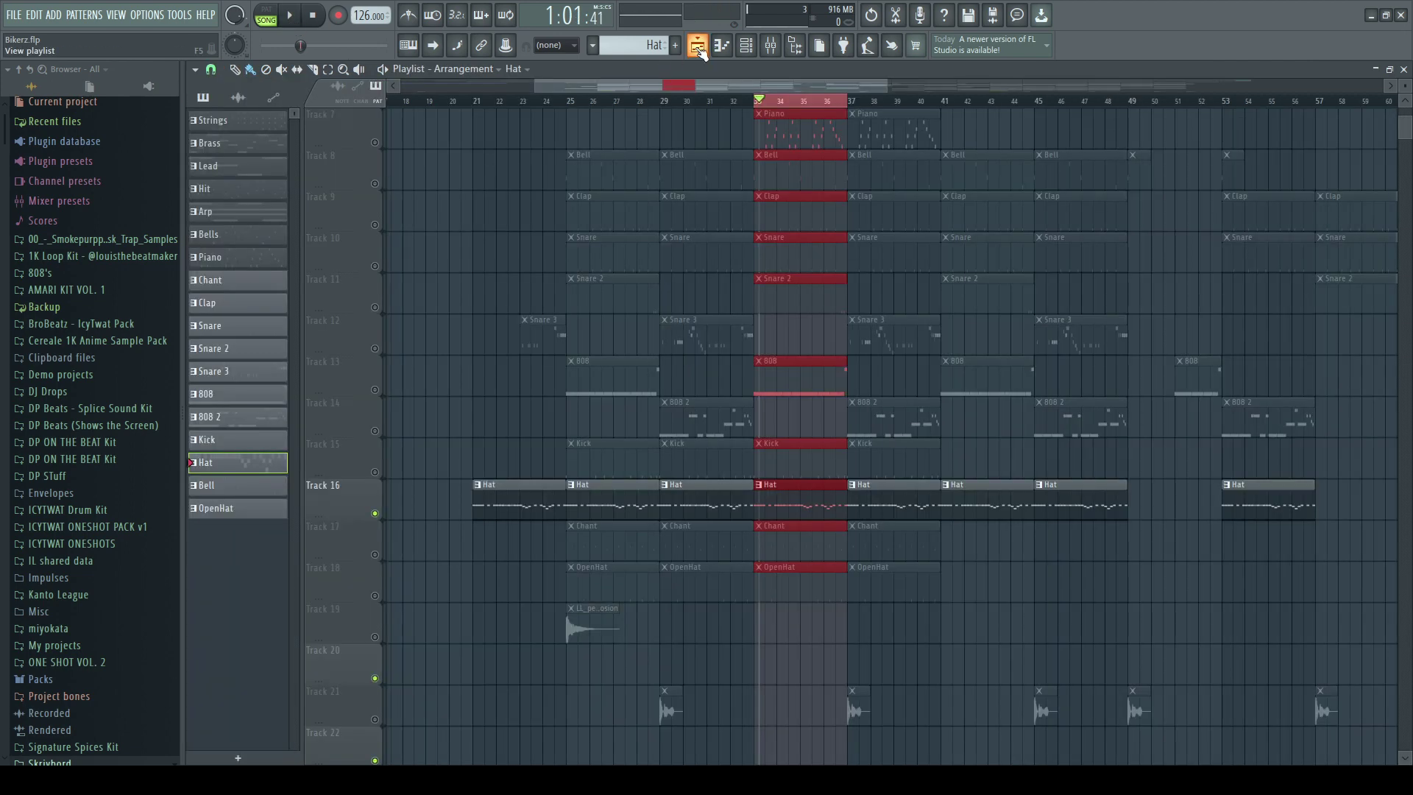
Step: Isolate the Chant track on Track 17, reset playback to bar 33 and open the Chant pattern in the piano roll
scroll(784, 385, "down", 1)
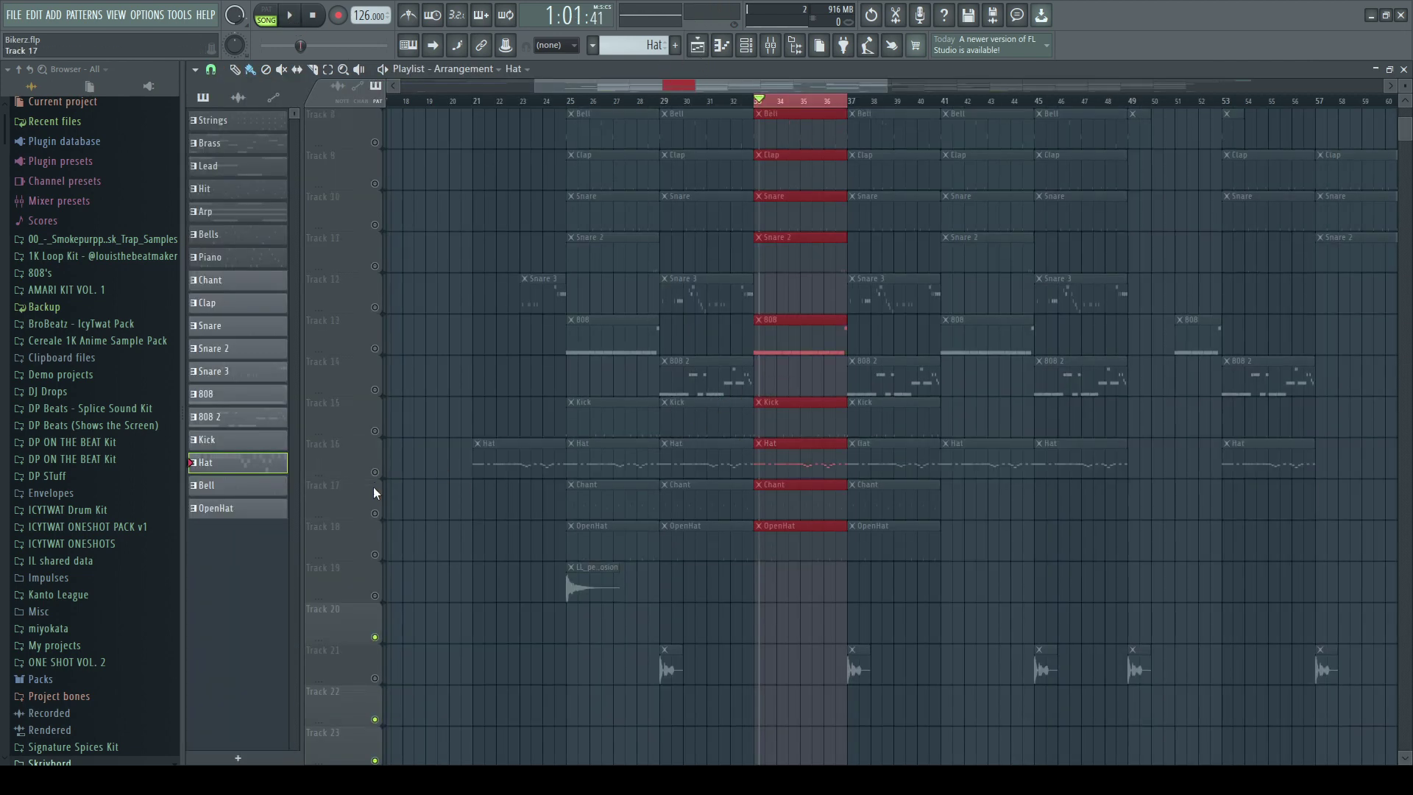
left_click_drag(769, 103, 609, 89)
double_click(798, 521)
left_click(705, 45)
left_click(787, 506)
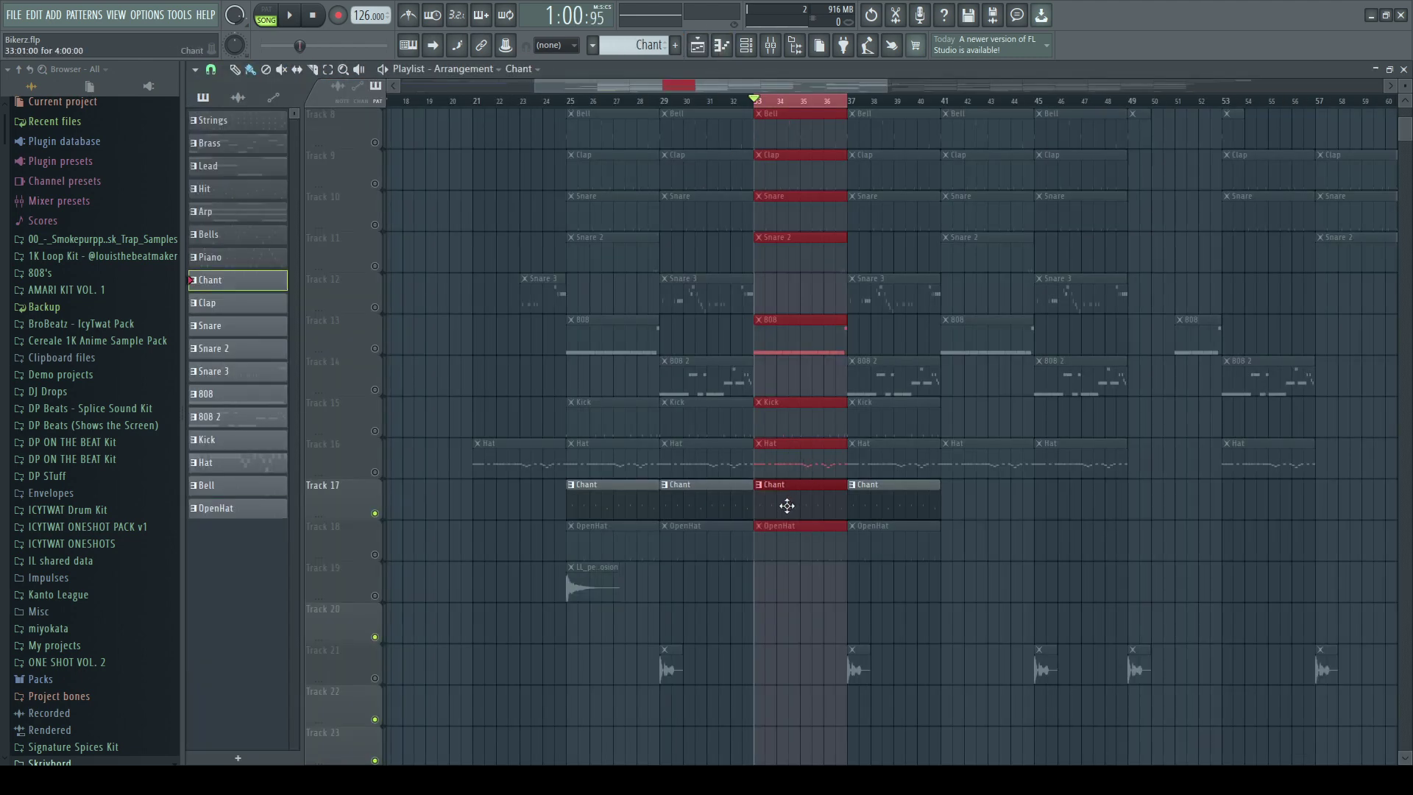
double_click(787, 506)
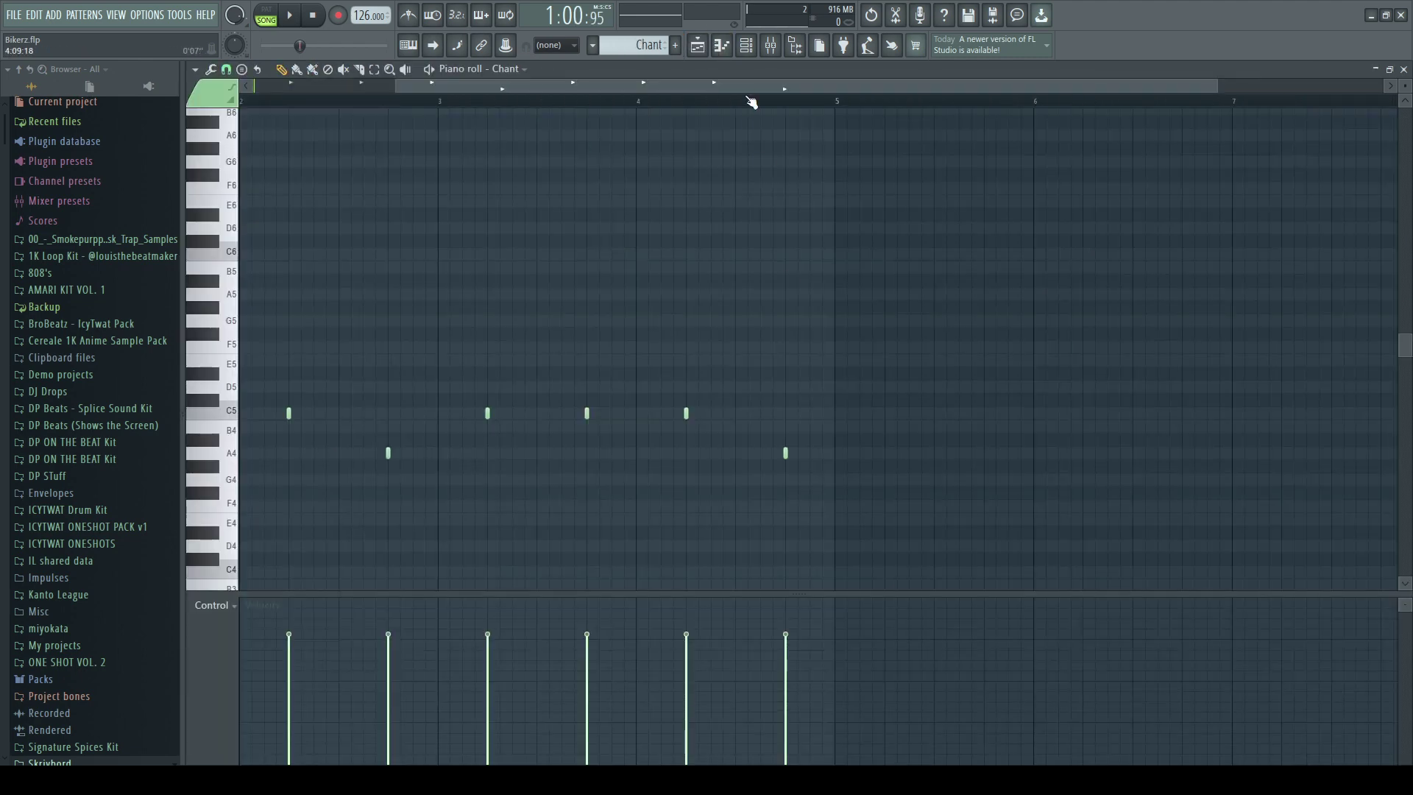
Step: Play the Chant pattern on its own, pause it, and return to the playlist
left_click(291, 17)
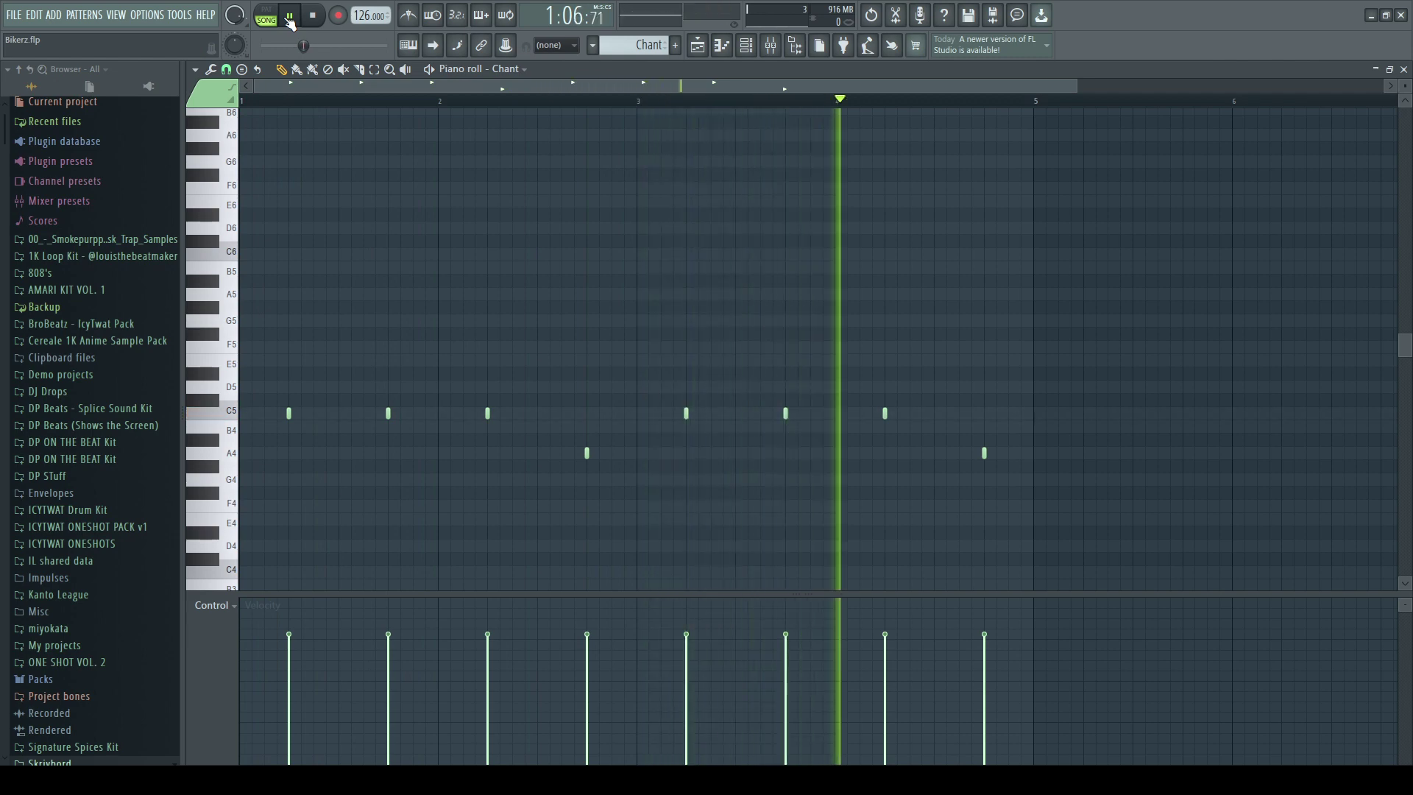
left_click(291, 17)
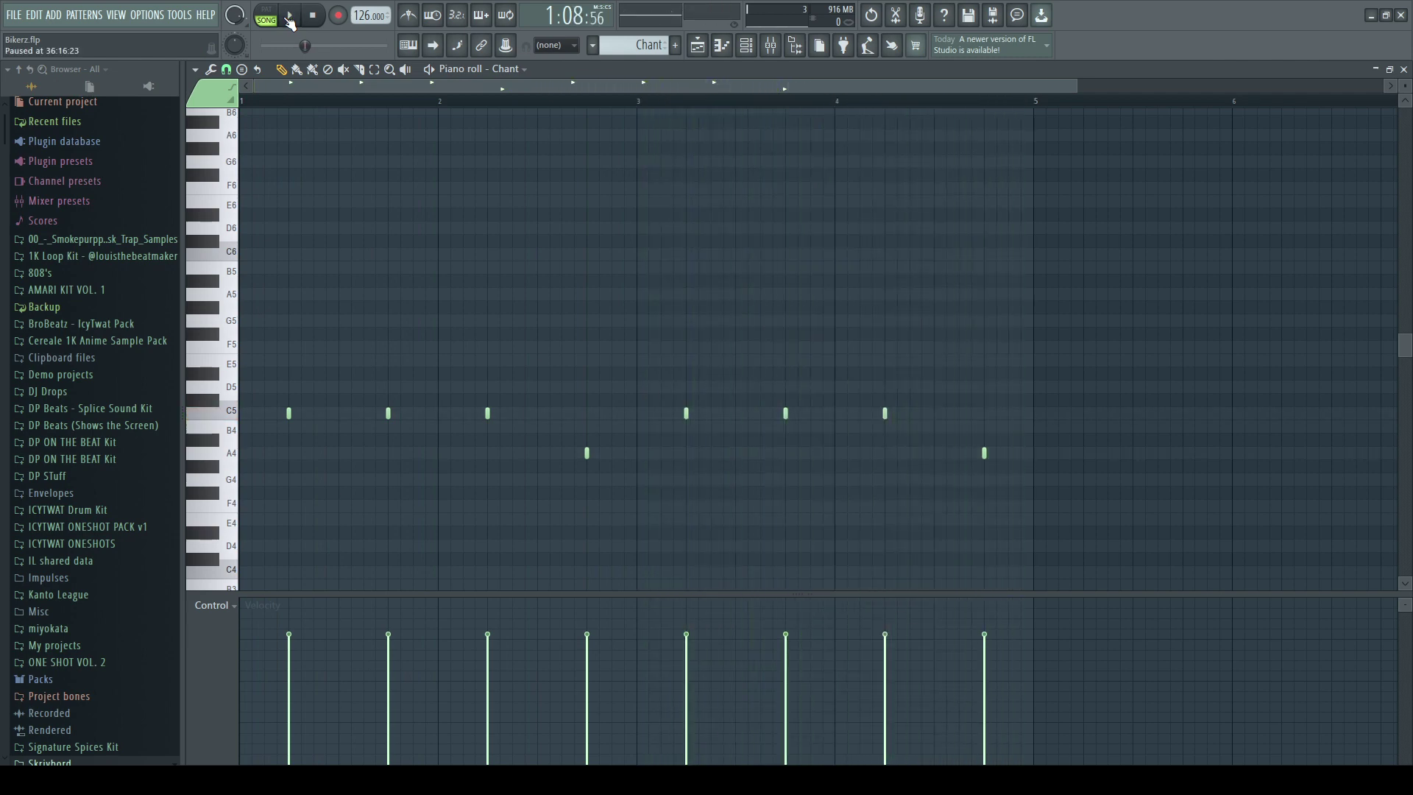
left_click(697, 50)
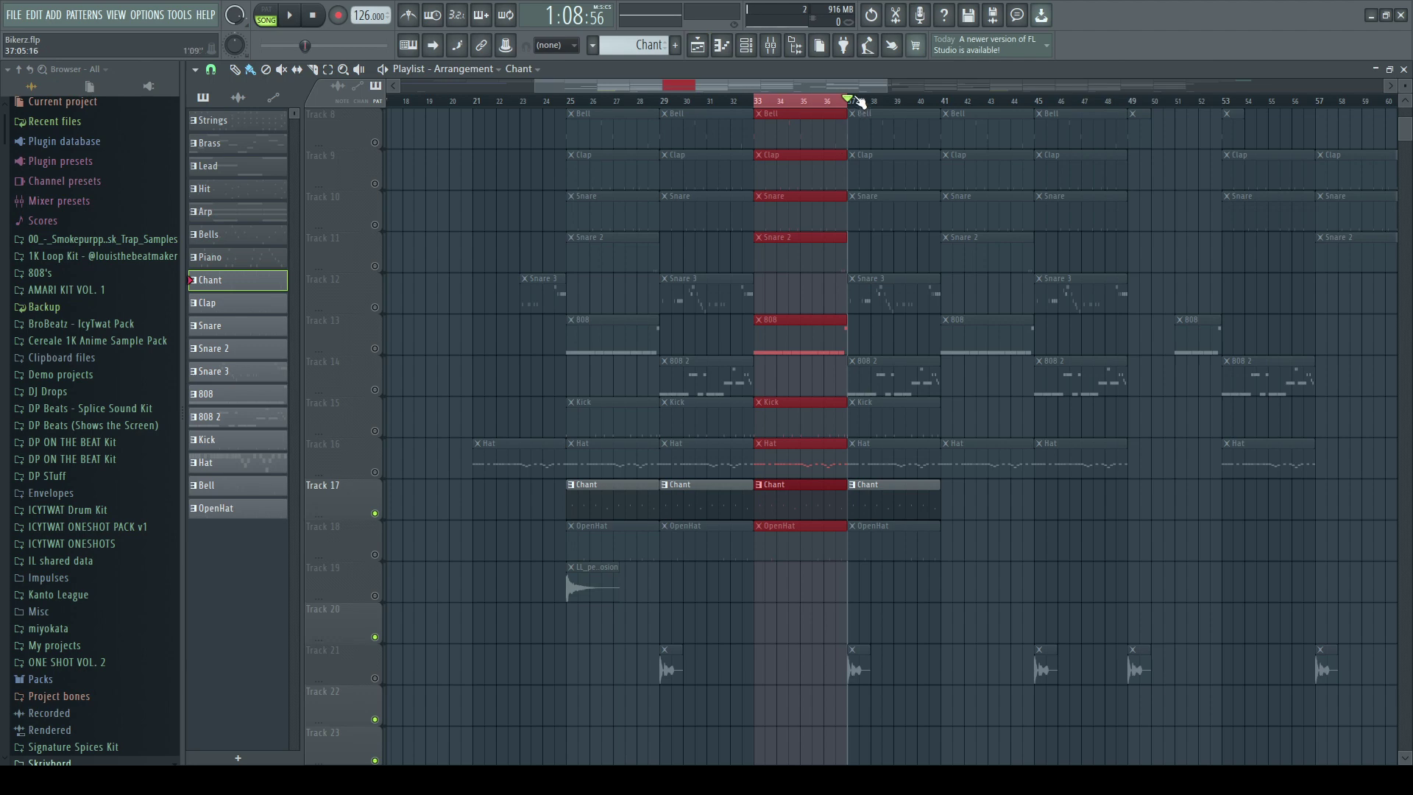
Step: Set the playback position back to bar 33 and examine the Chant steps in the channel rack
left_click(756, 100)
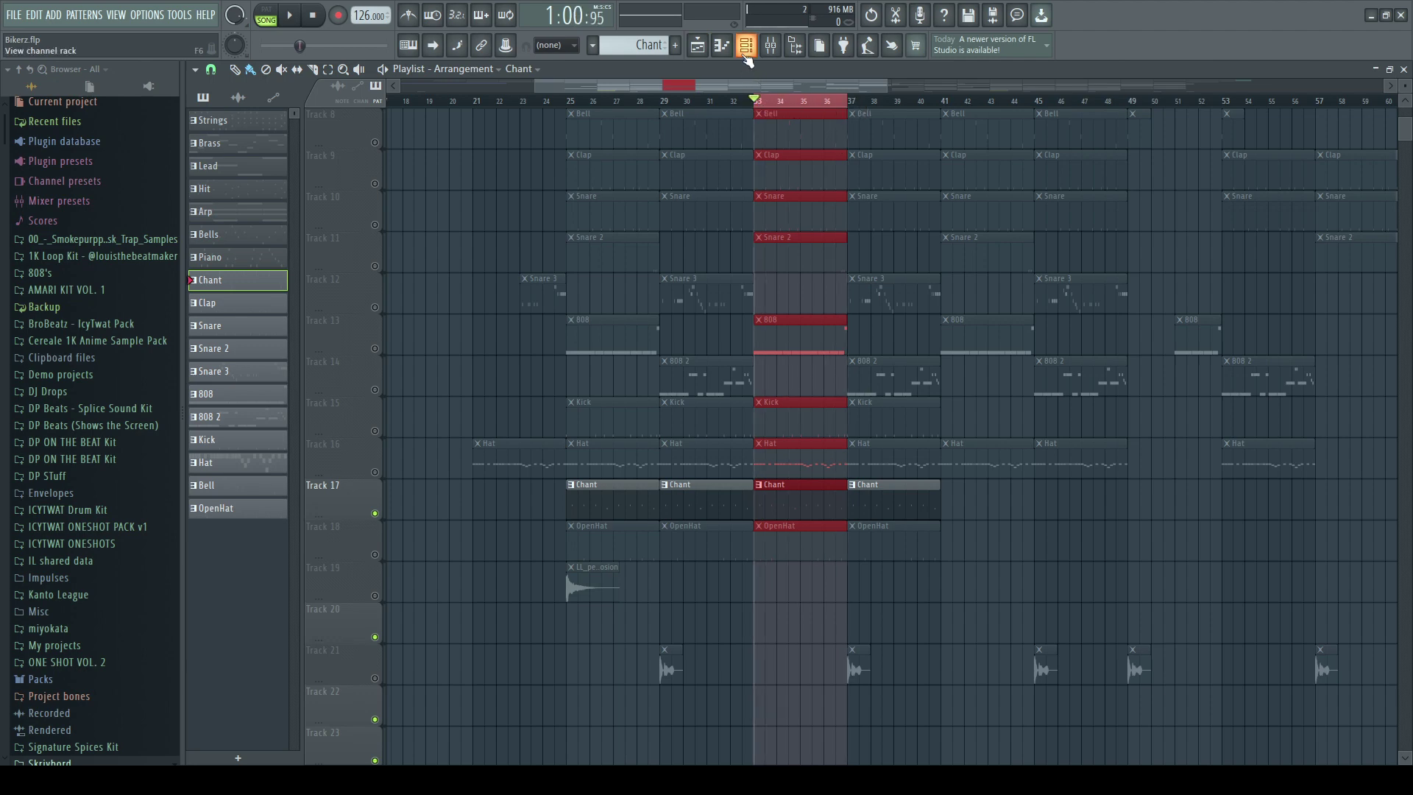
left_click(746, 48)
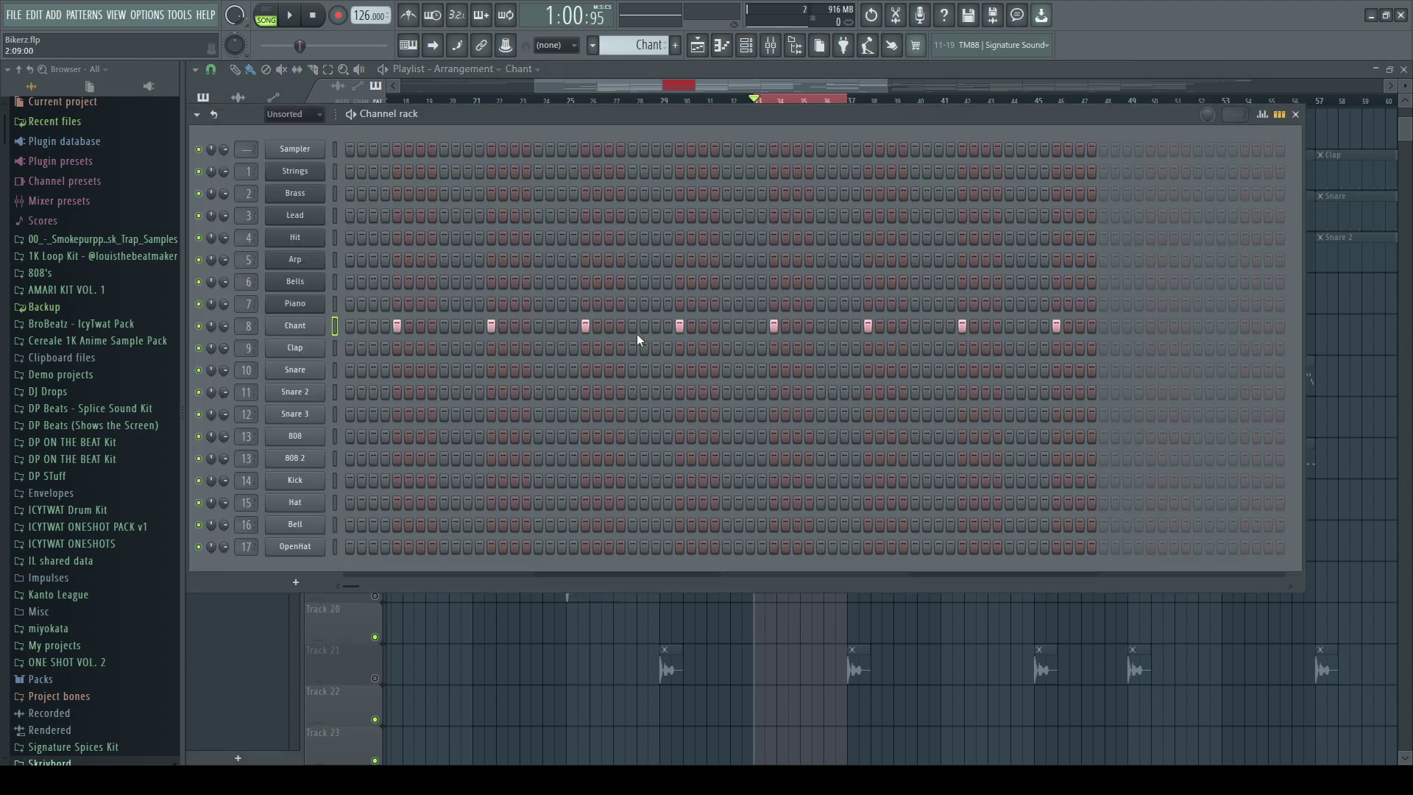
left_click(698, 48)
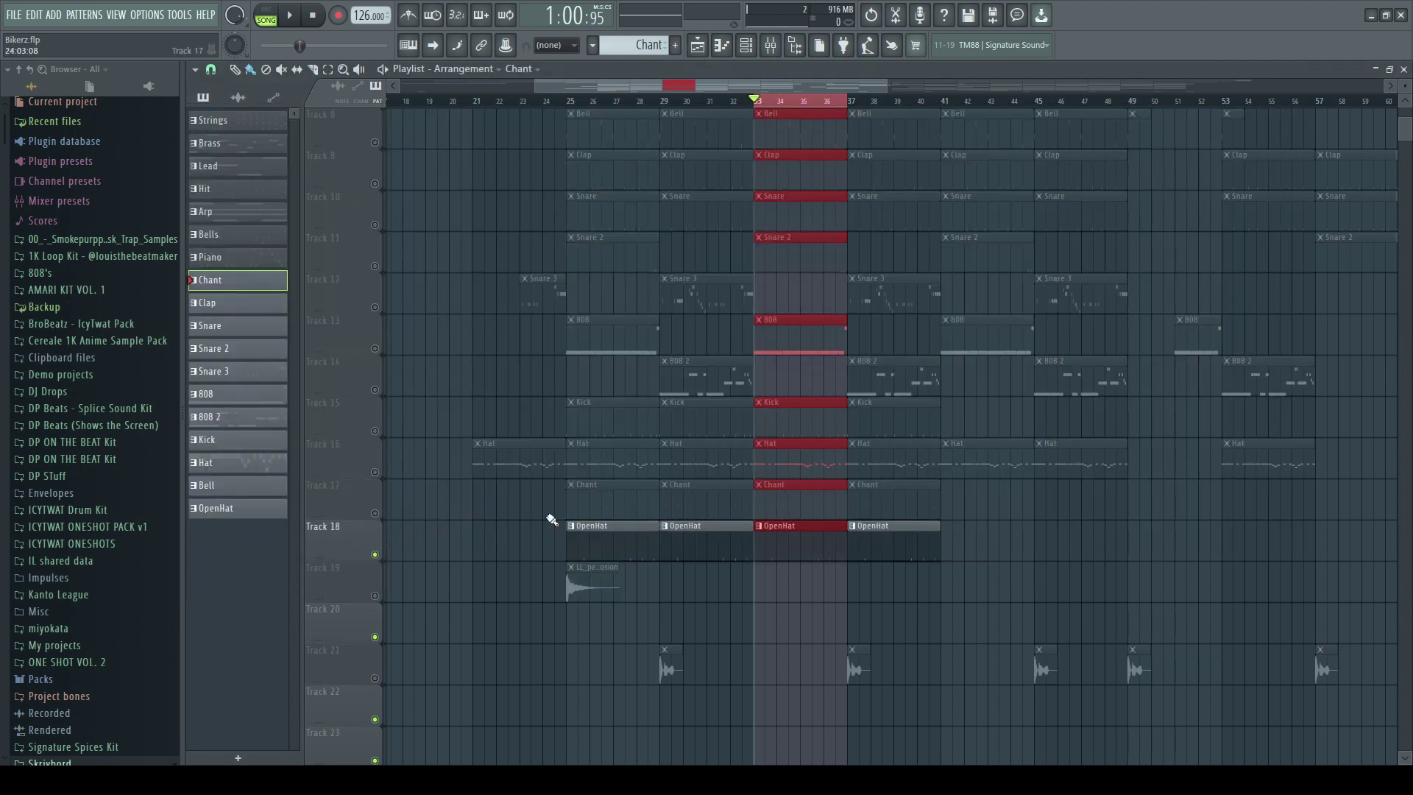
Step: Select the OpenHat pattern, view its steps in the channel rack, and open its notes in the piano roll
left_click(745, 45)
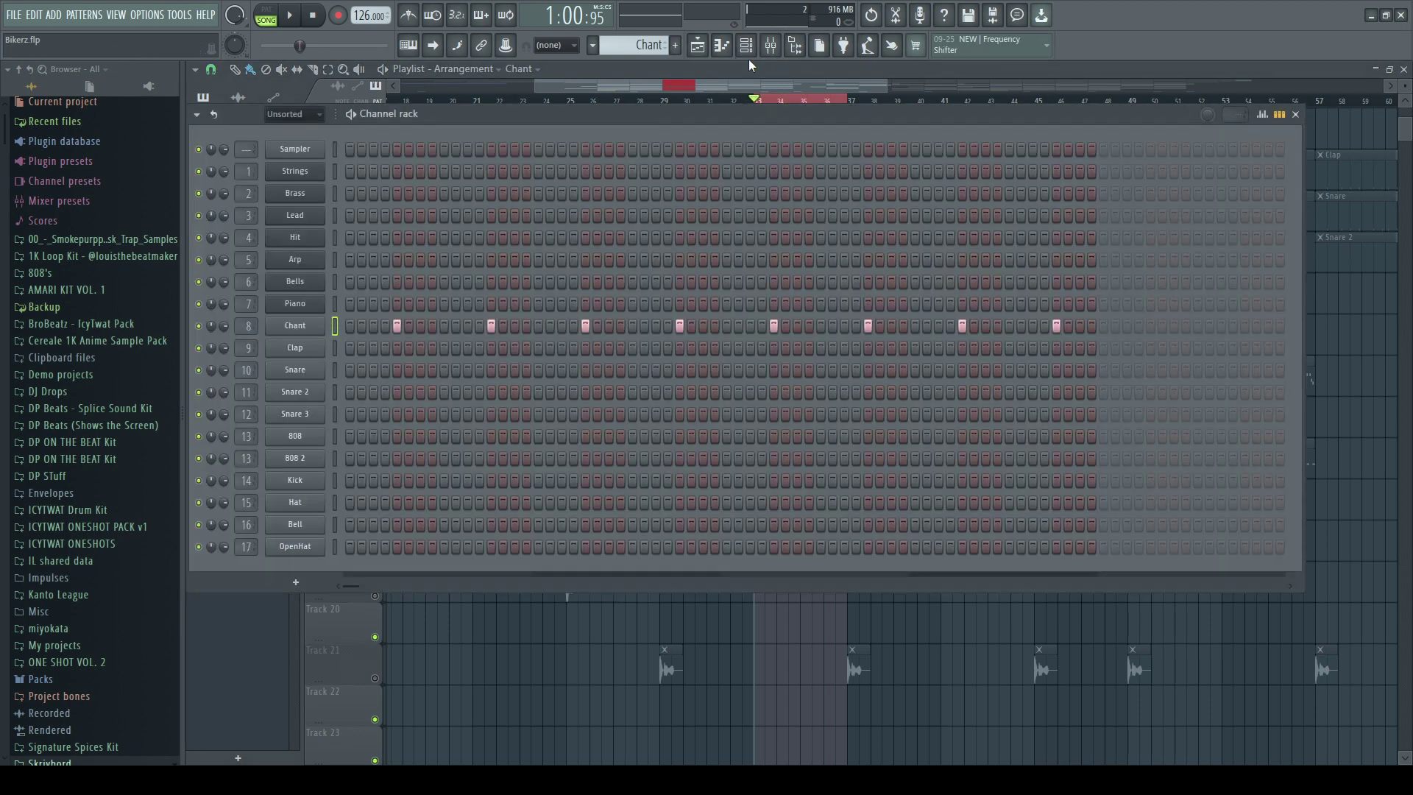
mouse_move(636, 36)
left_mouse_down()
mouse_move(636, 3)
mouse_move(635, 36)
left_mouse_up()
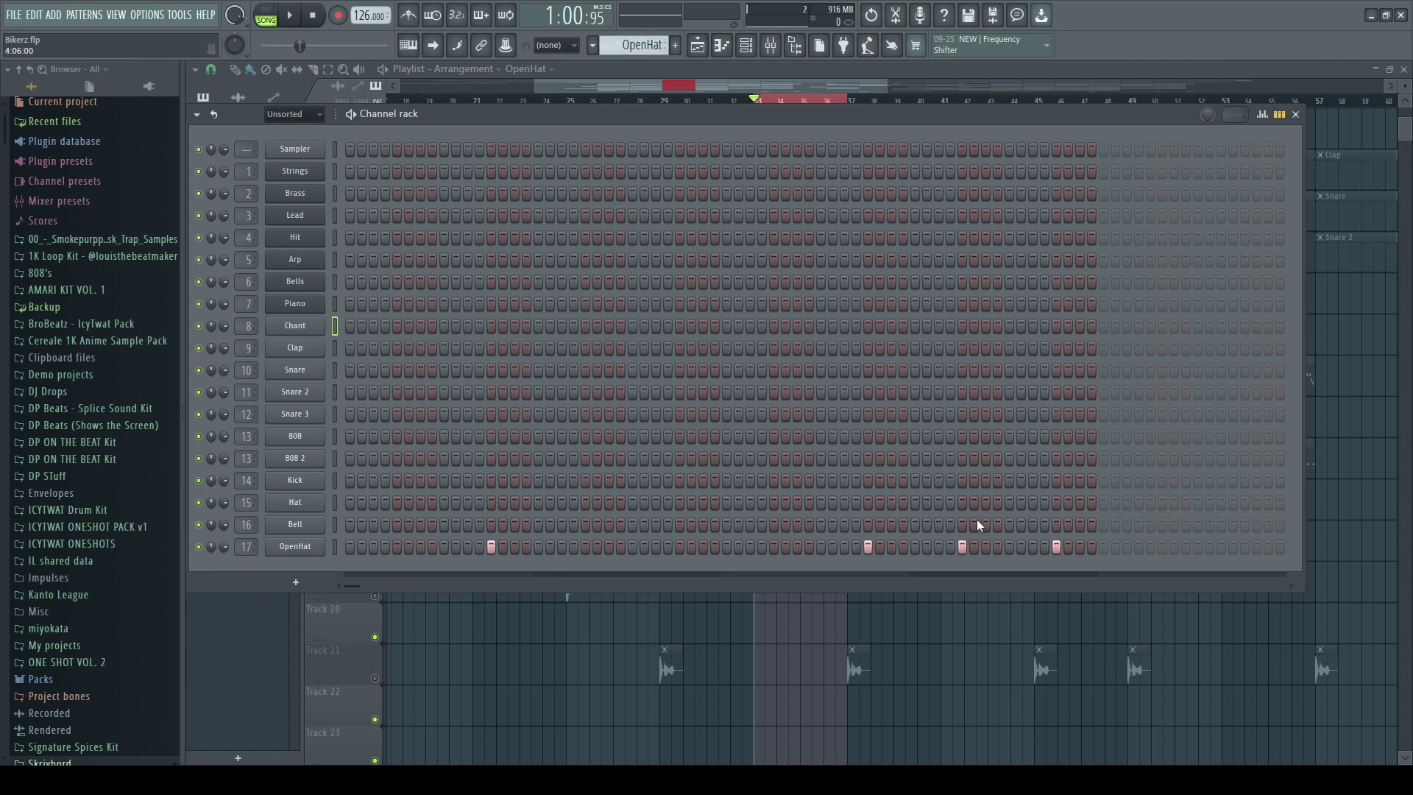
left_click(723, 46)
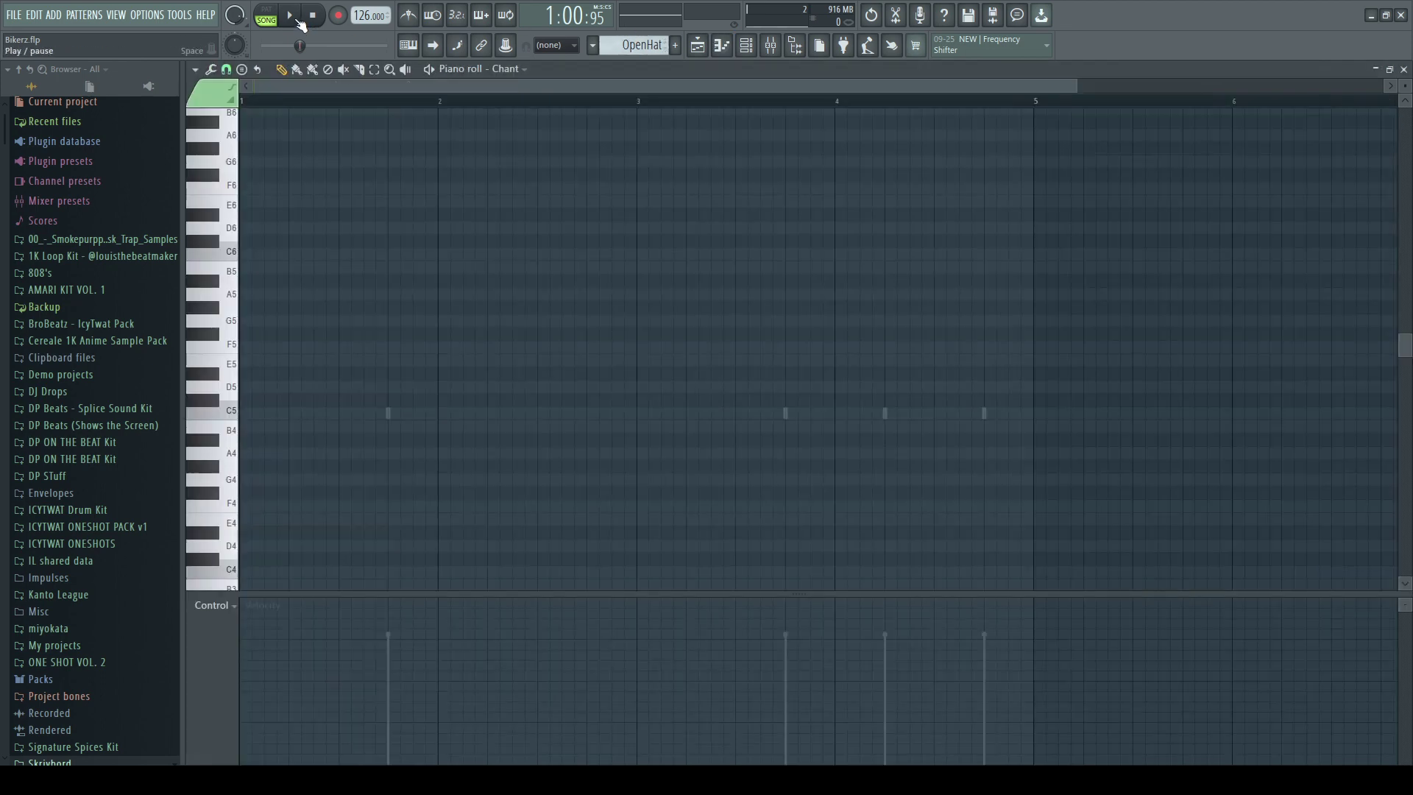
left_click(544, 411)
Step: Play the OpenHat pattern on its own, pause it, and return to the playlist
left_click(289, 18)
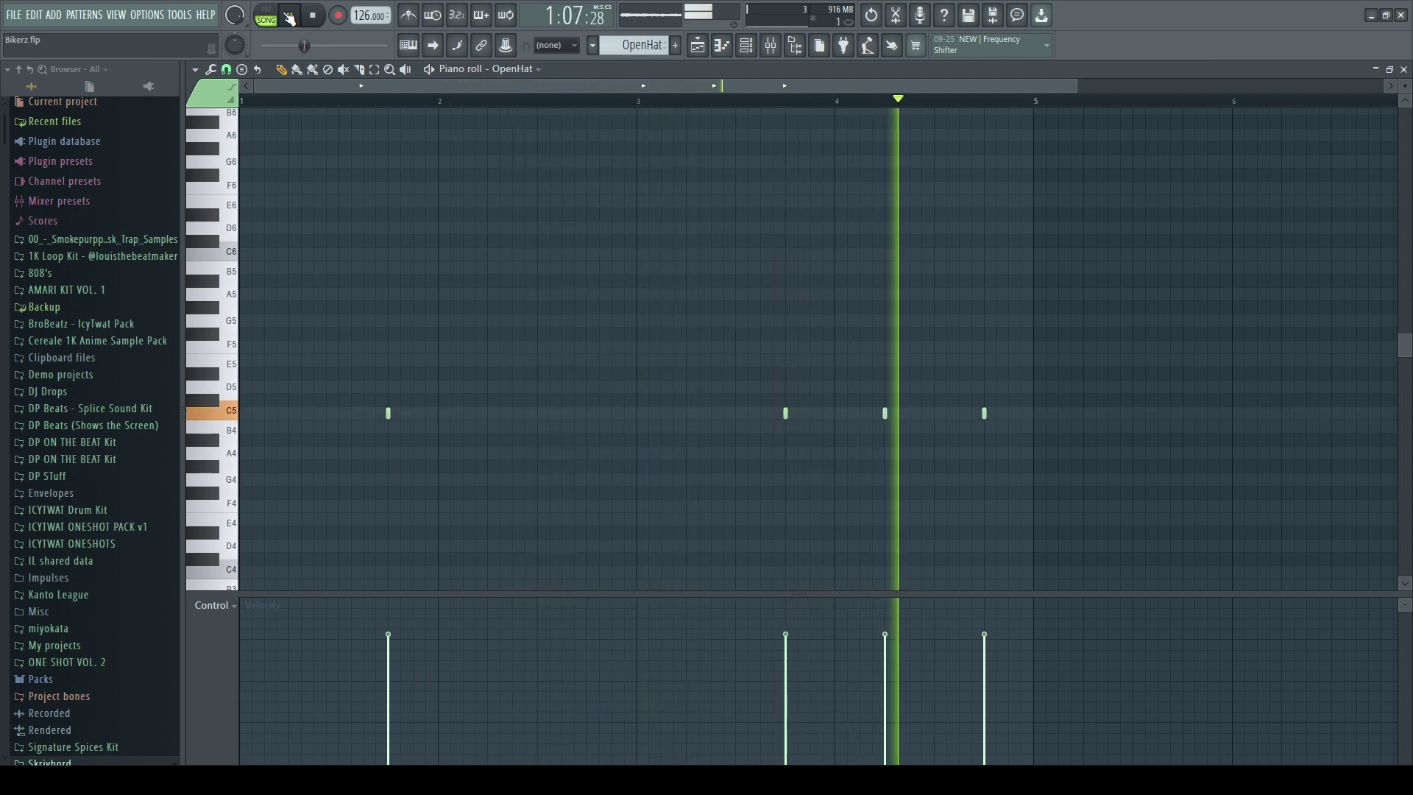
left_click(289, 19)
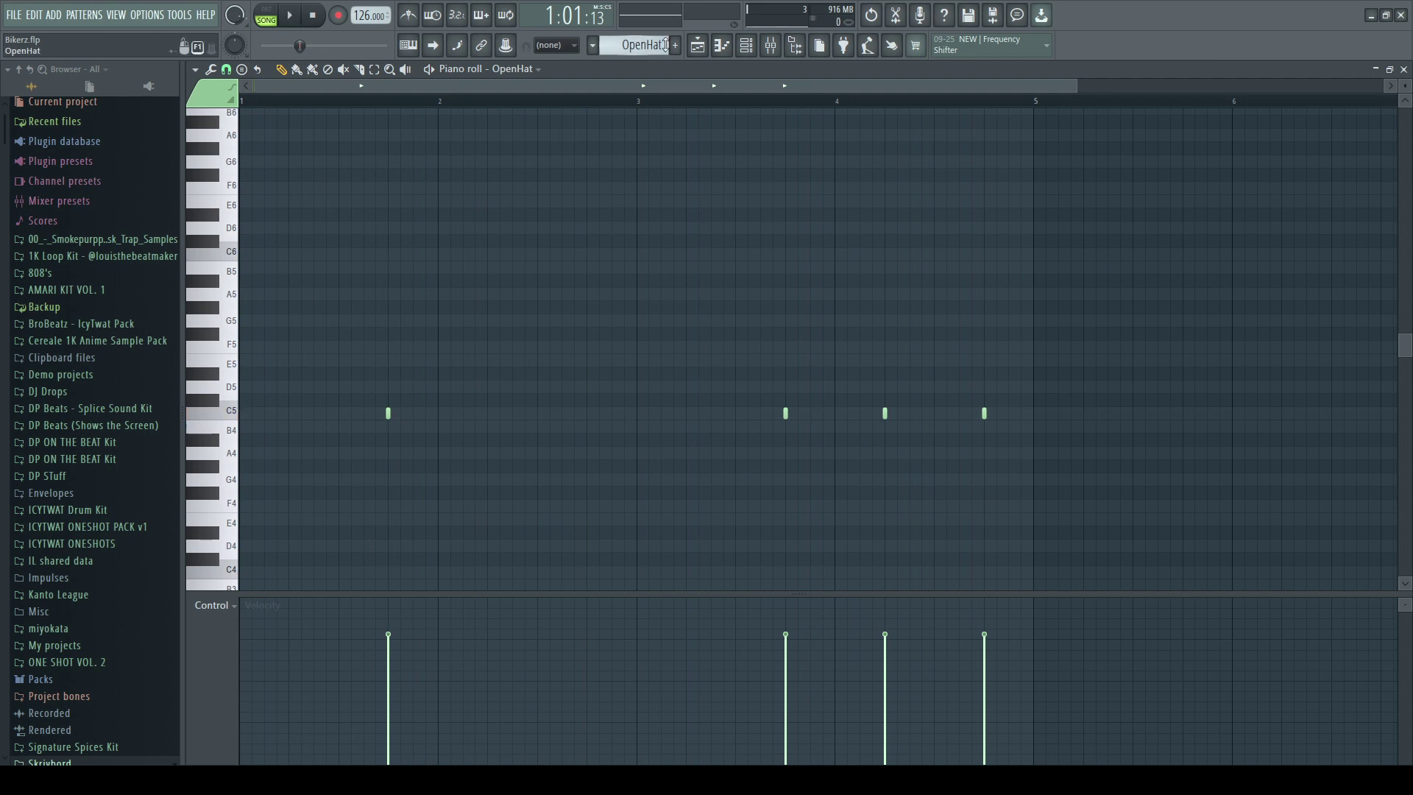
left_click(698, 47)
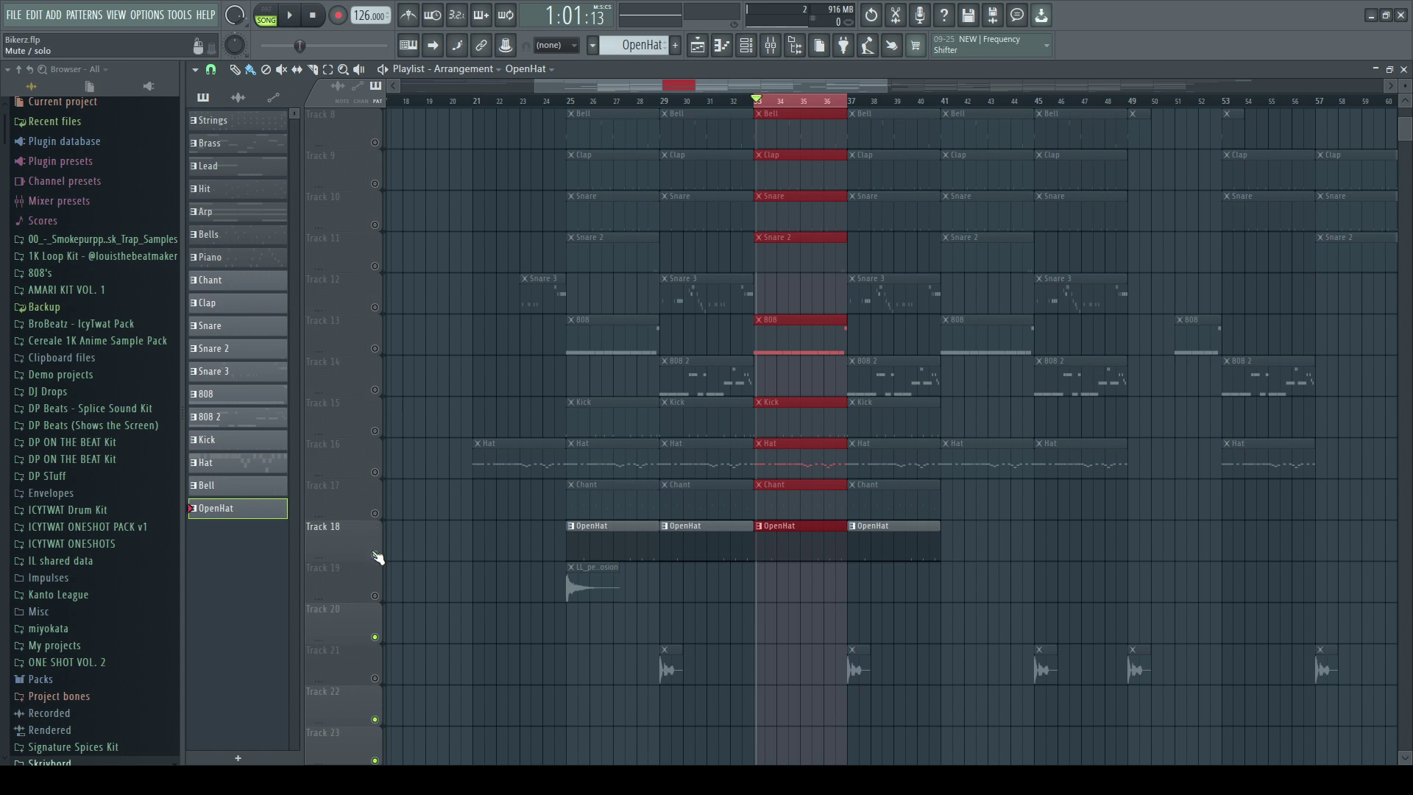
Step: Select bars 25 to 29, play the percussion explosion clip on Track 19 alone, and mute Track 19
left_click(572, 107)
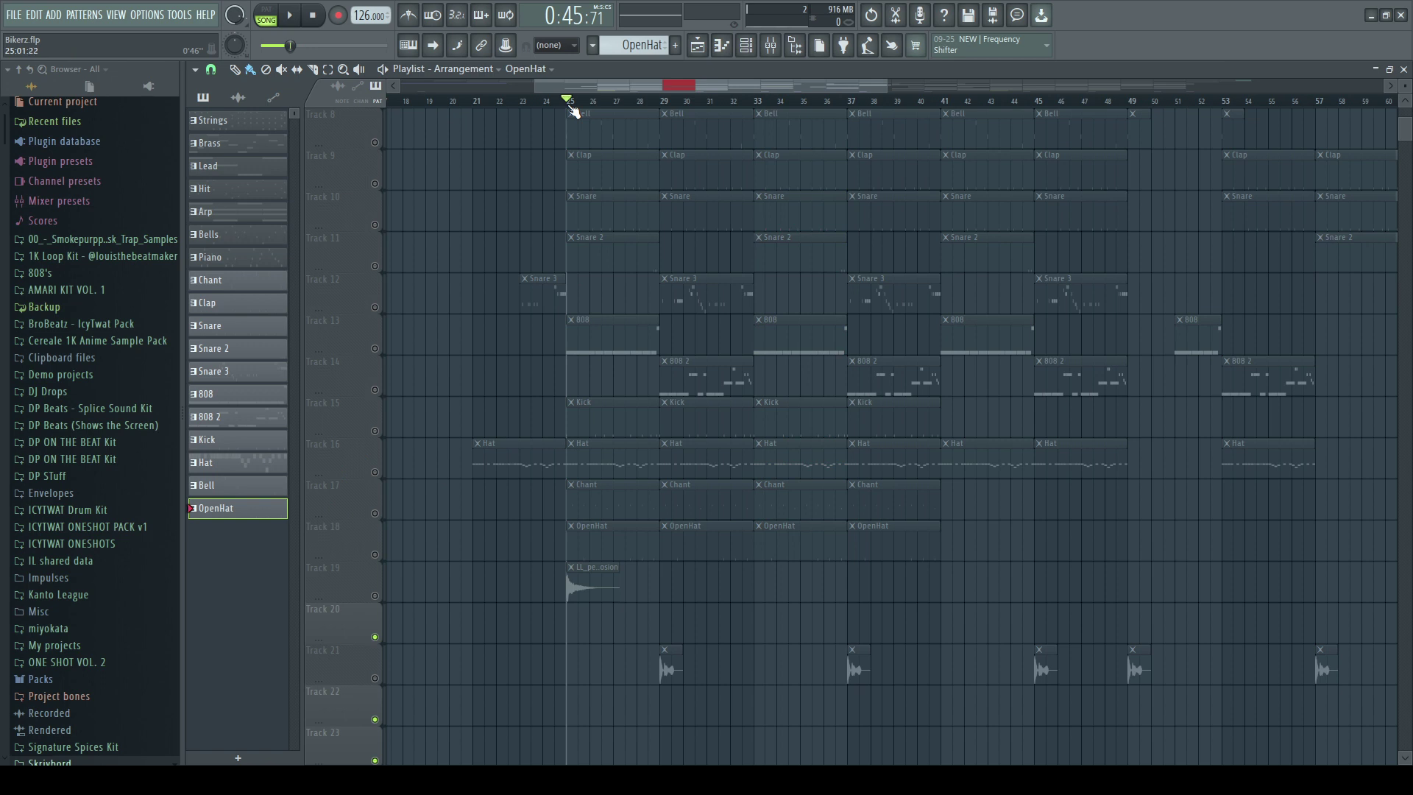
left_click_drag(569, 103, 662, 96)
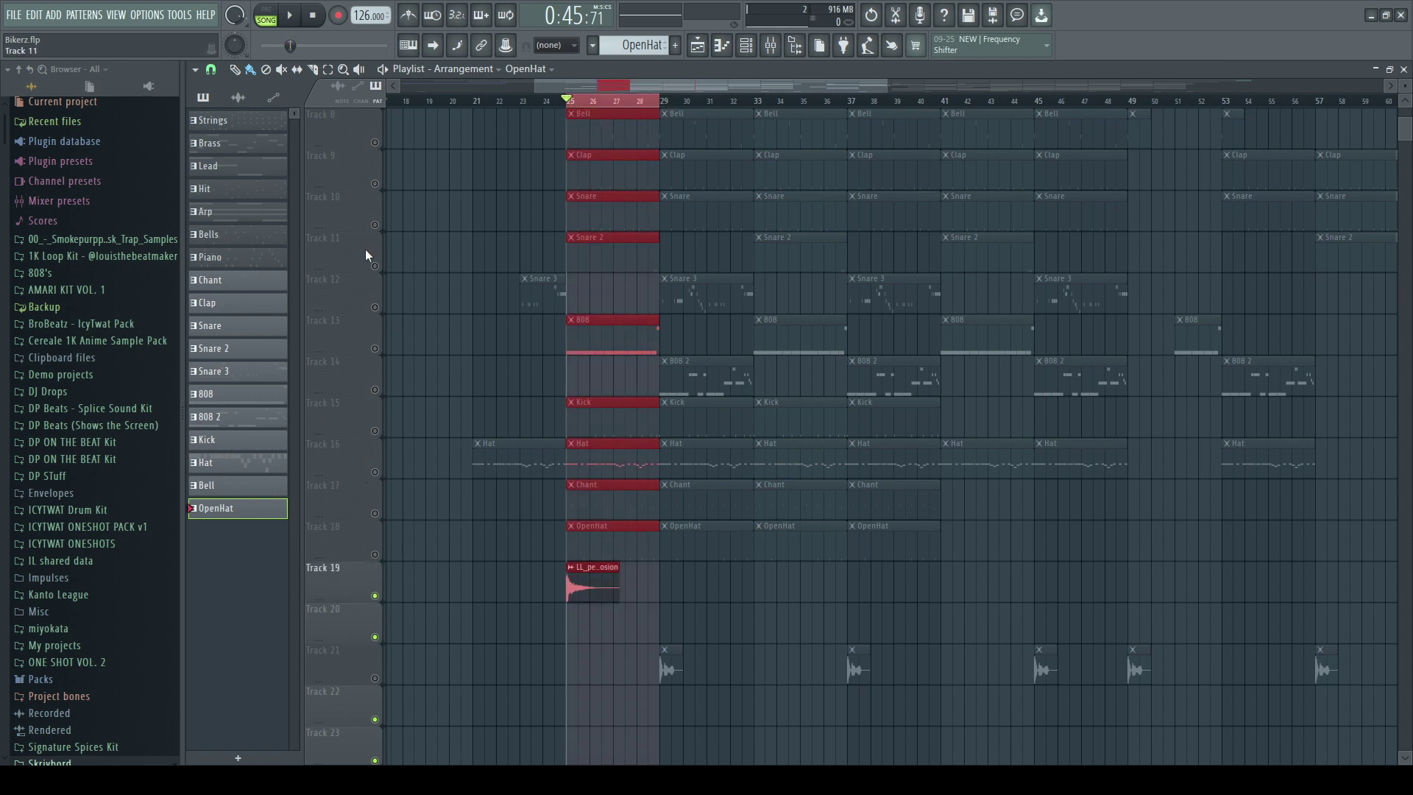
left_click(291, 22)
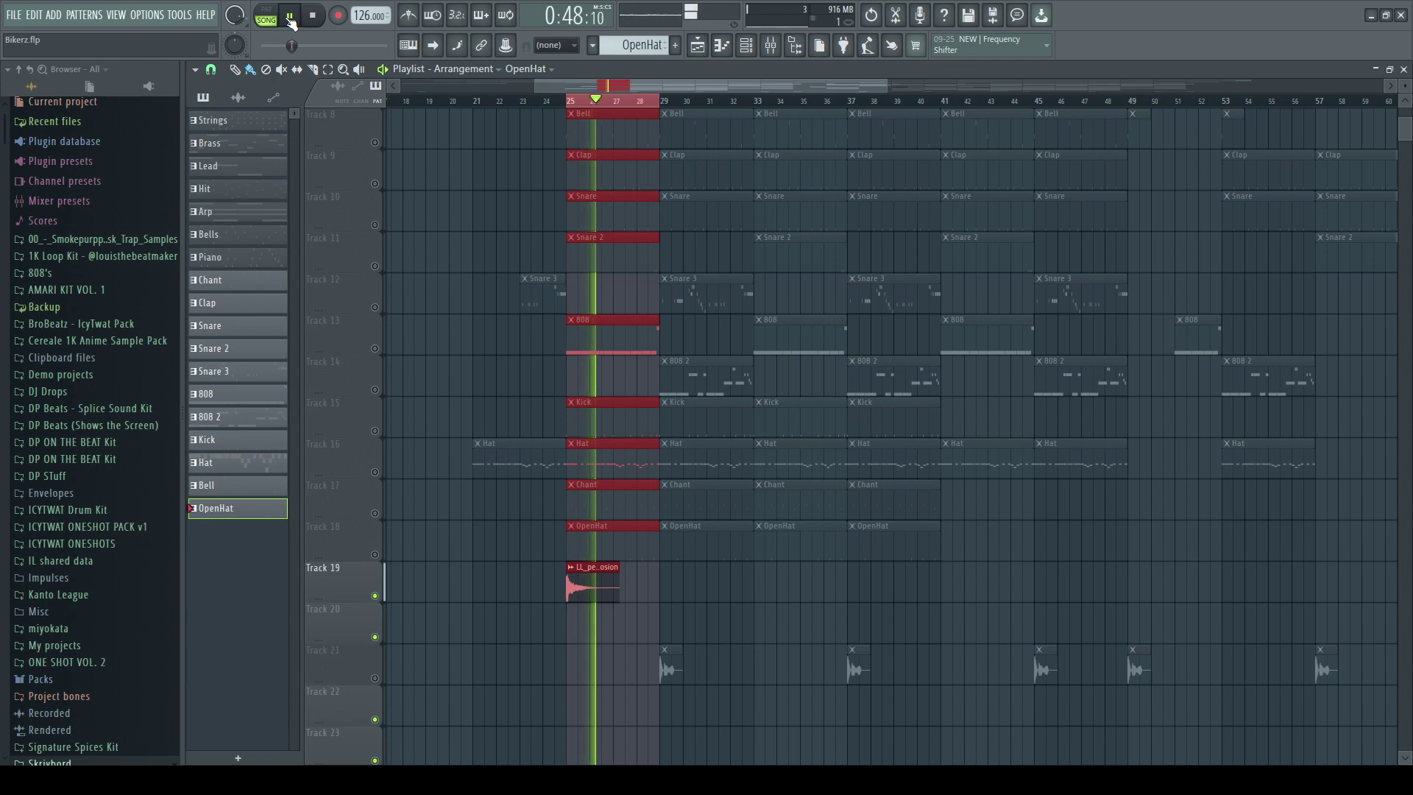
left_click(290, 22)
left_click(376, 597)
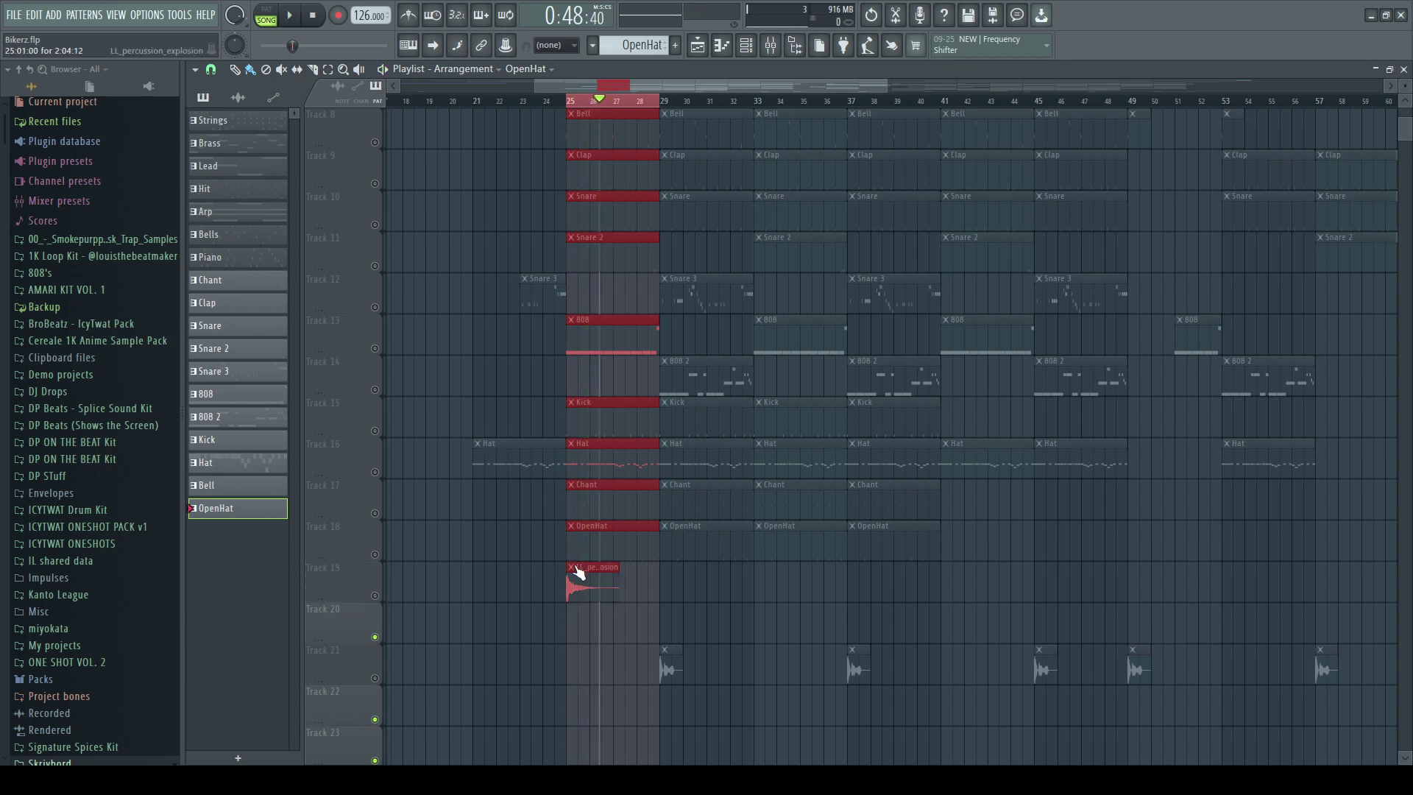
Step: Clear the playlist's time selection and set the playback position to the start of the song
scroll(579, 573, "up", 7)
scroll(598, 102, "down", 2)
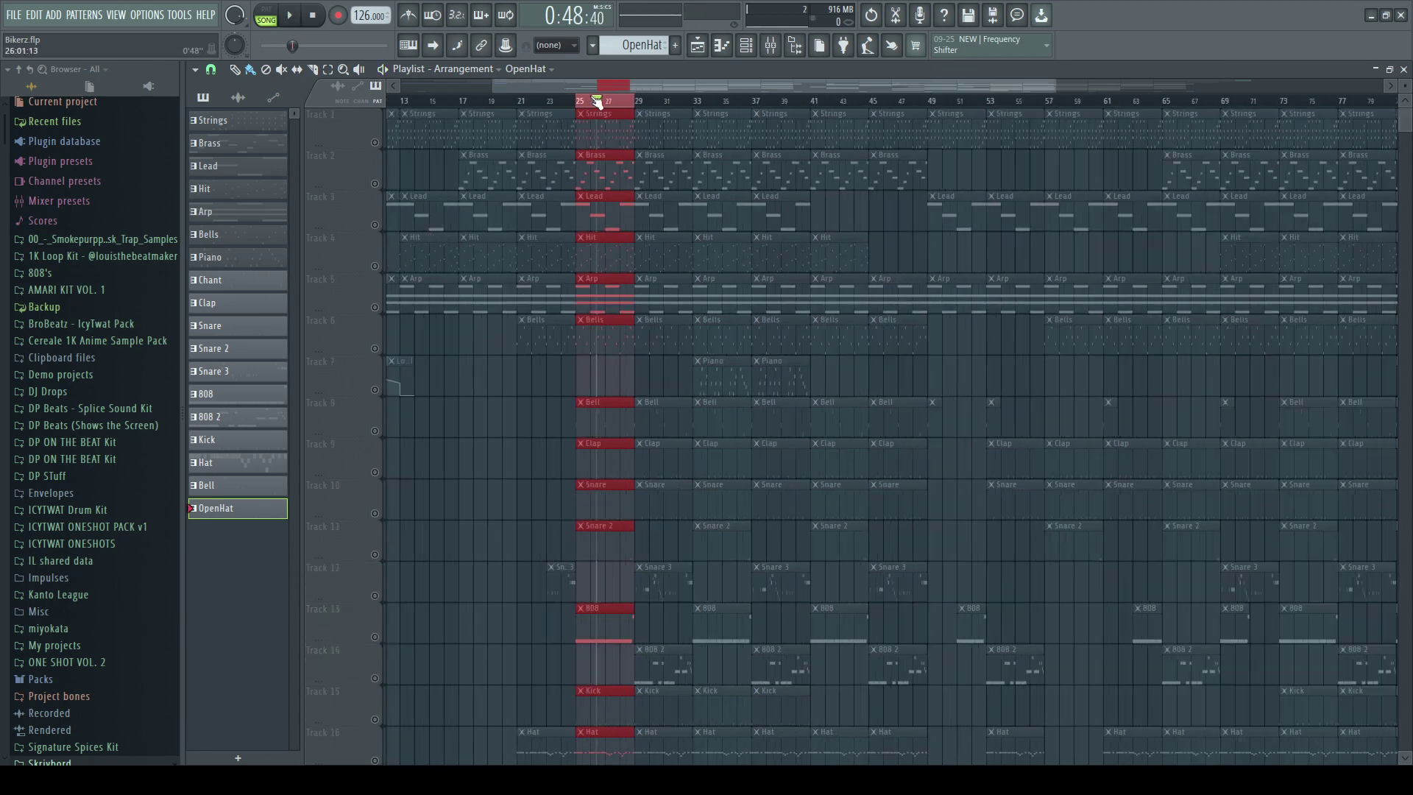
double_click(605, 102)
left_click_drag(608, 102, 301, 109)
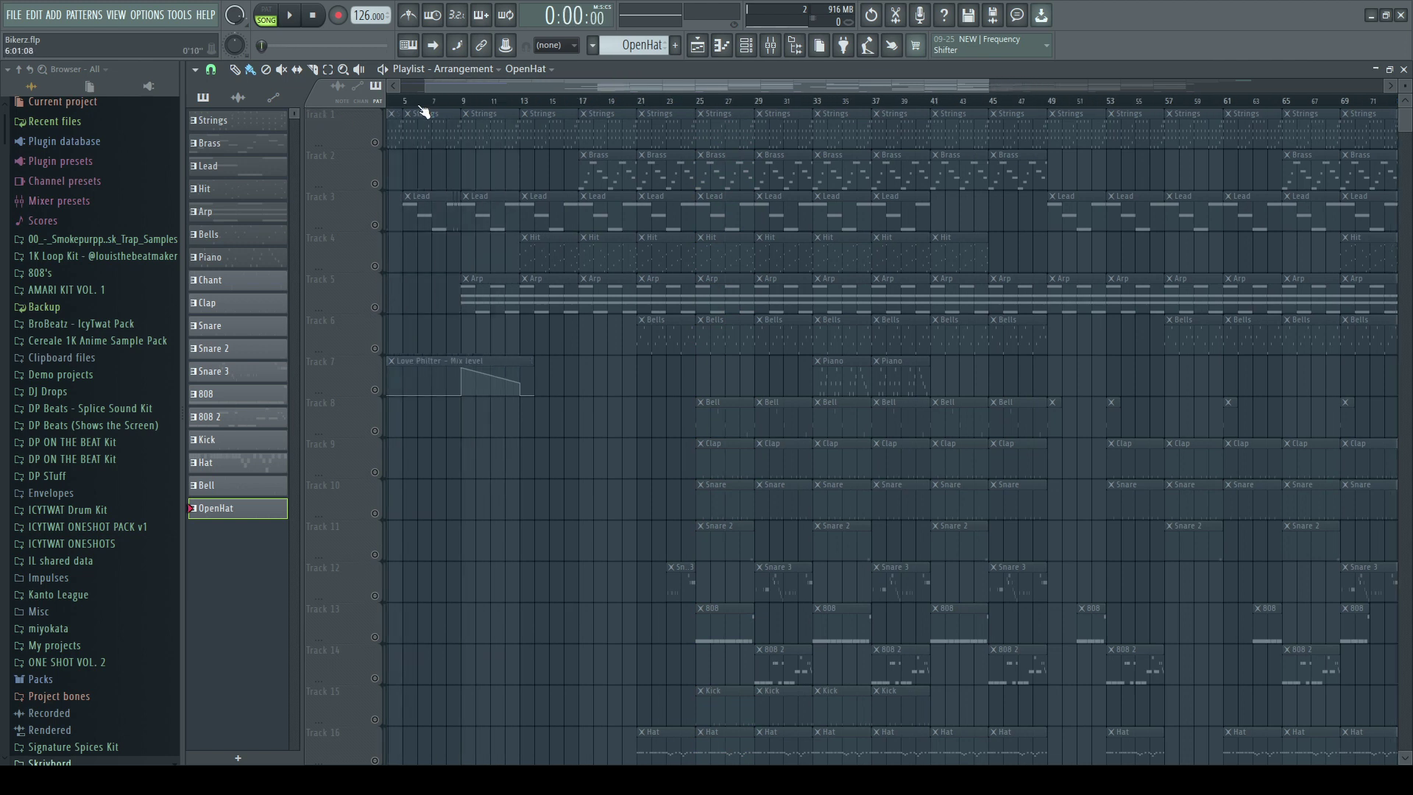
left_click_drag(468, 87, 377, 85)
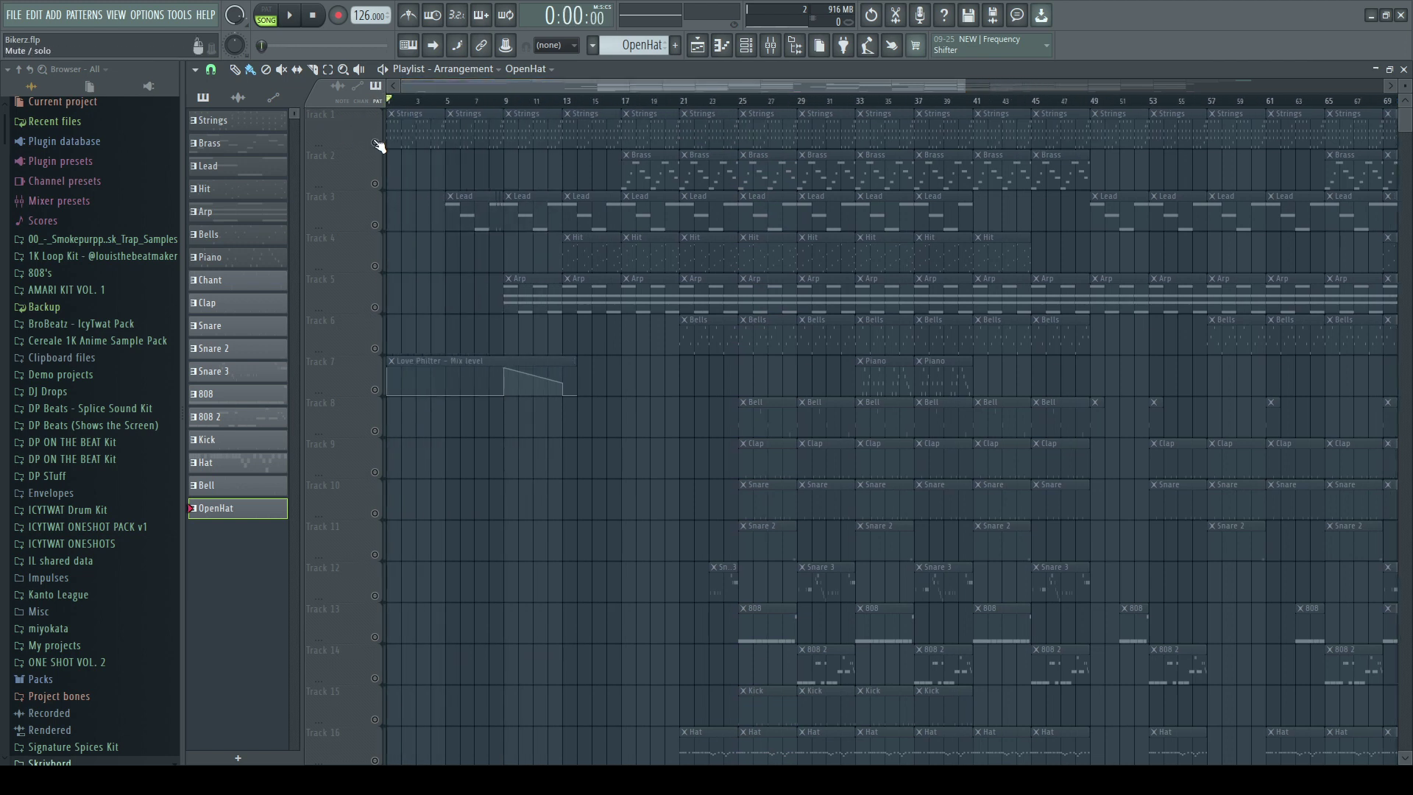
Step: Unmute Tracks 1 to 19 in the playlist, from Strings down to the percussion explosion clip
left_click_drag(375, 143, 382, 482)
scroll(382, 483, "down", 2)
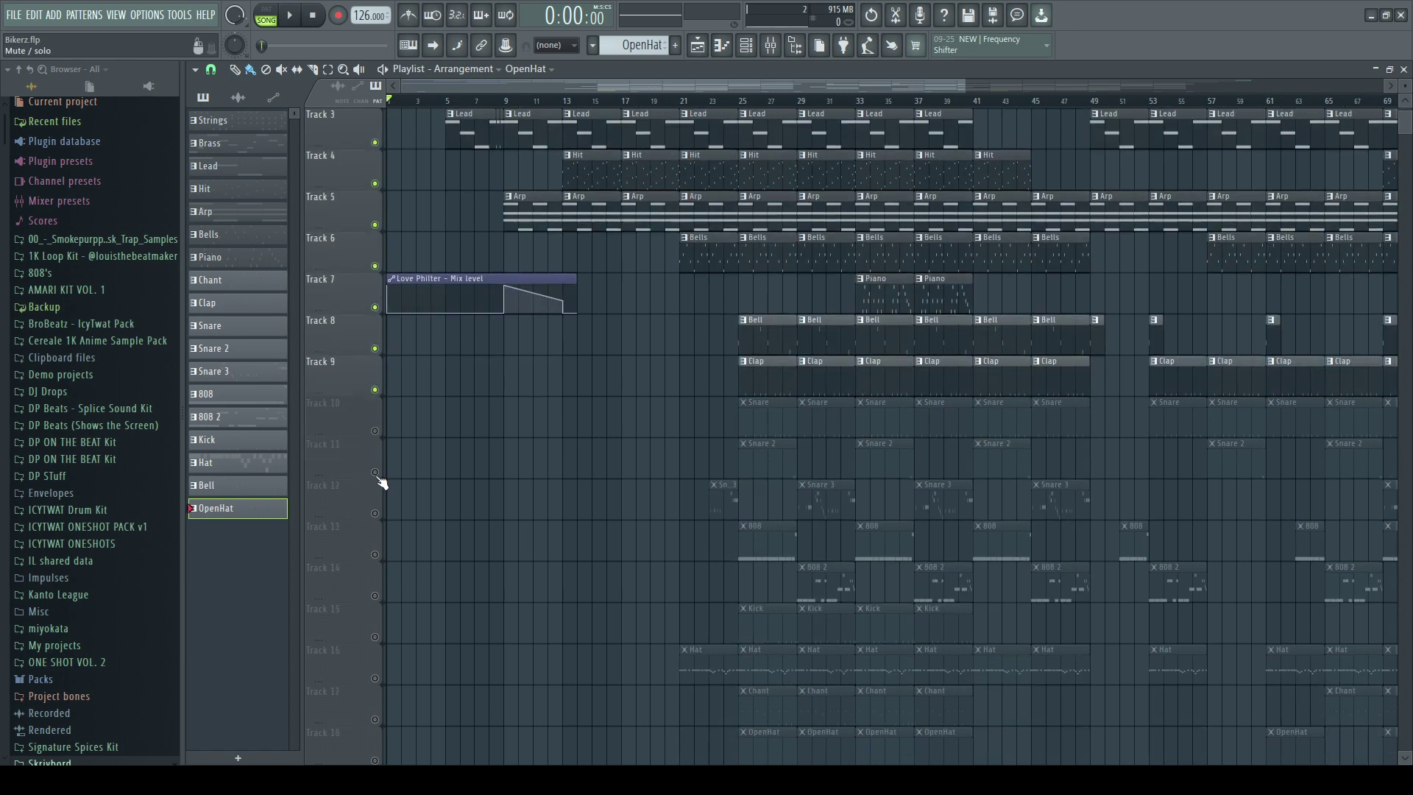
scroll(382, 482, "down", 1)
left_click_drag(377, 377, 383, 556)
scroll(383, 556, "down", 1)
left_click(378, 554)
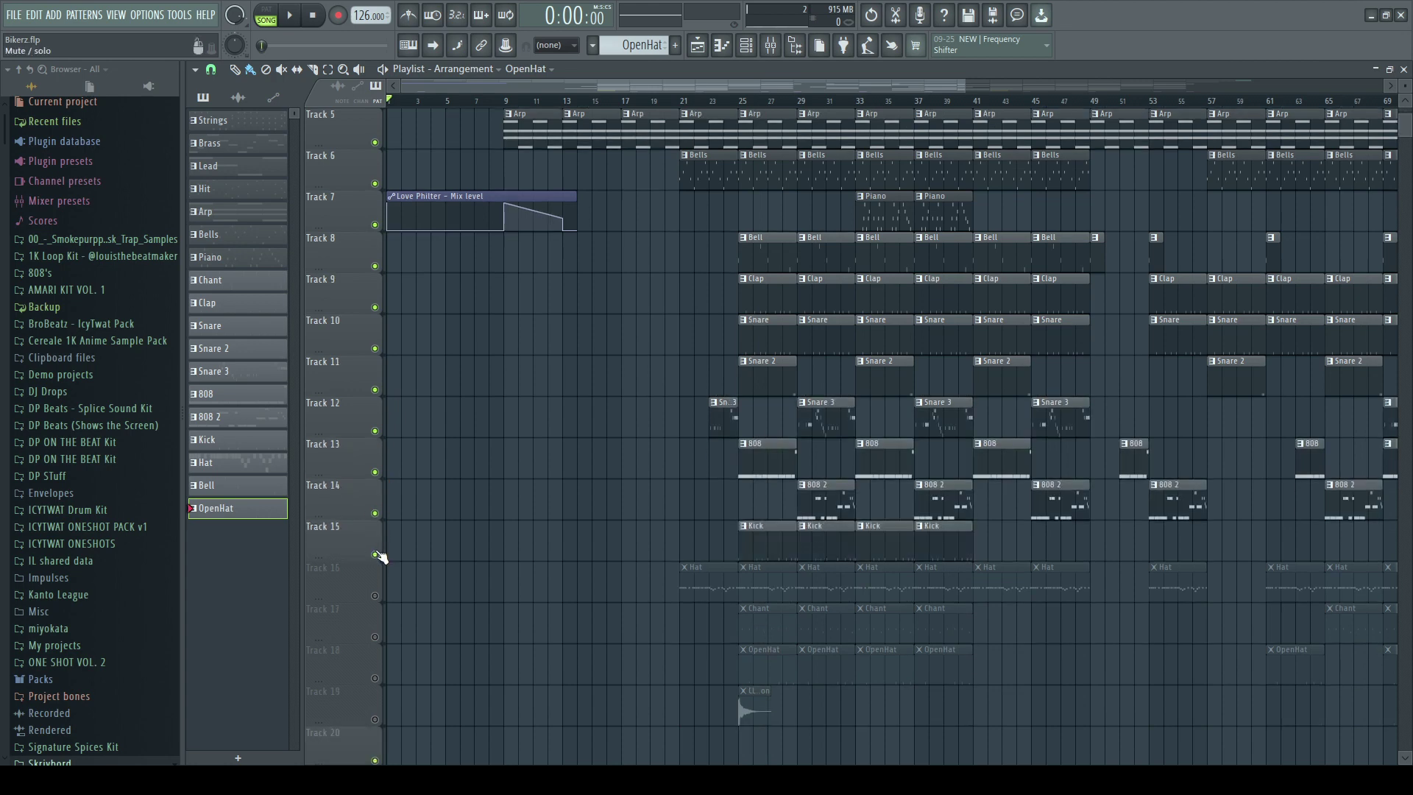
left_click(375, 595)
left_click(377, 636)
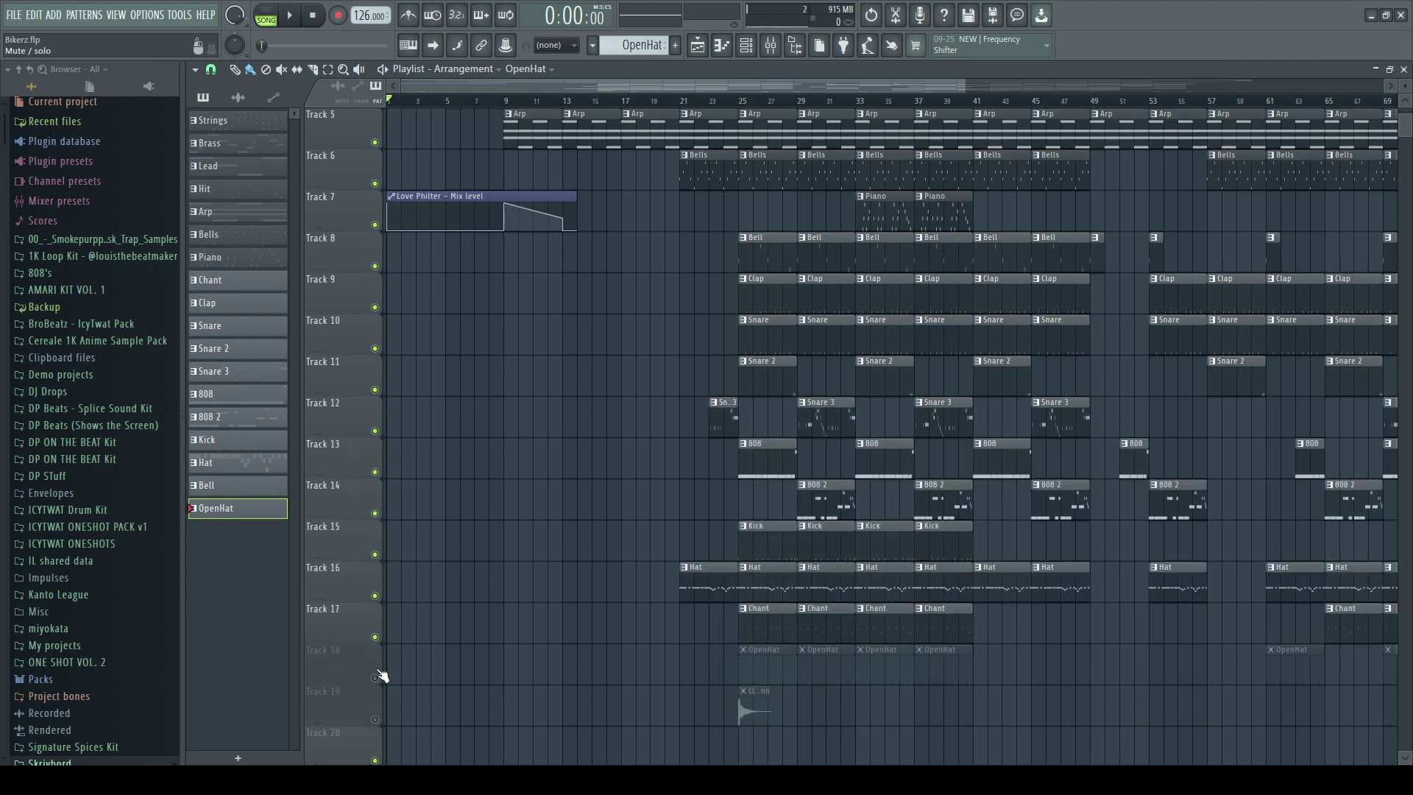
left_click(377, 677)
left_click(375, 720)
scroll(530, 647, "down", 4)
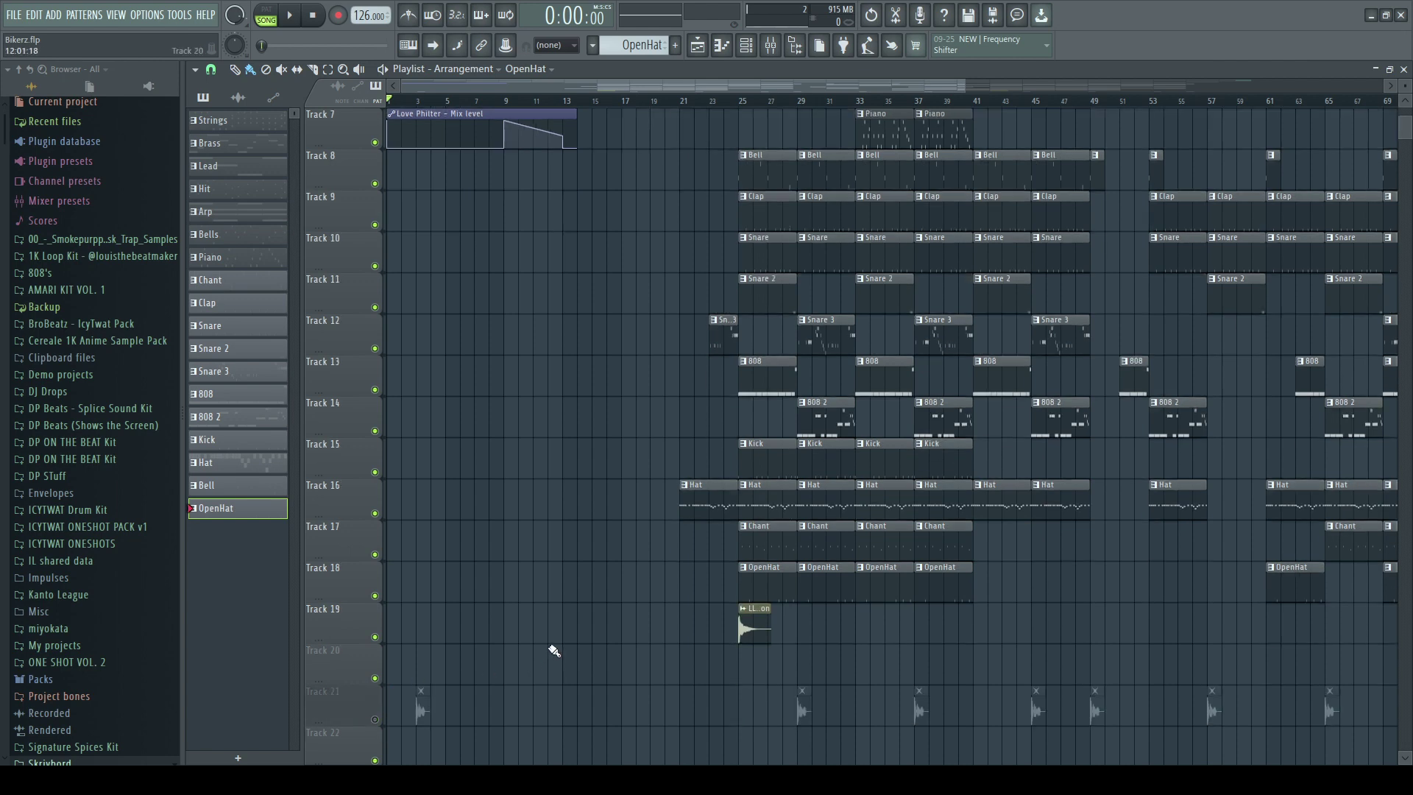
scroll(508, 548, "up", 3)
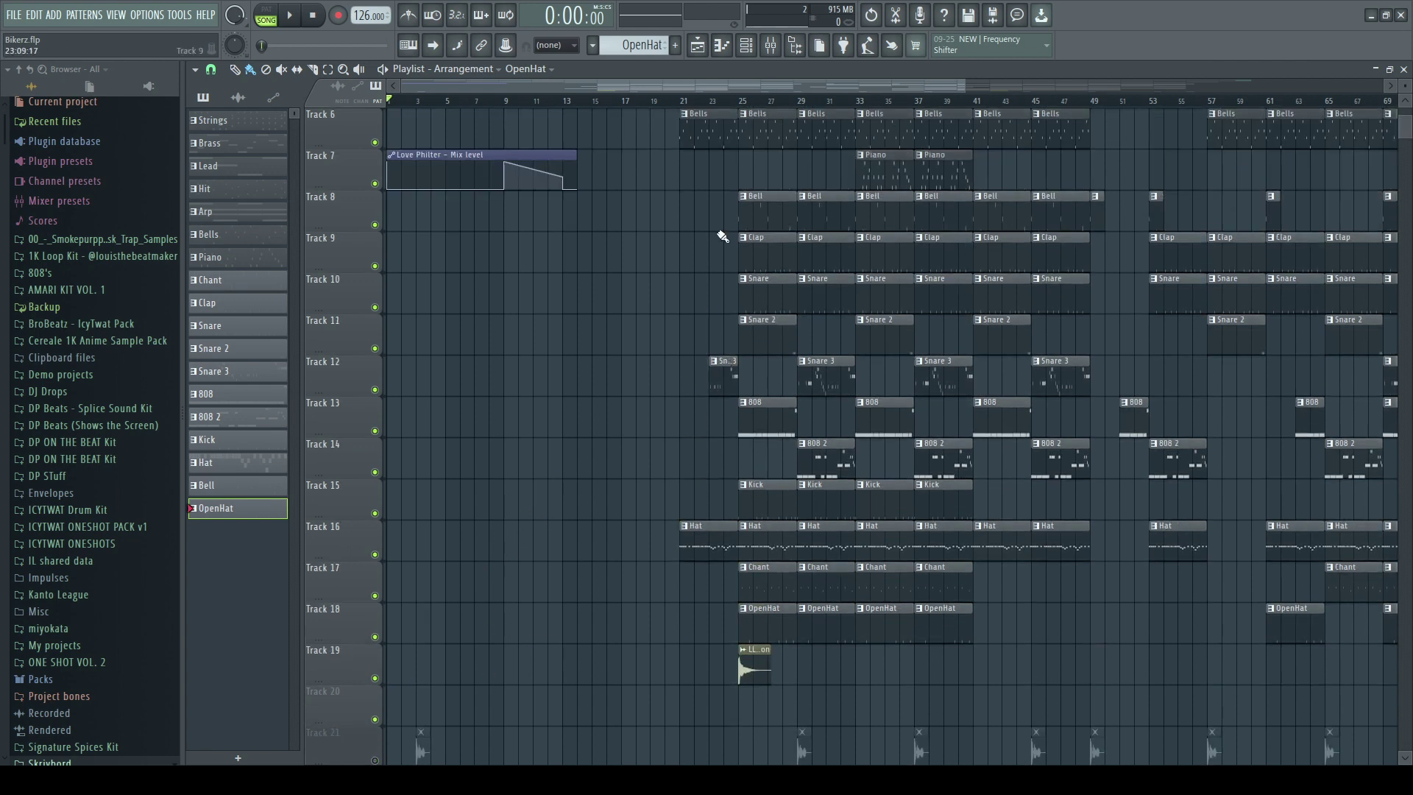
Step: Look over the full arrangement, check Fruity Love Philter among the Master effects in the mixer, and return to the playlist
scroll(712, 109, "up", 3)
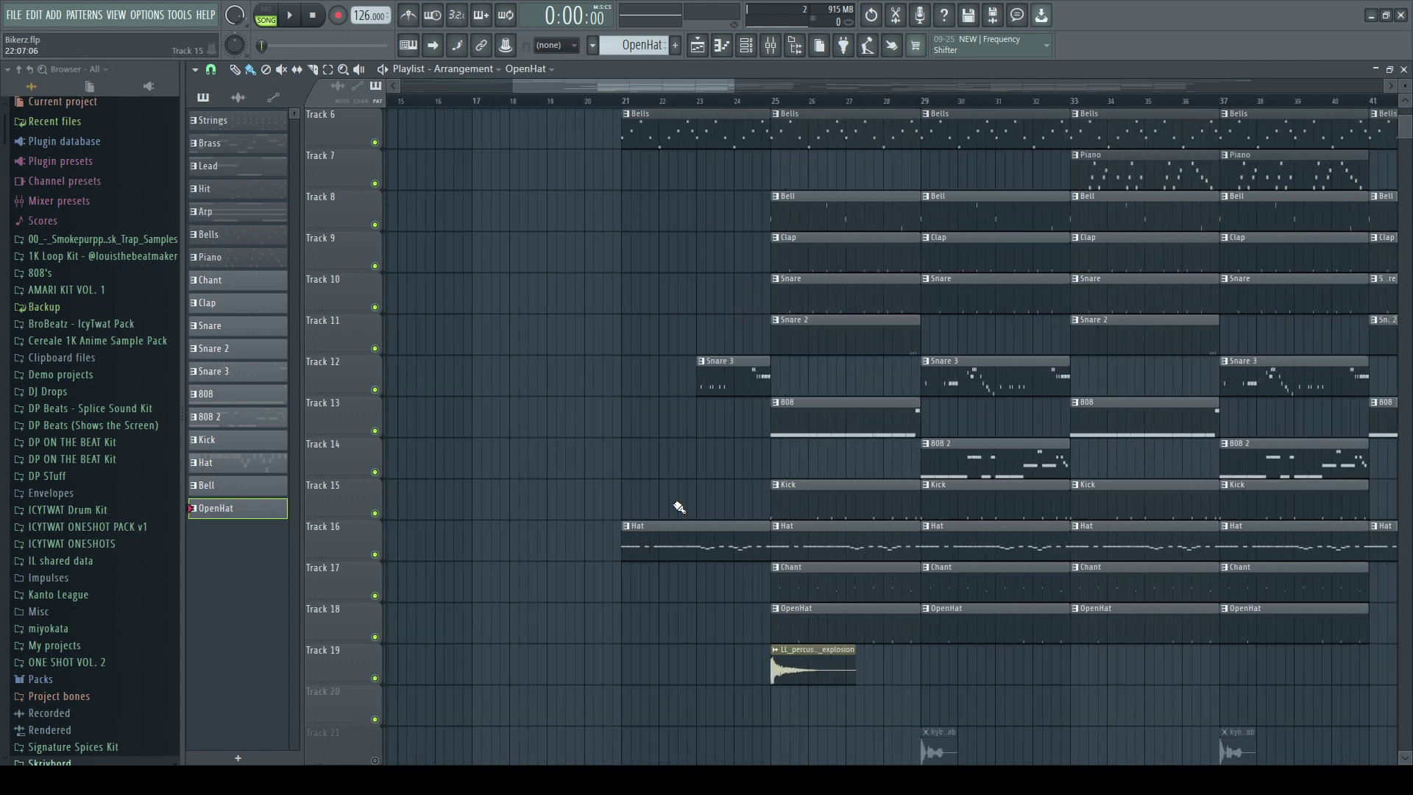
scroll(719, 110, "down", 2)
scroll(544, 359, "up", 5)
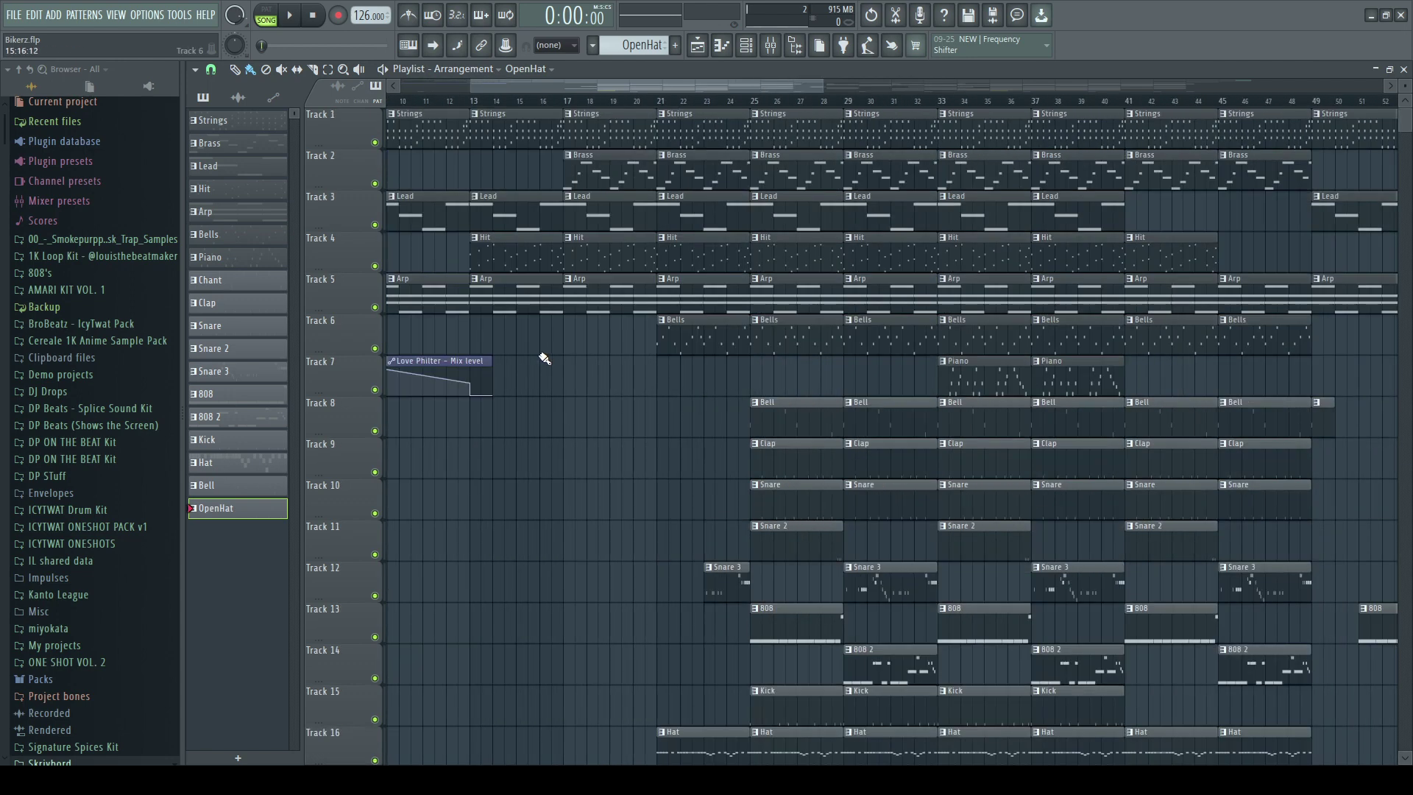
scroll(571, 110, "down", 2)
scroll(515, 107, "down", 2)
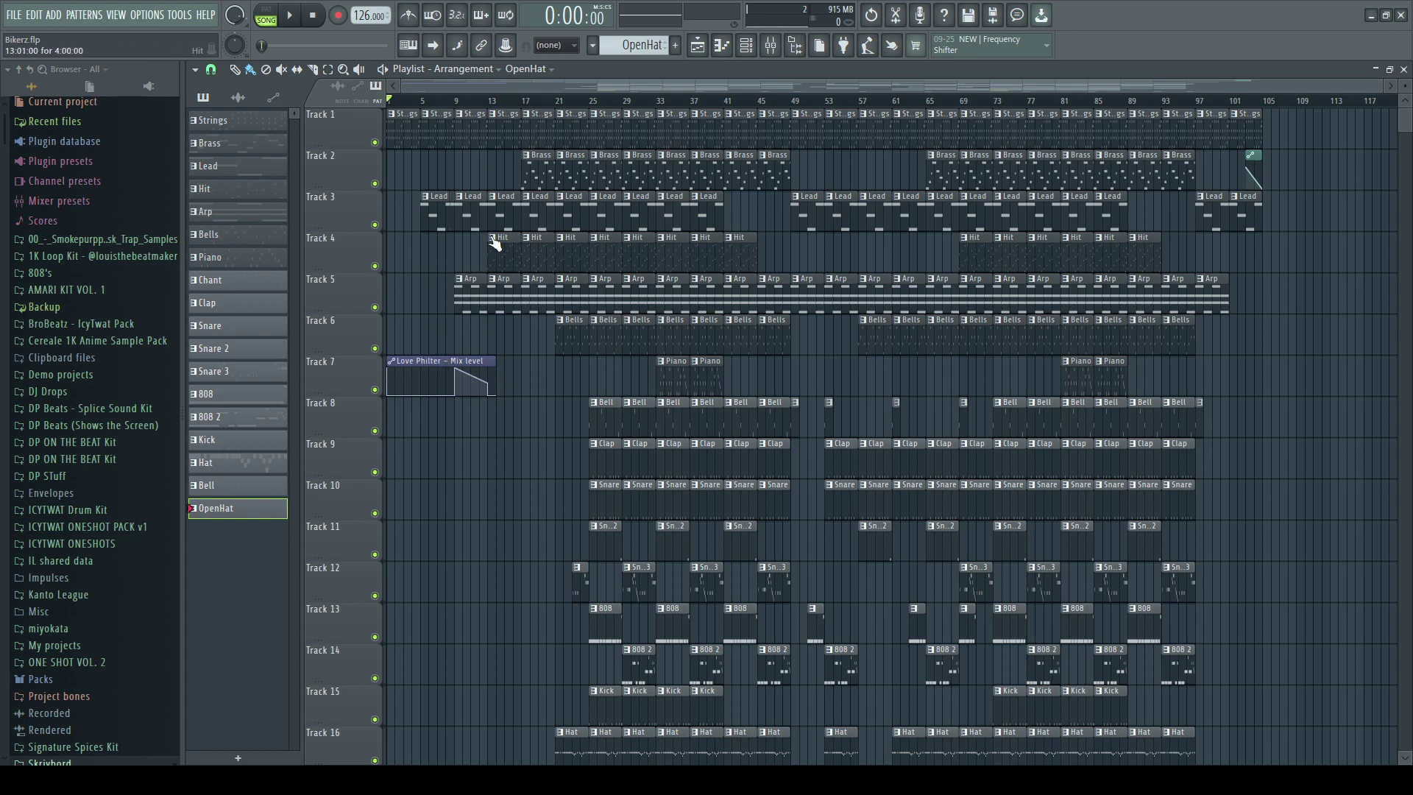
left_click(787, 46)
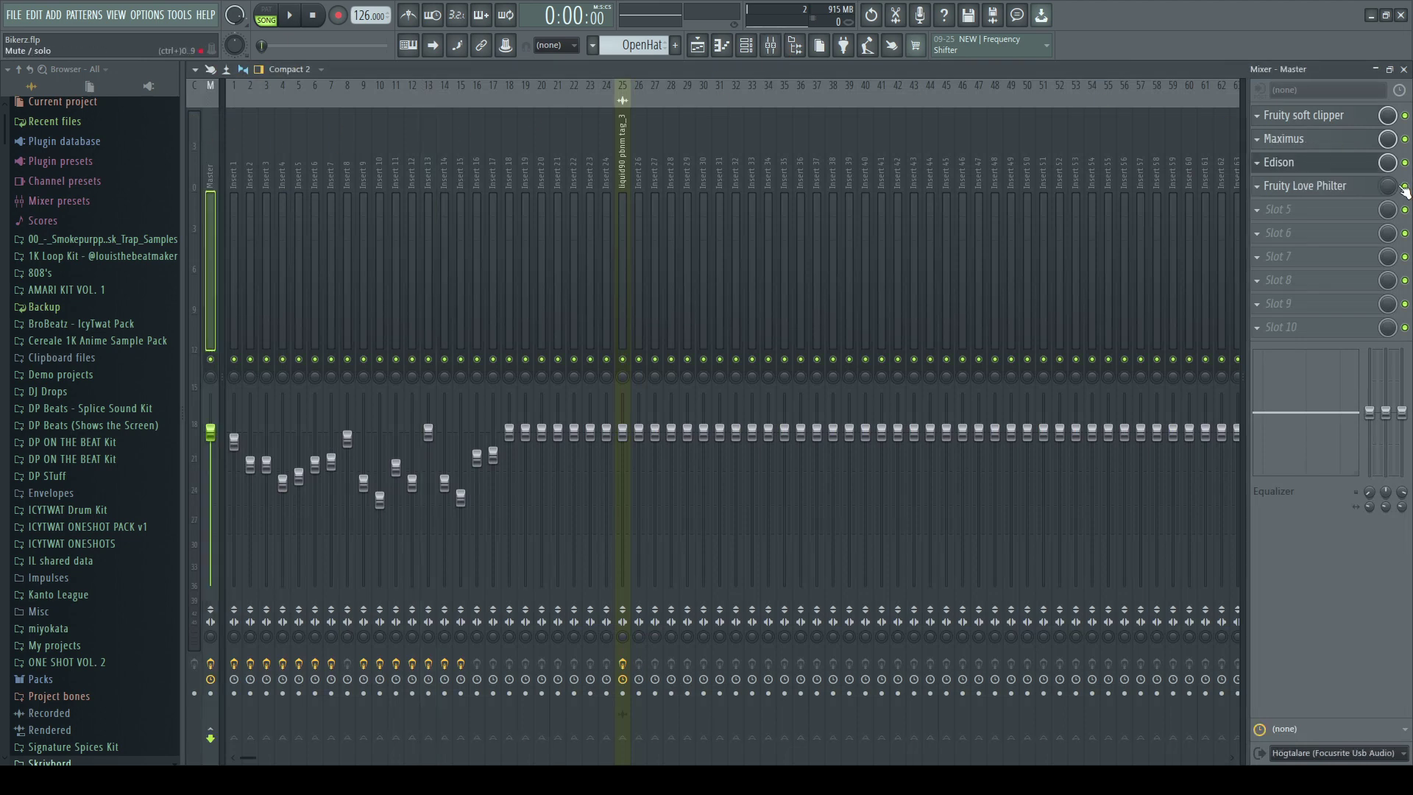
left_click(701, 46)
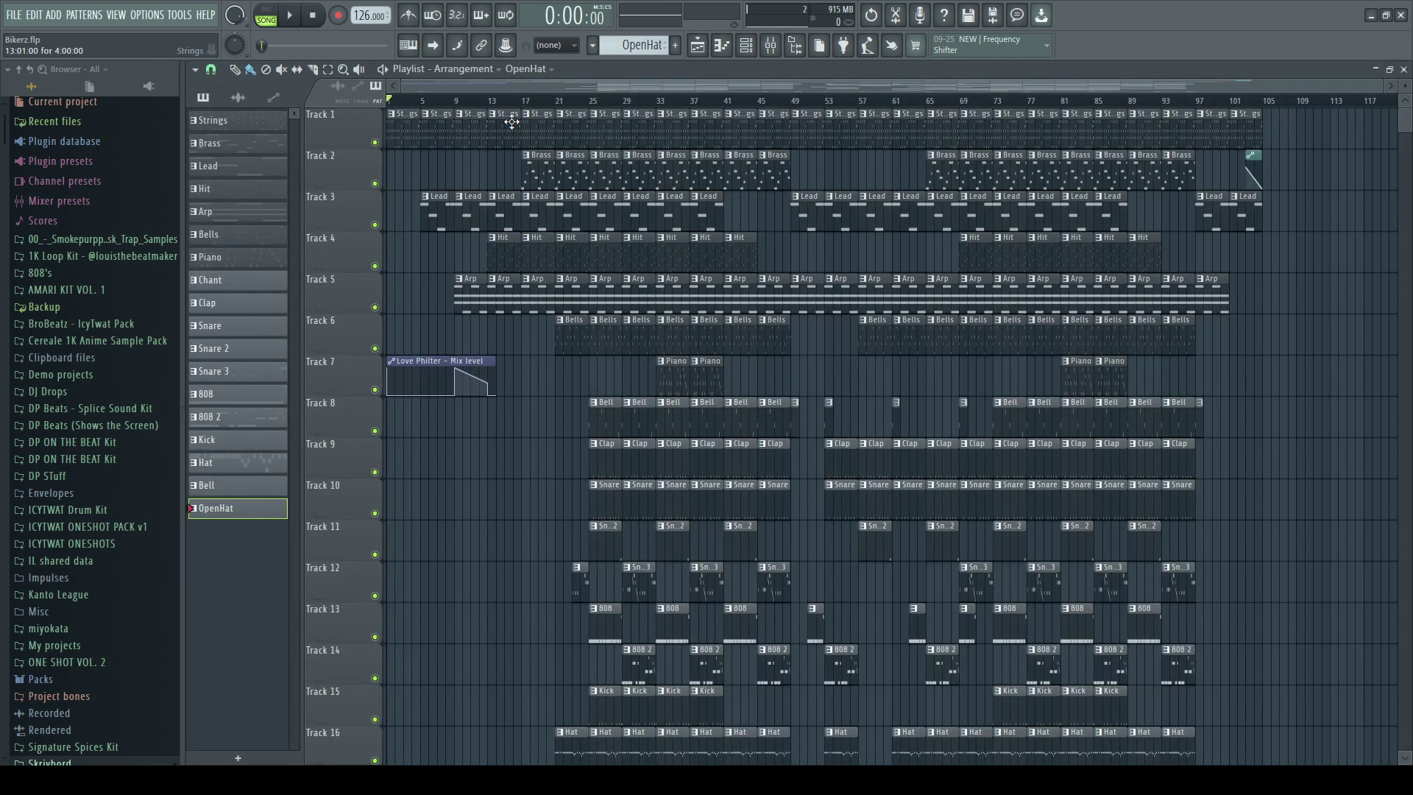
Step: Play the full arrangement from the beginning, pause it shortly after bar 41, and return the playback position to the song start
left_click(293, 25)
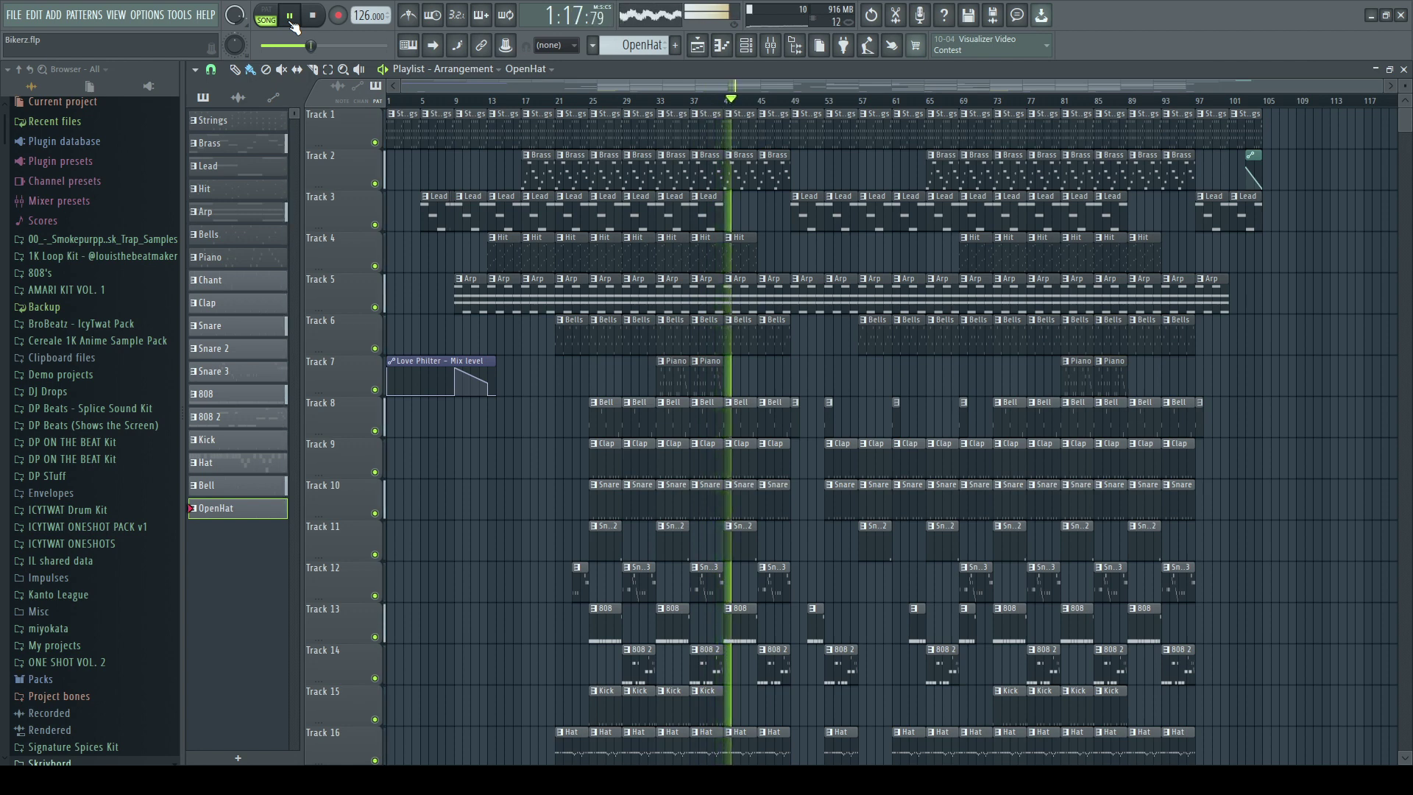
left_click(292, 24)
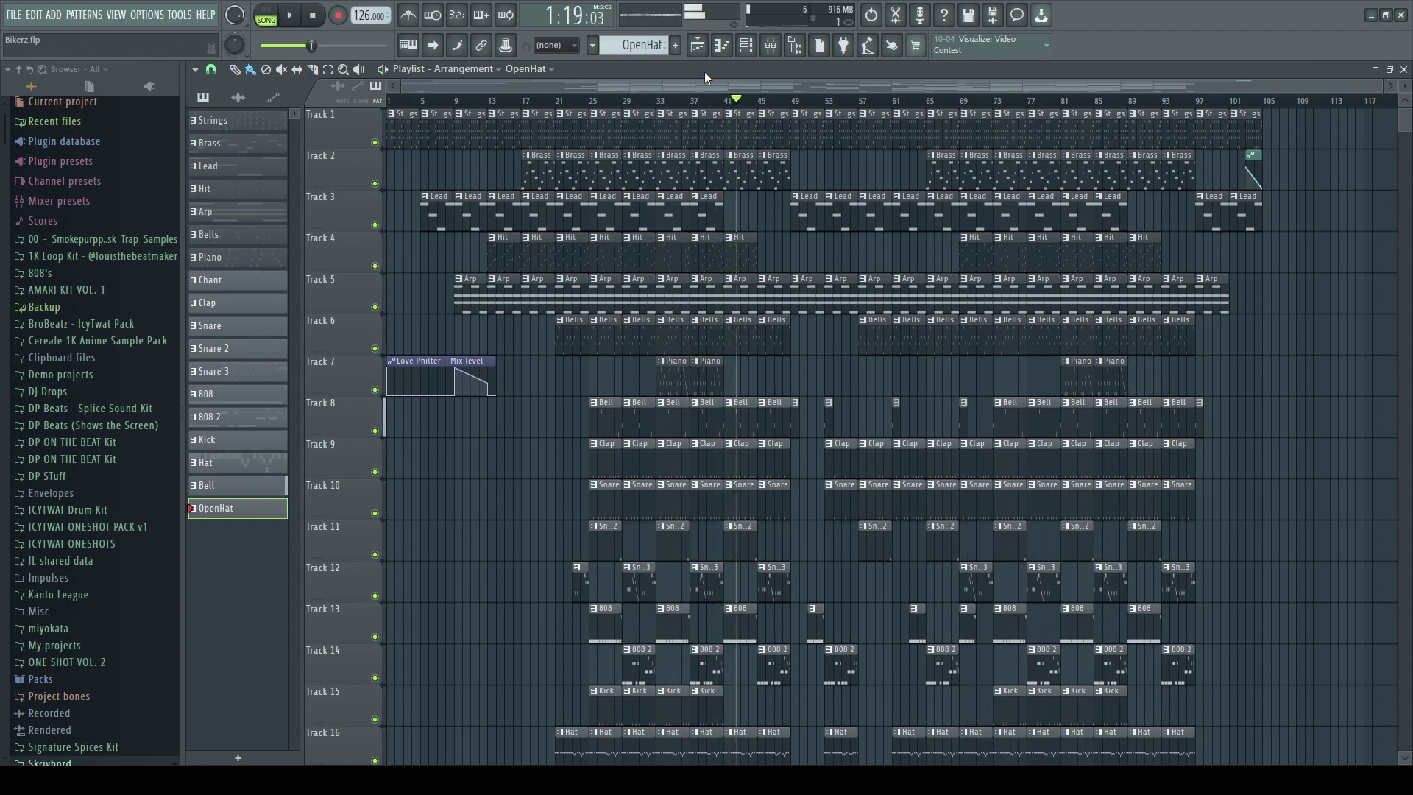
scroll(760, 105, "up", 1)
scroll(759, 104, "up", 2)
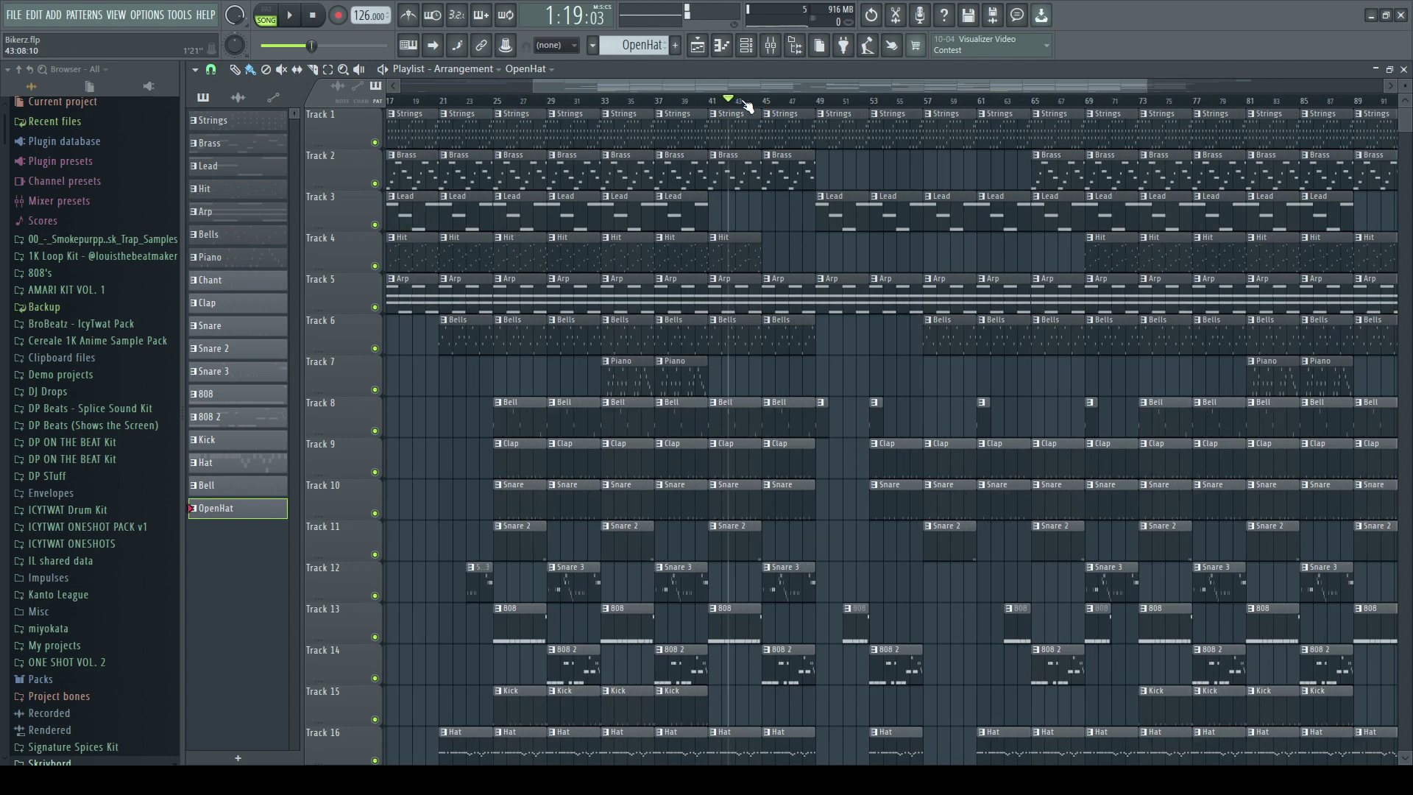
left_click_drag(735, 103, 358, 96)
Step: View the Master effects in the mixer, and examine the first main section's clips across bars 21 to 49 in the playlist
left_click(775, 46)
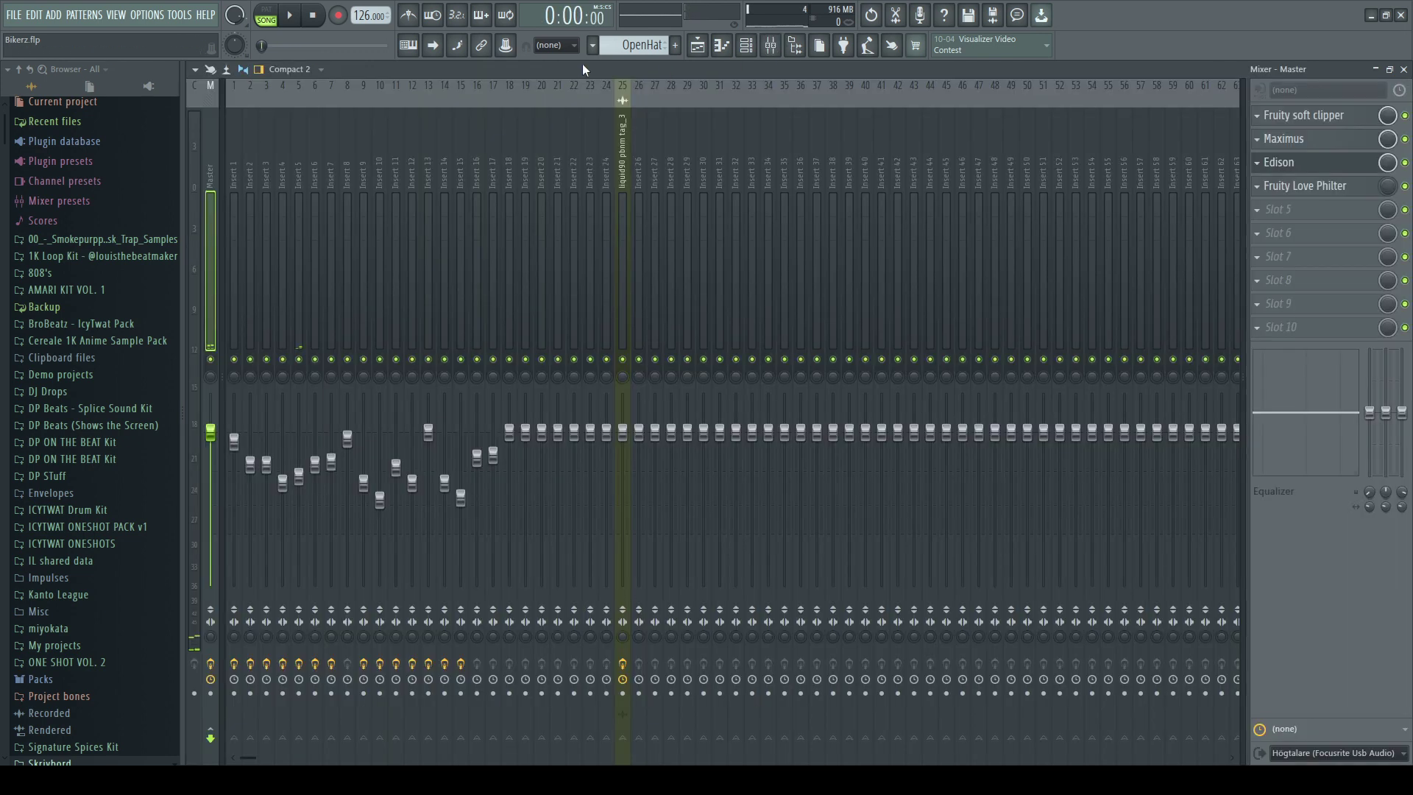
left_click(698, 46)
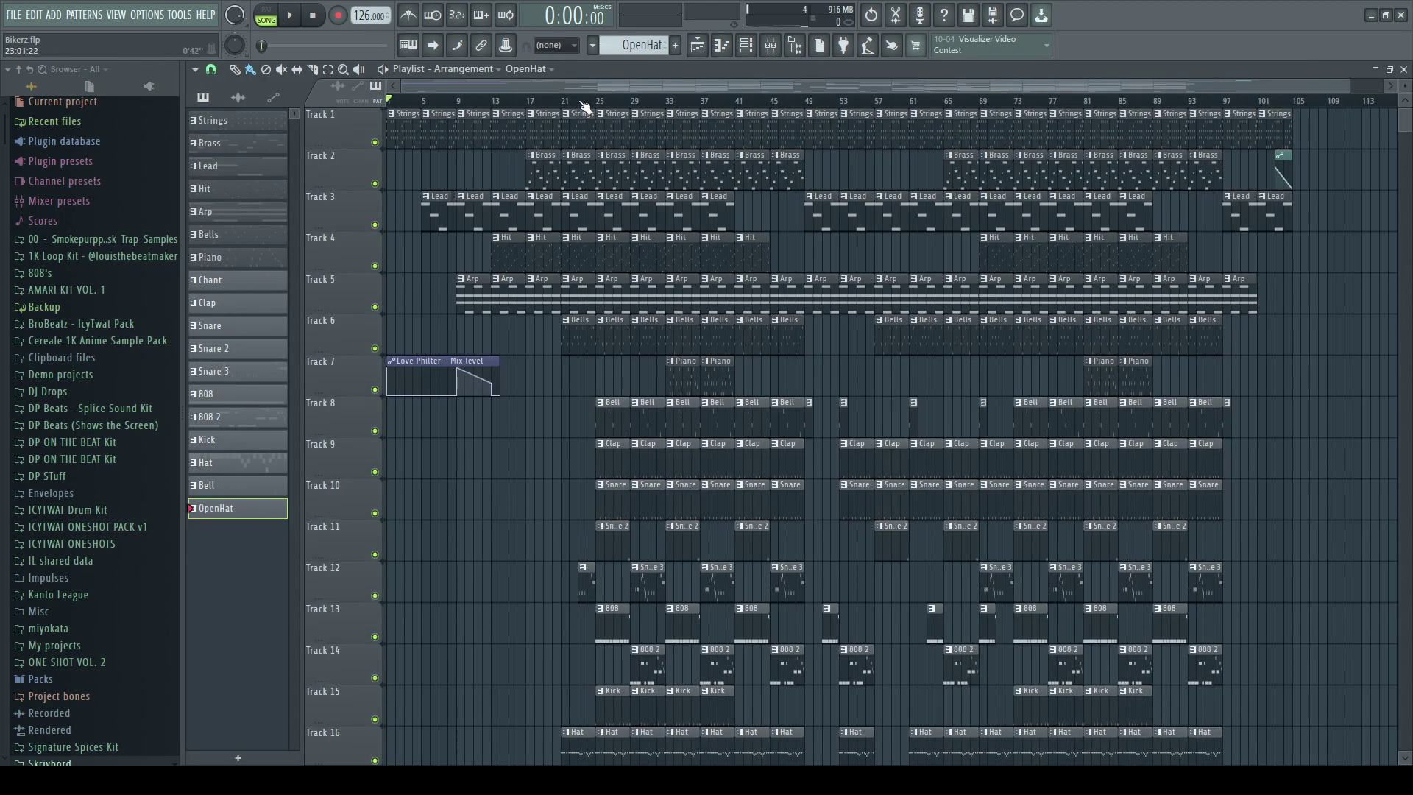
scroll(572, 334, "down", 2)
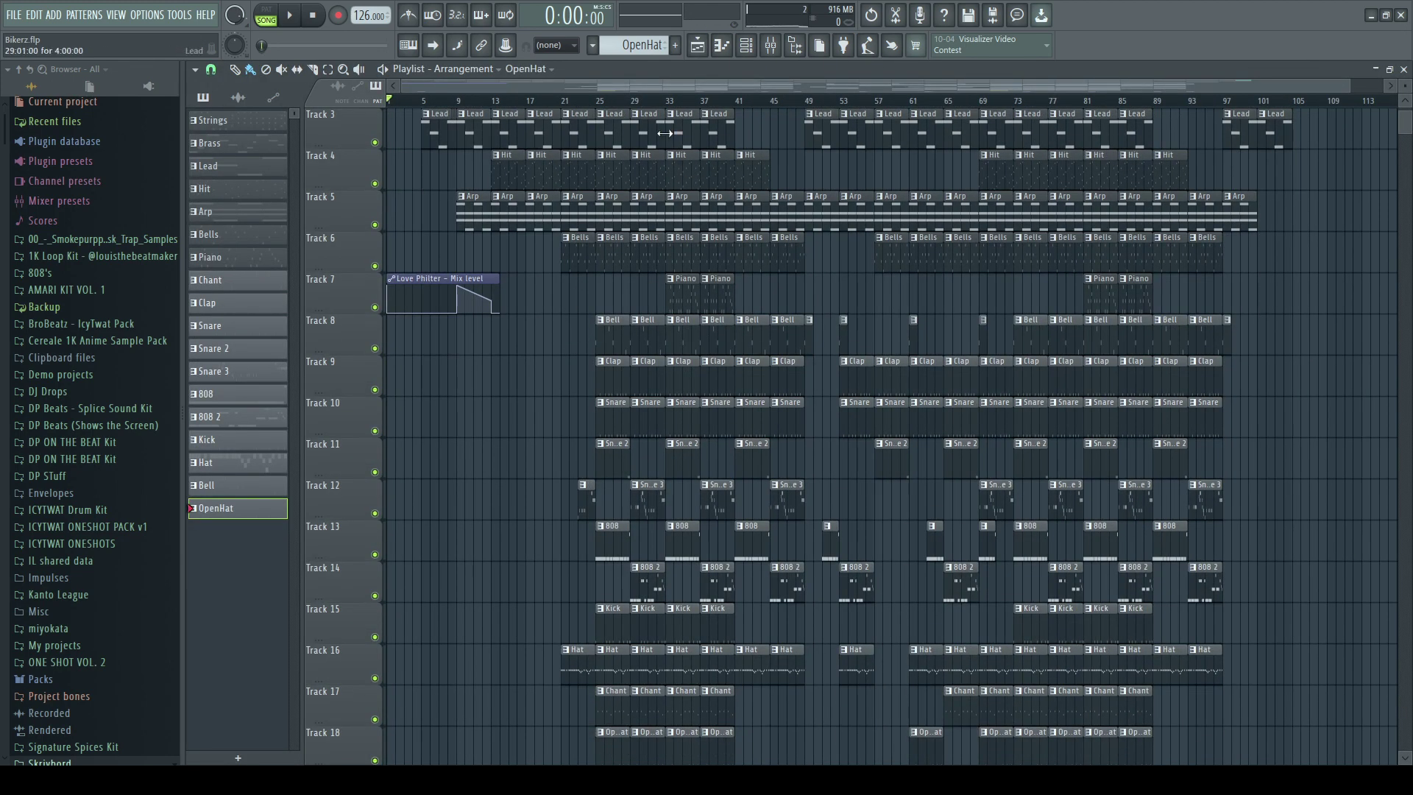
scroll(686, 101, "up", 3)
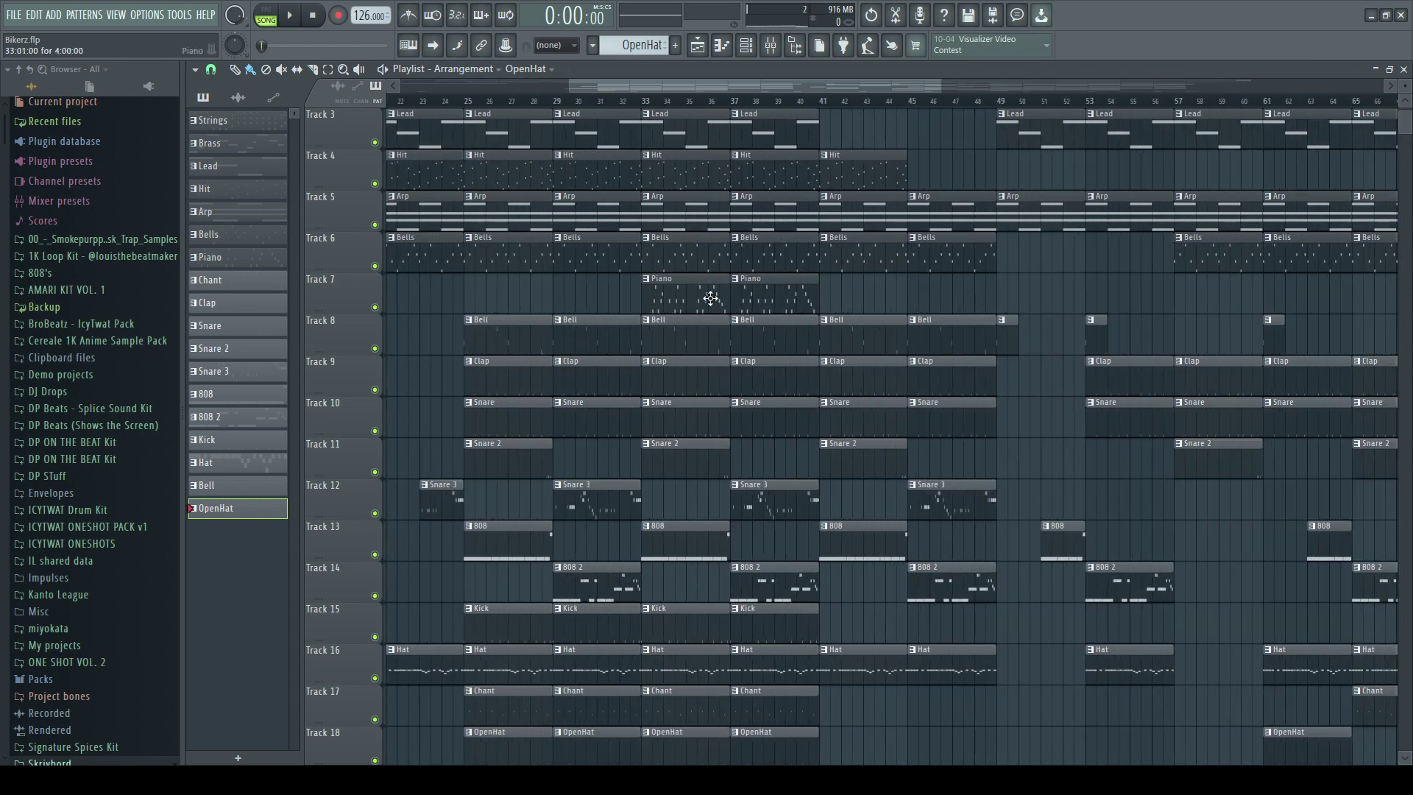
scroll(918, 314, "up", 2)
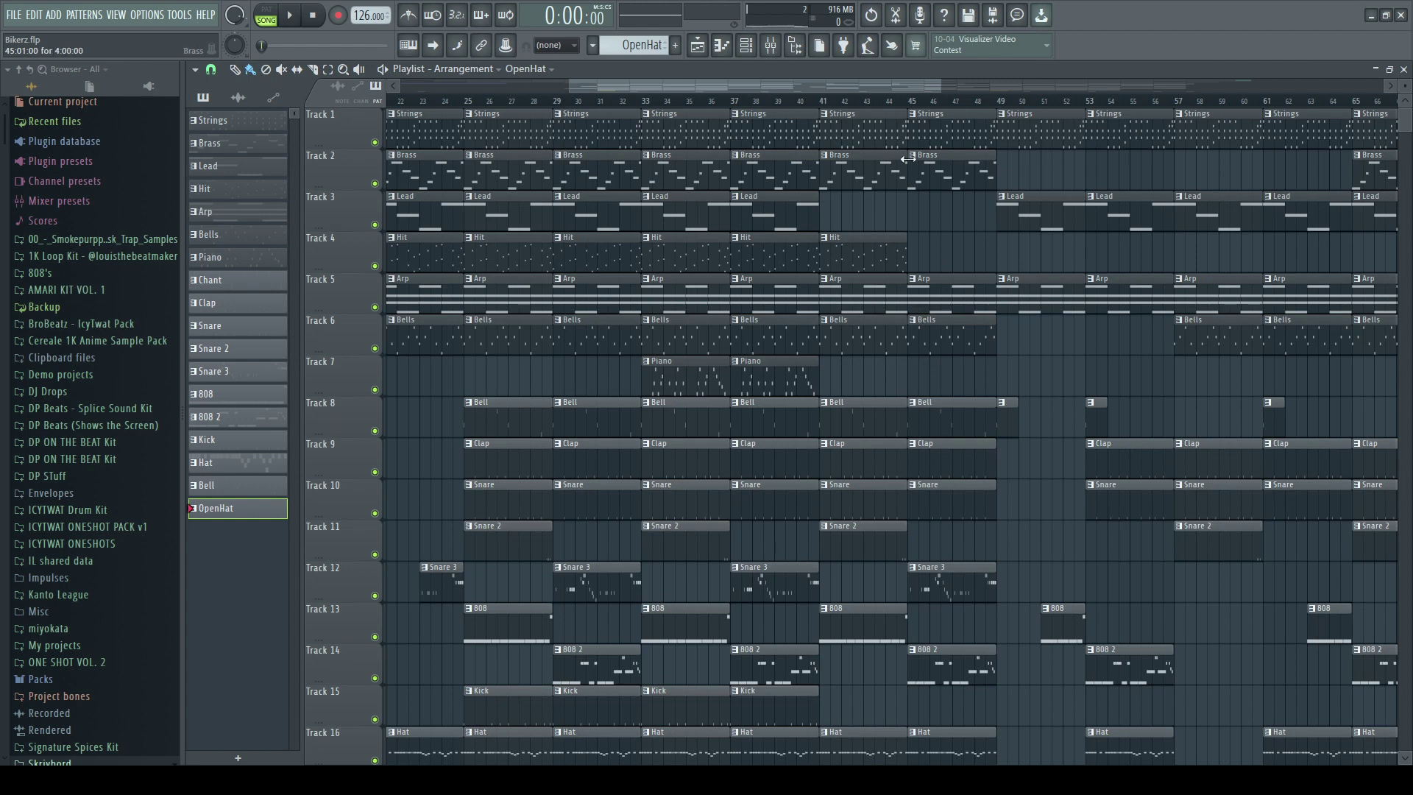
scroll(893, 103, "down", 1)
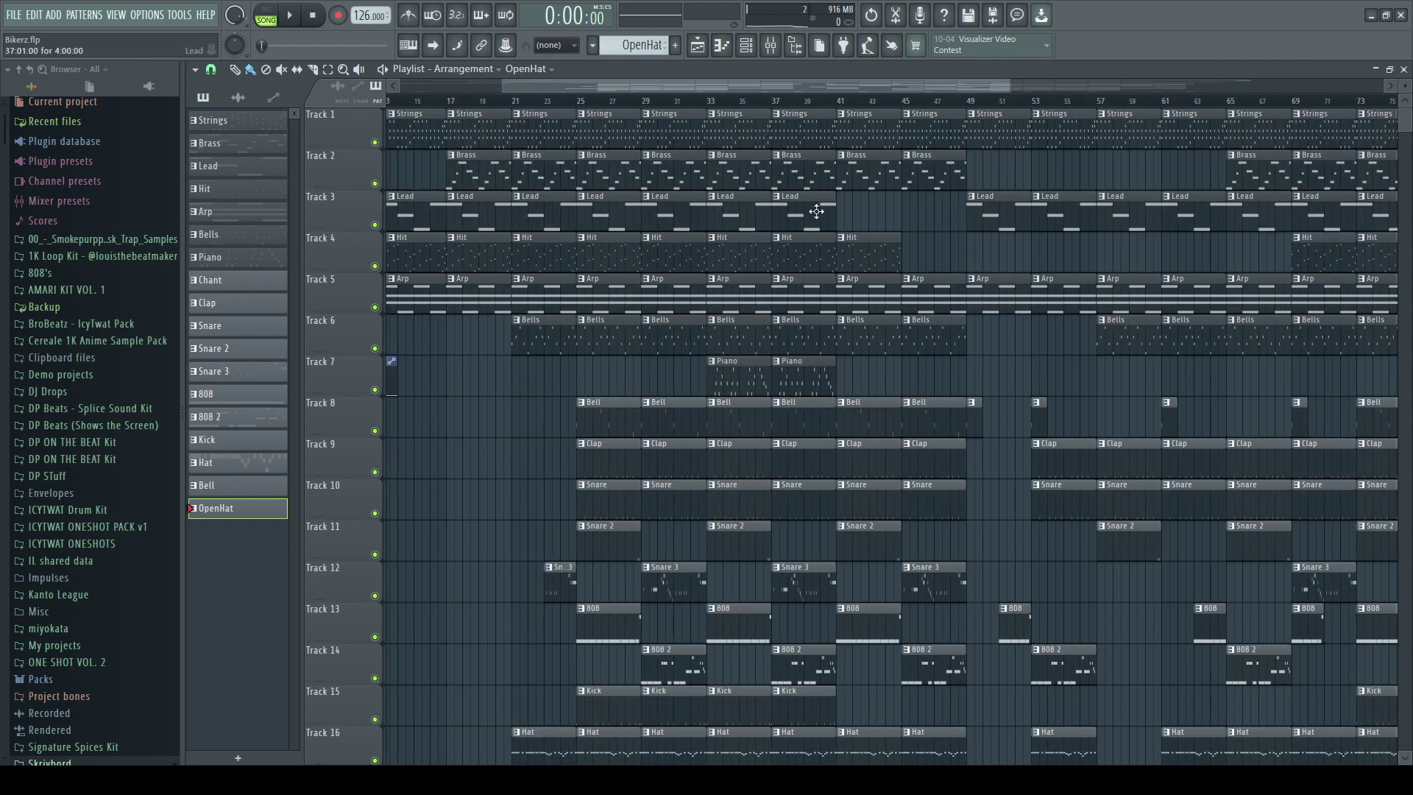
scroll(893, 210, "down", 3)
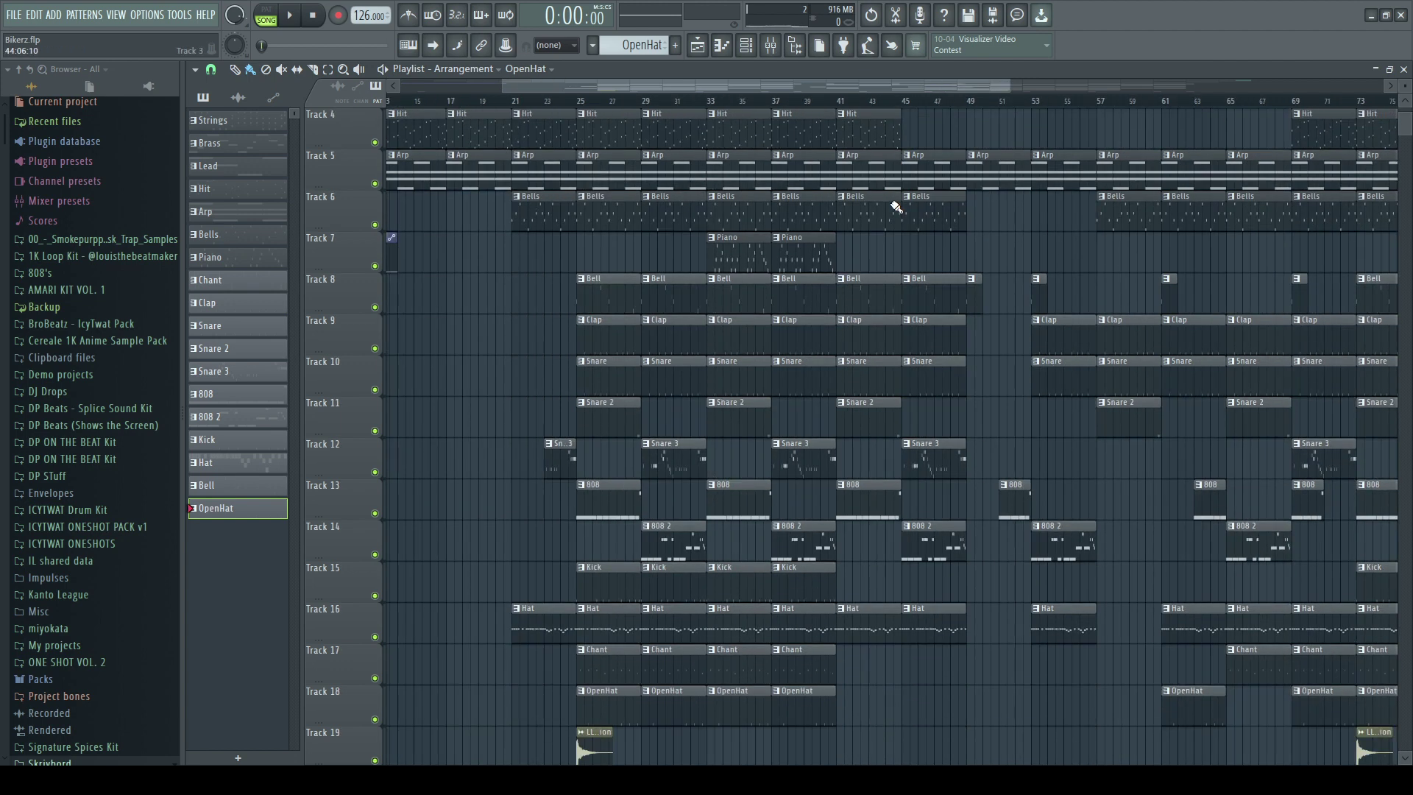
scroll(850, 589, "down", 2)
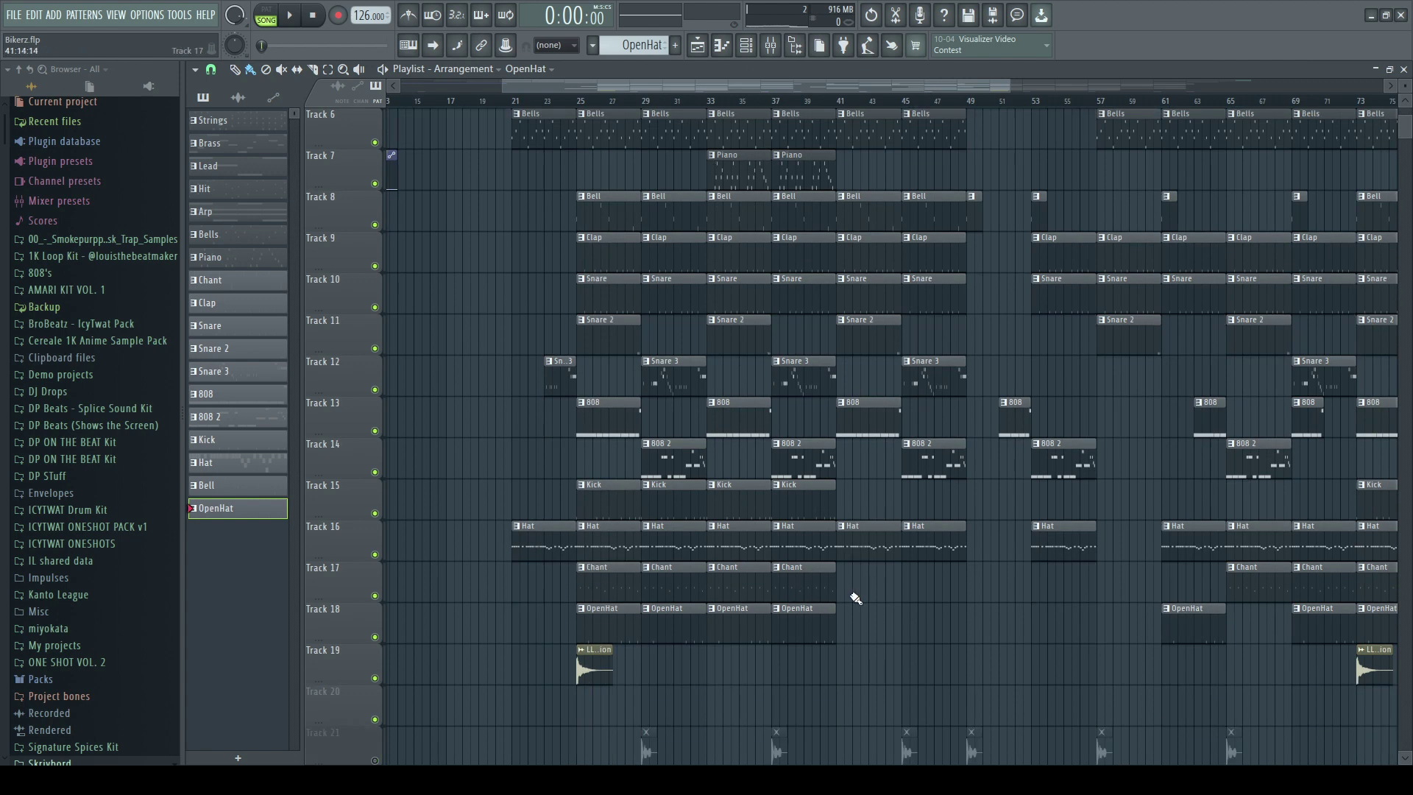
scroll(913, 614, "up", 2)
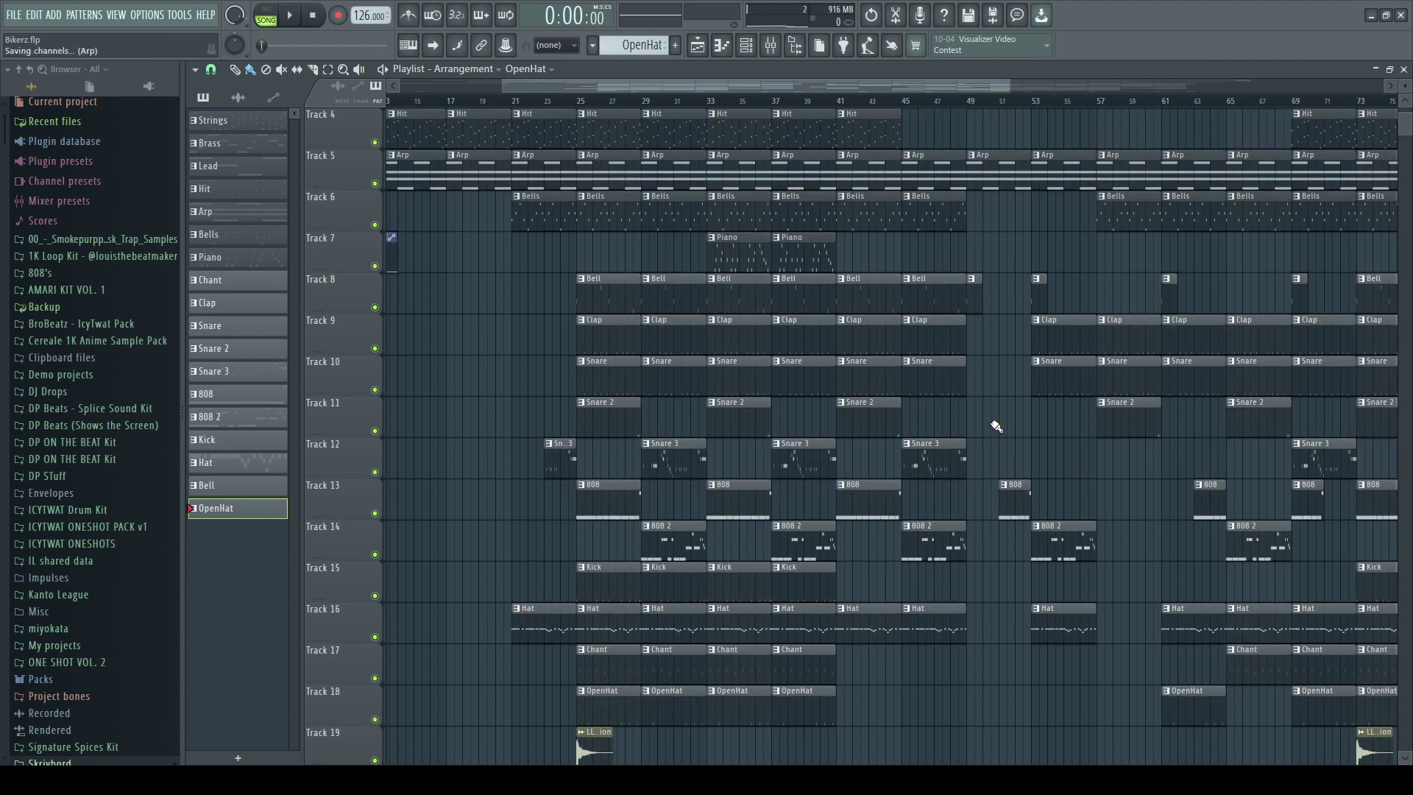
scroll(998, 431, "up", 2)
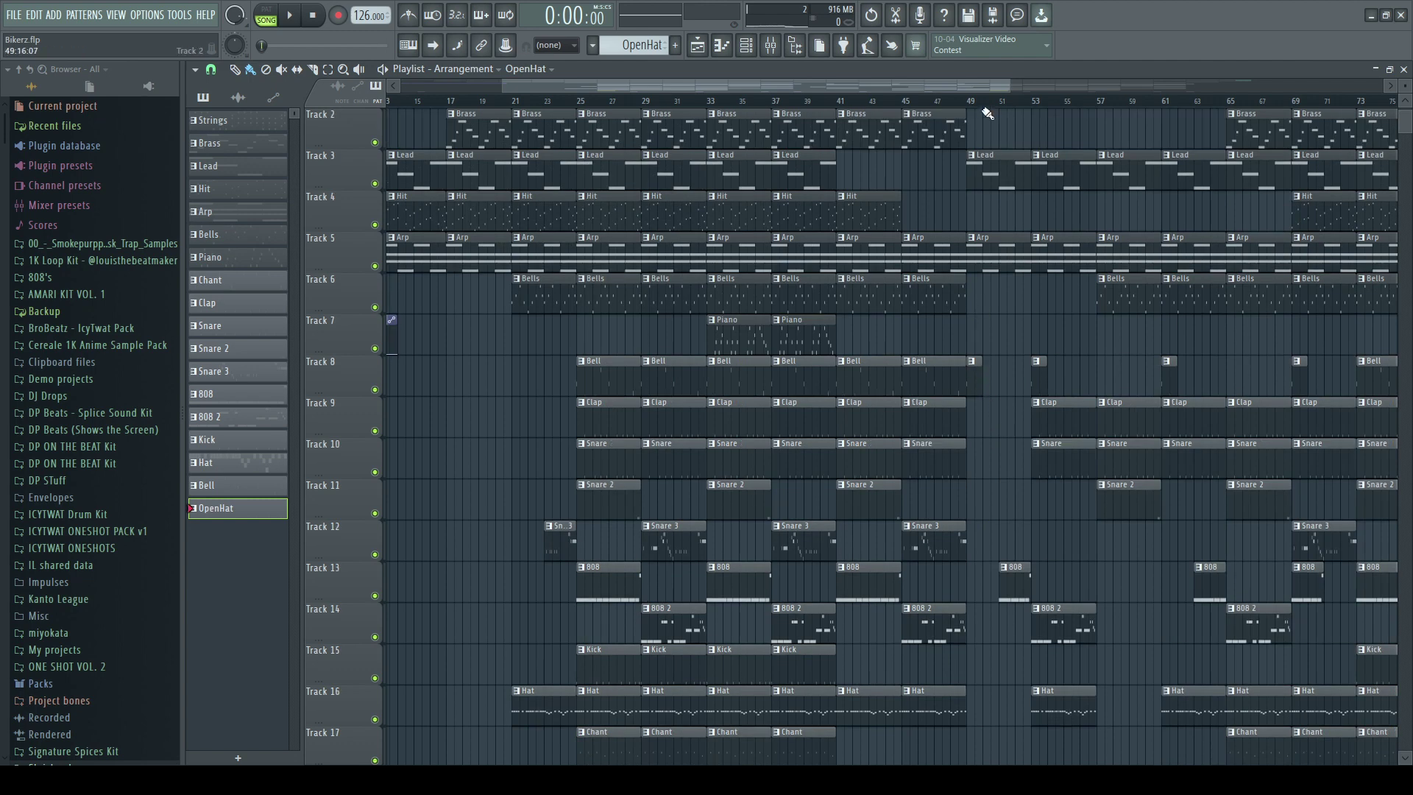
Step: Examine how the tracks drop out and return in the playlist between bars 49 and 65
scroll(988, 113, "down", 2)
scroll(990, 112, "down", 2)
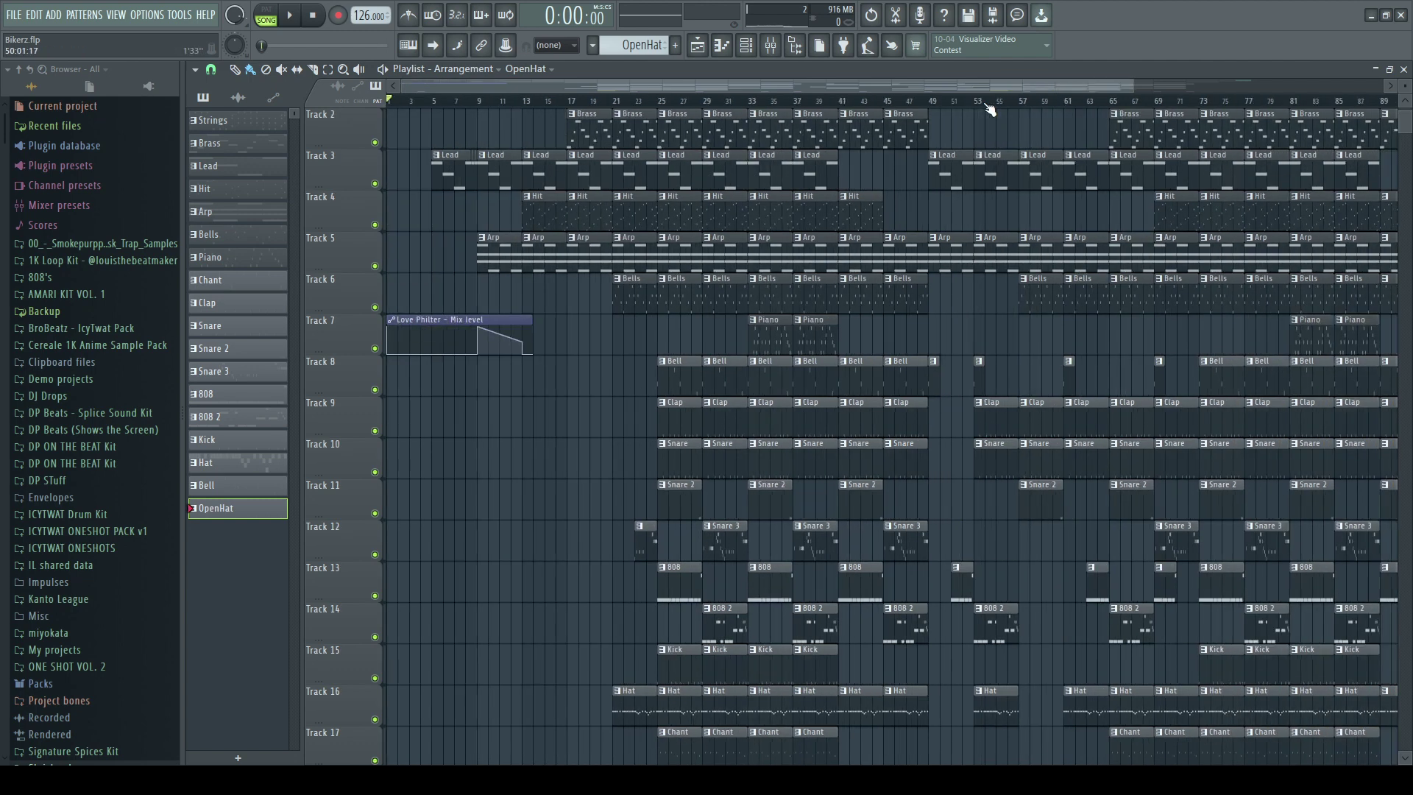
scroll(1006, 395, "up", 1)
scroll(990, 114, "up", 2)
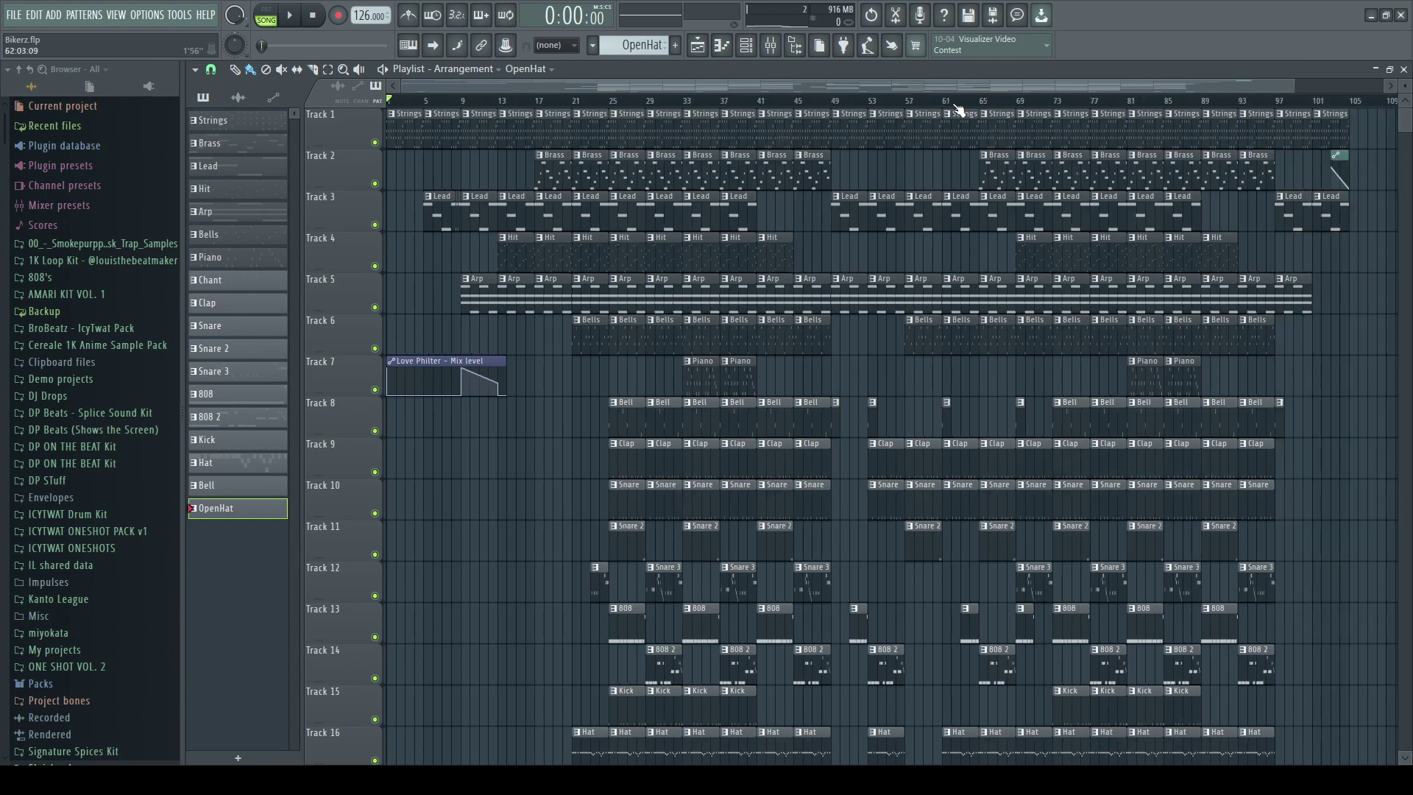
scroll(847, 110, "up", 2)
scroll(863, 404, "down", 5)
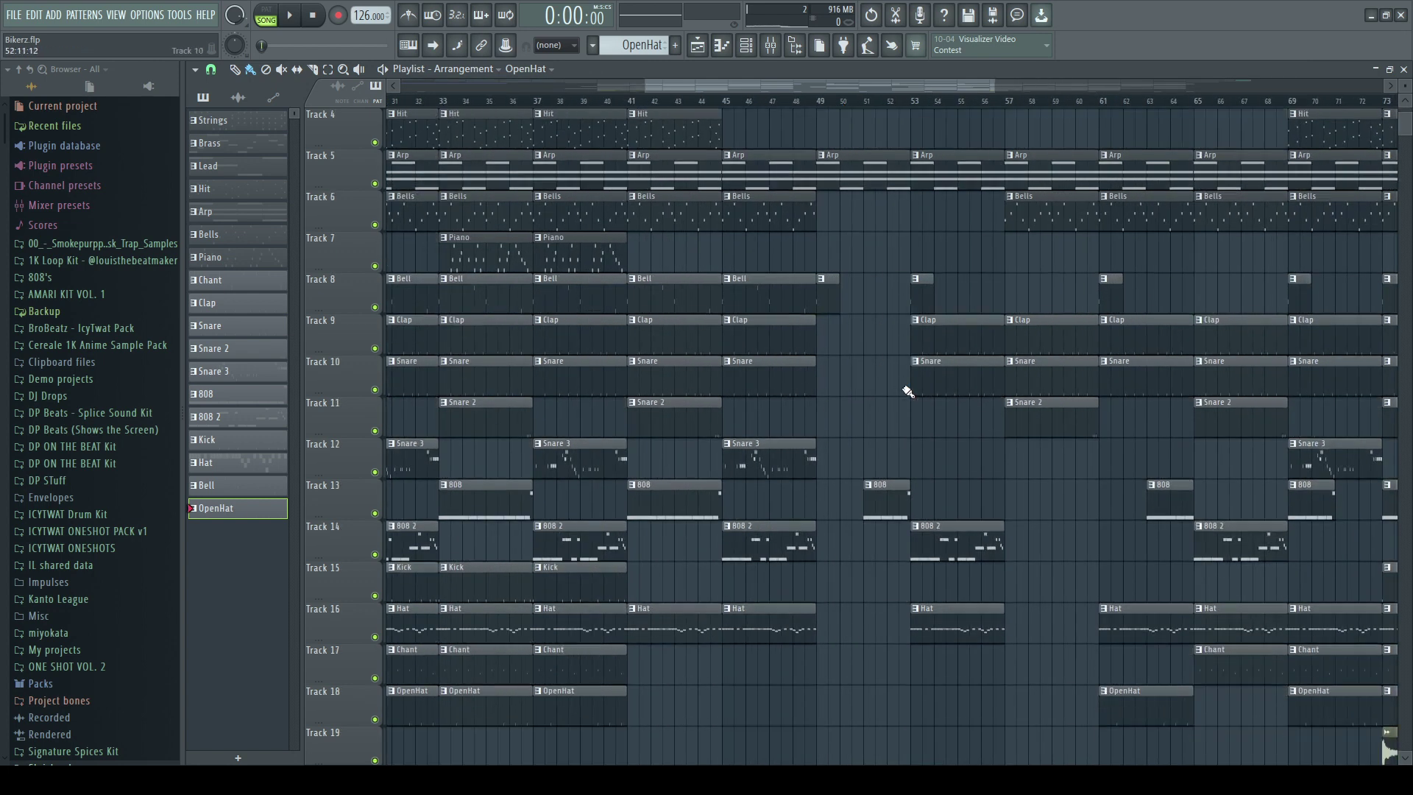
scroll(847, 405, "up", 2)
left_click_drag(695, 81, 733, 85)
scroll(832, 240, "up", 3)
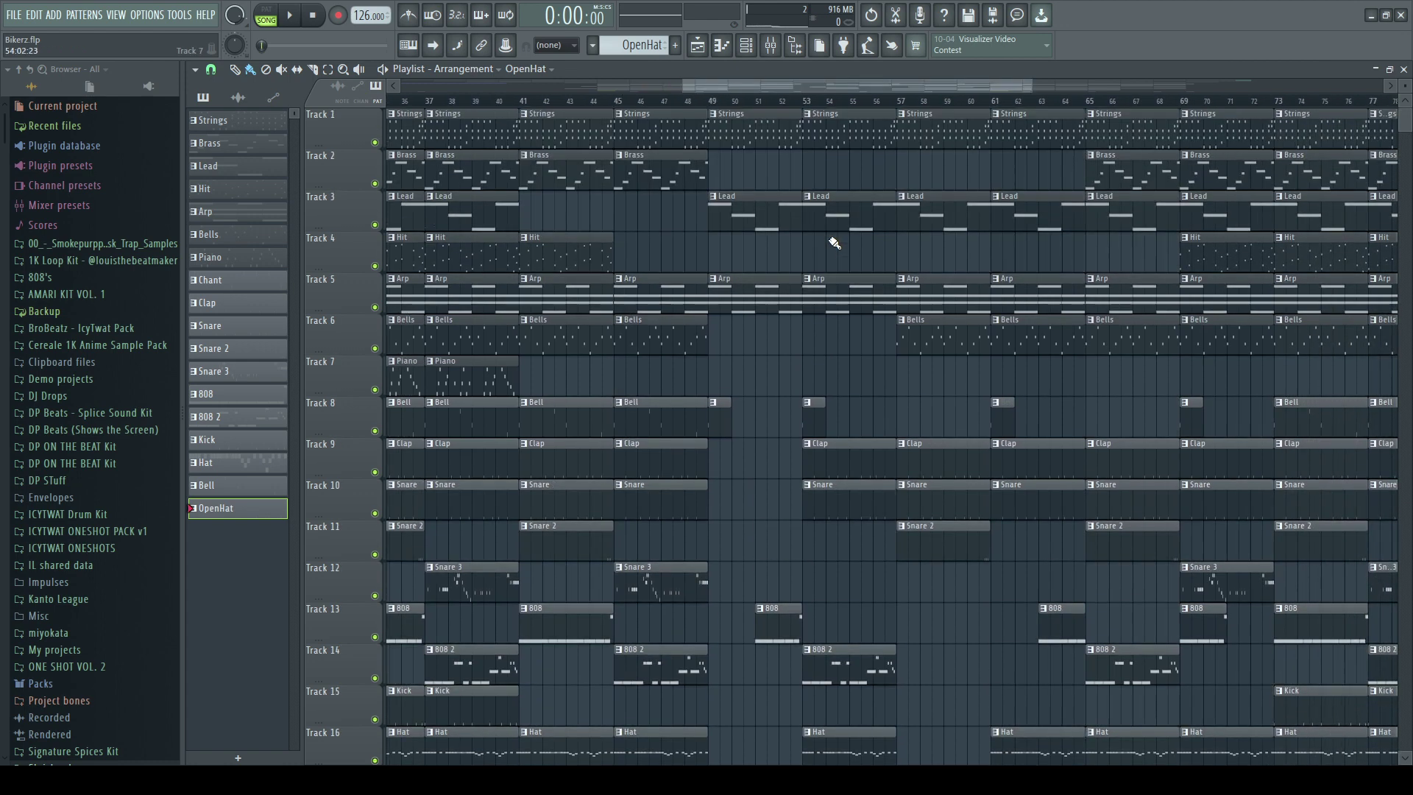
scroll(832, 309, "right", 2)
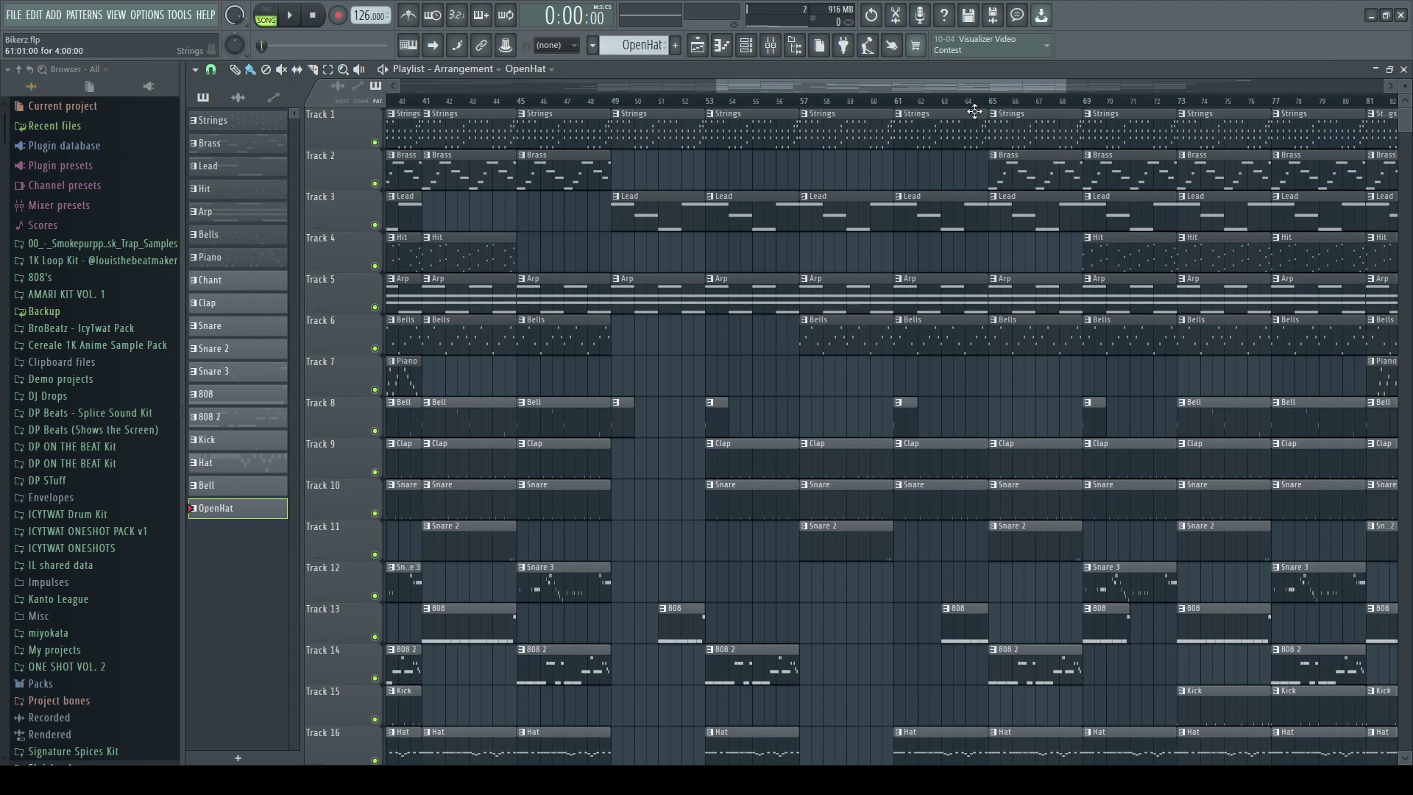
left_click_drag(951, 85, 974, 81)
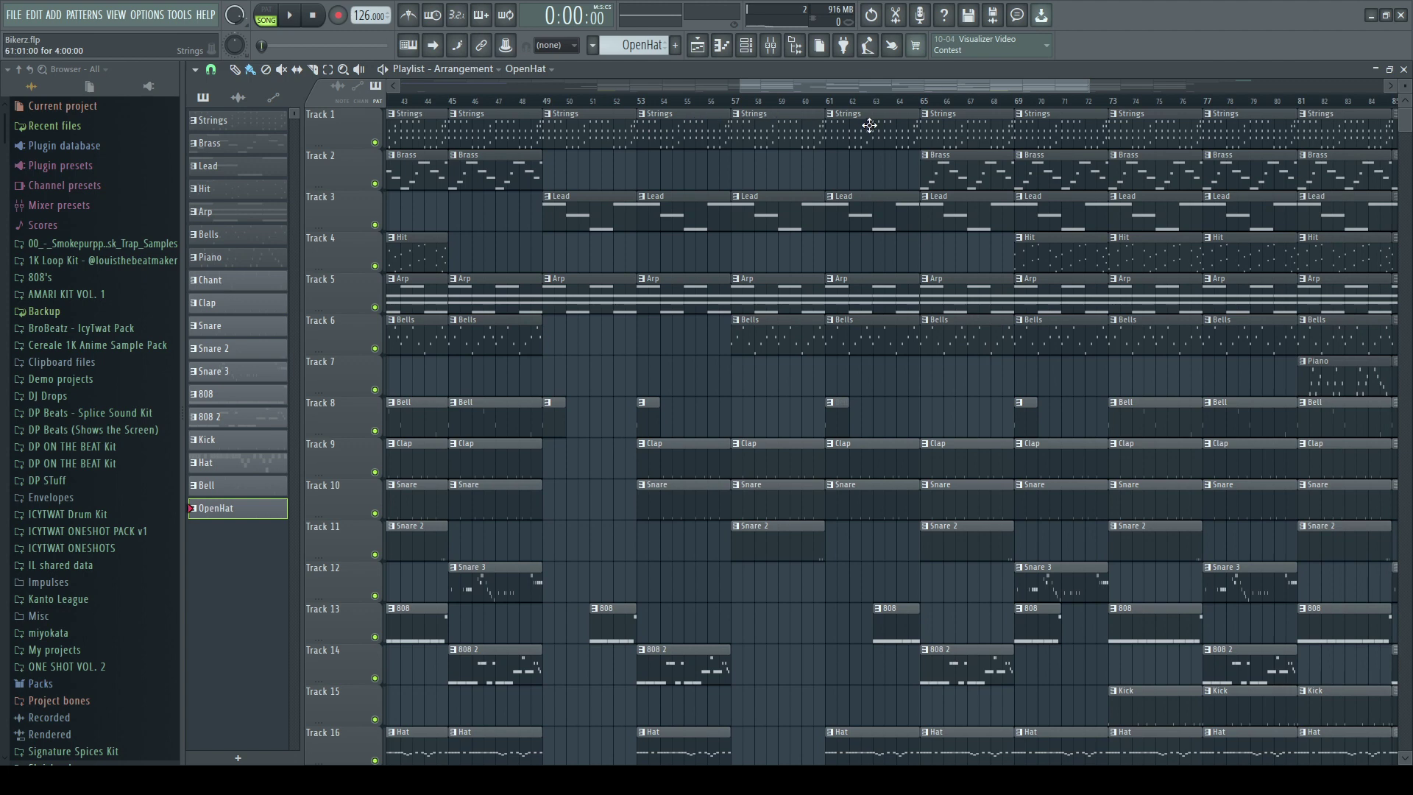
left_click_drag(995, 86, 1057, 88)
Step: Examine the build-up and second main section from bar 53 to 97, down to the percussion explosion clip on Track 19
scroll(972, 361, "down", 1)
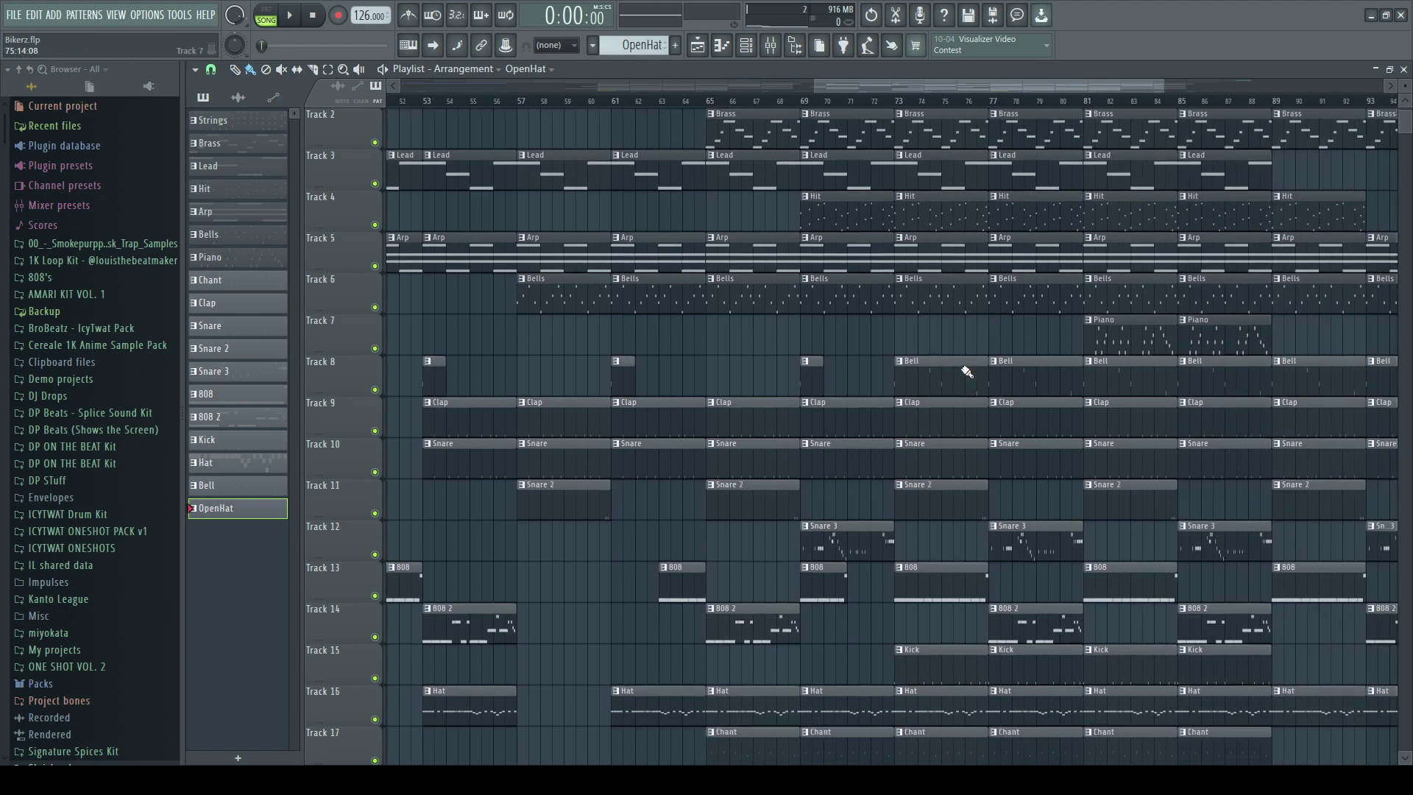
scroll(874, 334, "down", 1)
scroll(784, 114, "down", 2)
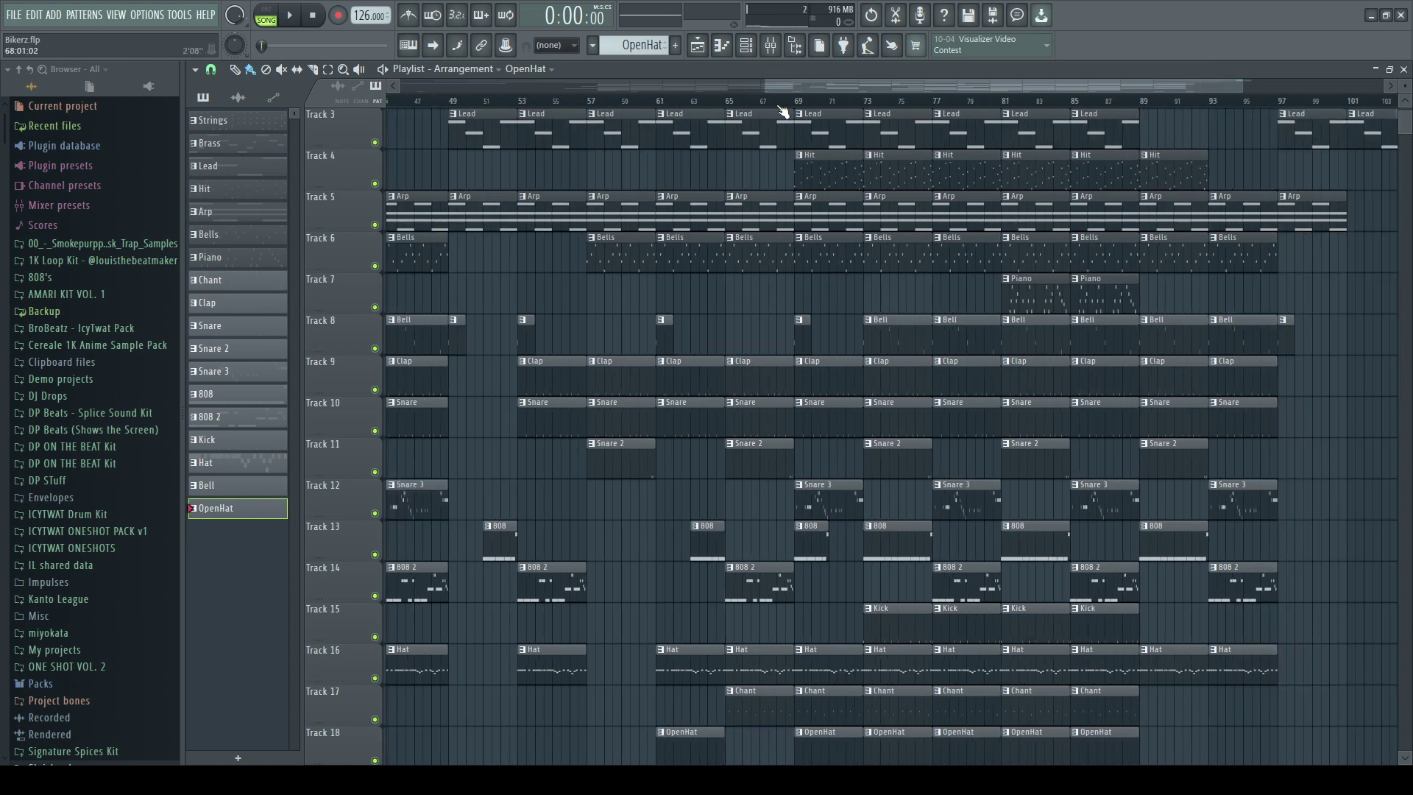
scroll(623, 324, "down", 3)
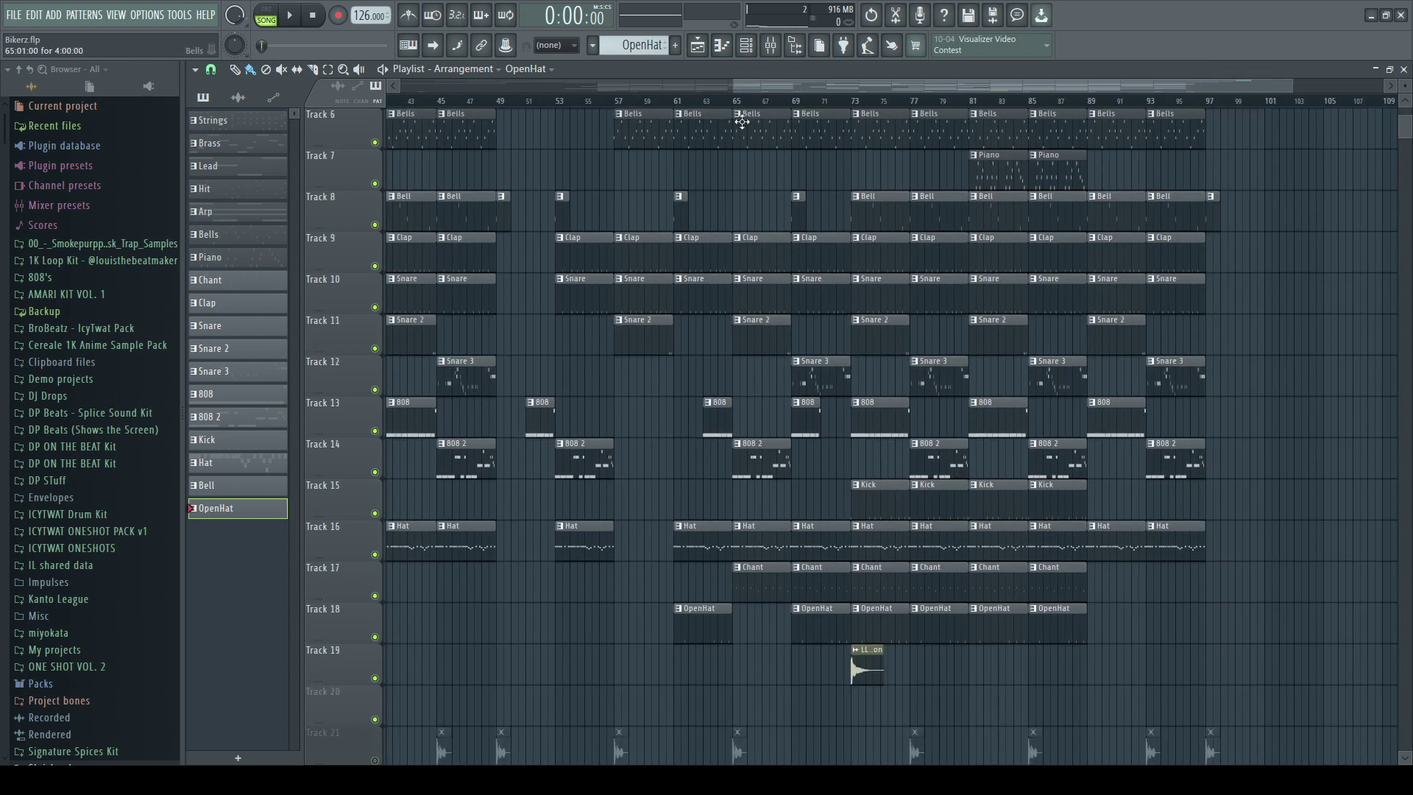
left_click_drag(760, 86, 693, 86)
scroll(737, 278, "up", 2)
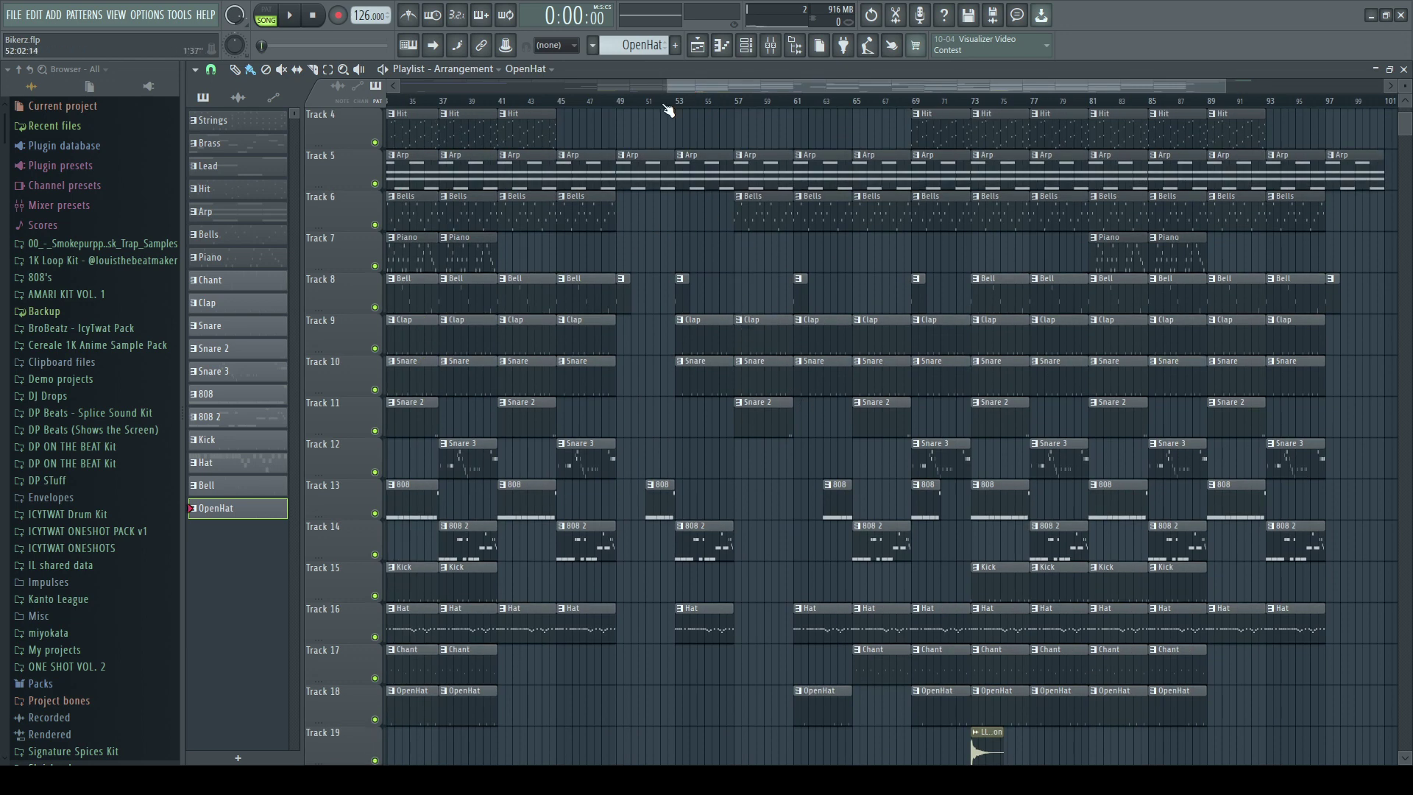
scroll(668, 109, "up", 2)
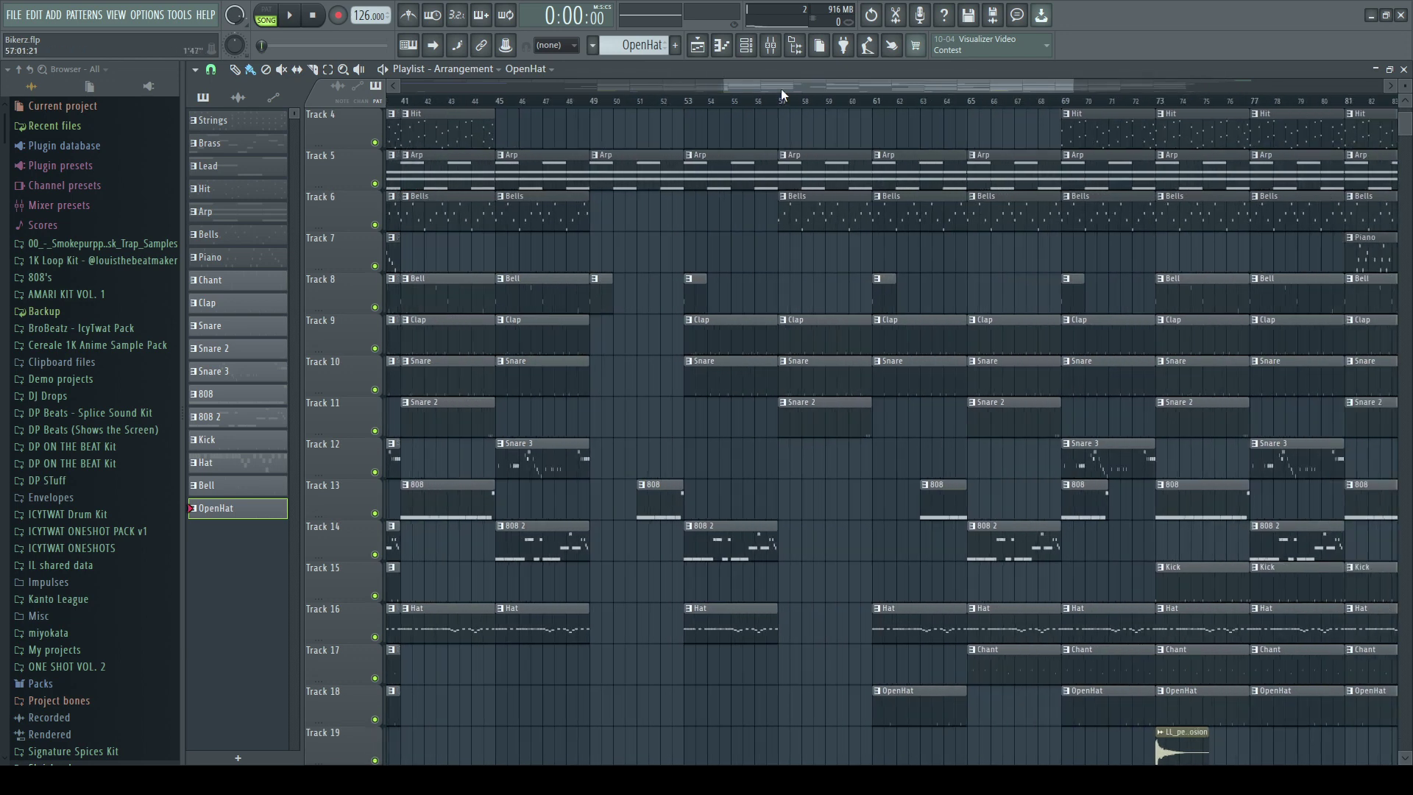
left_click_drag(780, 88, 823, 87)
scroll(940, 259, "up", 3)
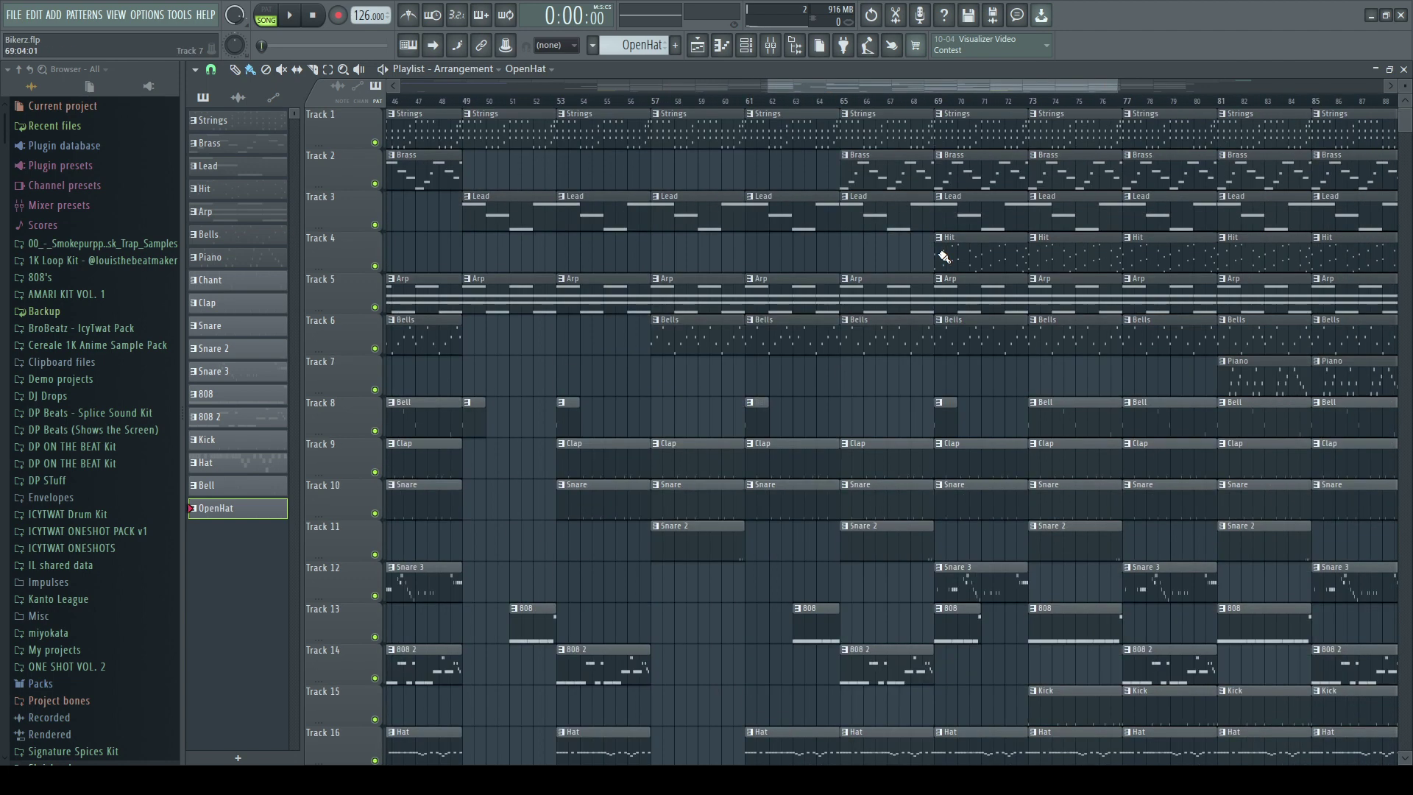
scroll(937, 189, "down", 7)
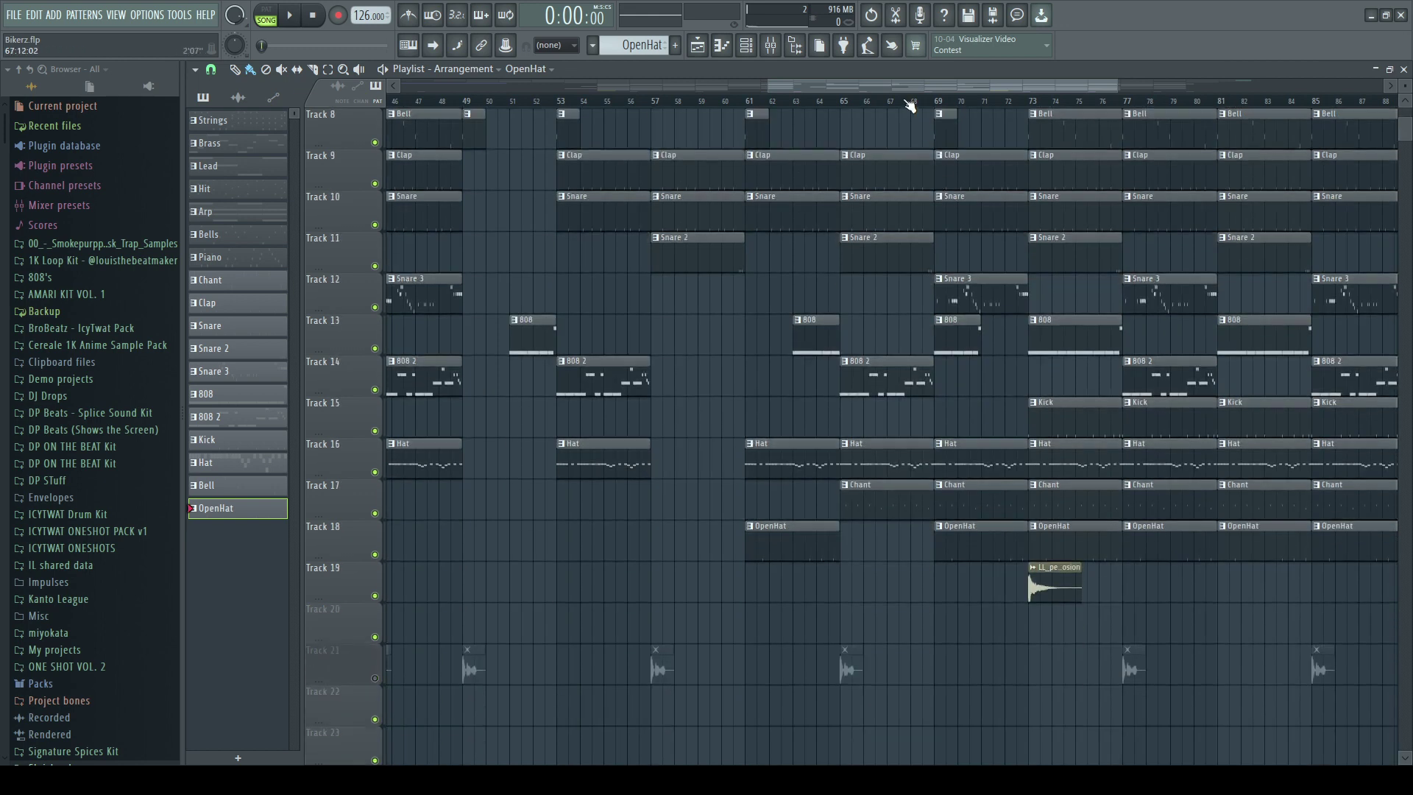
left_click_drag(908, 87, 982, 89)
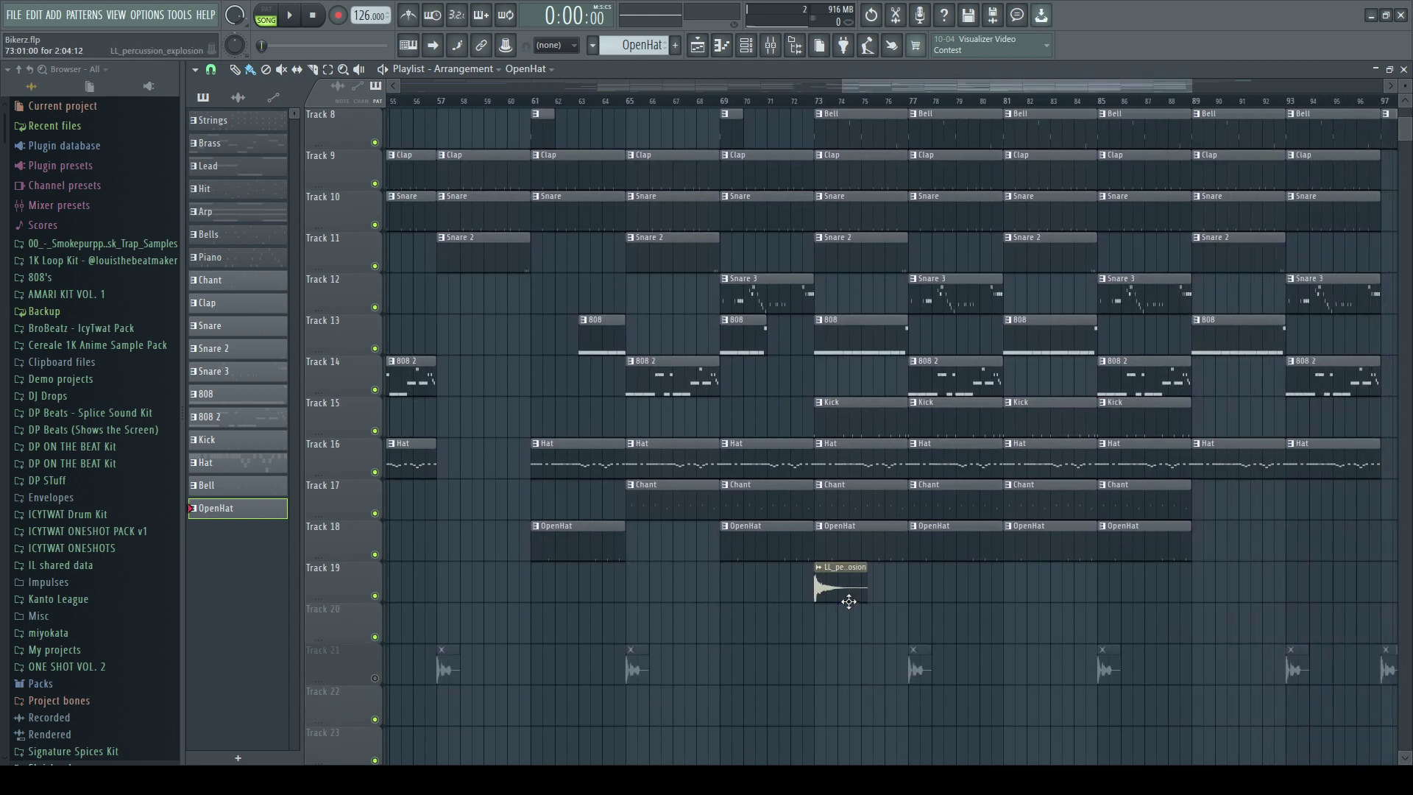
Step: Examine the arrangement's ending up to bar 105, including the Master volume automation clip on Track 2
scroll(920, 346, "up", 6)
left_click_drag(999, 86, 1042, 85)
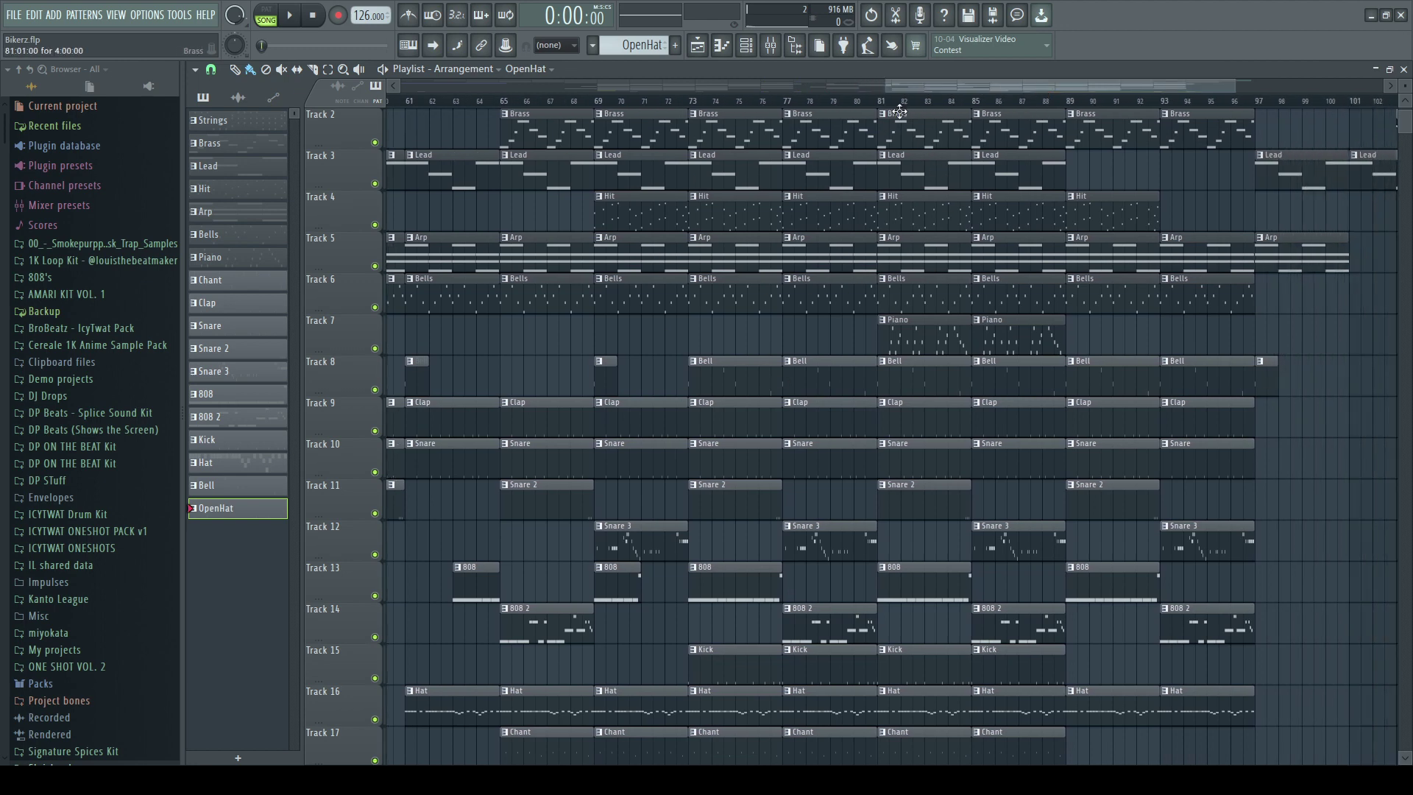
left_click_drag(910, 89, 1023, 53)
scroll(1051, 260, "up", 1)
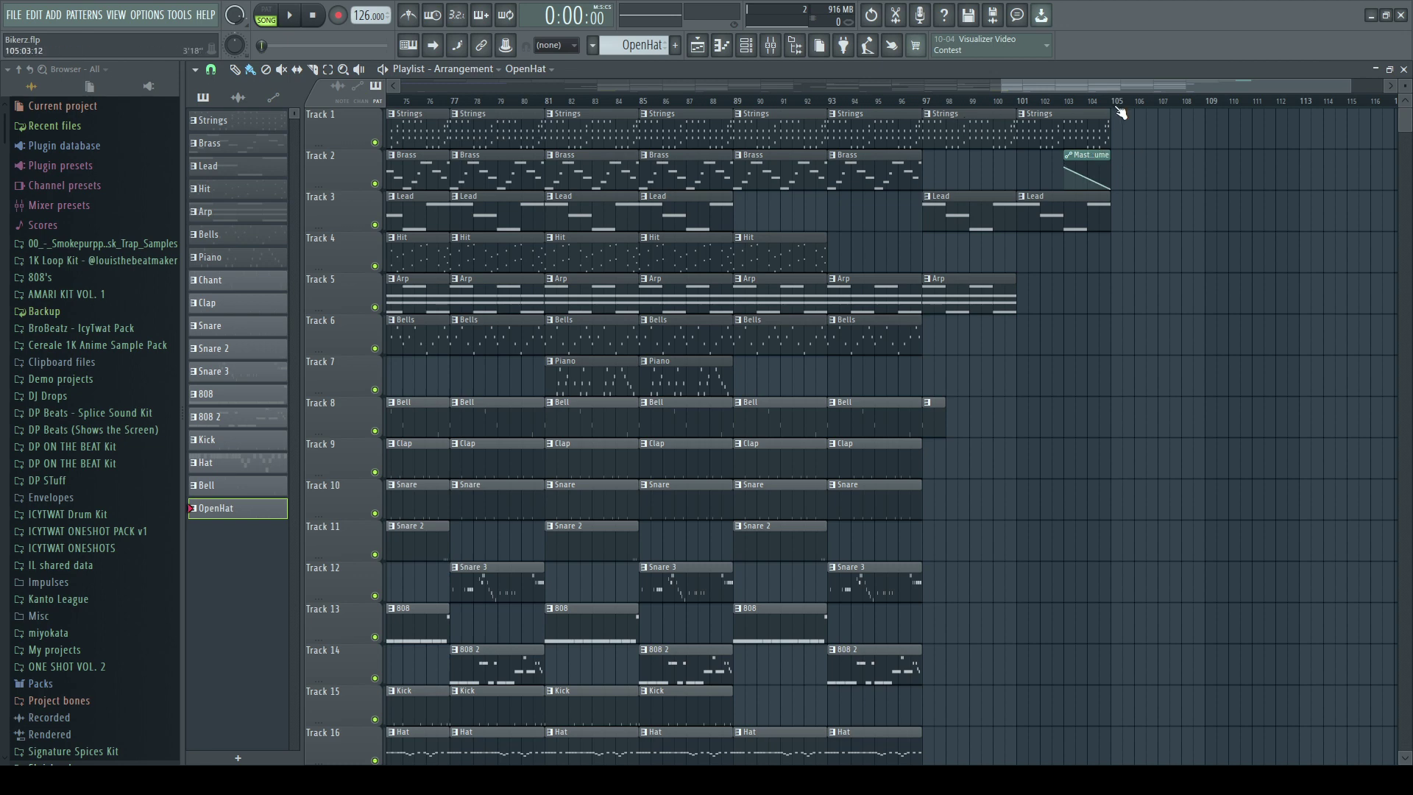
scroll(1128, 104, "up", 2)
scroll(1128, 105, "up", 2)
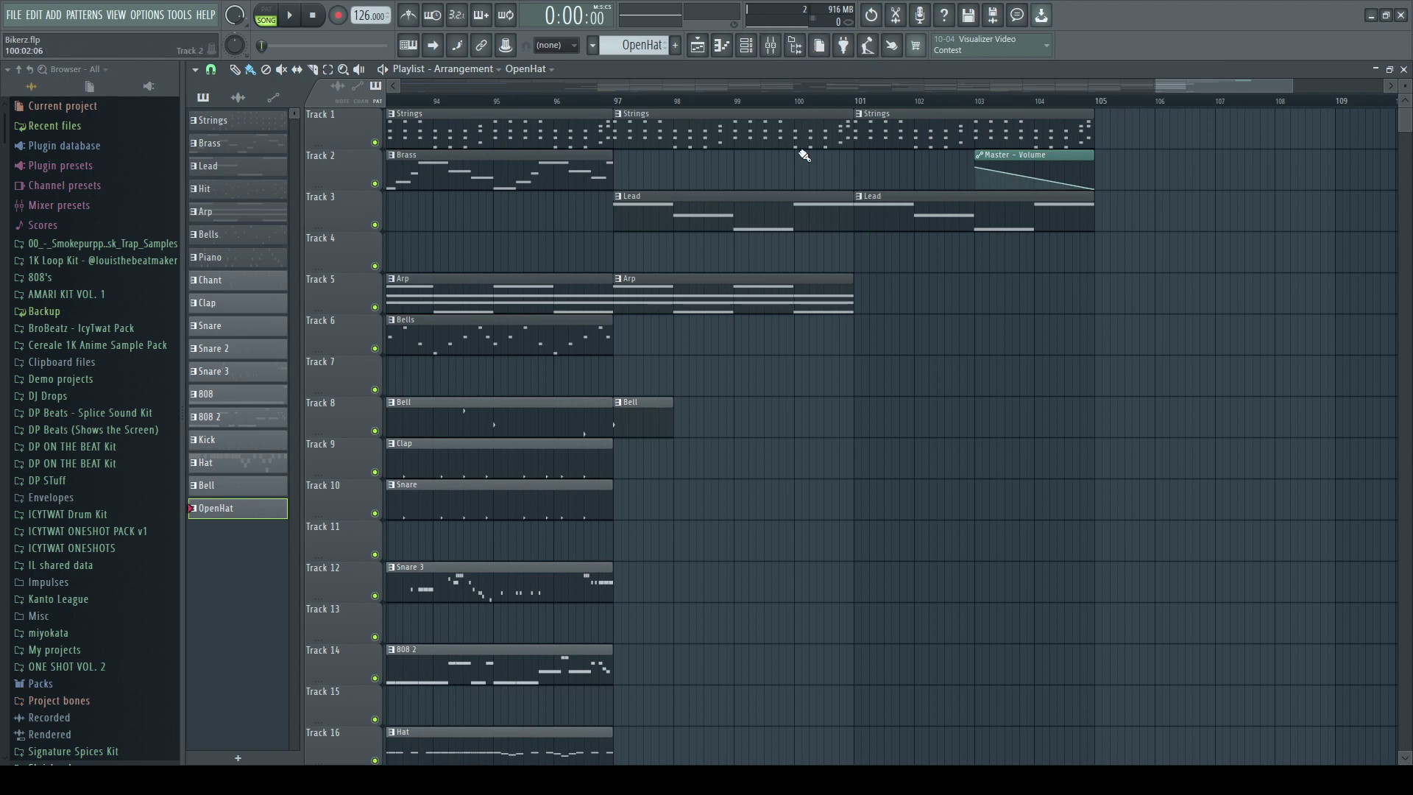
Step: Examine the outro clips across Tracks 1 to 19 up to bar 105, and return to the start of the arrangement
scroll(719, 215, "down", 4)
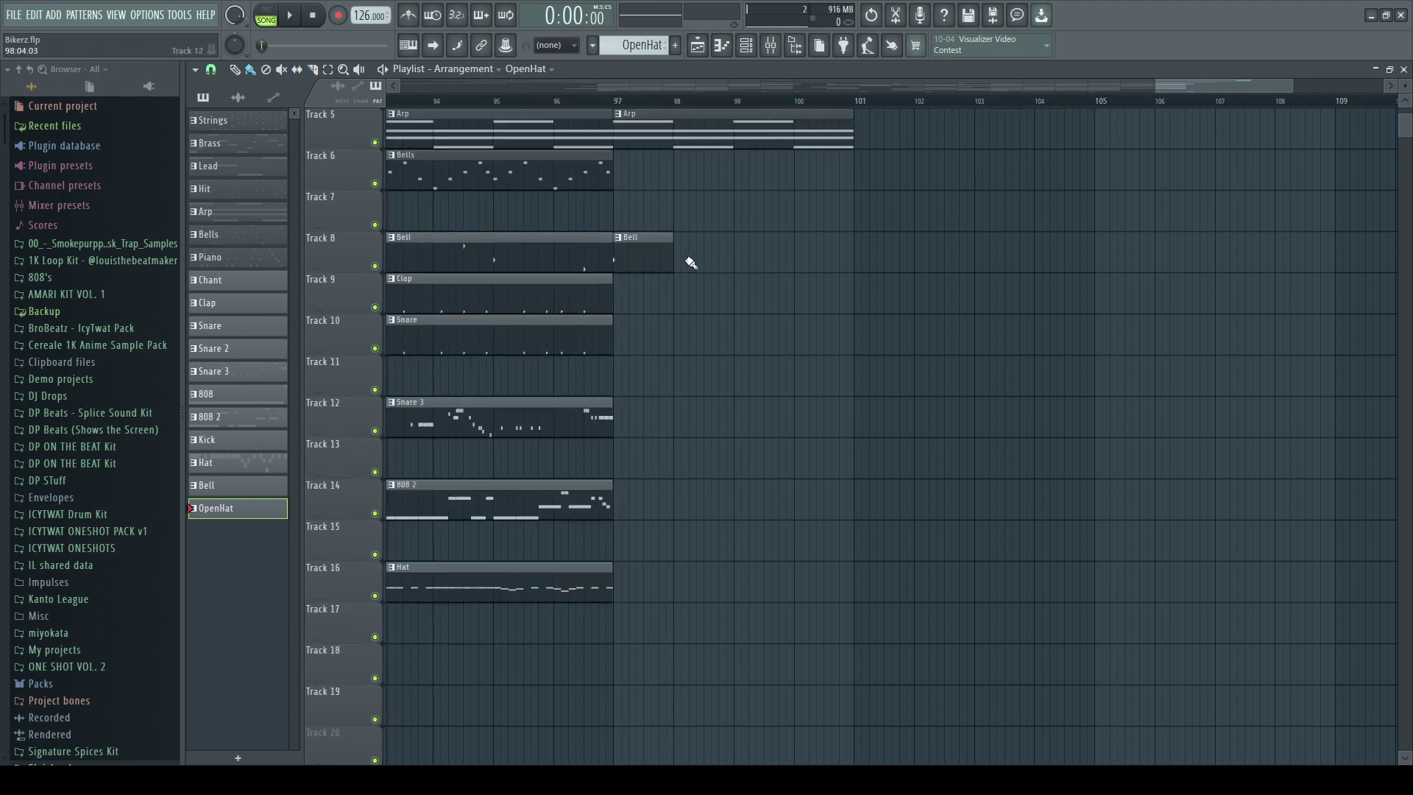
scroll(637, 312, "up", 4)
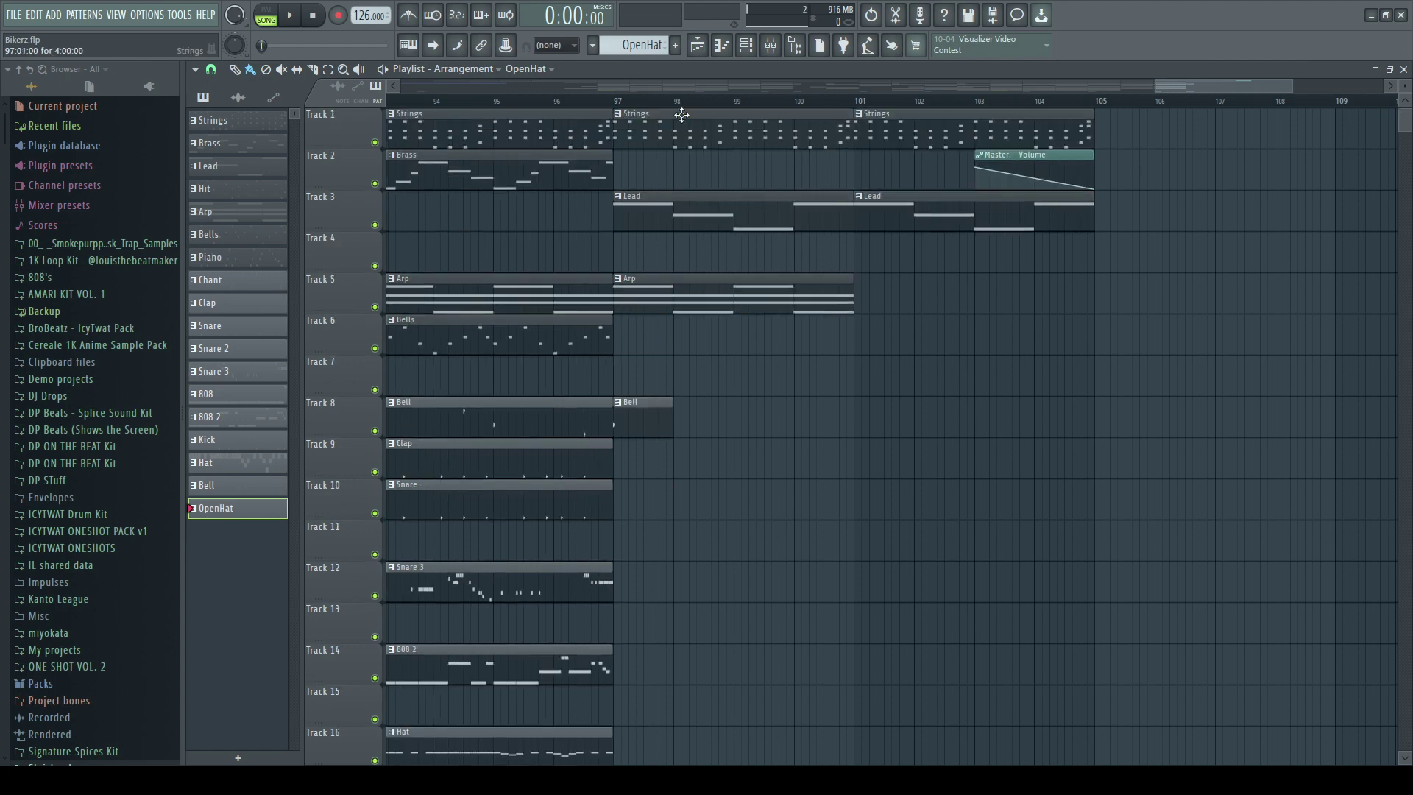
scroll(686, 103, "down", 4)
left_click_drag(956, 82, 414, 101)
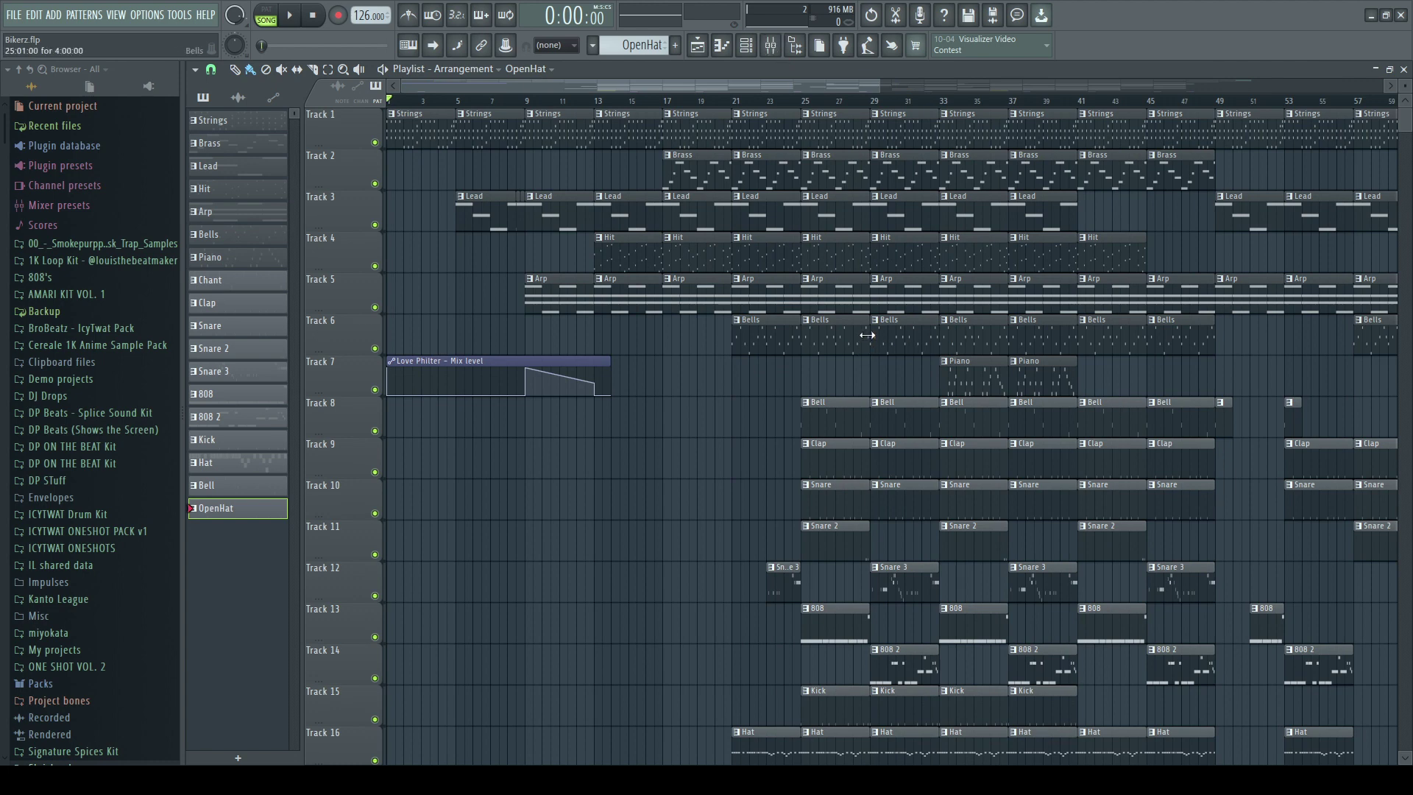
Step: View the settings of the Maximus effect on the Master mixer track
left_click(771, 45)
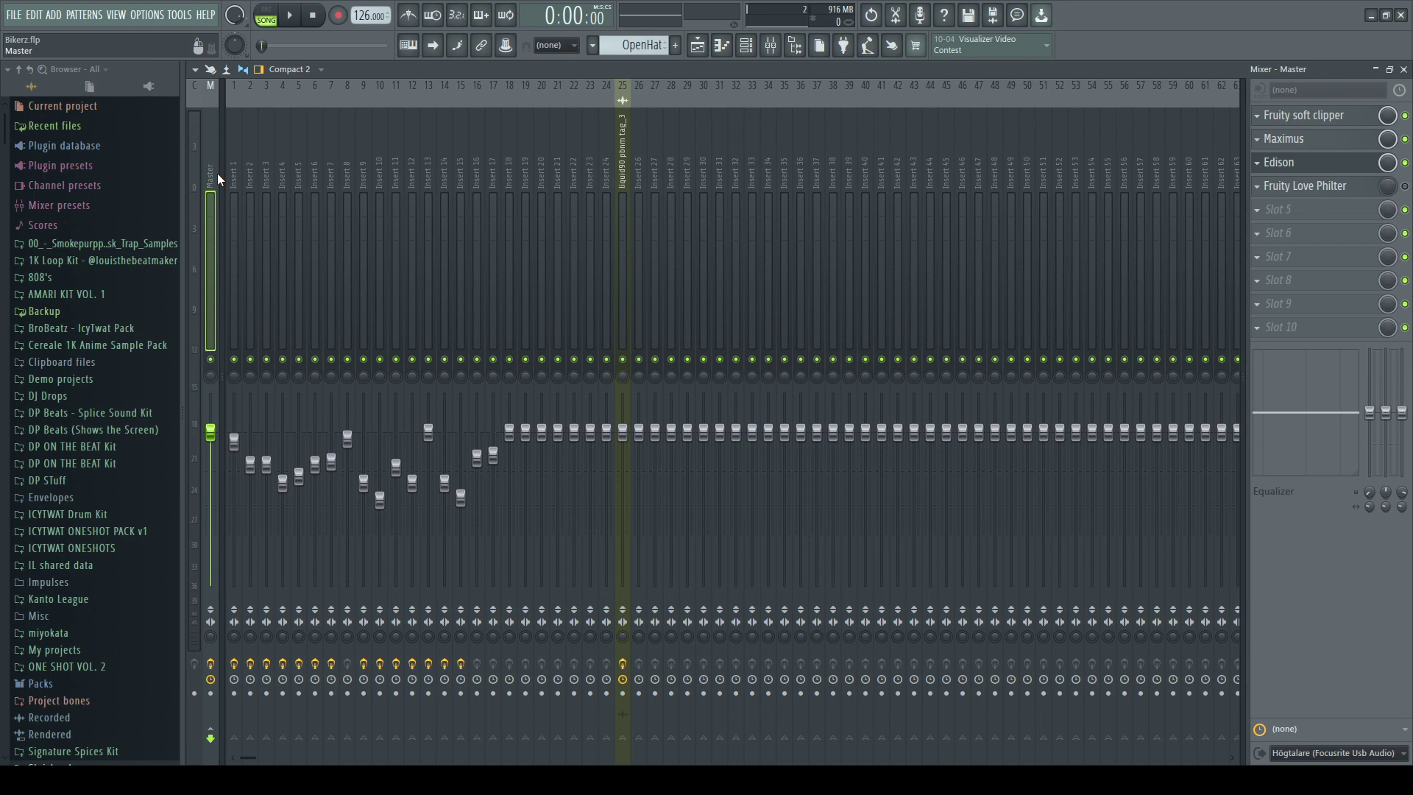
left_click(1312, 145)
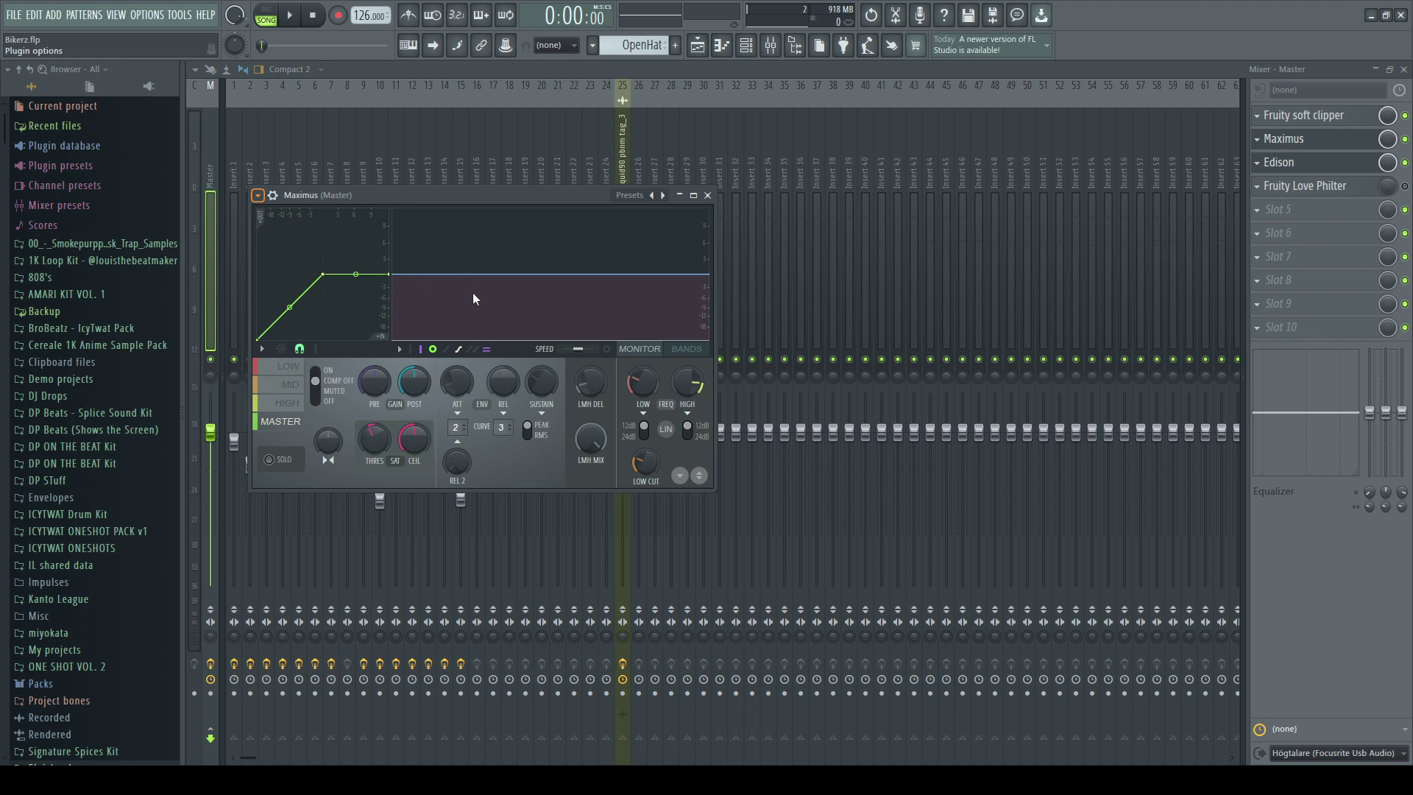
left_click(709, 197)
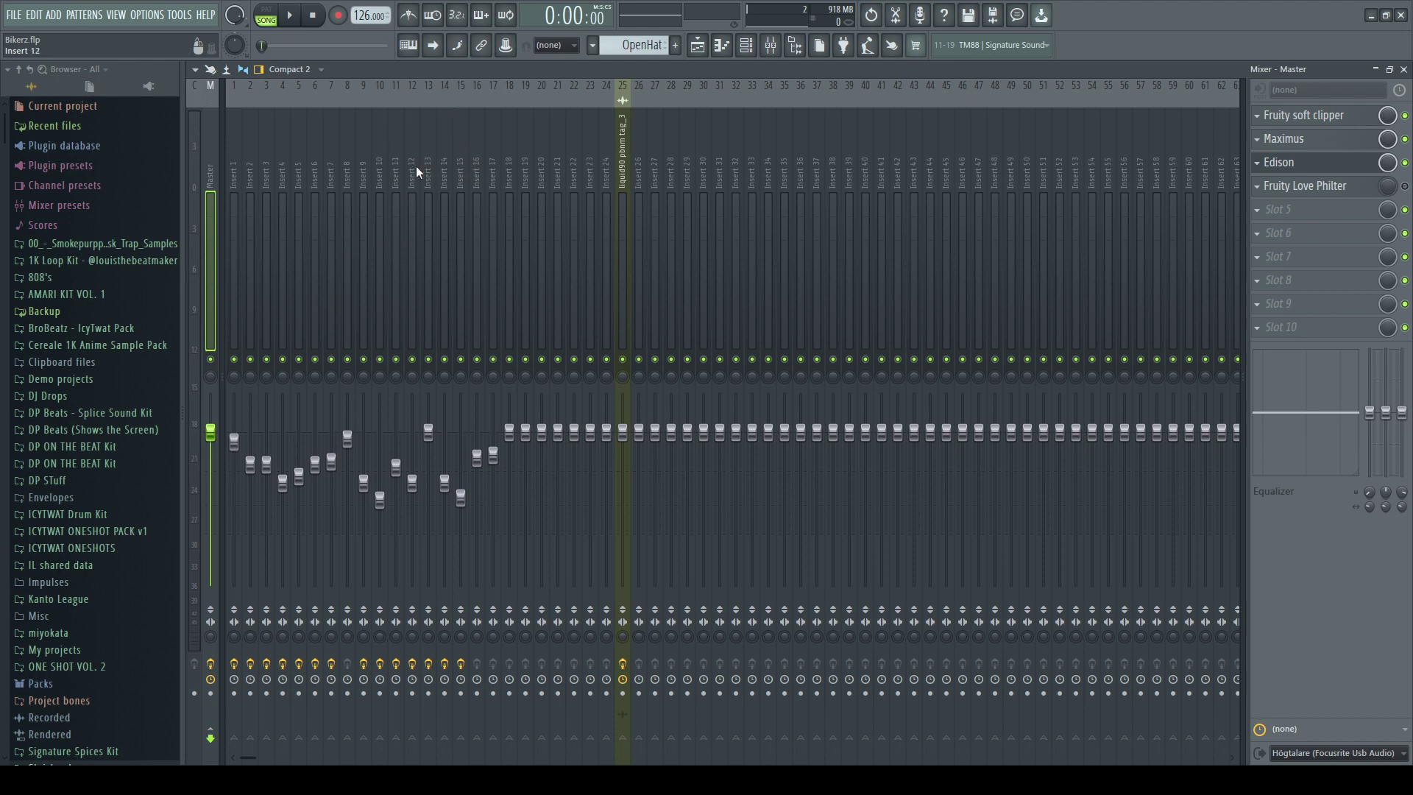
Step: Check the effects loaded on mixer inserts 1 through 8, ending back on Insert 1
left_click(237, 183)
left_click(250, 182)
left_click(266, 181)
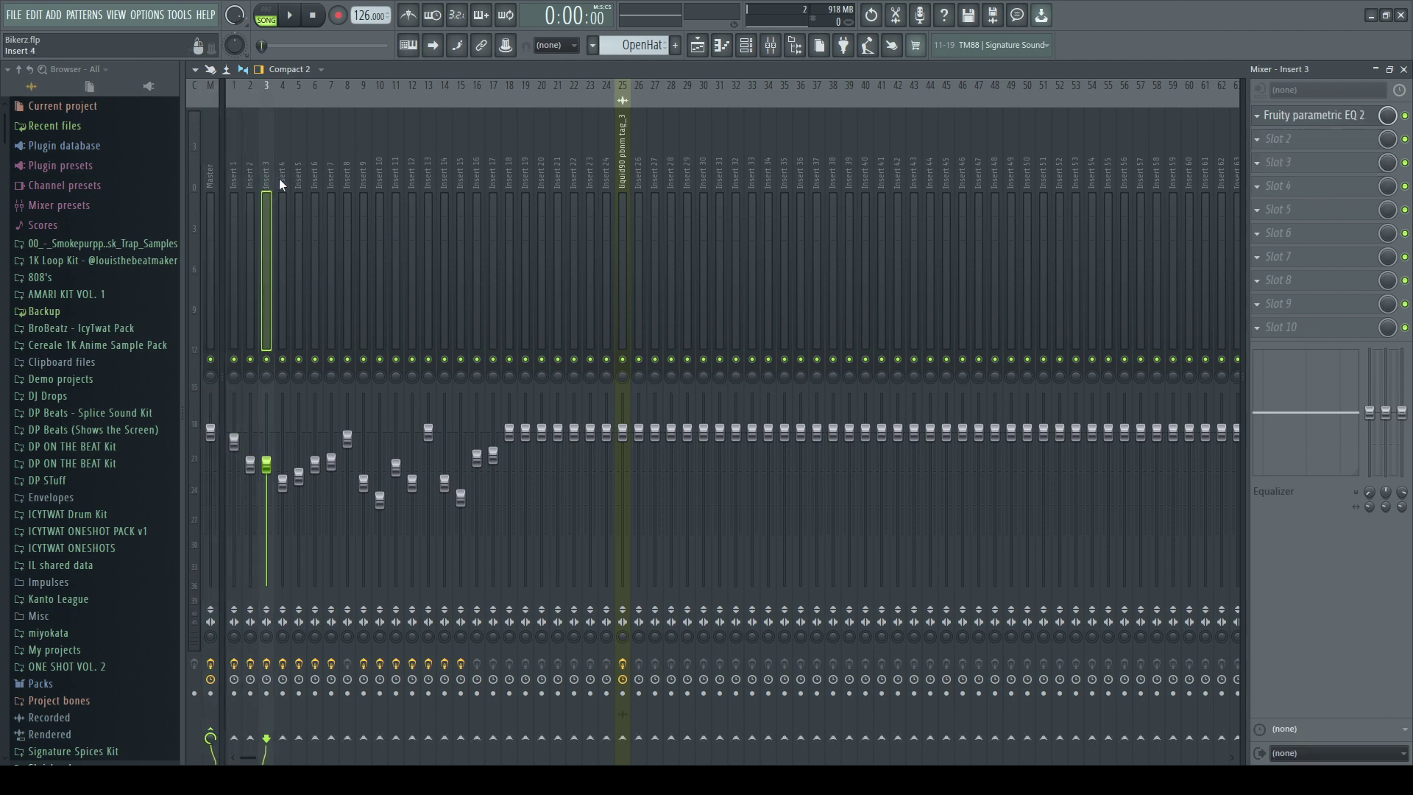
left_click(282, 181)
left_click(298, 181)
left_click(315, 183)
left_click(331, 181)
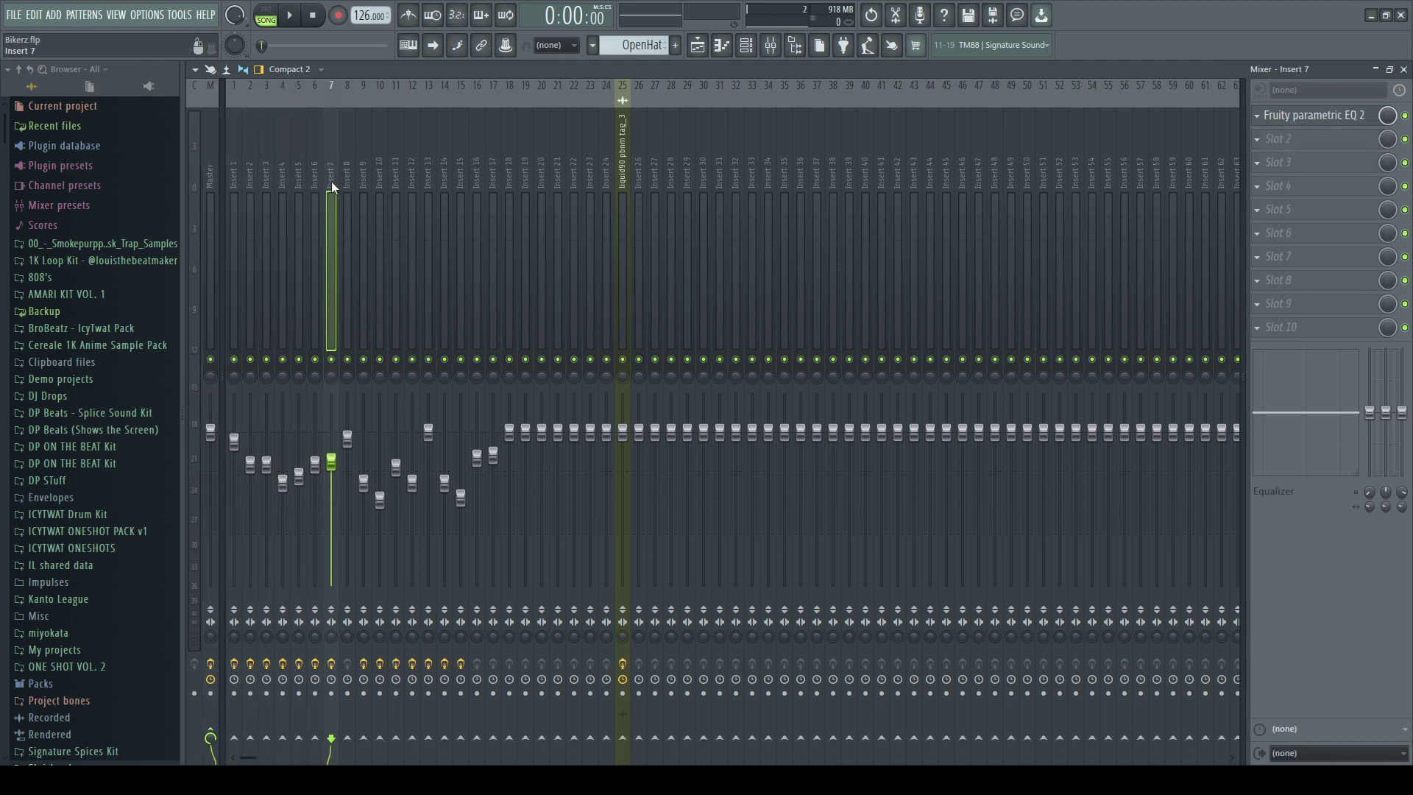
left_click(346, 181)
left_click(234, 166)
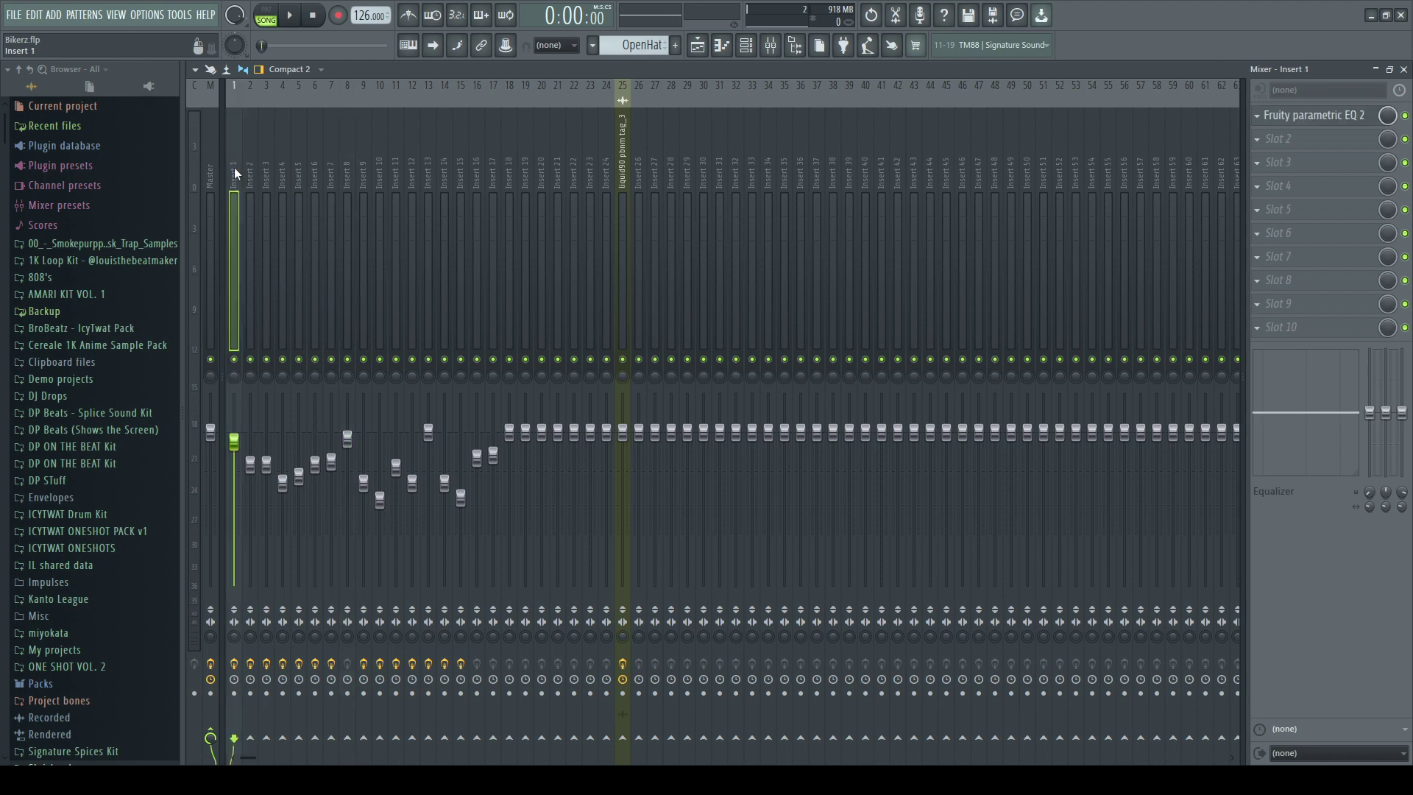
Step: Examine the low-cut curve of Fruity parametric EQ 2 on Insert 1
left_click(1296, 115)
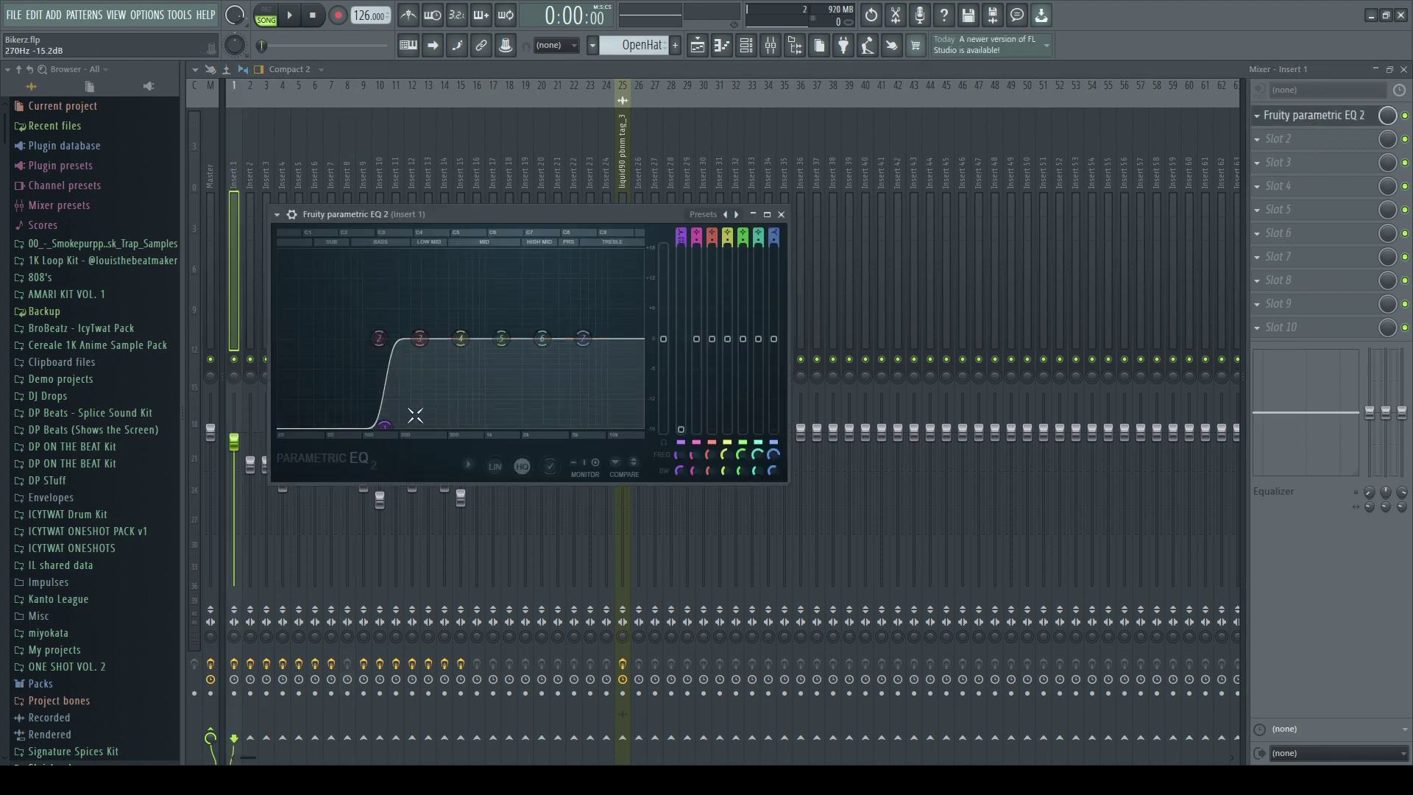
left_click_drag(388, 419, 399, 414)
left_click_drag(398, 418, 398, 425)
left_click(782, 215)
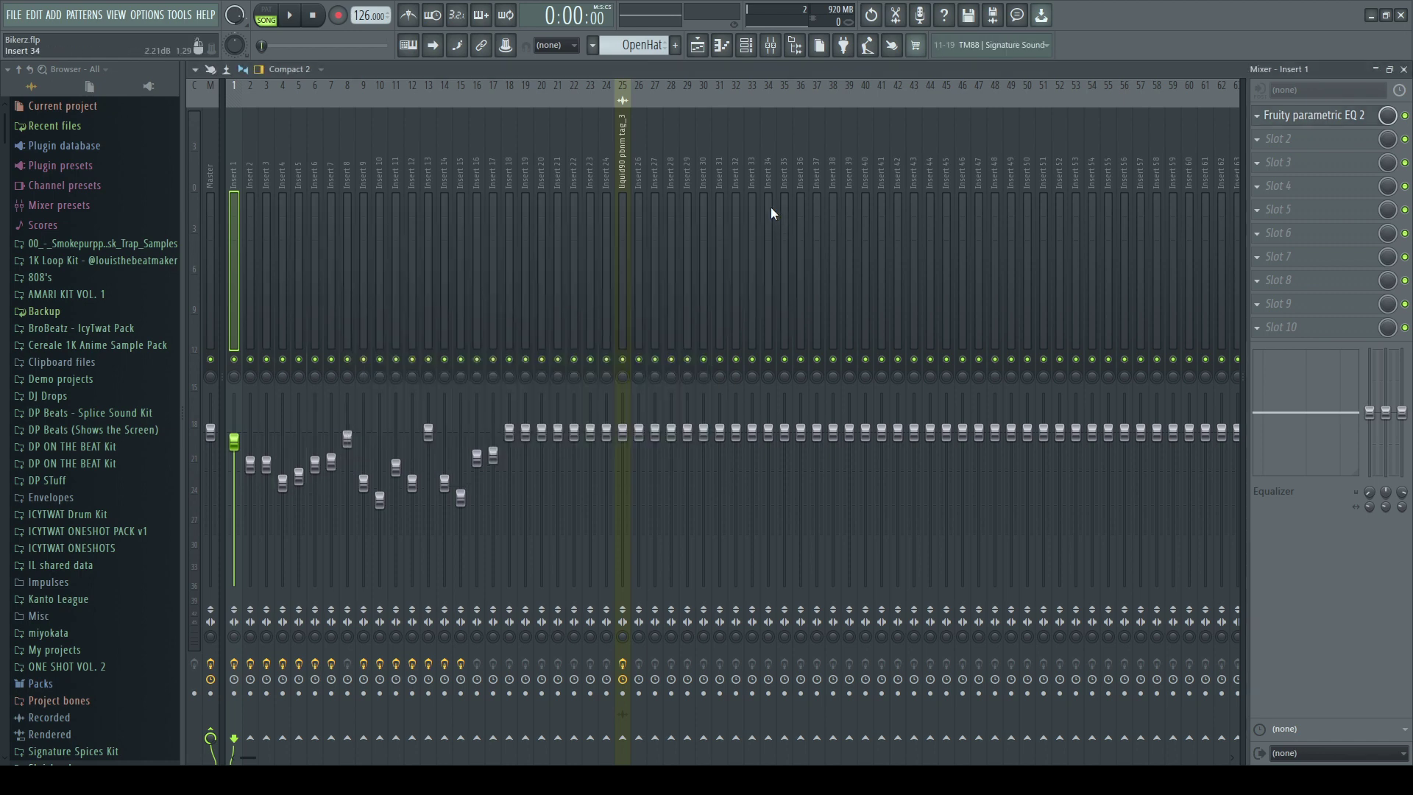
Step: Examine the first main section's clips in the playlist, down to the percussion explosion clip on Track 19
left_click(698, 47)
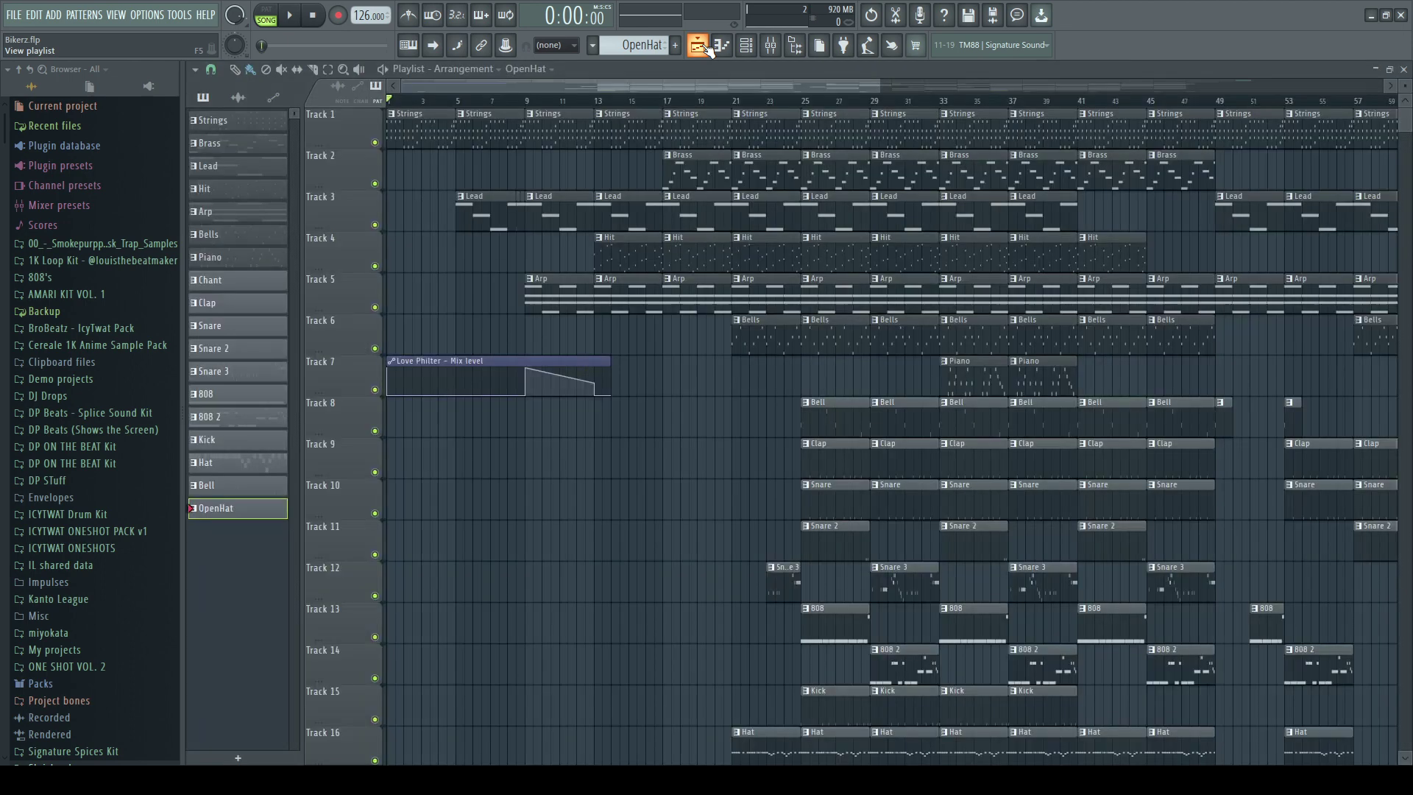
scroll(677, 105, "down", 3)
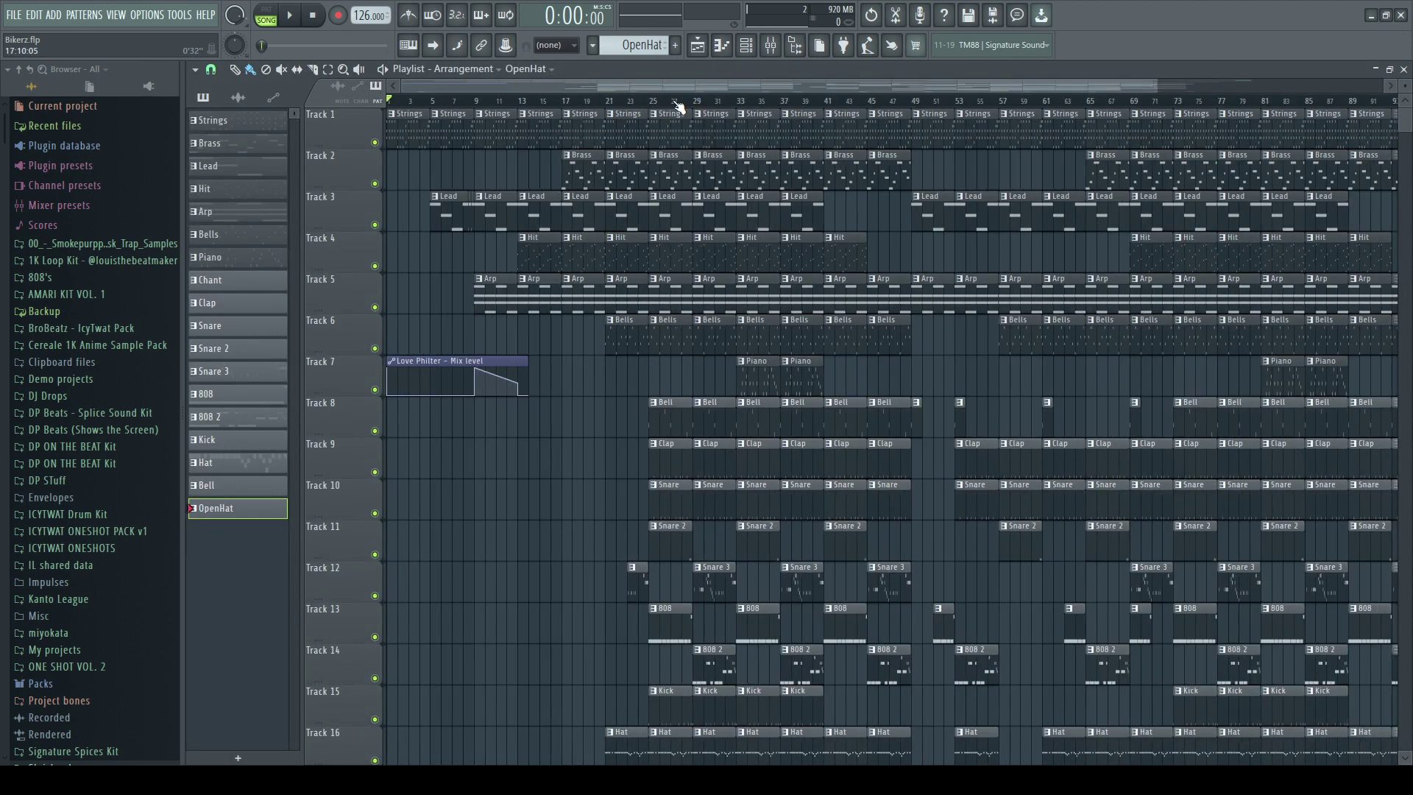
scroll(758, 252, "down", 3)
scroll(740, 103, "up", 3)
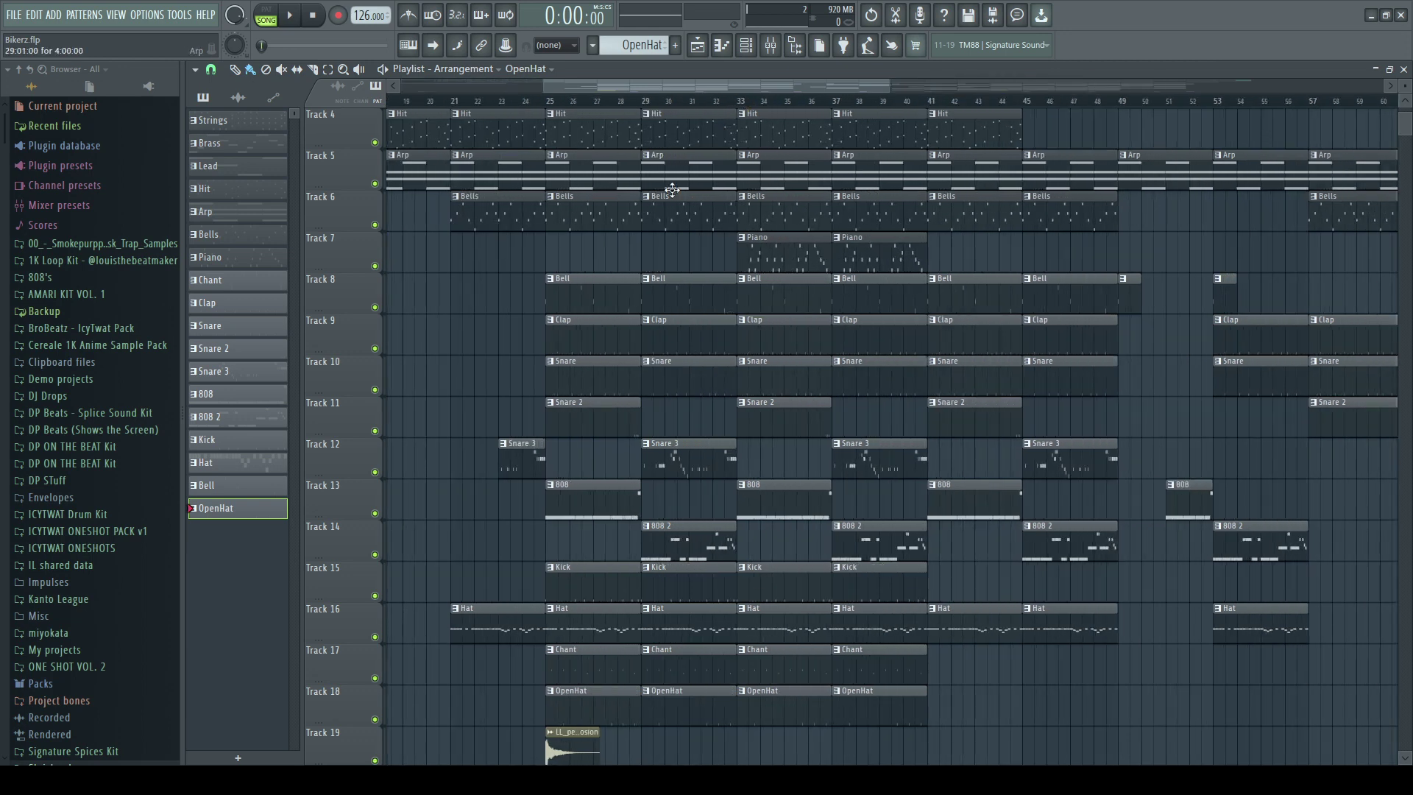
scroll(633, 251, "down", 1)
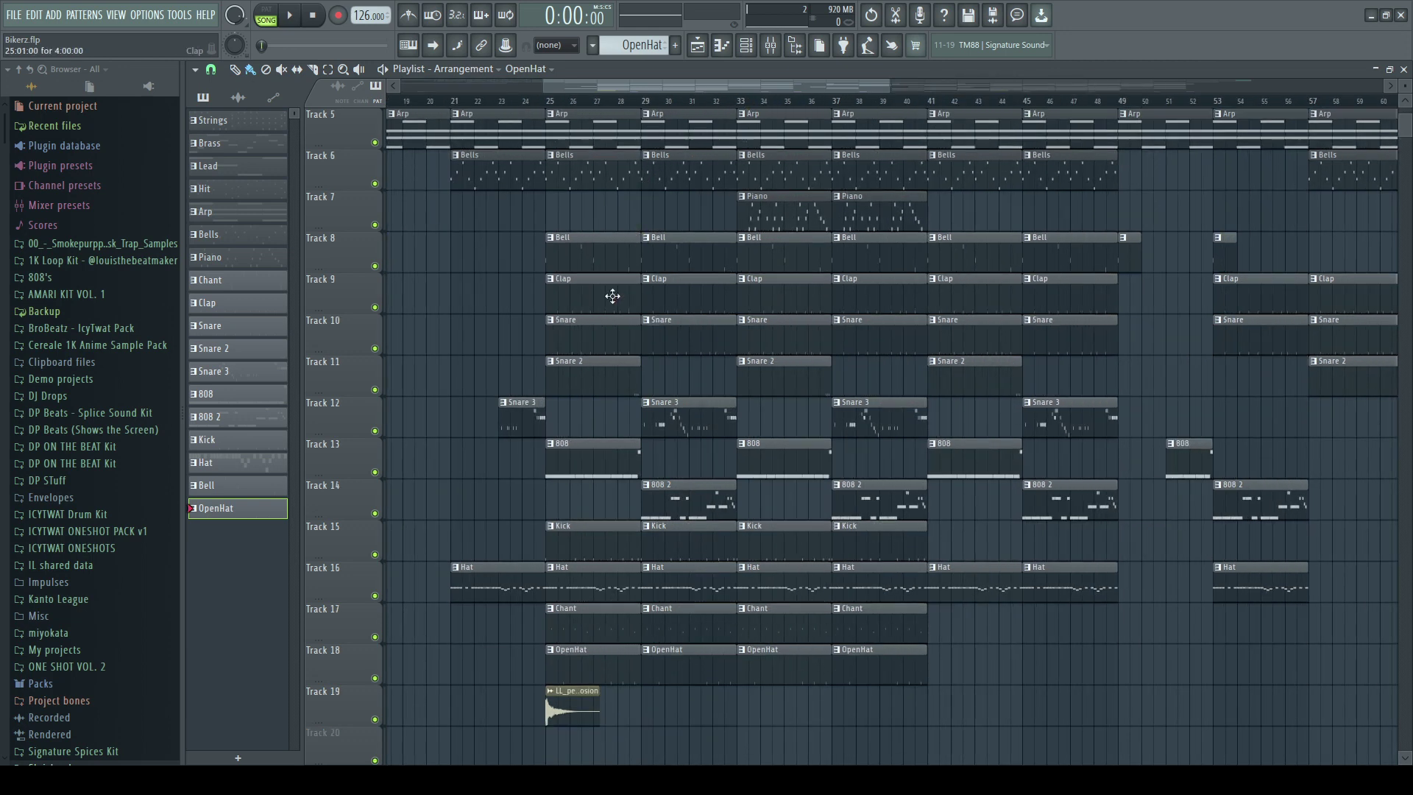
Step: Select the Clap pattern and inspect the Clap channel's sampler settings from the channel rack
double_click(613, 296)
left_click(697, 46)
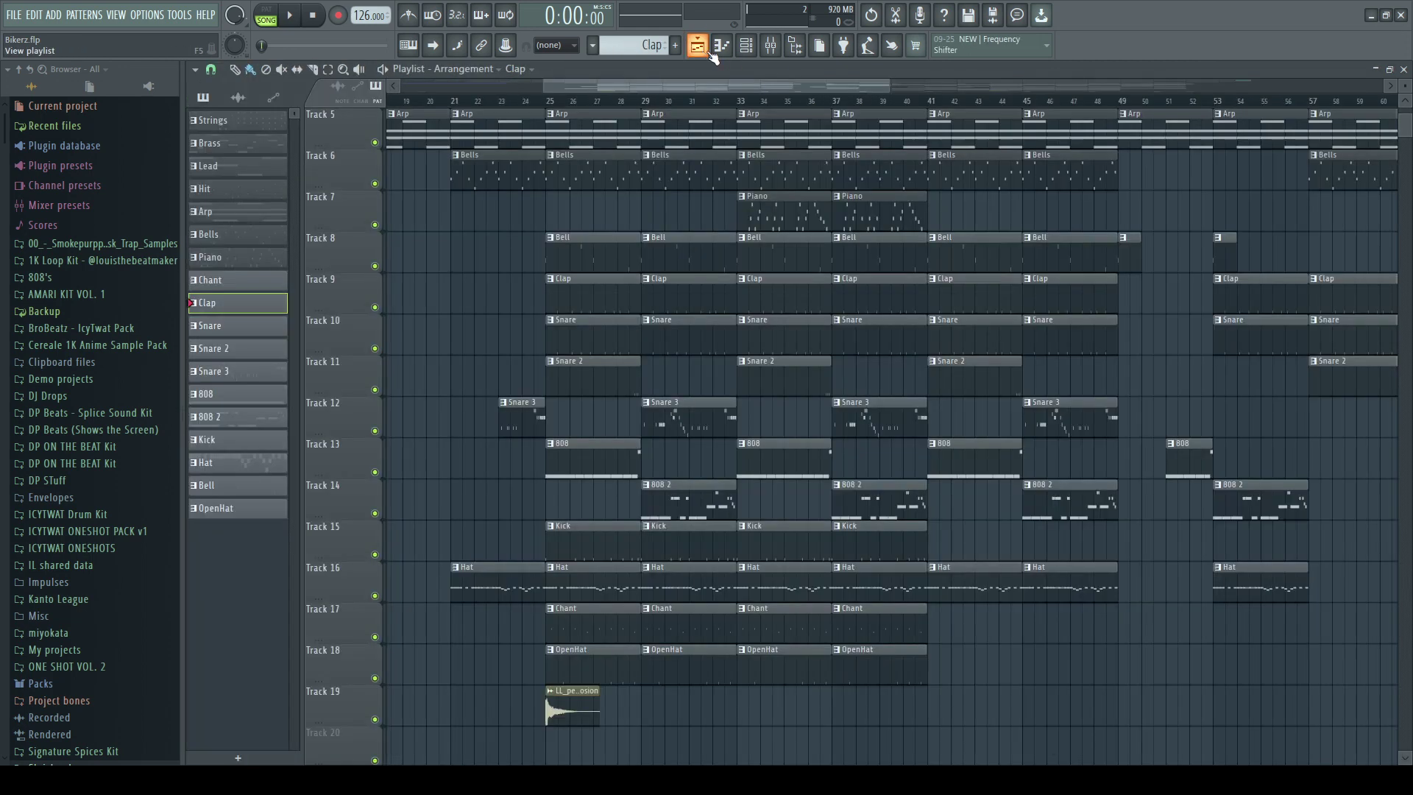
left_click(746, 45)
left_click(294, 347)
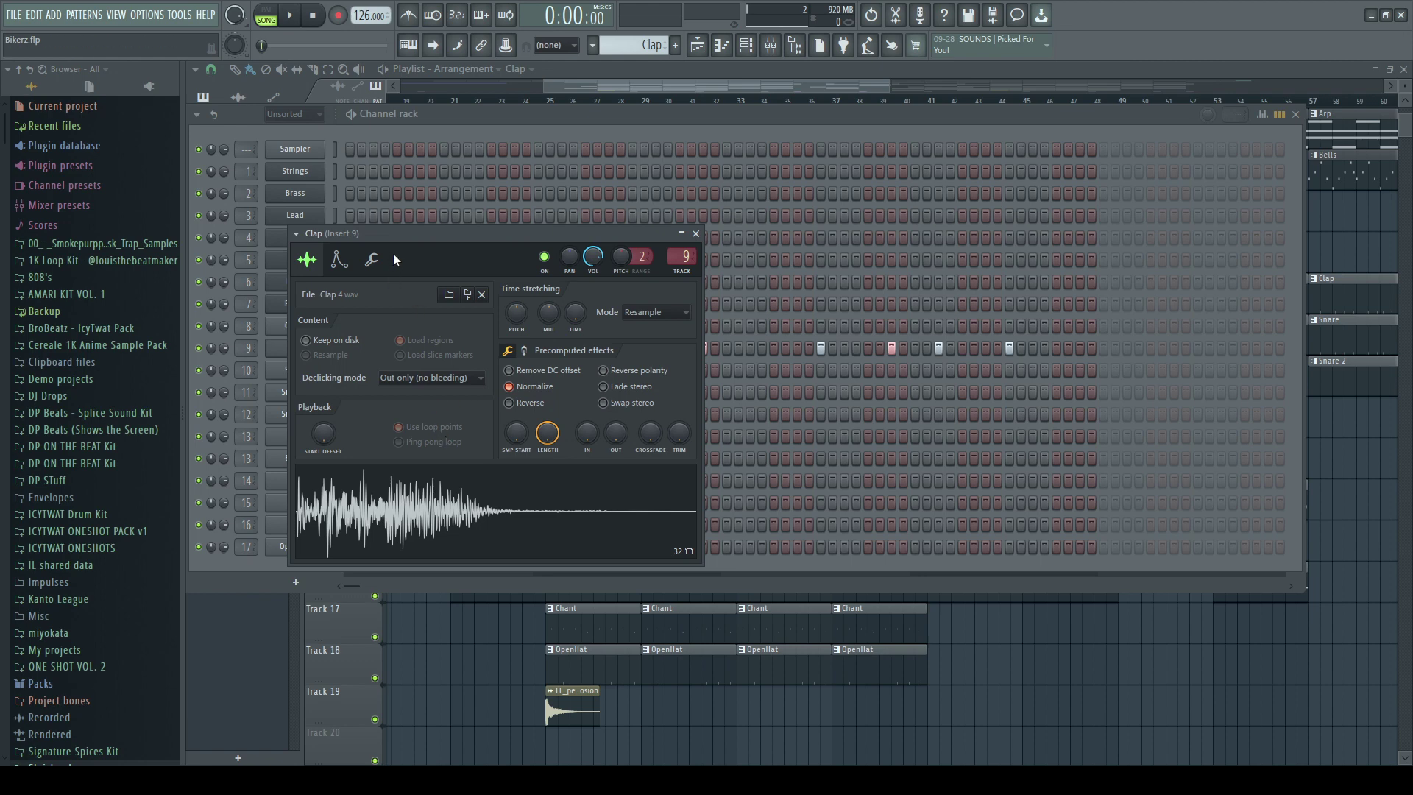
left_click(696, 233)
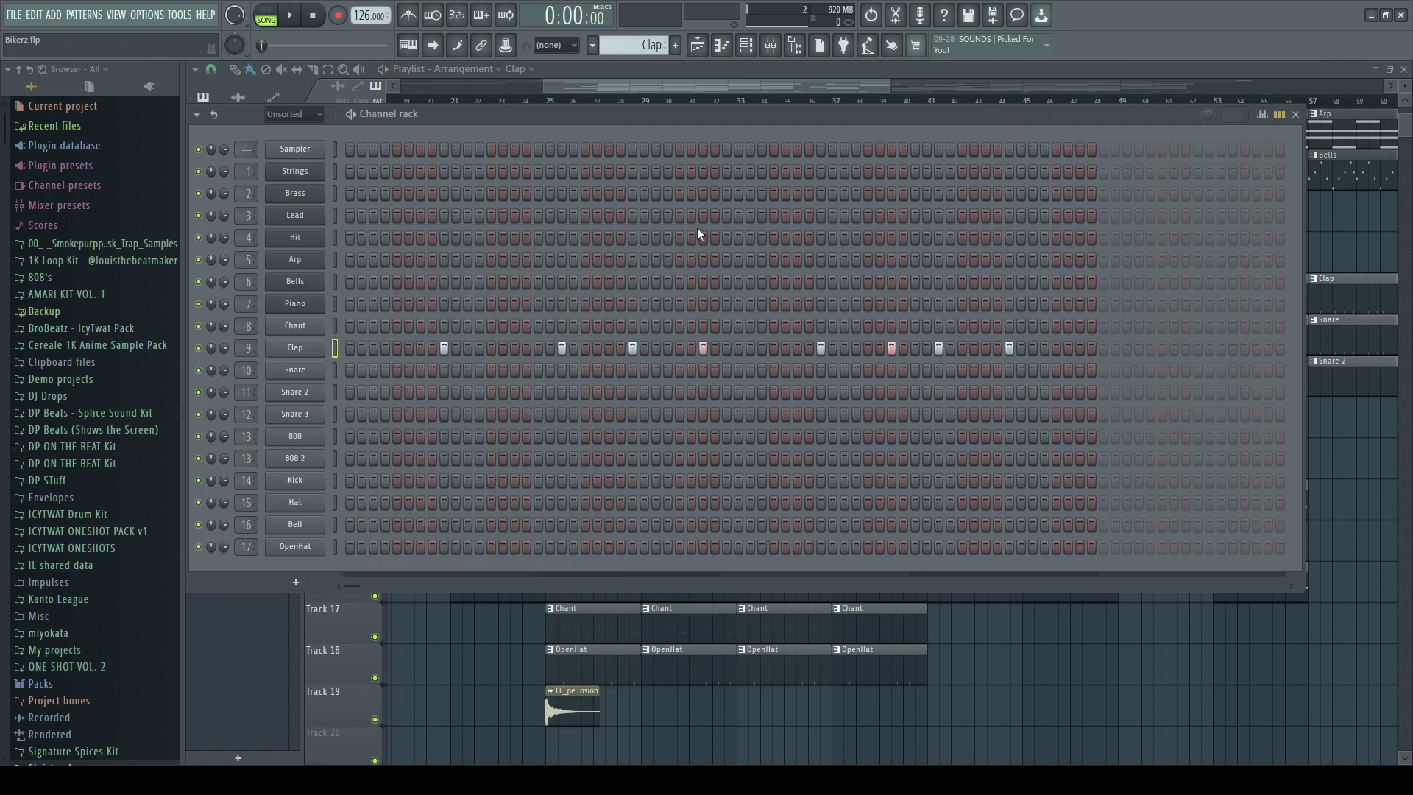
Step: View the Clap's effects on mixer Insert 9 and inspect the Fruity Stereo Enhancer's volume control
left_click(770, 46)
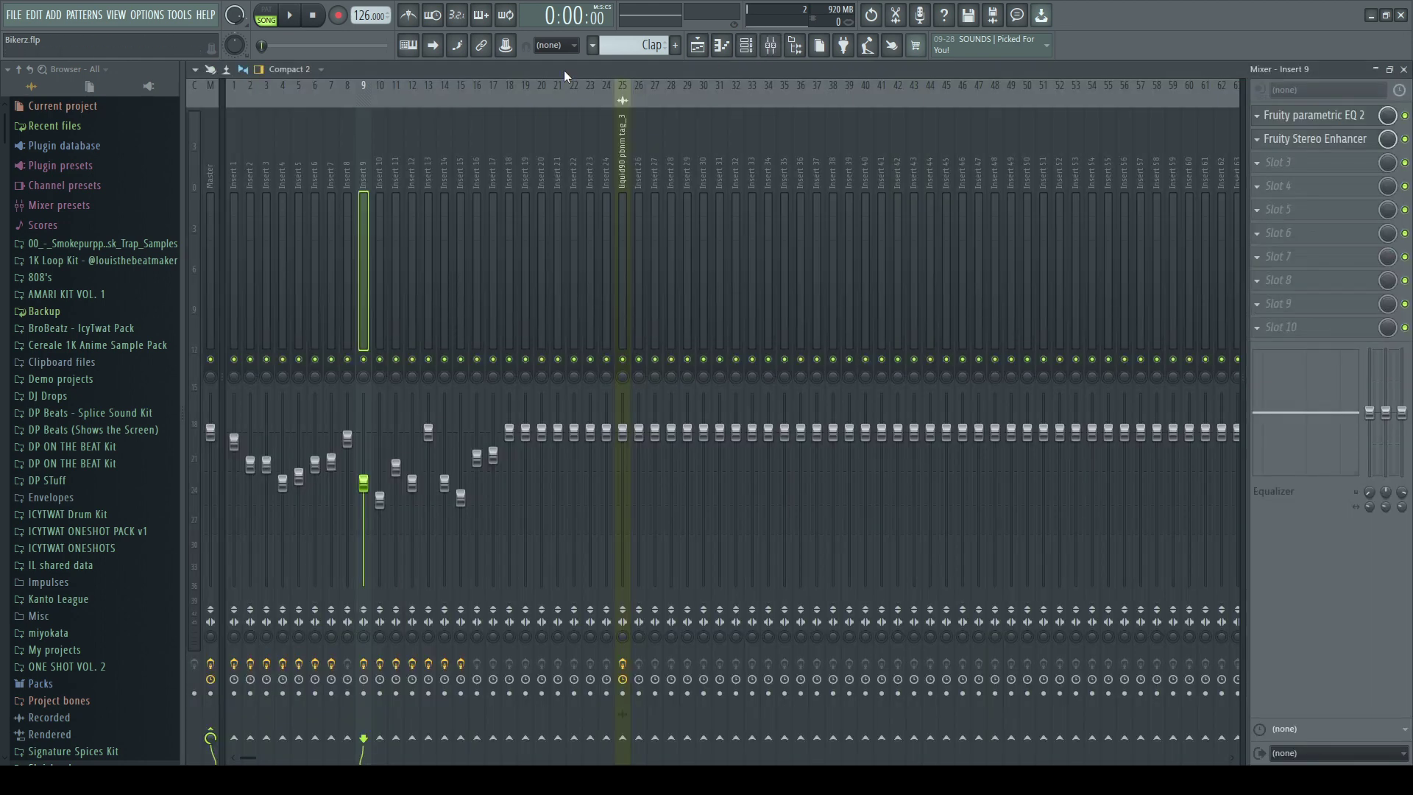
left_click(1323, 149)
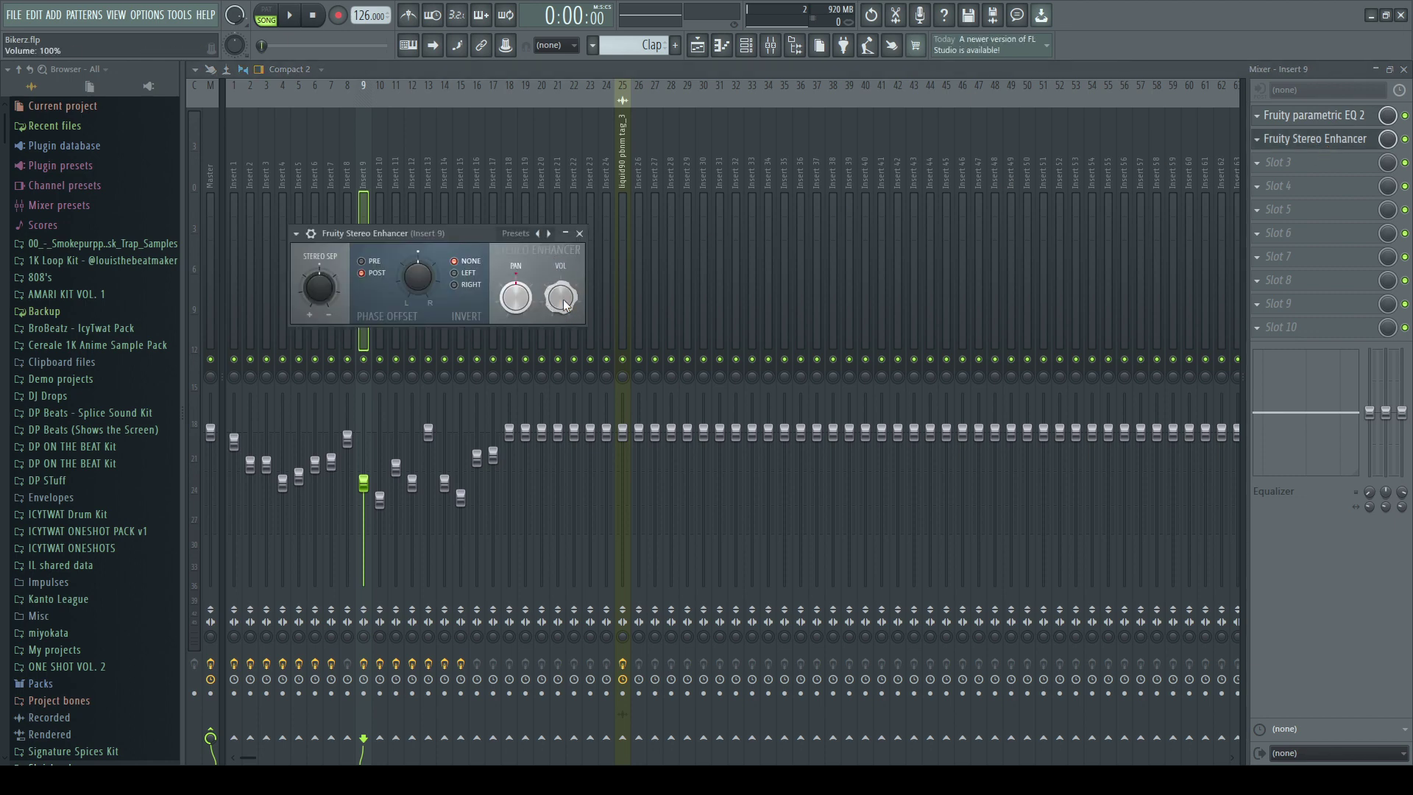
left_click_drag(563, 299, 563, 318)
left_click_drag(569, 296, 569, 271)
left_click(580, 234)
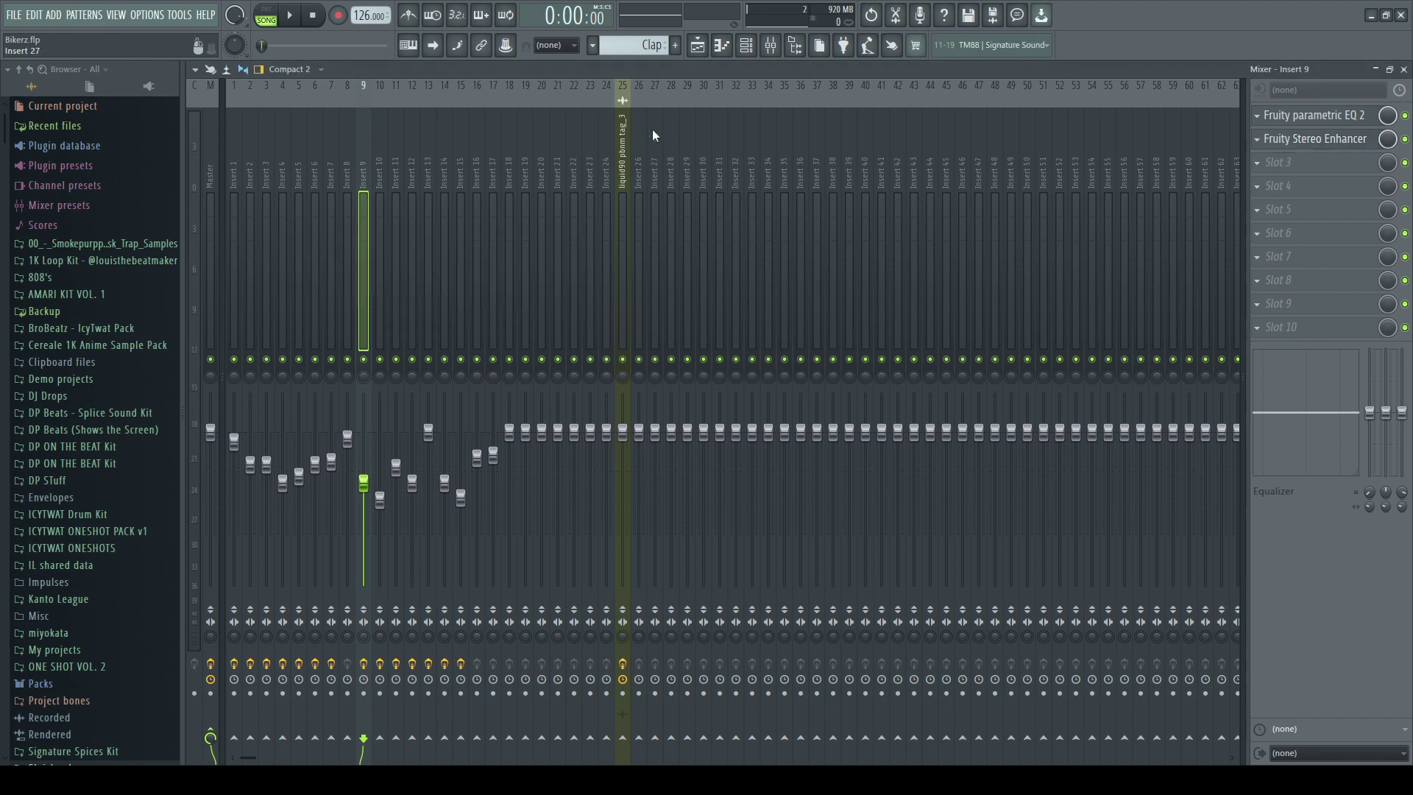
Step: Find the 808 among the playlist's drum clips and inspect its channel's sample trim, cut group settings and volume envelope
left_click(698, 46)
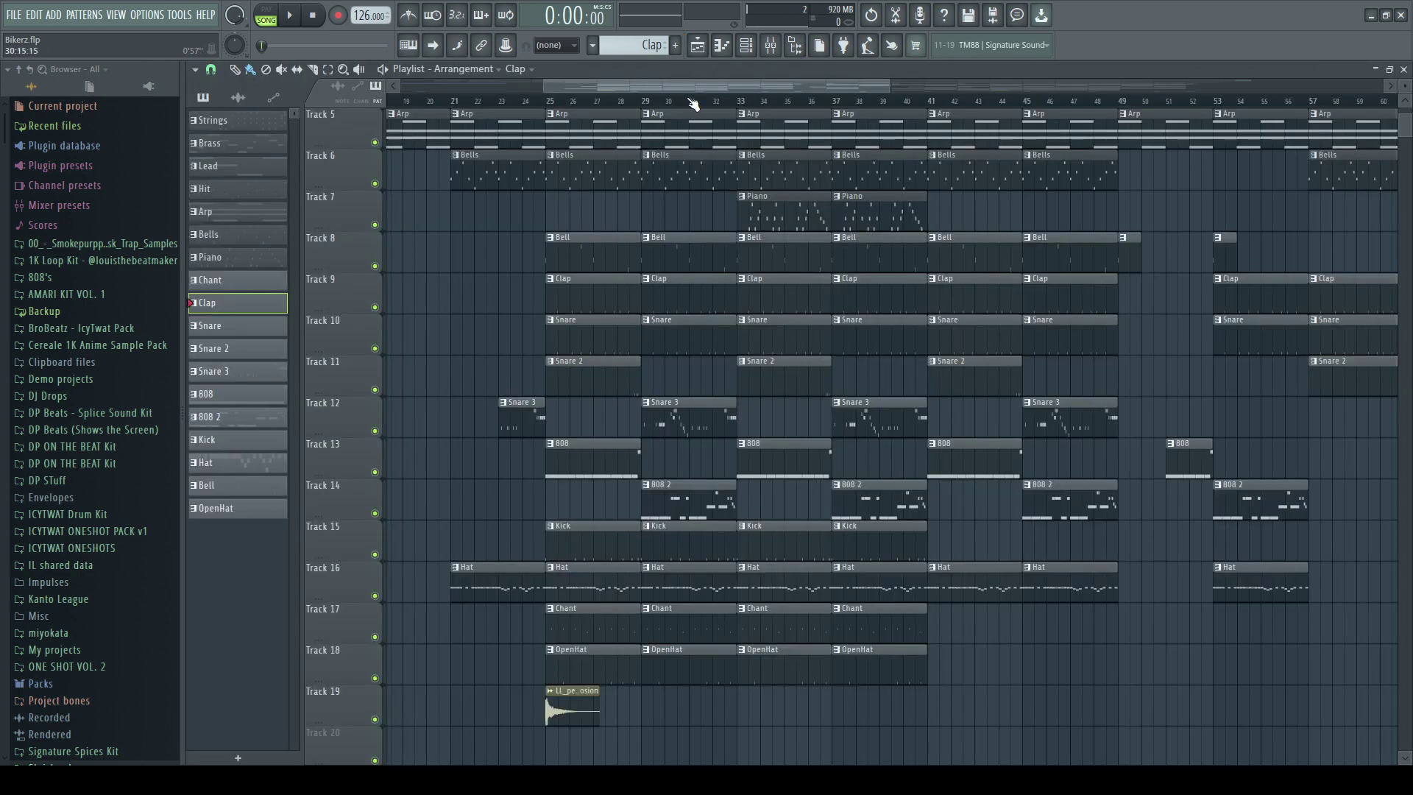
scroll(692, 105, "down", 2)
scroll(785, 351, "down", 2)
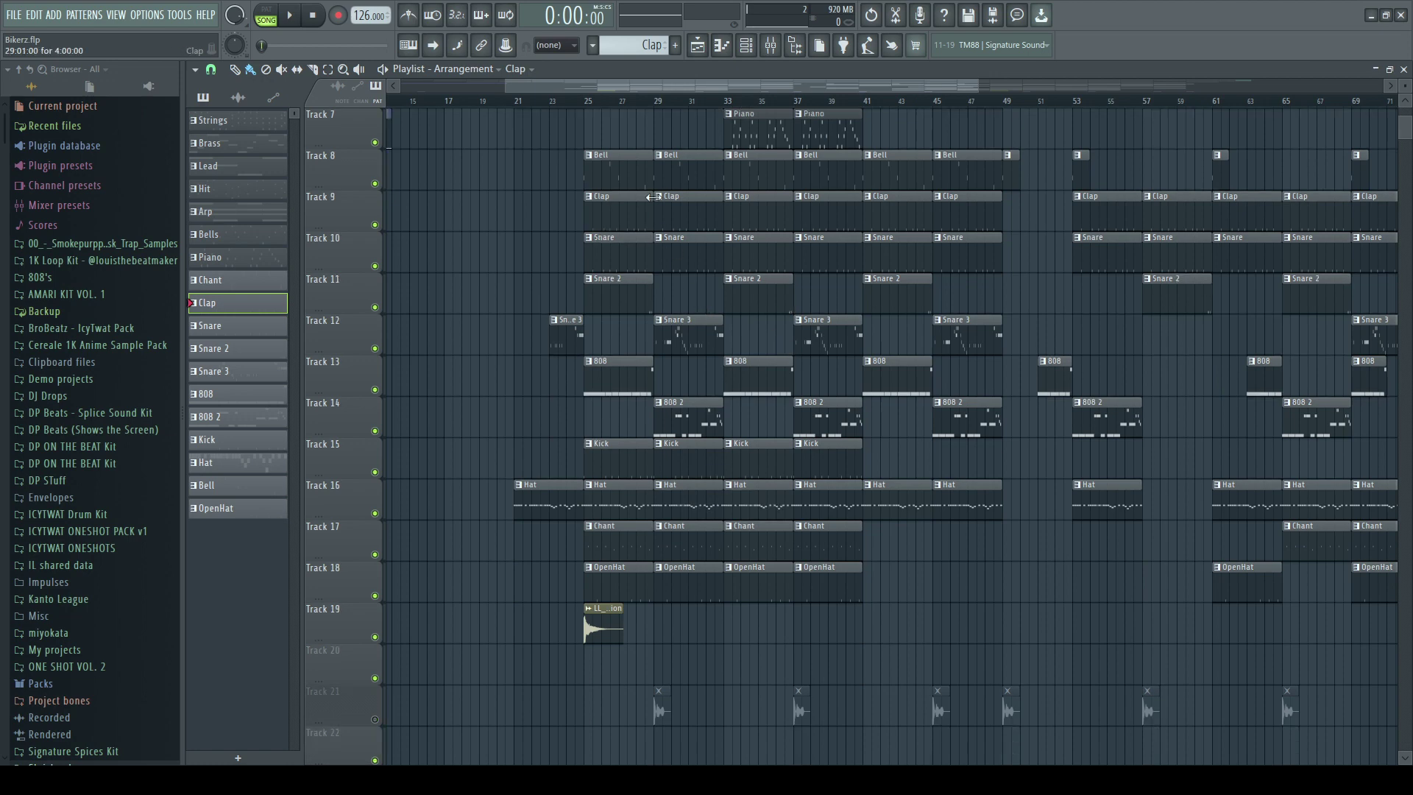
left_click(745, 47)
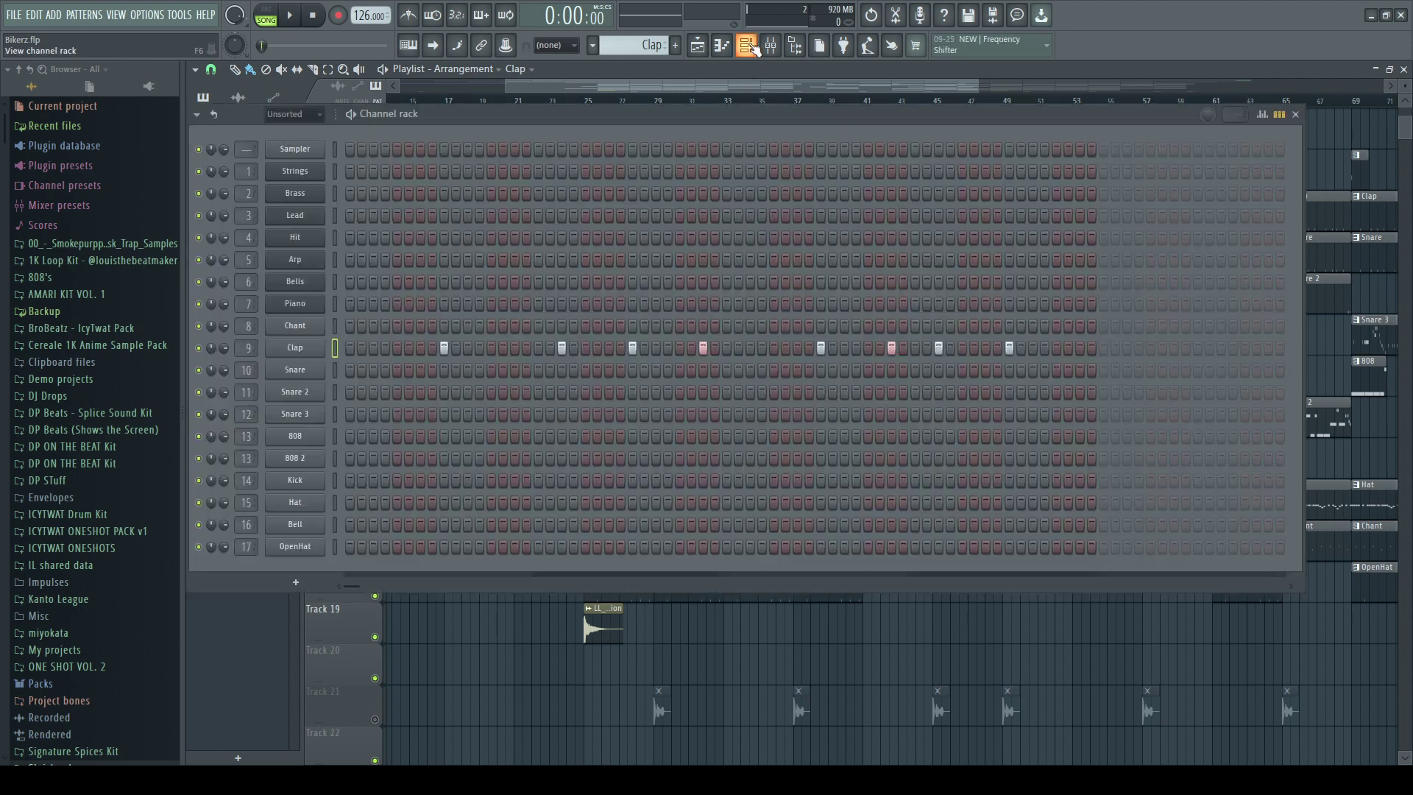
left_click(295, 438)
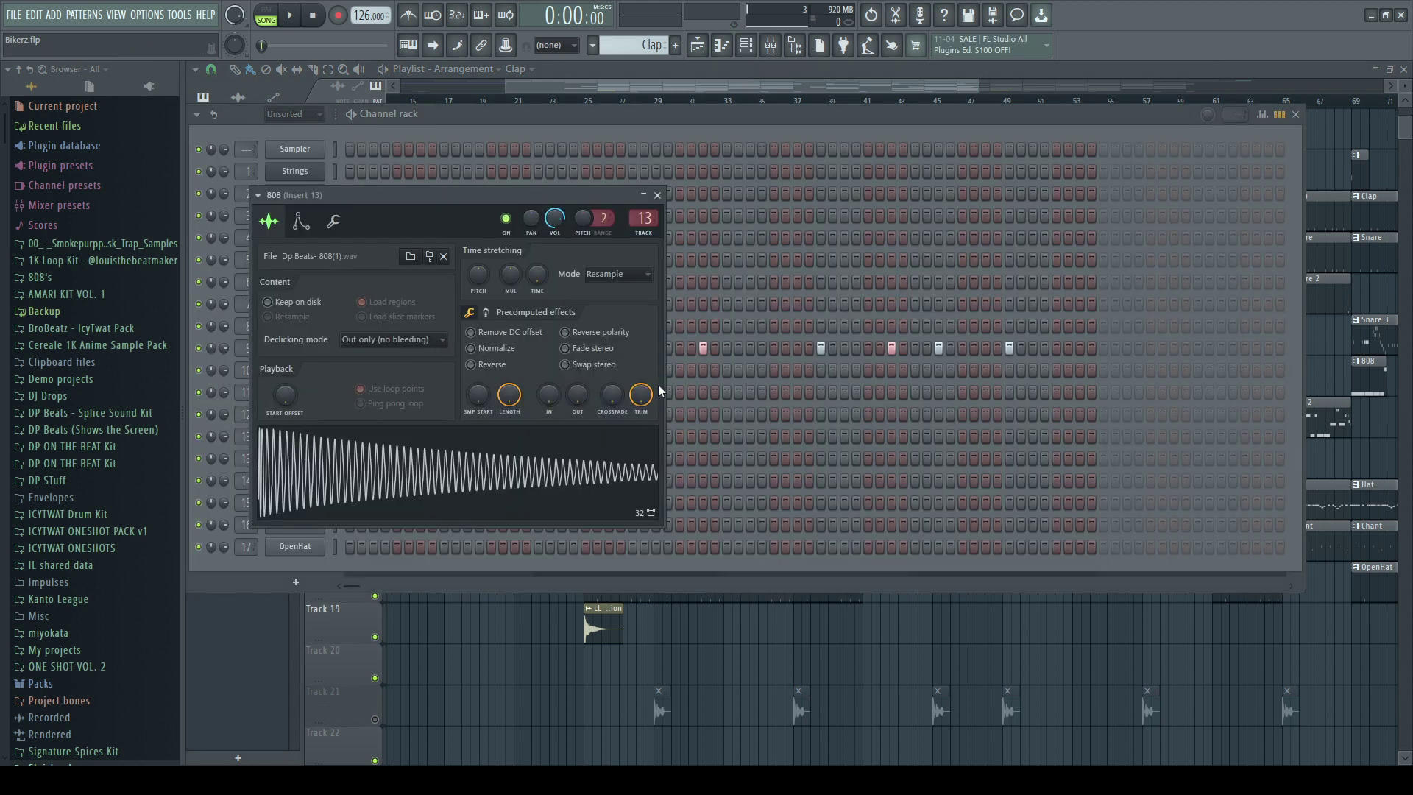
left_click_drag(640, 404, 640, 439)
left_click(332, 222)
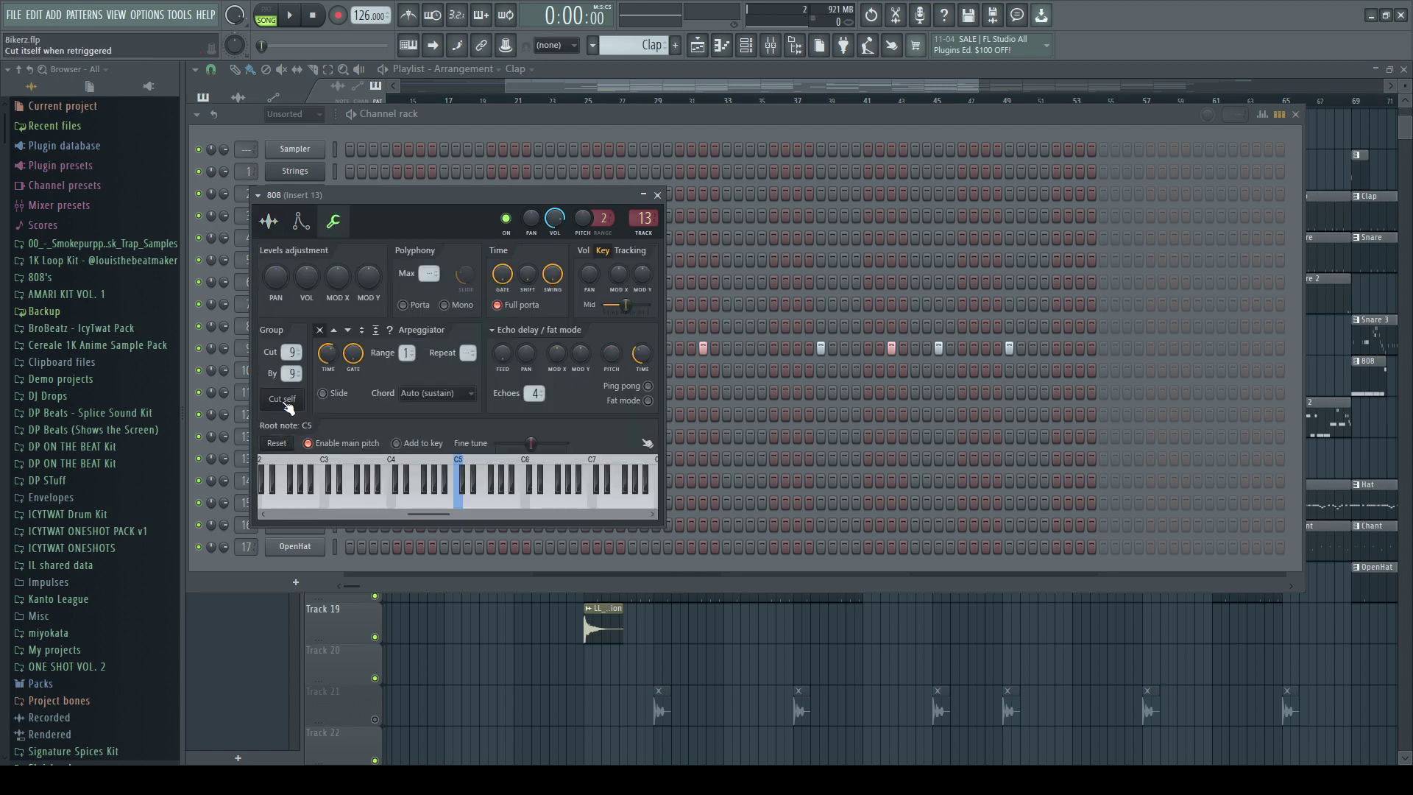
left_click(301, 222)
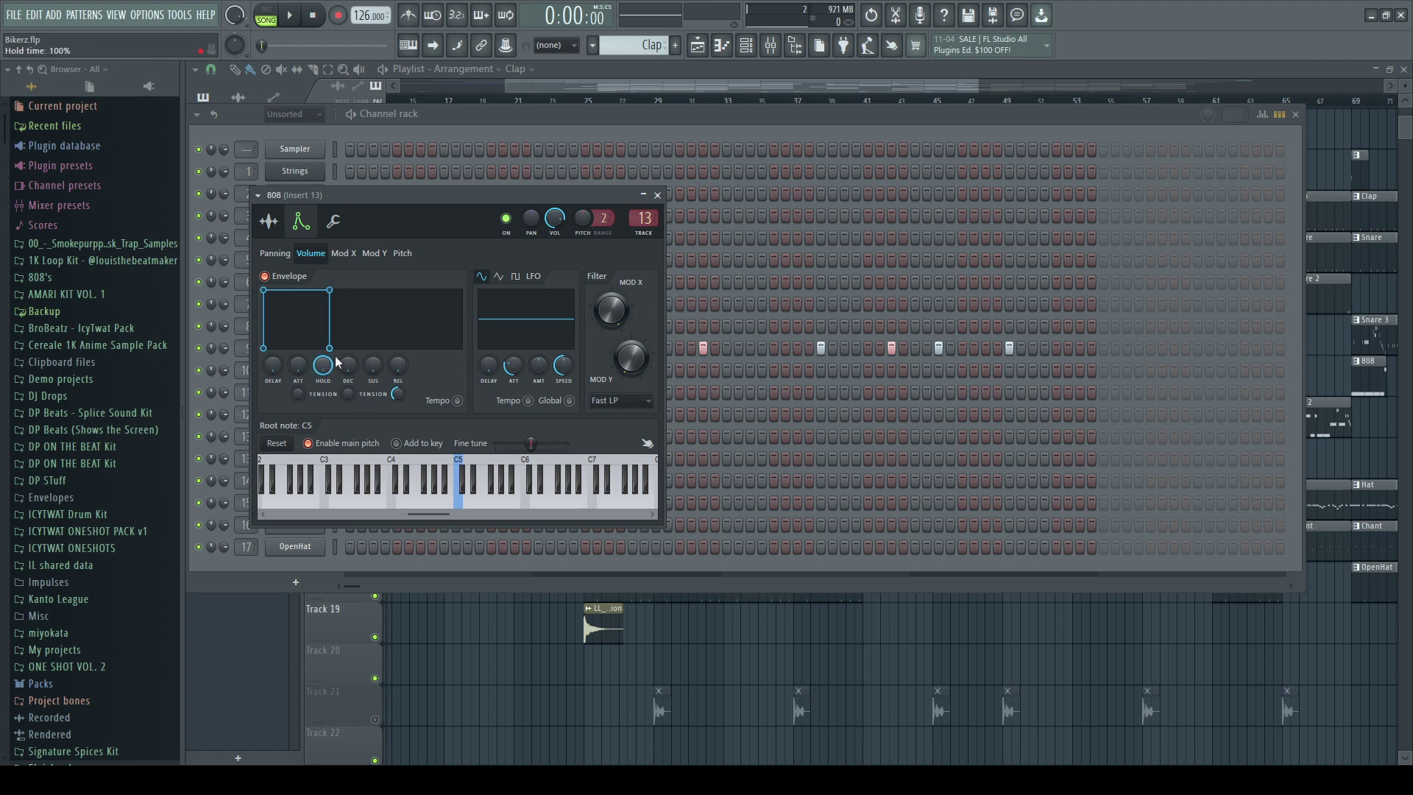
left_click(657, 197)
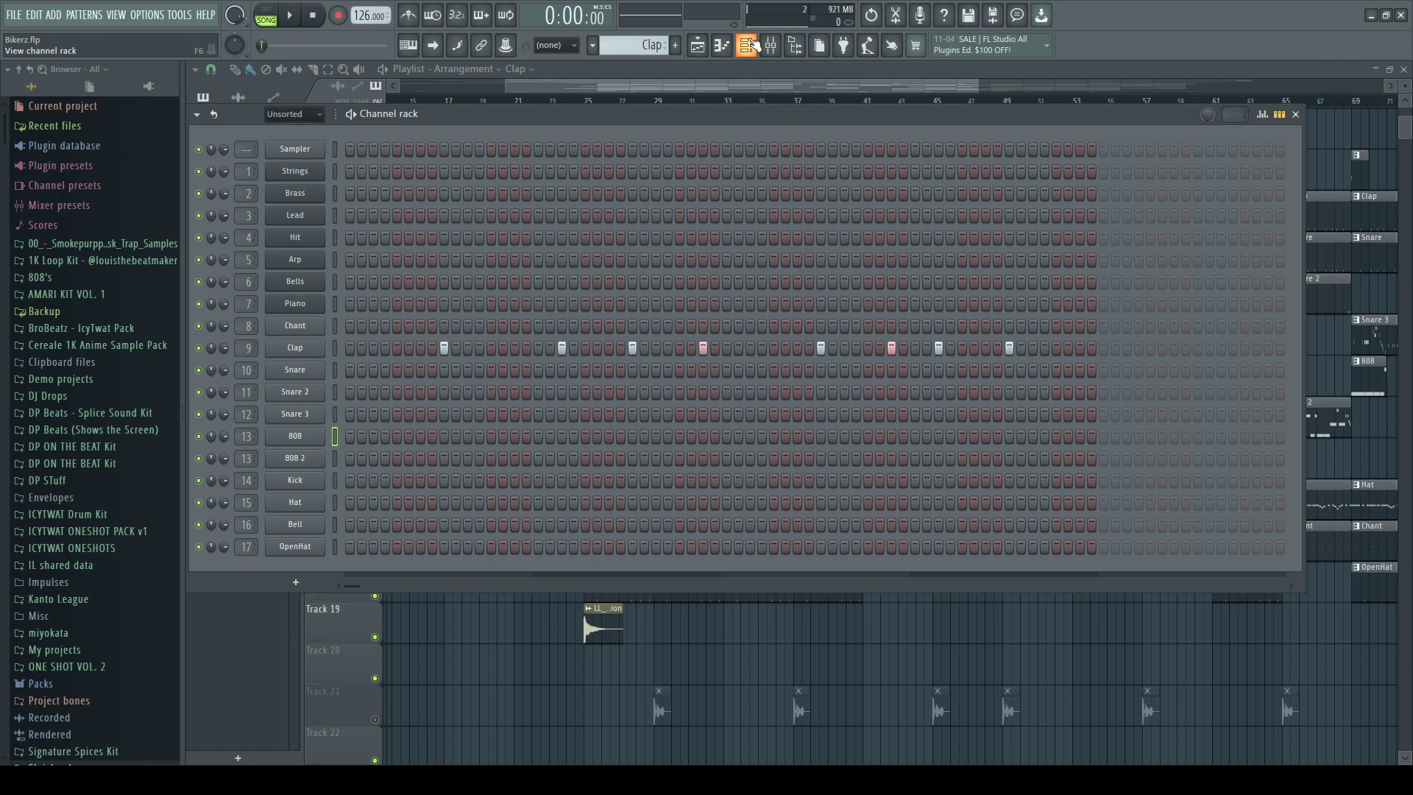
Step: Switch to the 808 pattern and view its ghost notes from bar 1 in the Chant channel's piano roll
mouse_move(646, 46)
left_mouse_down()
mouse_move(646, 69)
mouse_move(661, 50)
left_mouse_up()
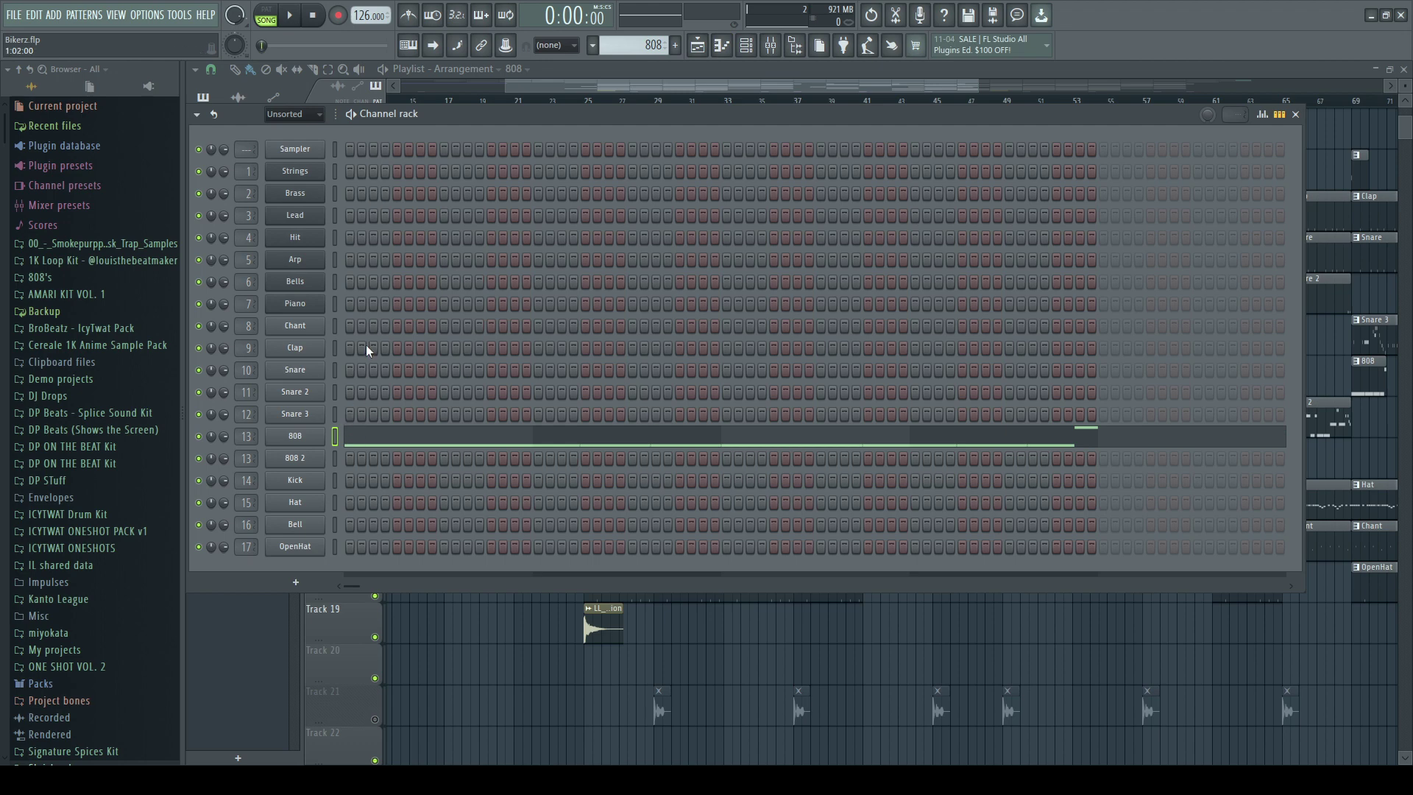
left_click(350, 325)
left_click(503, 326)
left_click(721, 46)
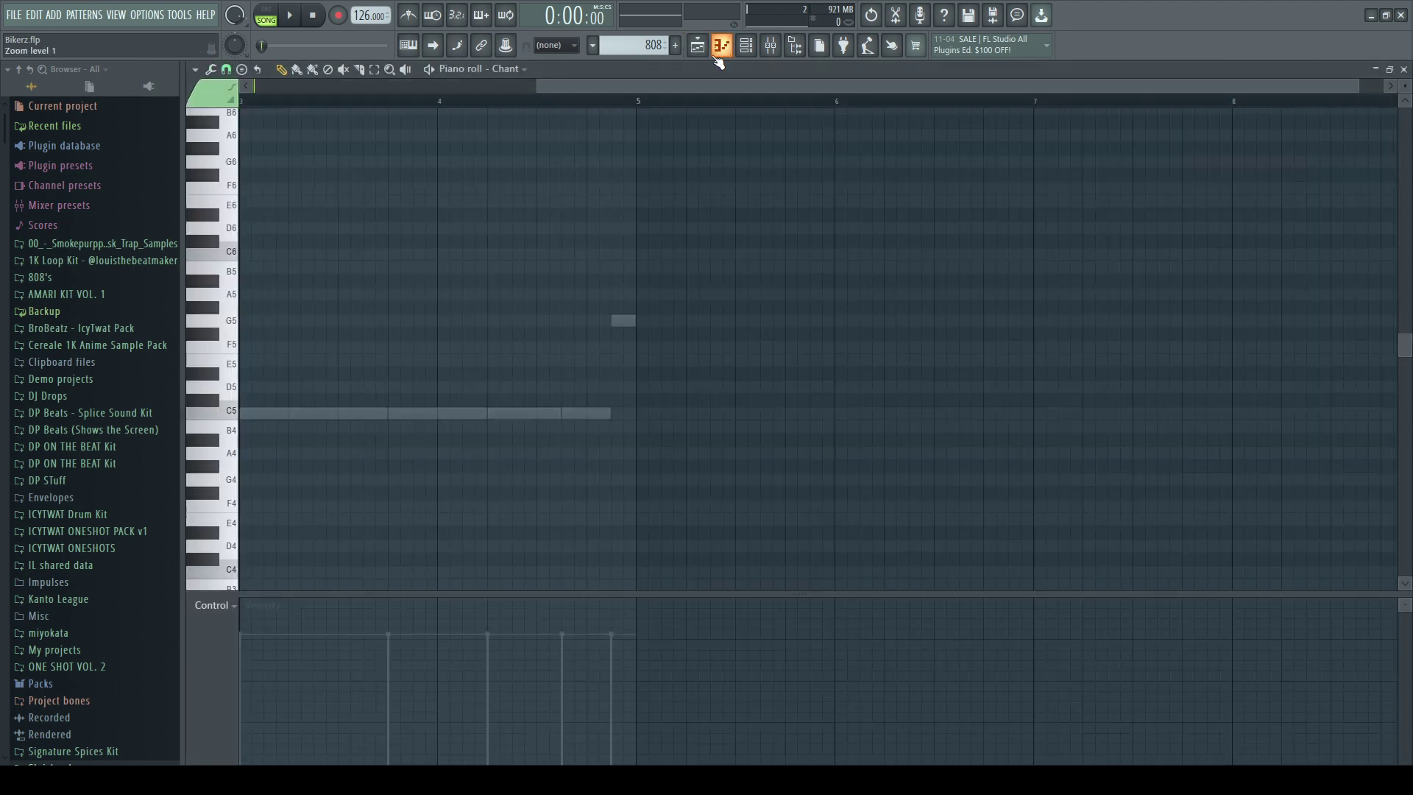
left_click_drag(699, 86, 378, 85)
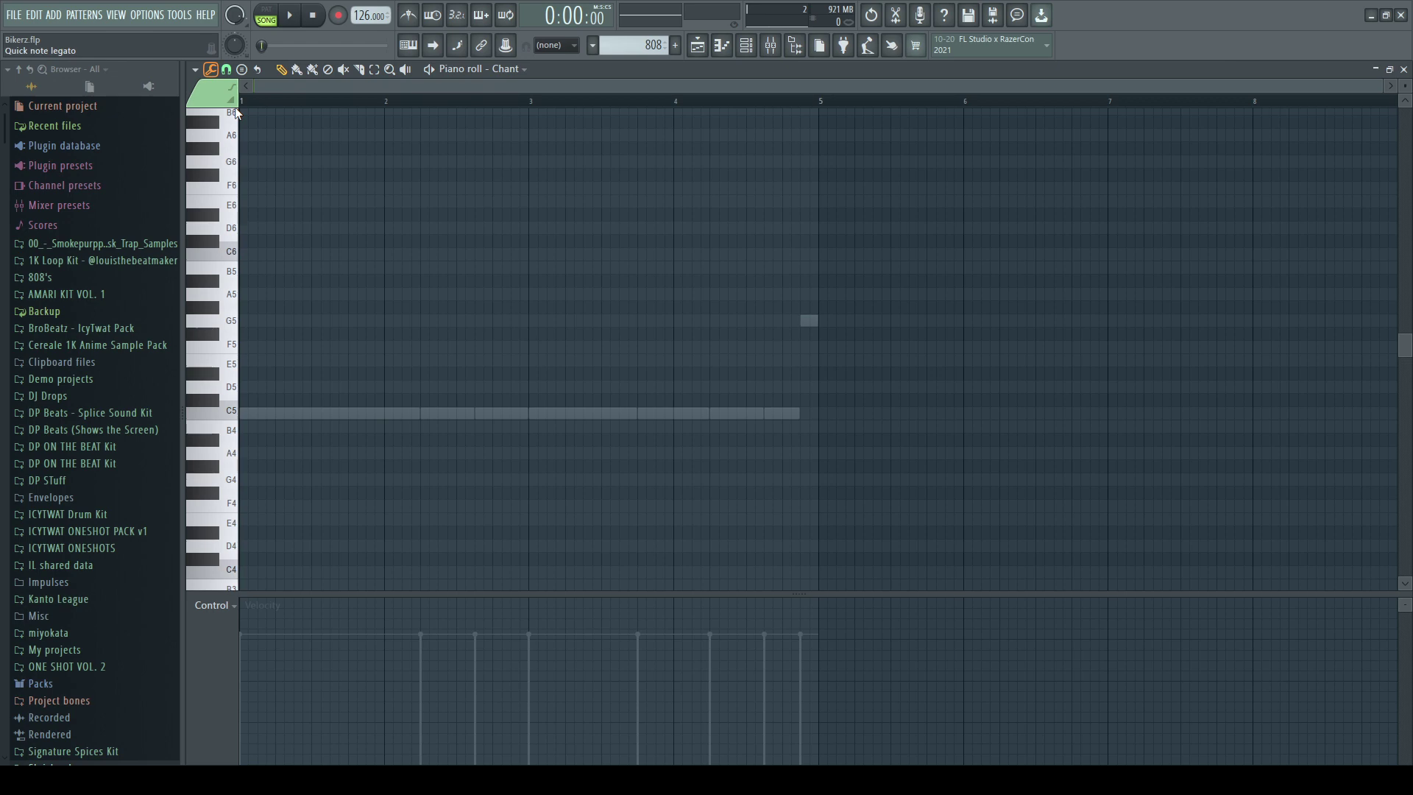
Step: Return to the playlist's drum clips and inspect the Kick channel's cut group settings from the channel rack
left_click(698, 45)
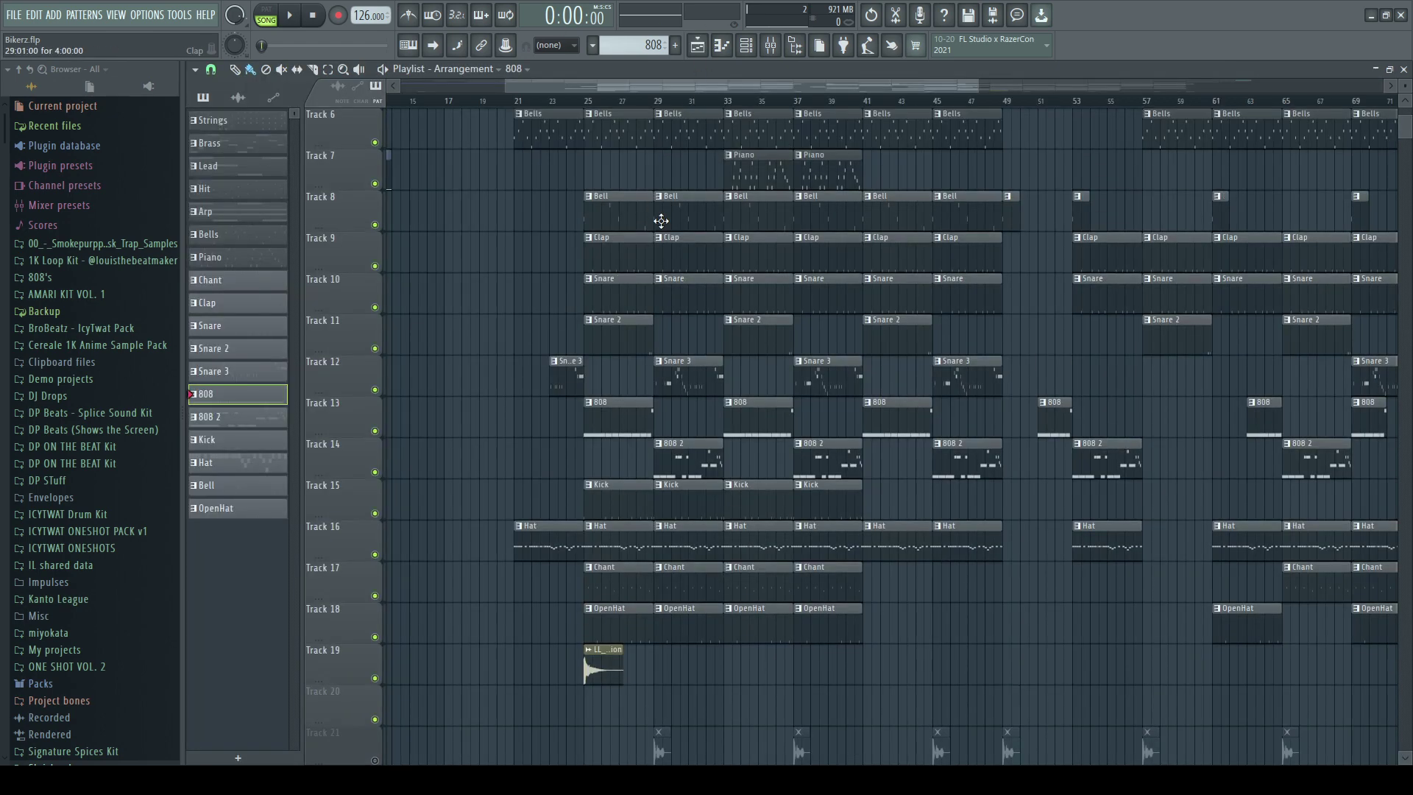
scroll(708, 215, "up", 2)
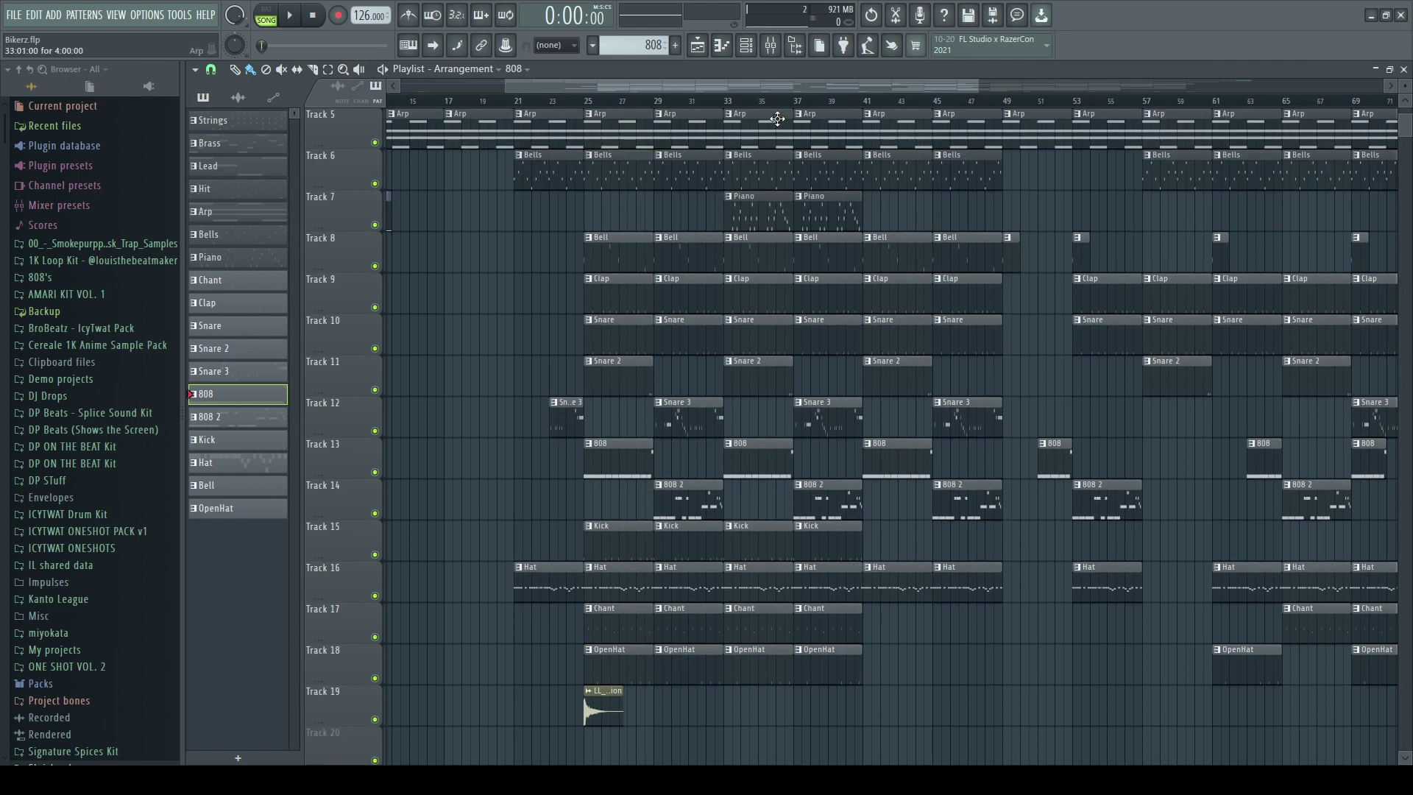
scroll(686, 357, "down", 3)
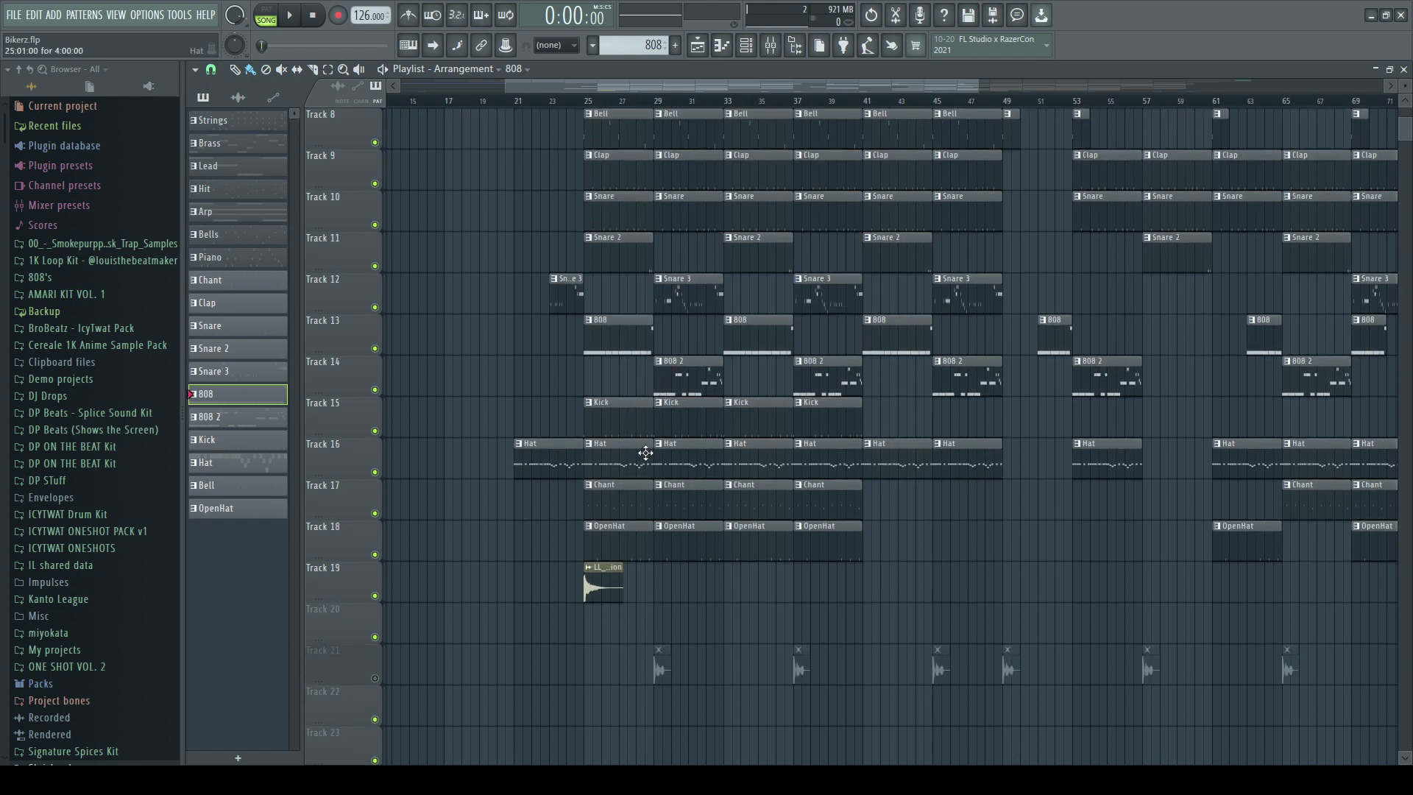
left_click(745, 44)
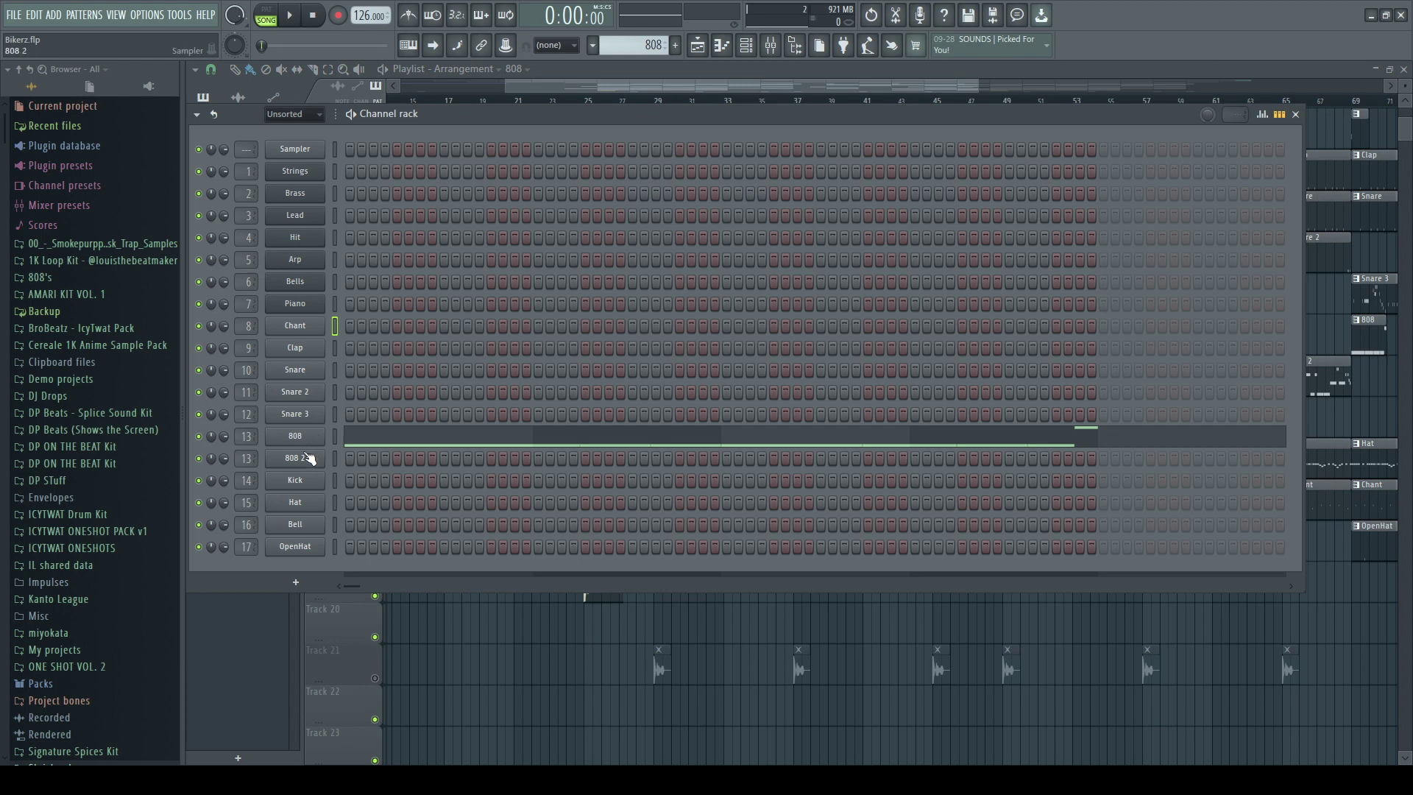
left_click(295, 480)
left_click(372, 259)
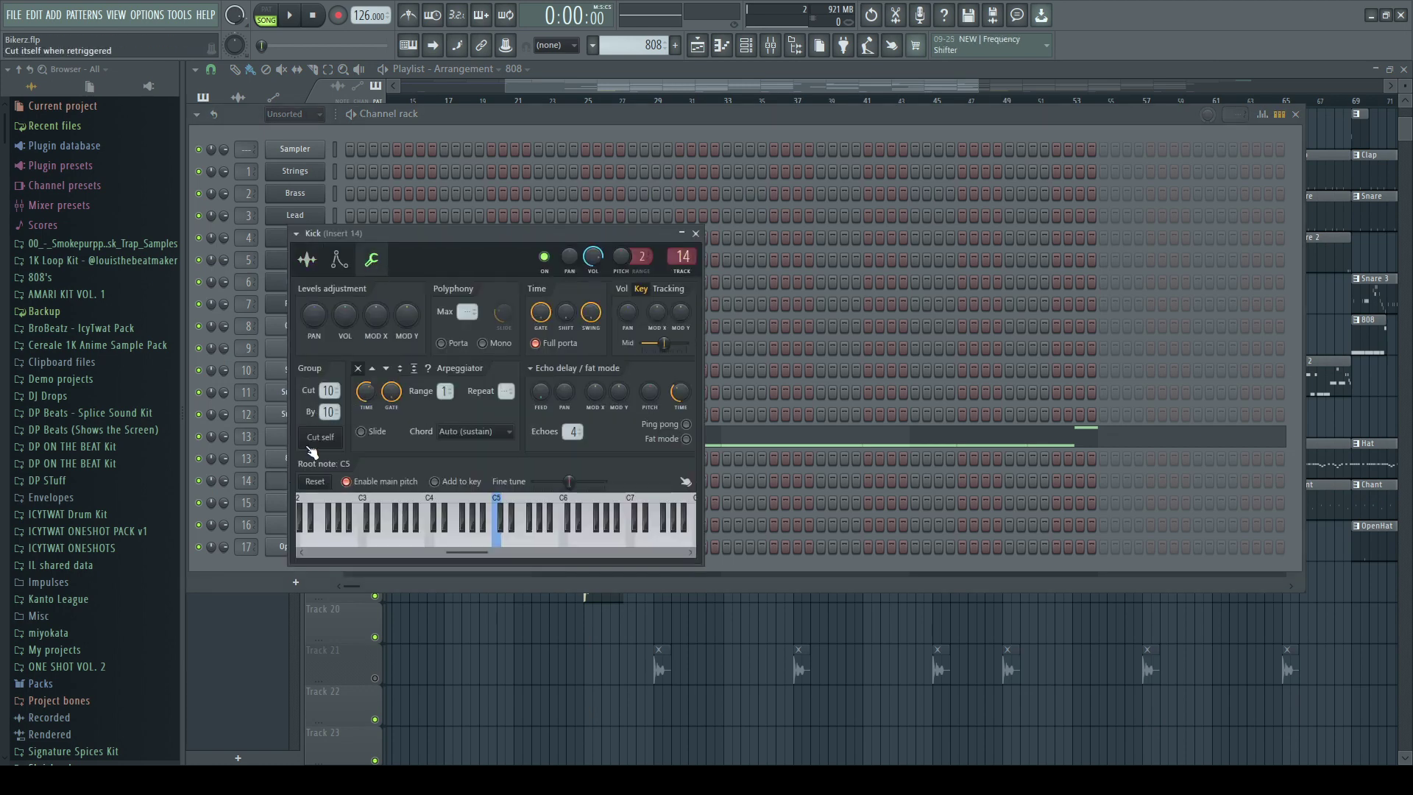
left_click(696, 233)
Step: Look over the Kick clips and the percussion explosion sample on Track 19, and view the effects on mixer Insert 14
left_click(697, 45)
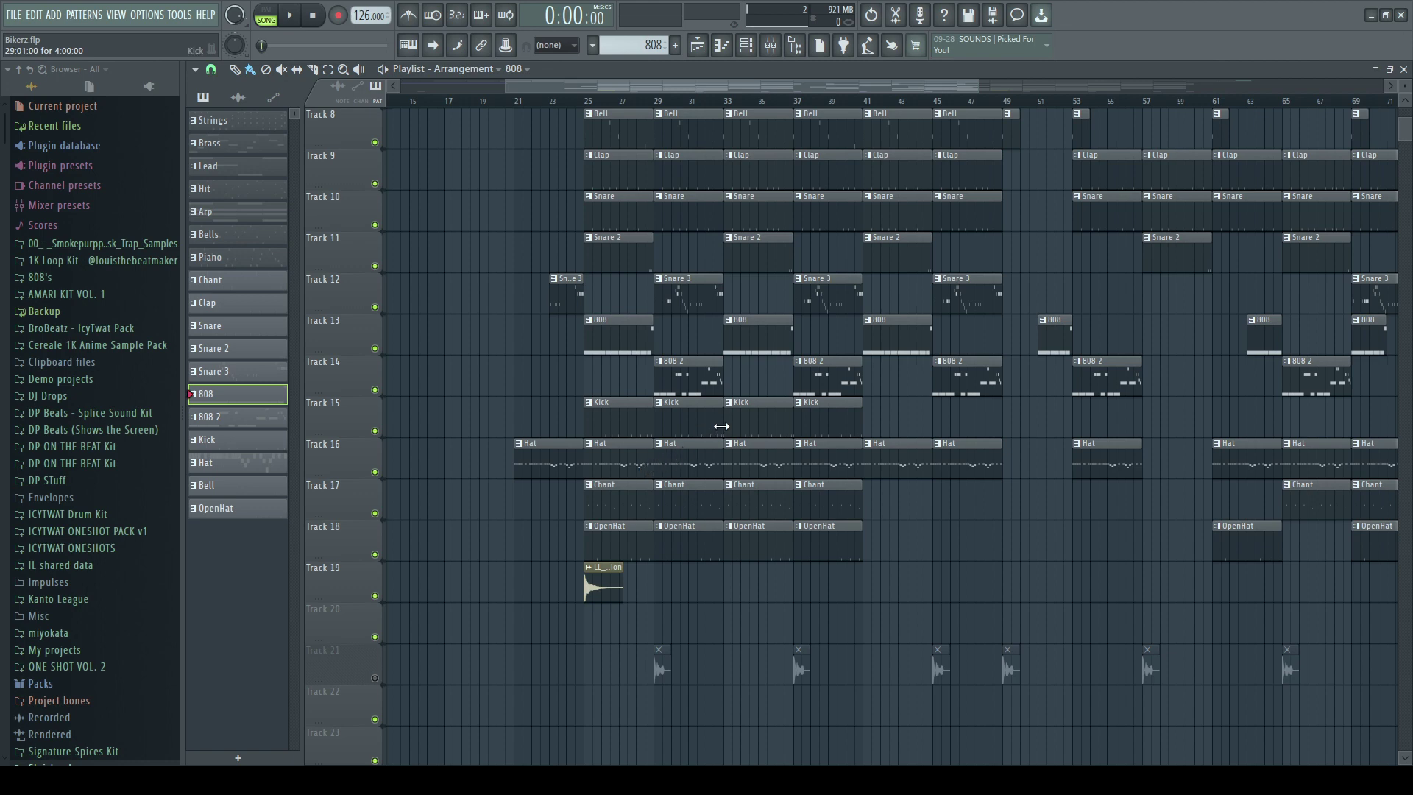
scroll(721, 426, "down", 1)
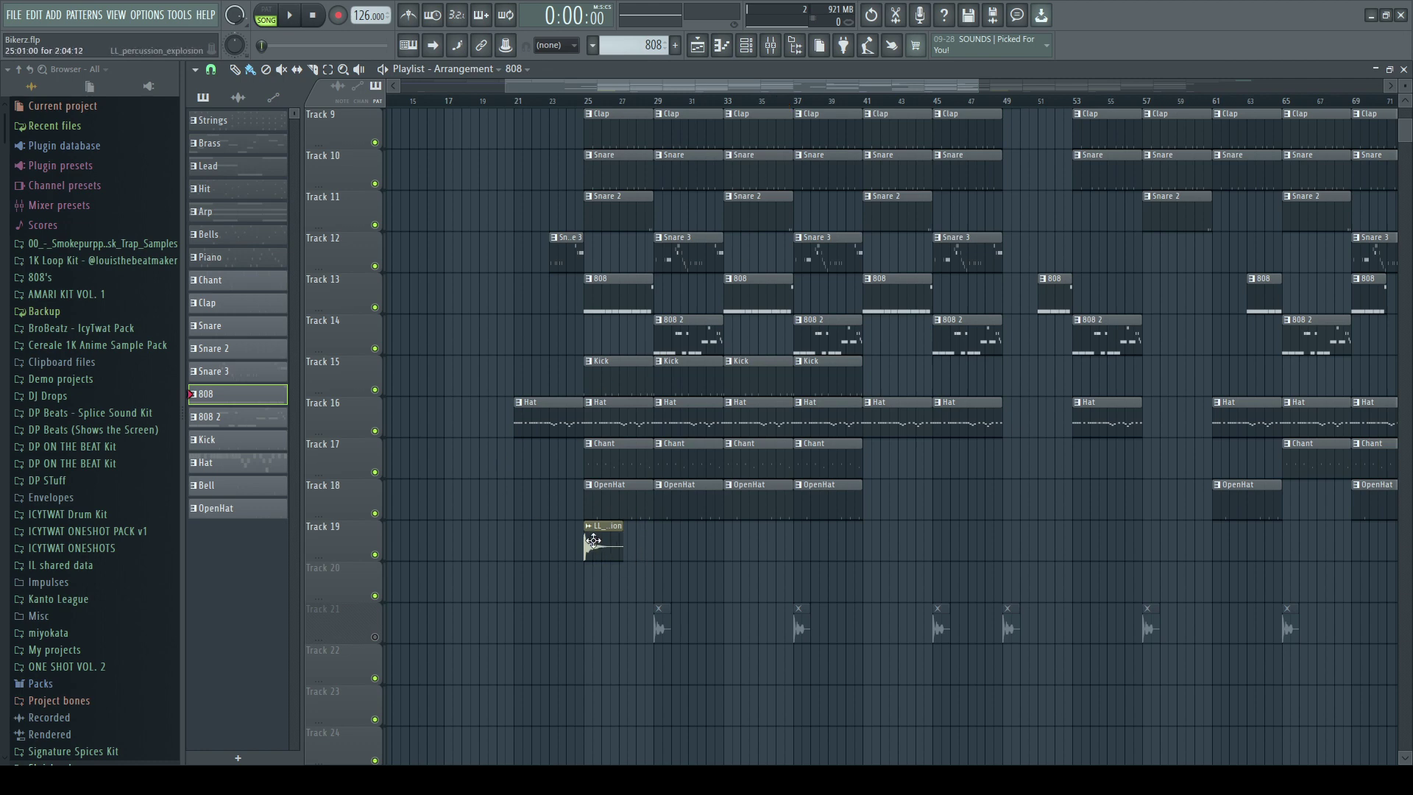
scroll(768, 108, "down", 2)
scroll(768, 108, "up", 8)
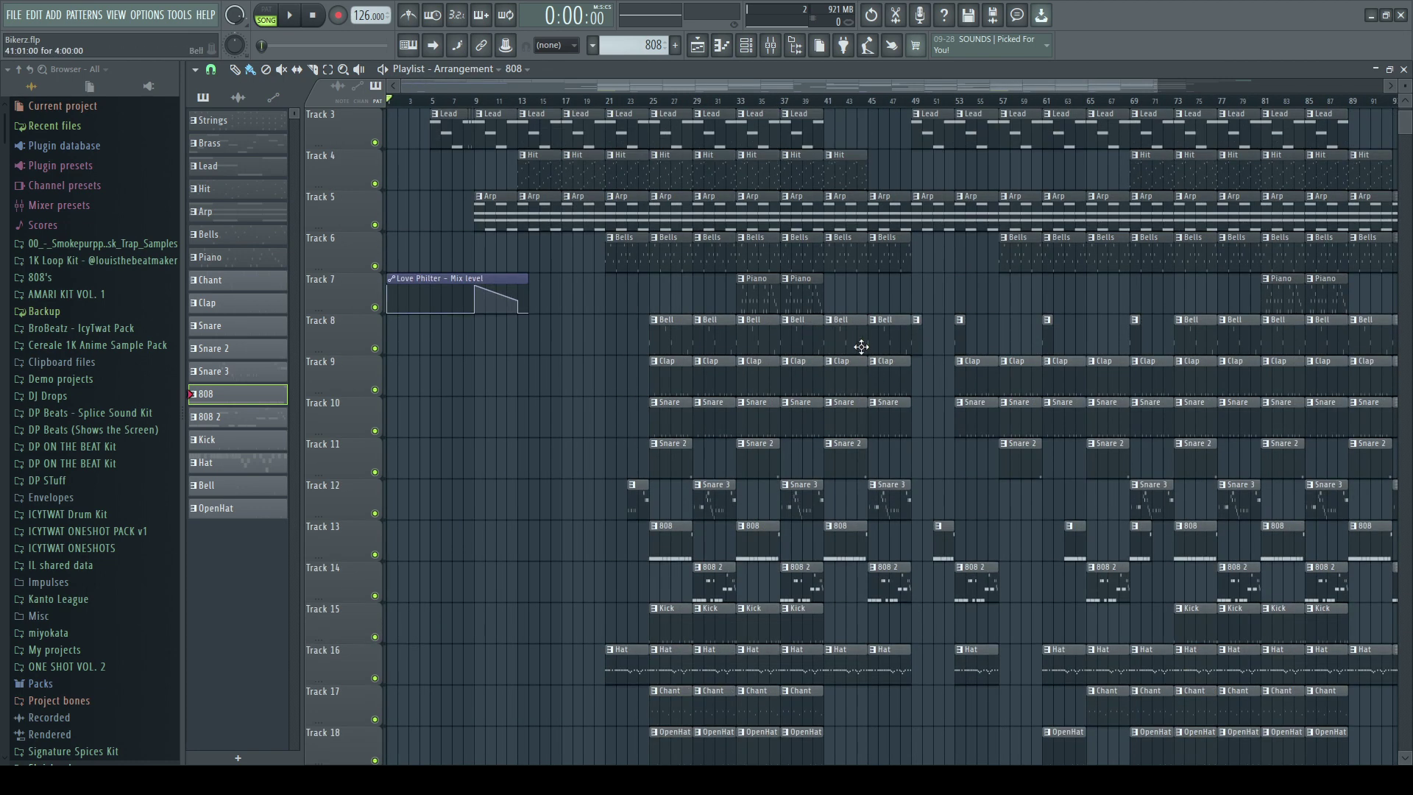
left_click(770, 48)
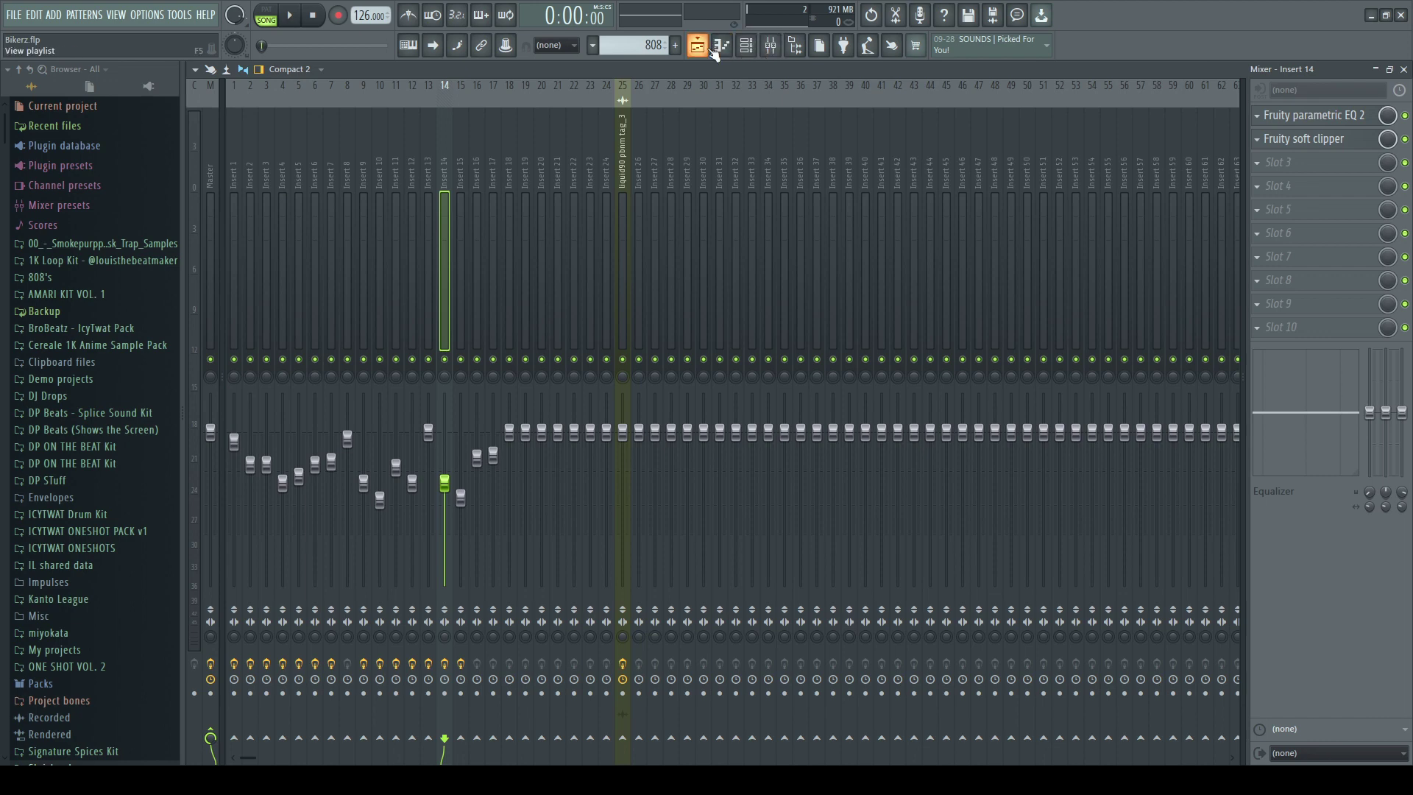
Step: Examine the playlist's full arrangement, from the melody tracks down to the drum and sample tracks
left_click(745, 46)
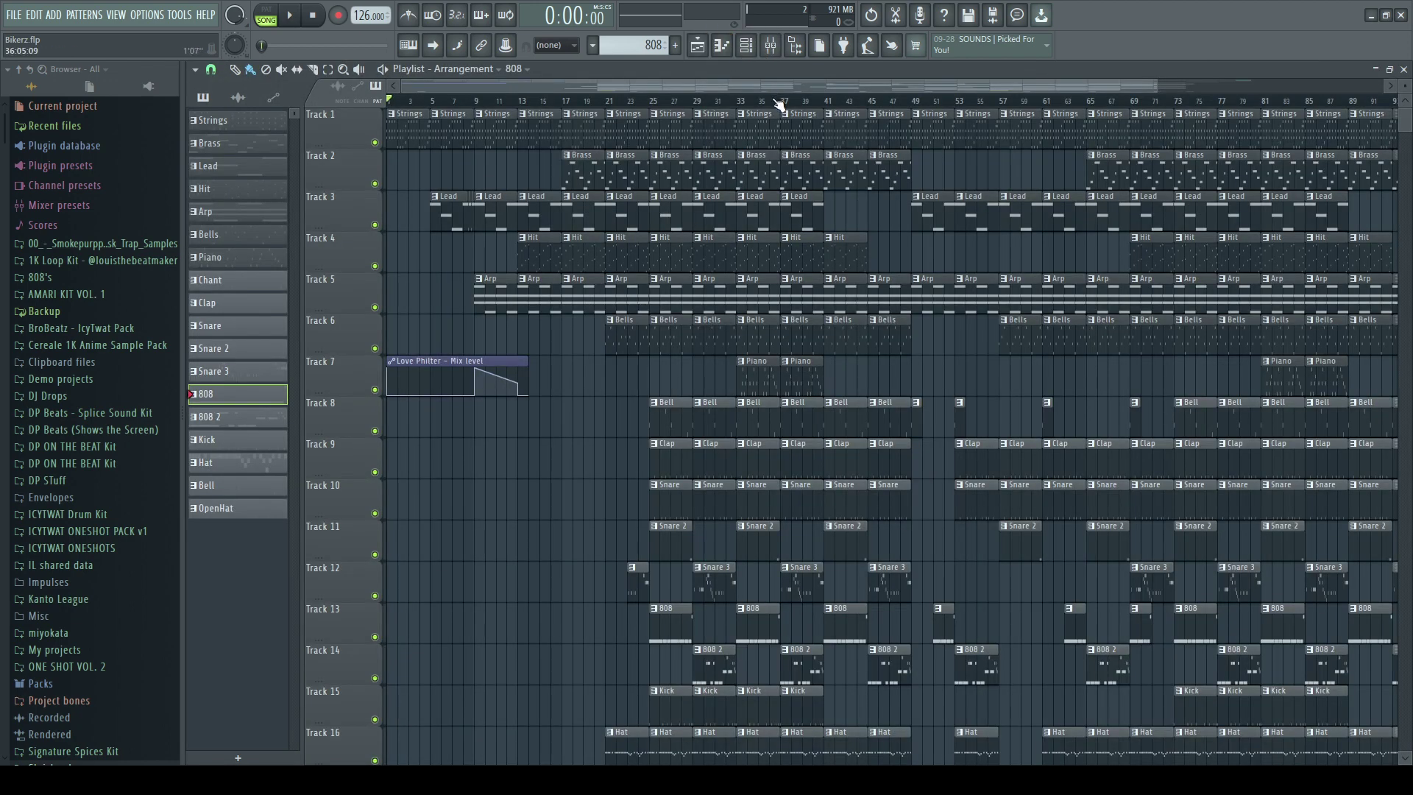
scroll(779, 105, "down", 1)
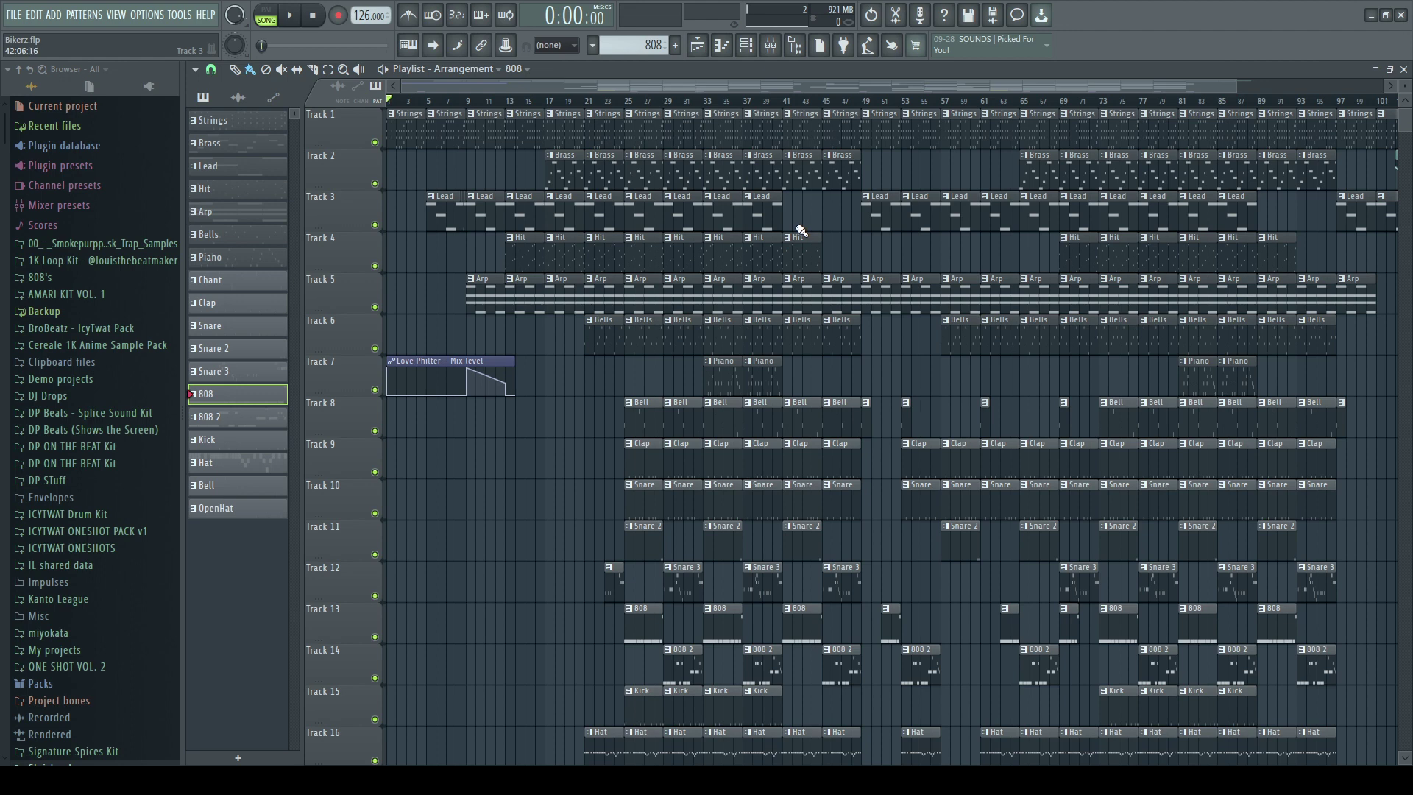
scroll(802, 234, "down", 2)
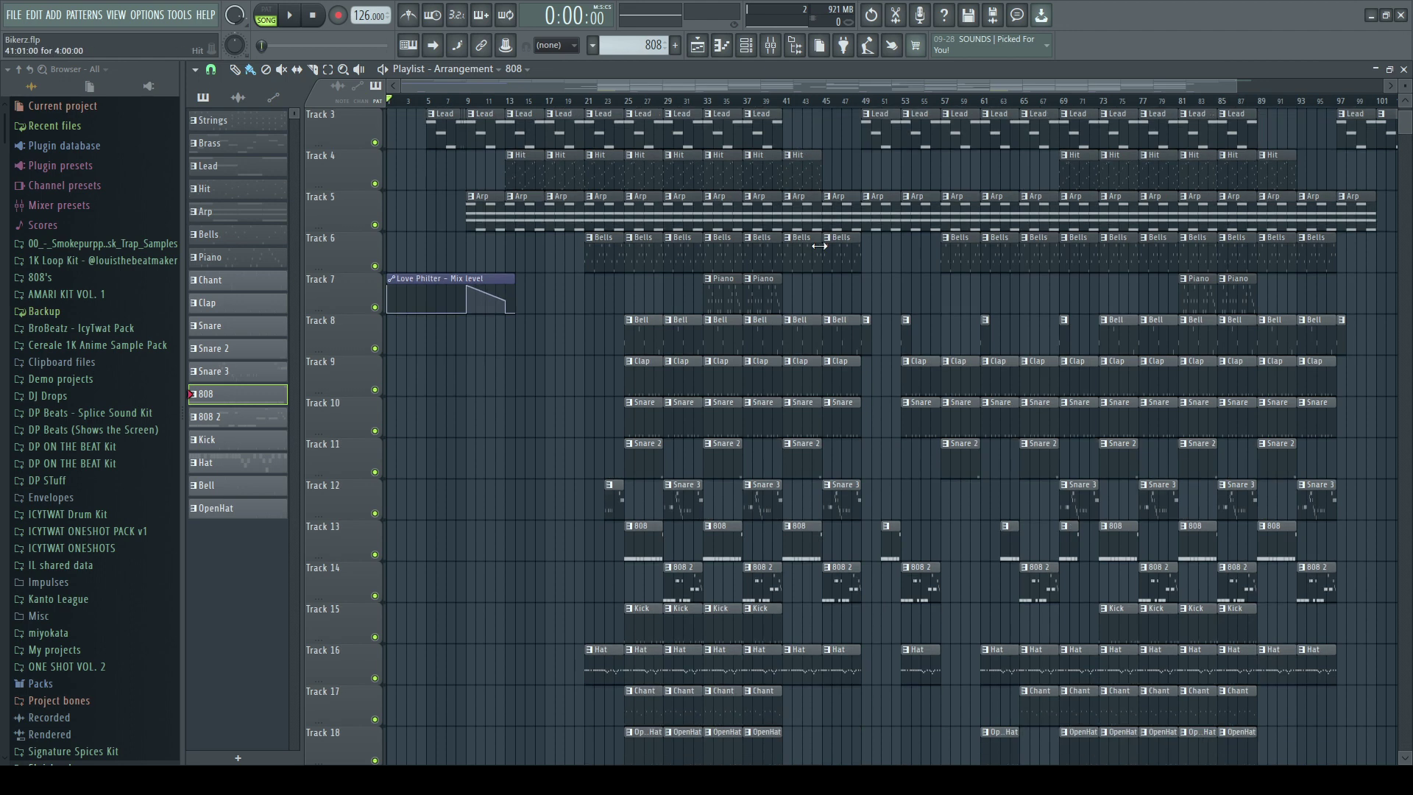
scroll(819, 245, "down", 3)
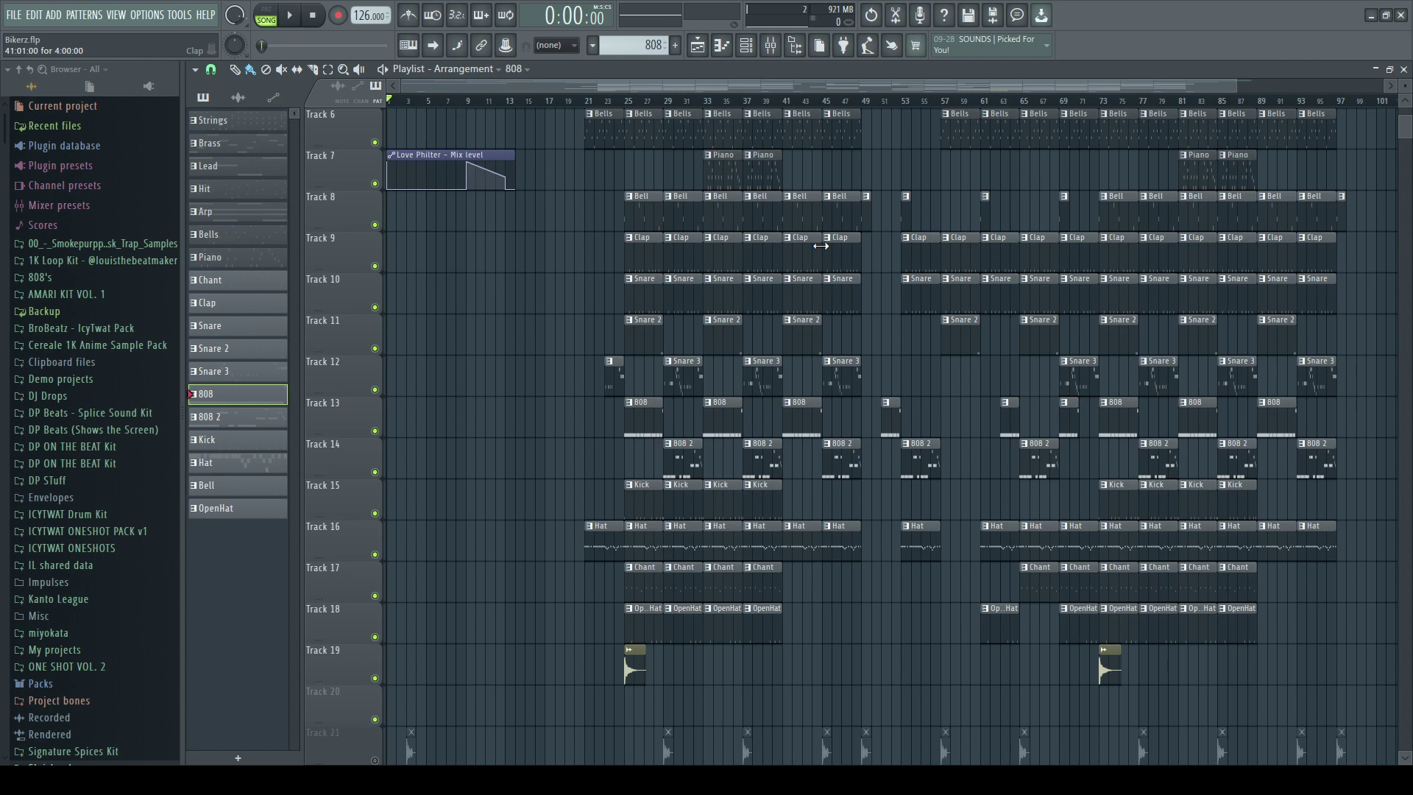
scroll(840, 254, "up", 5)
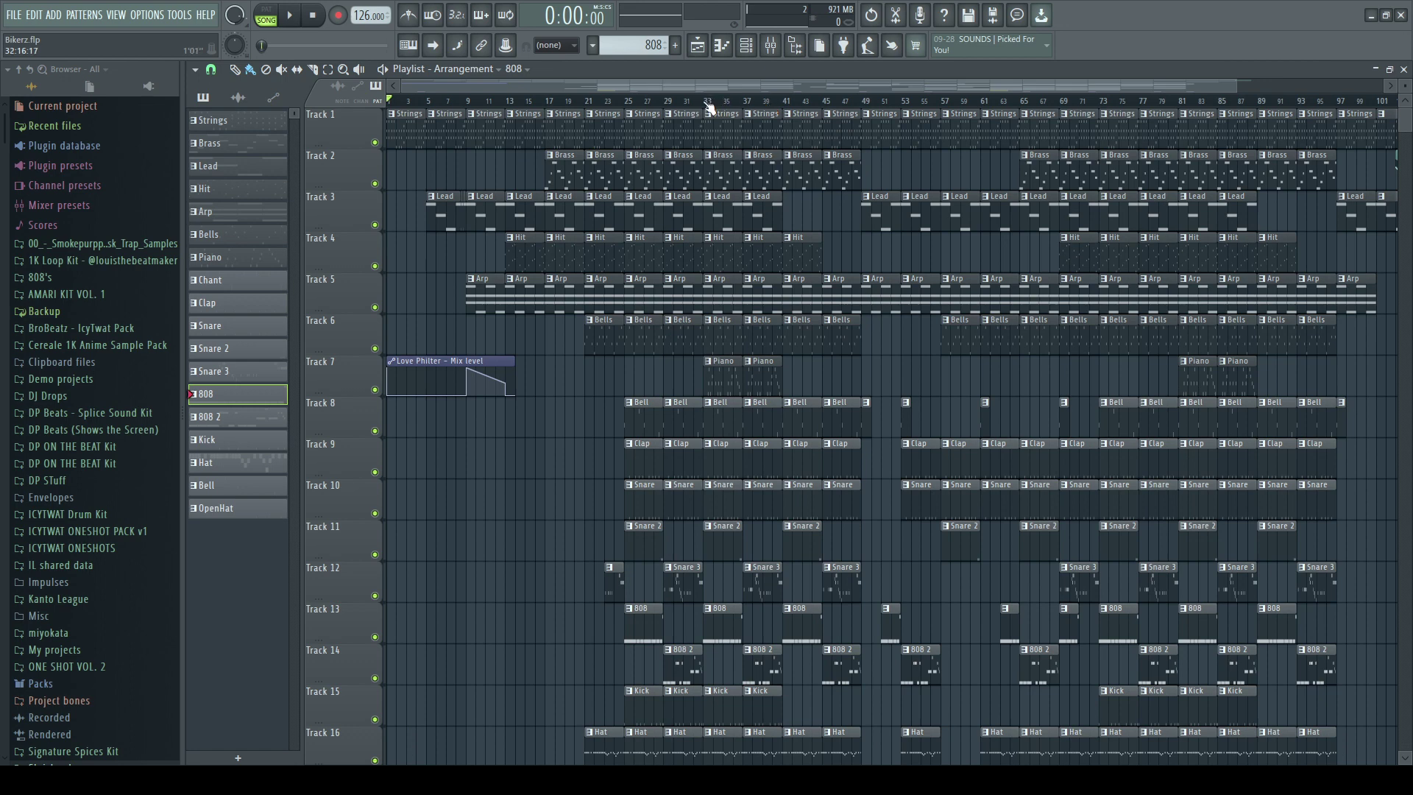
scroll(734, 153, "down", 2)
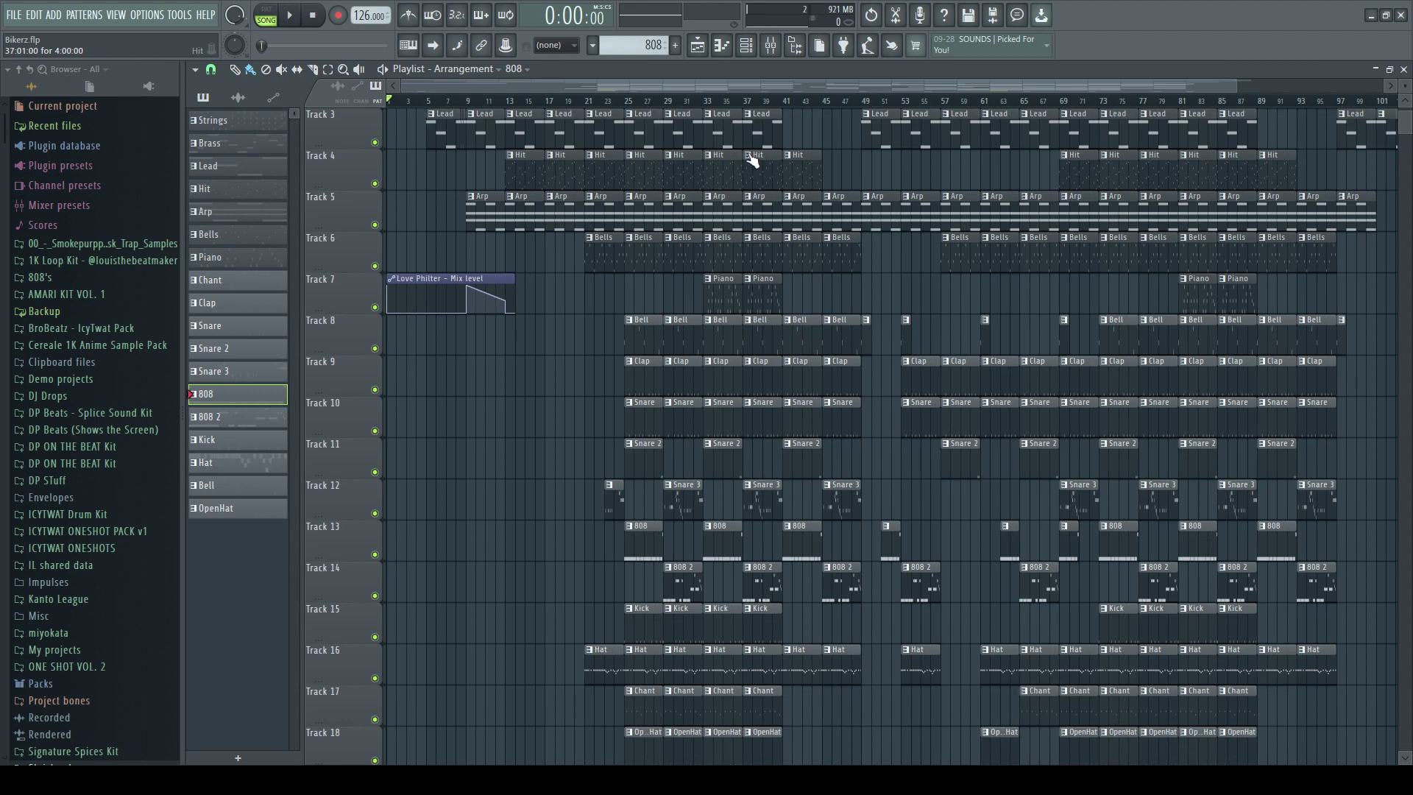
scroll(751, 160, "up", 2)
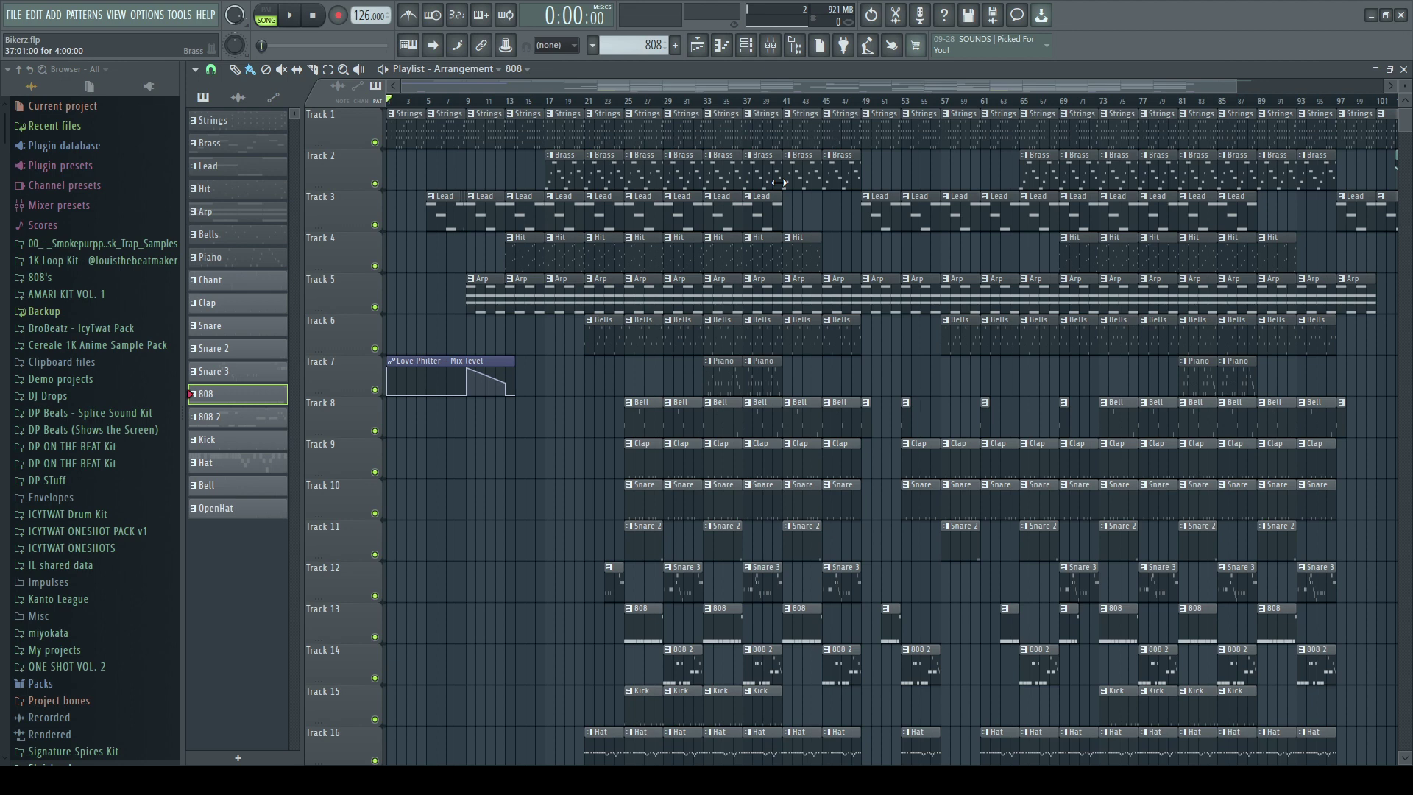
Step: Focus the playlist on the intro and place the playhead at bar 13, where the Love Philter automation drops
mouse_move(765, 91)
left_mouse_down()
mouse_move(874, 77)
mouse_move(746, 90)
left_mouse_up()
scroll(433, 105, "up", 4)
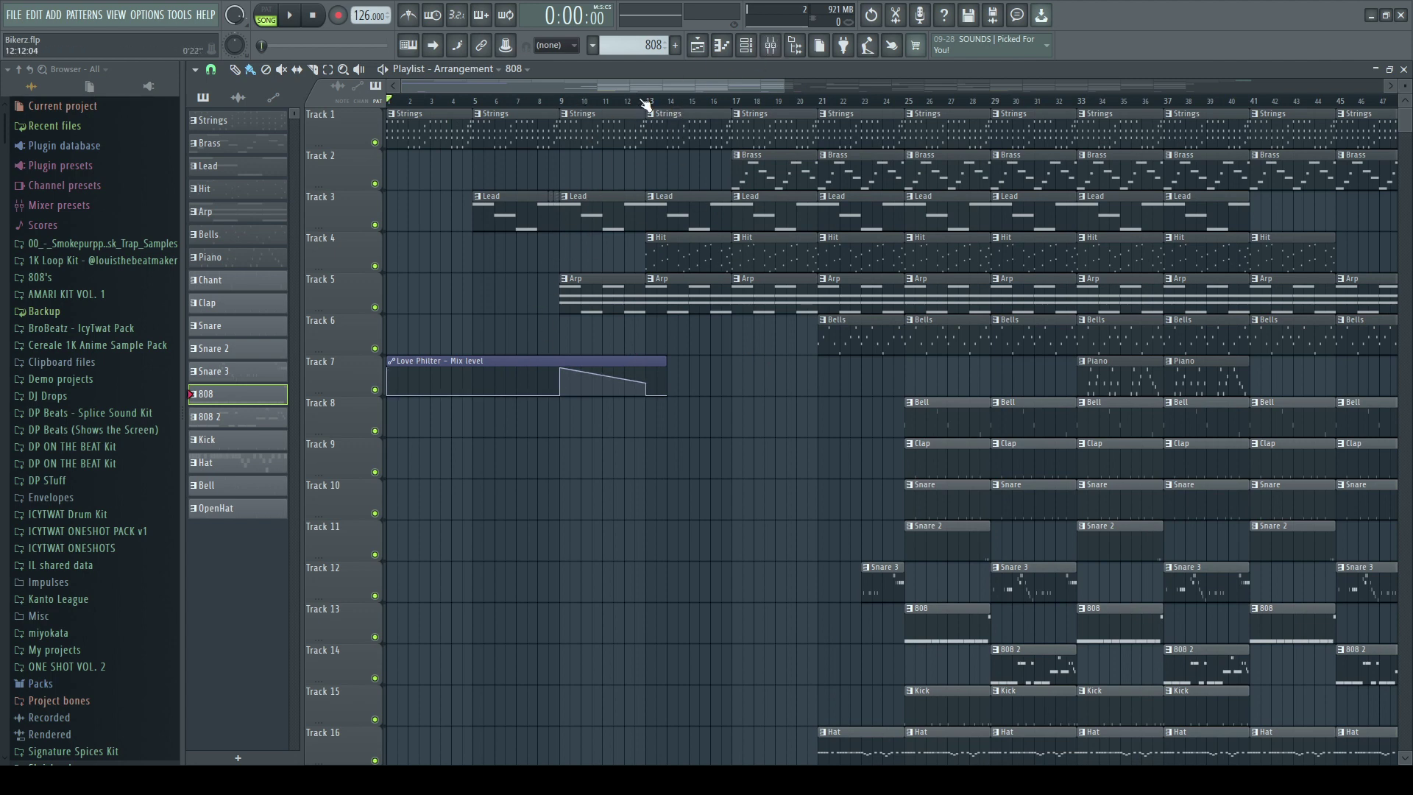
left_click_drag(647, 101, 615, 101)
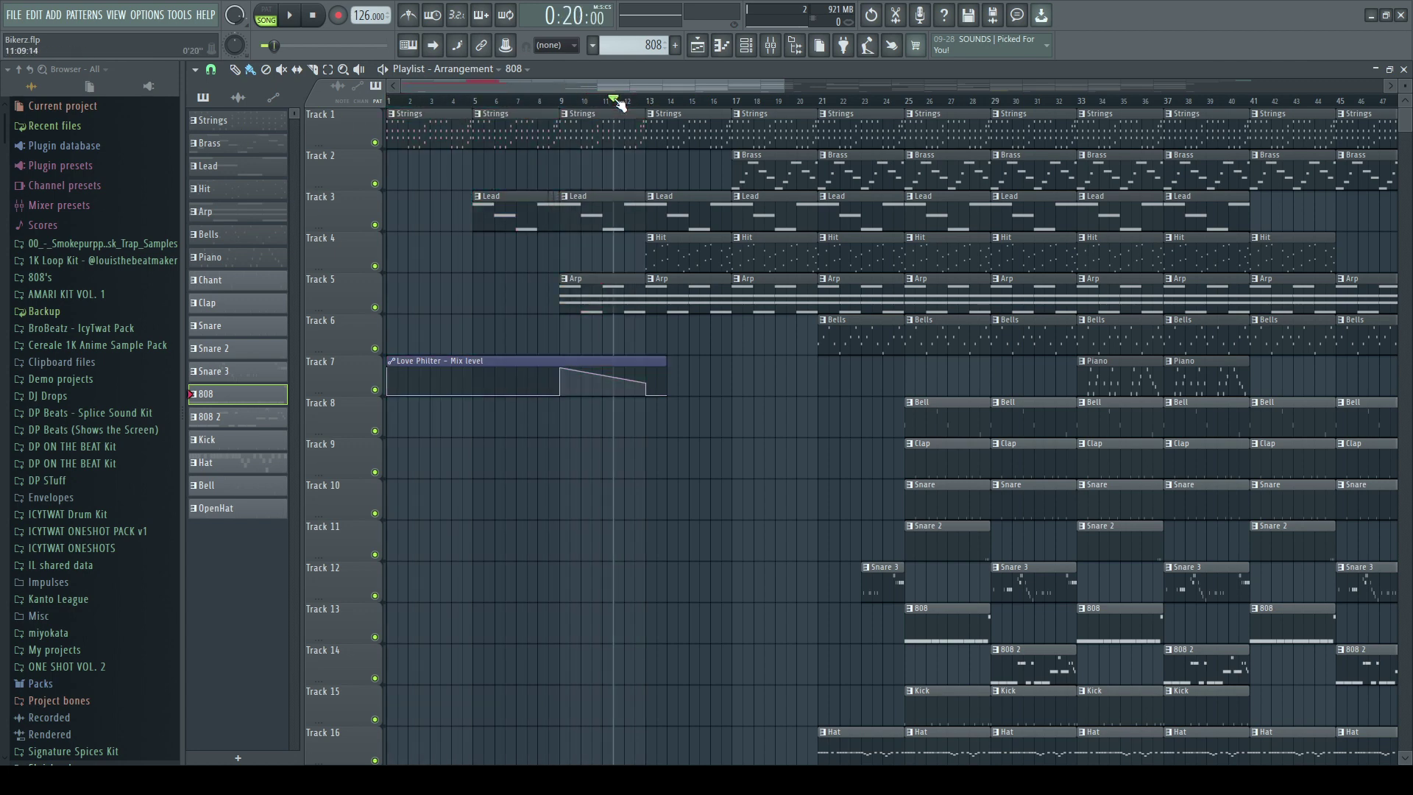
left_click(647, 101)
Step: Inspect the Fruity Love Philter effect on the mixer's Master track and close its window
left_click(770, 46)
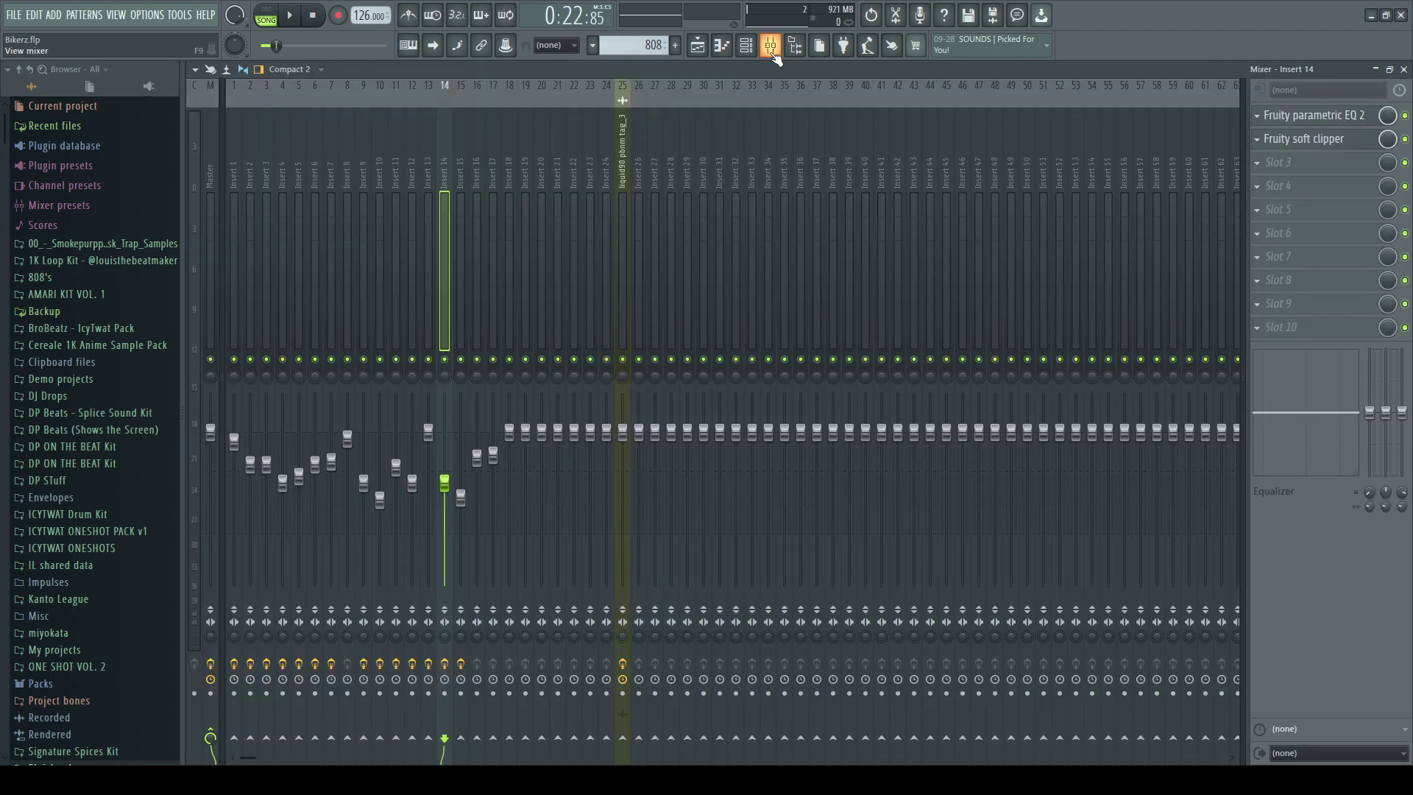
left_click(205, 171)
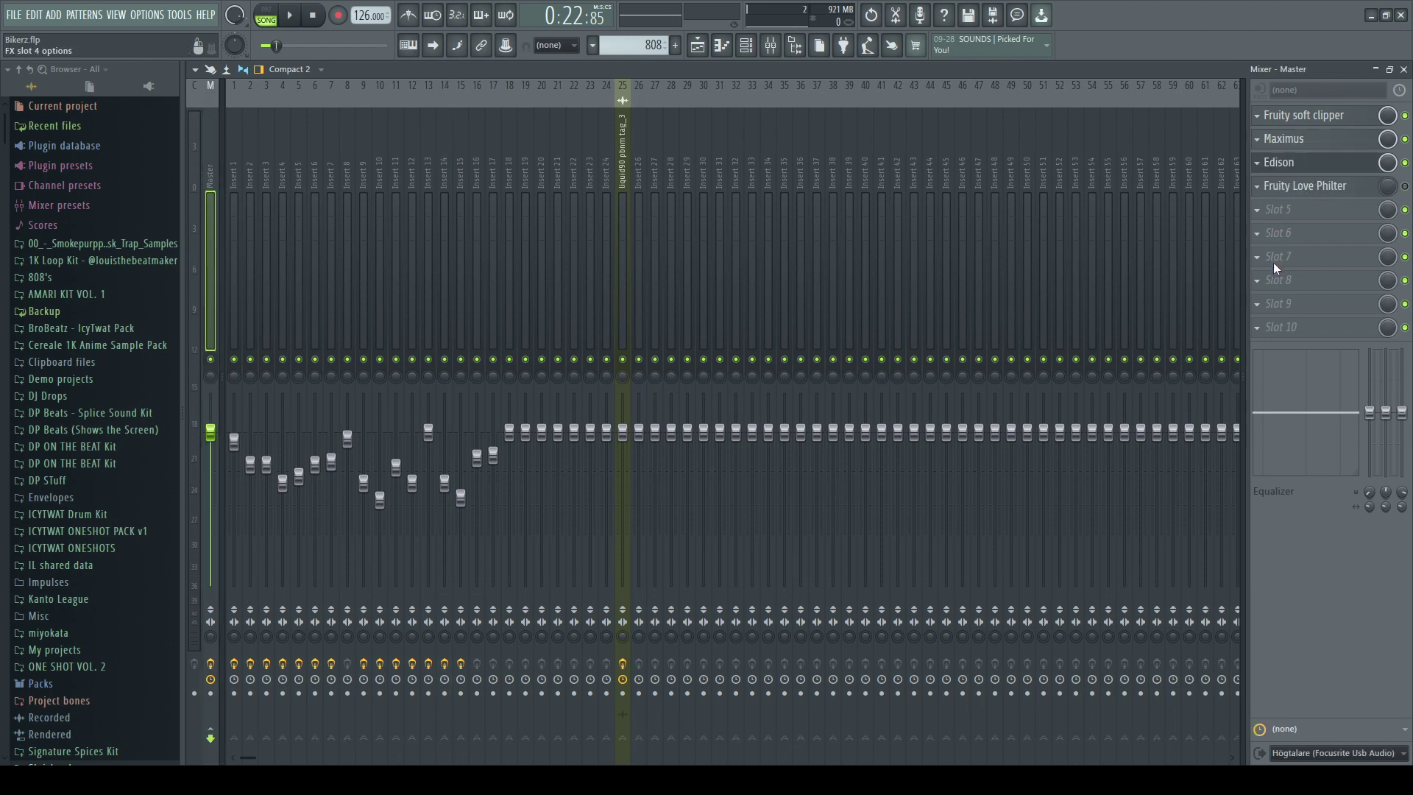
left_click(1290, 188)
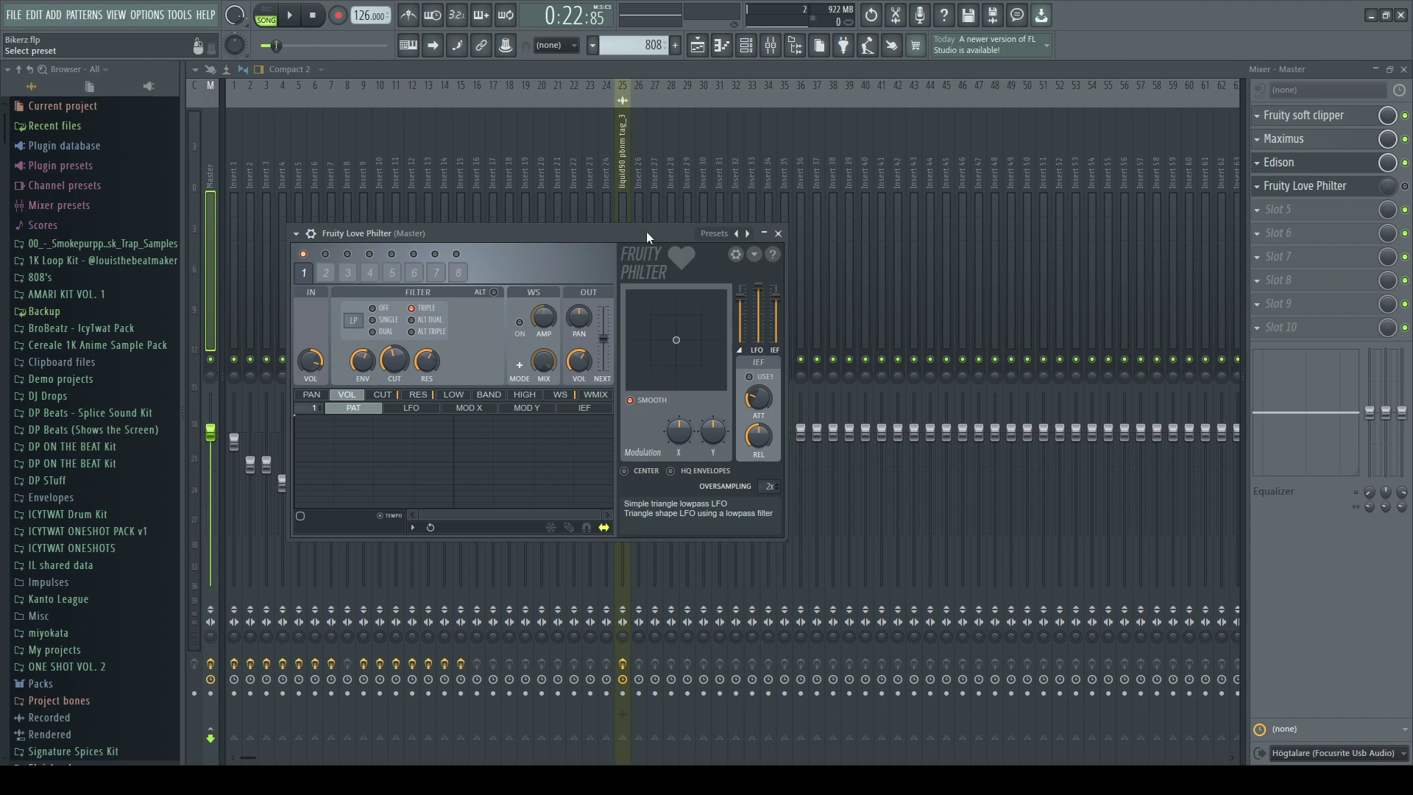
left_click(778, 233)
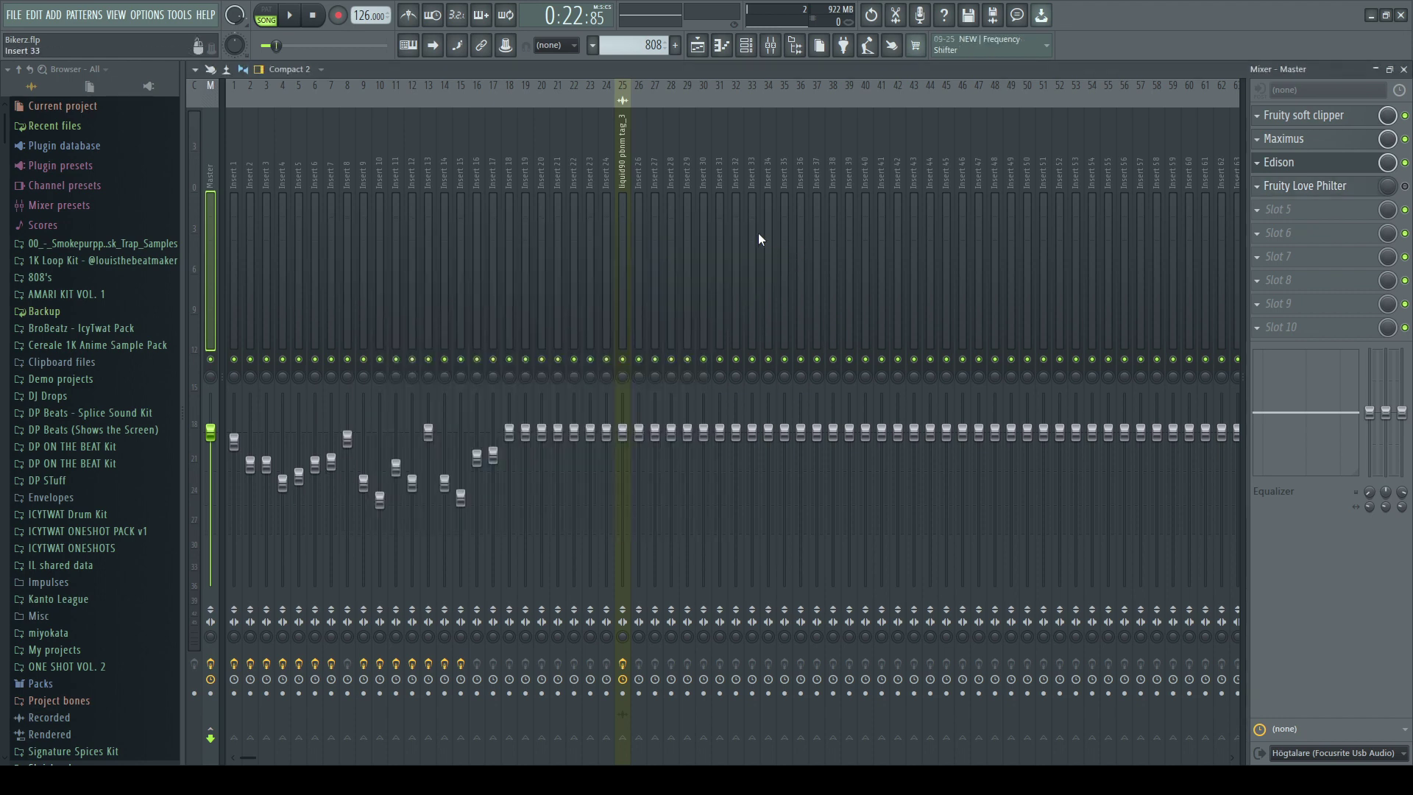
Step: Move the playlist's playhead to the Love Philter automation near bar 9, and return it to the start of the song
left_click(697, 45)
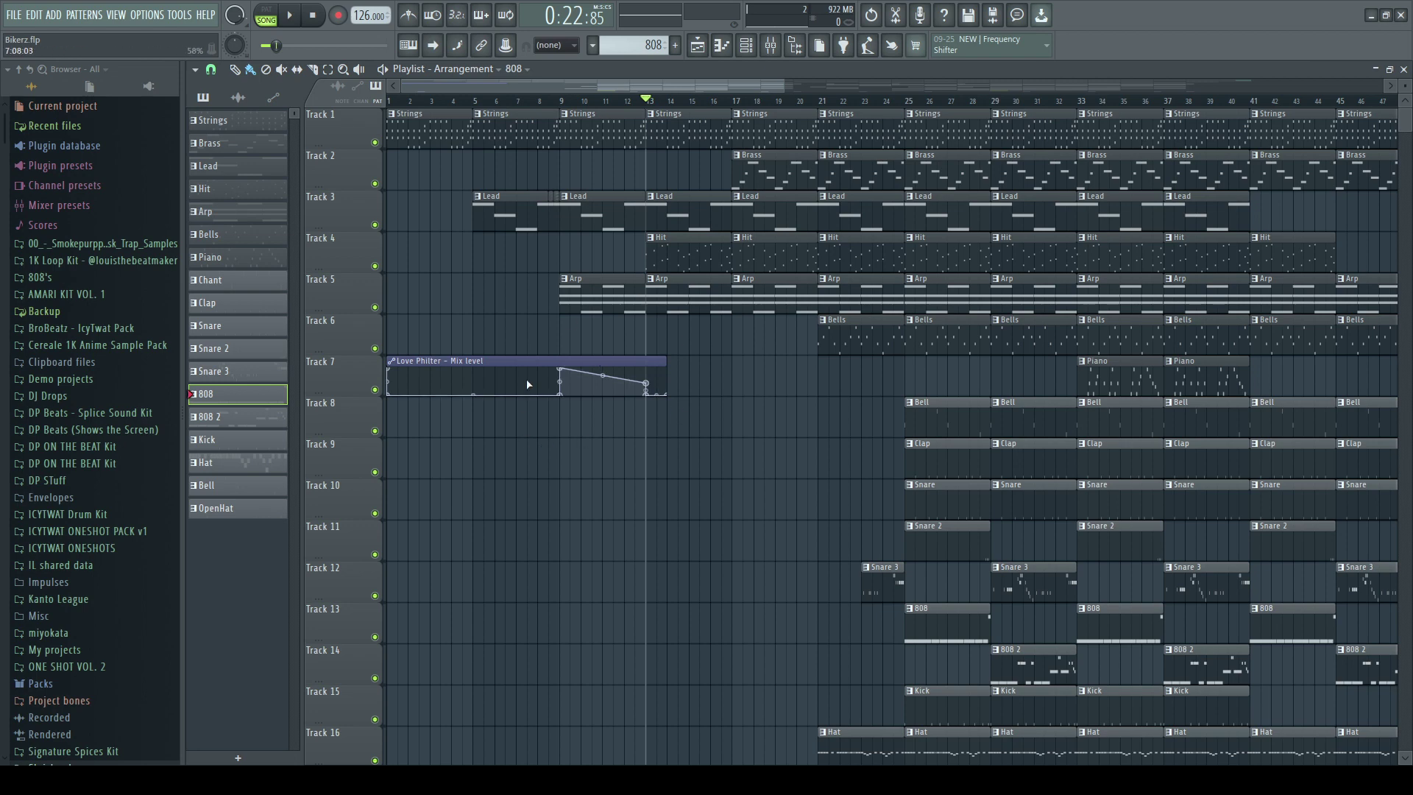
left_click(571, 101)
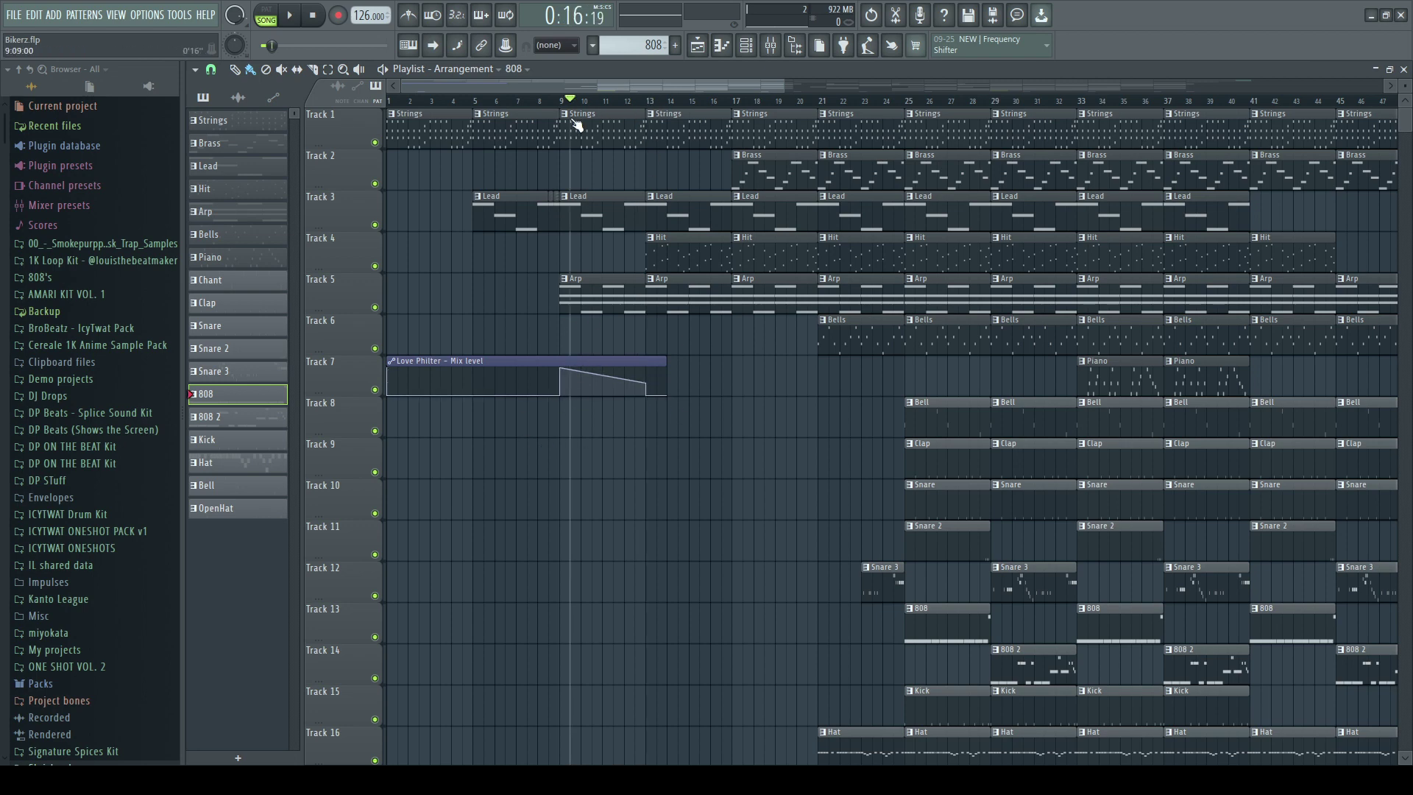
left_click_drag(577, 125, 436, 114)
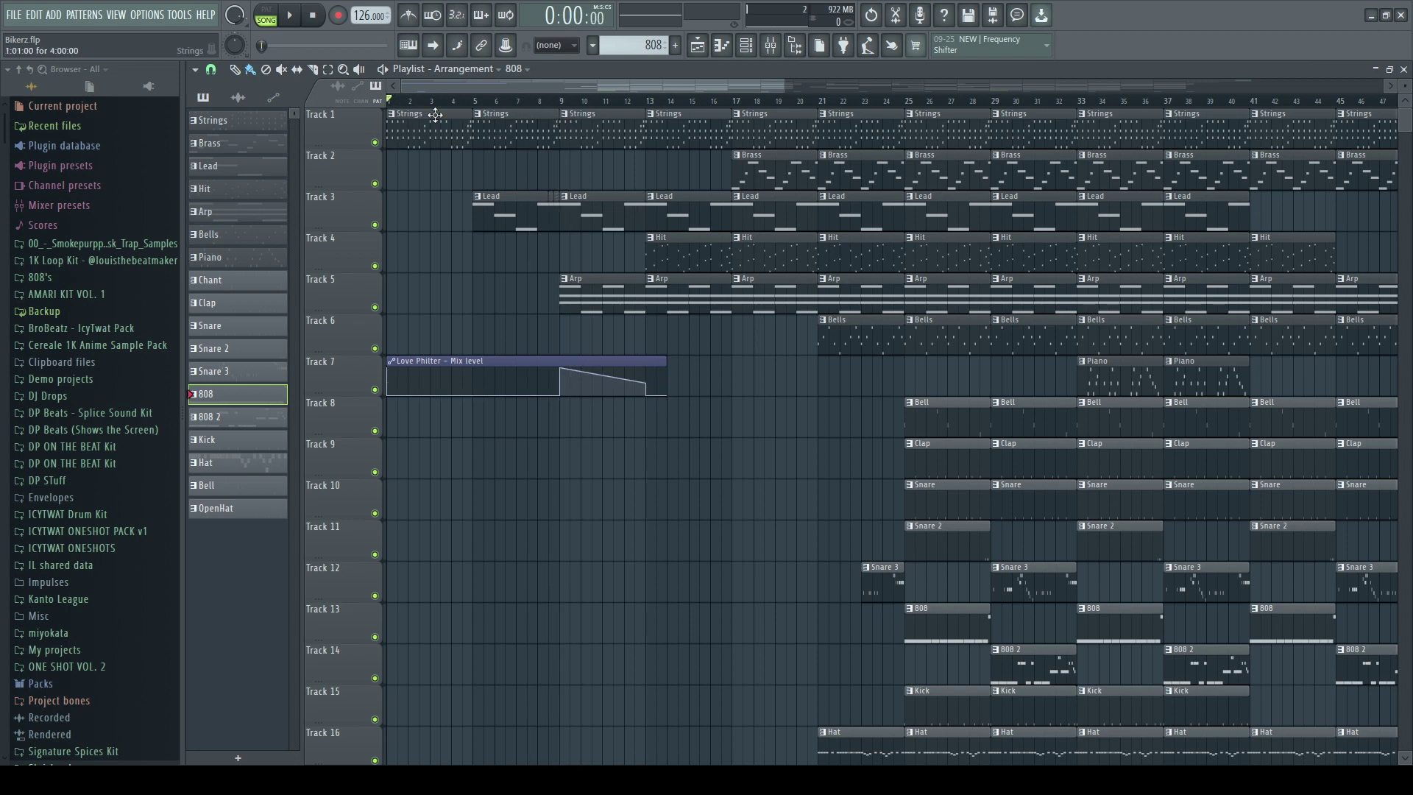
Step: Examine the Master volume automation in the outro before bar 105, and return to the full arrangement
scroll(648, 109, "down", 5)
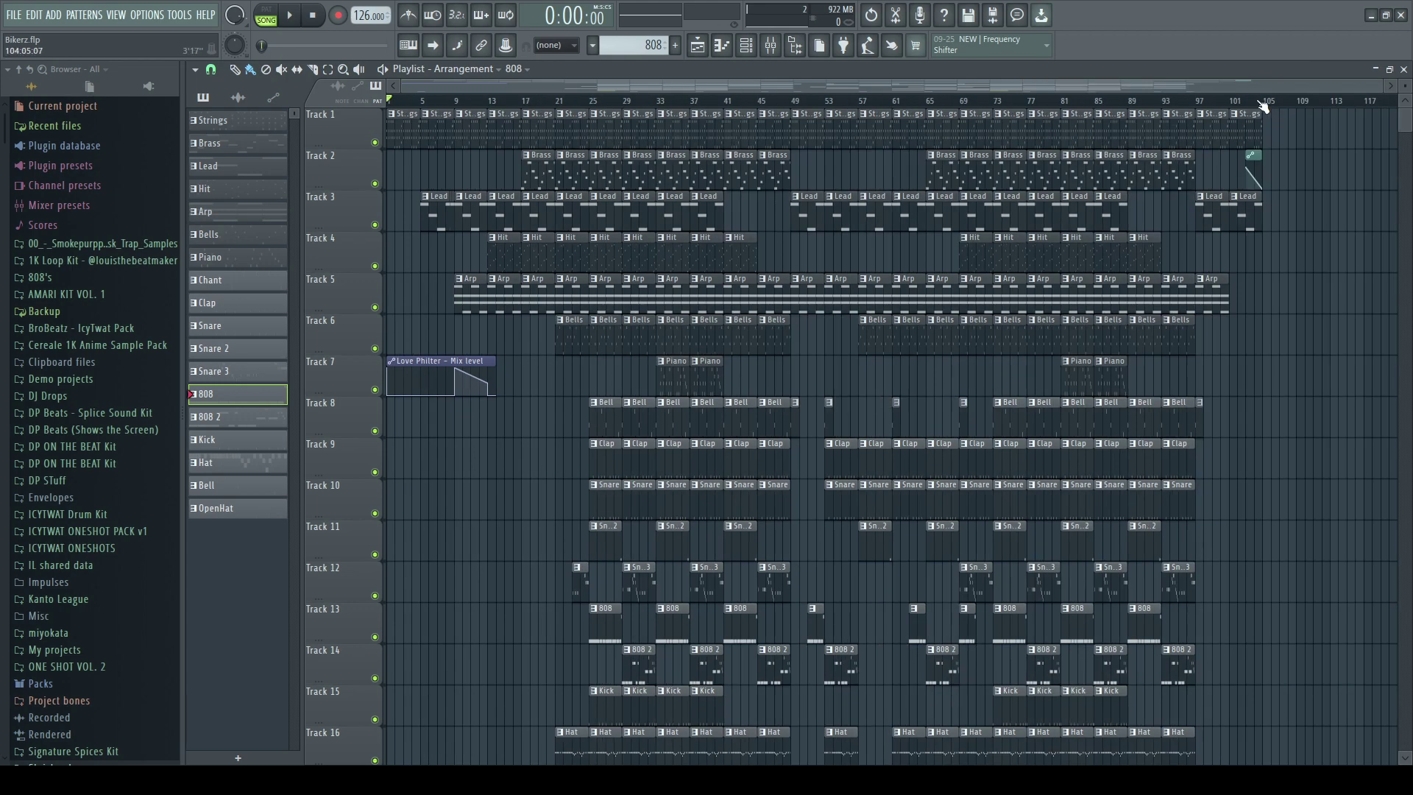
scroll(1263, 107, "up", 6)
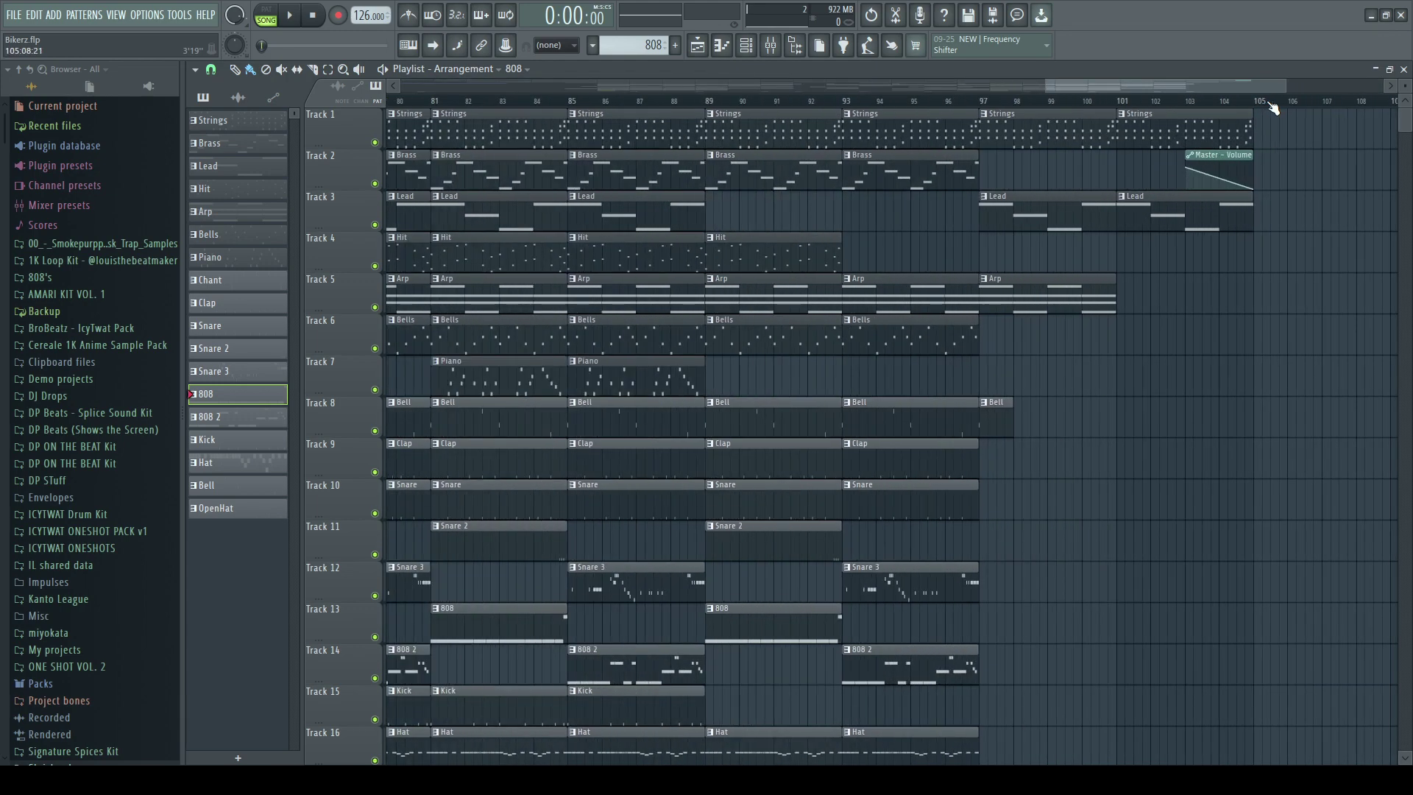
scroll(1274, 109, "down", 6)
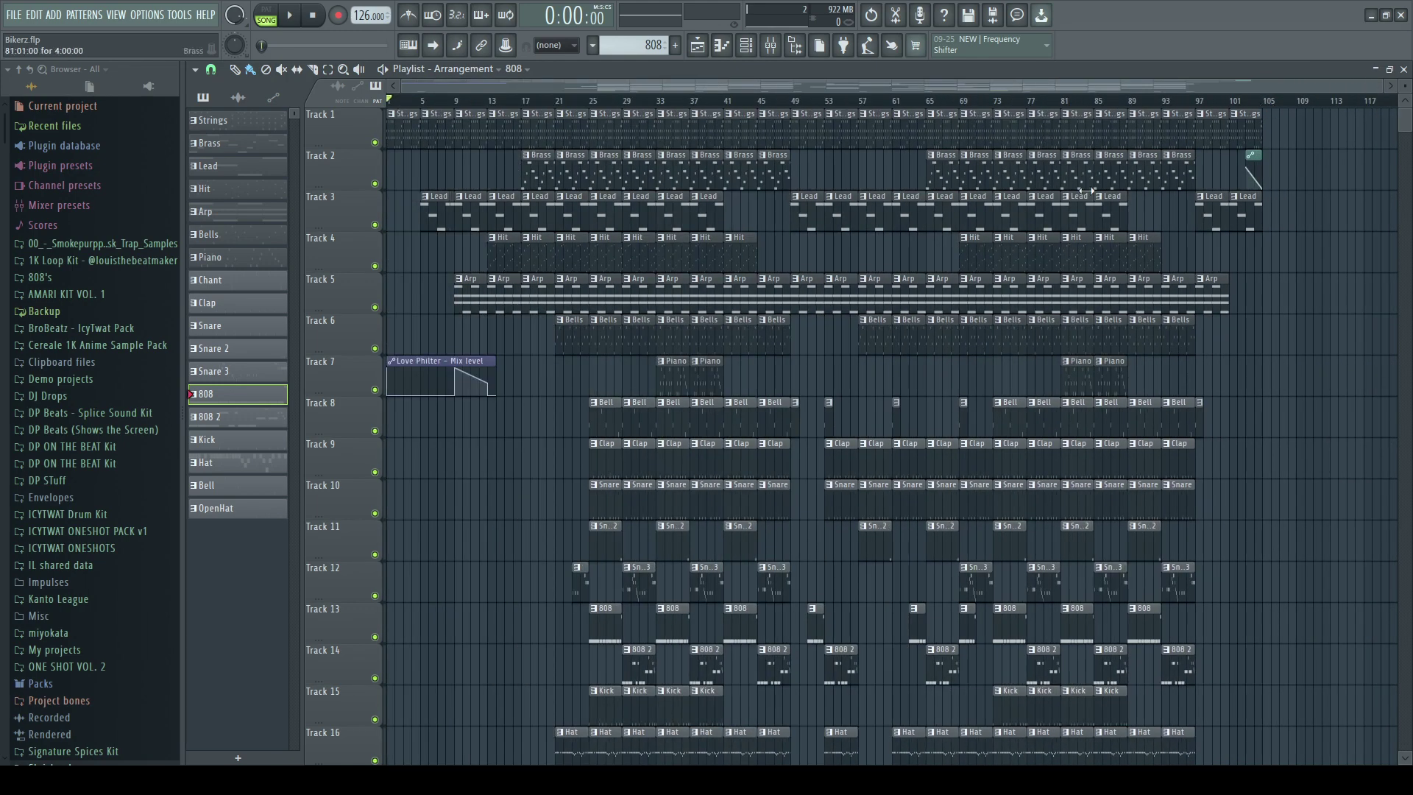